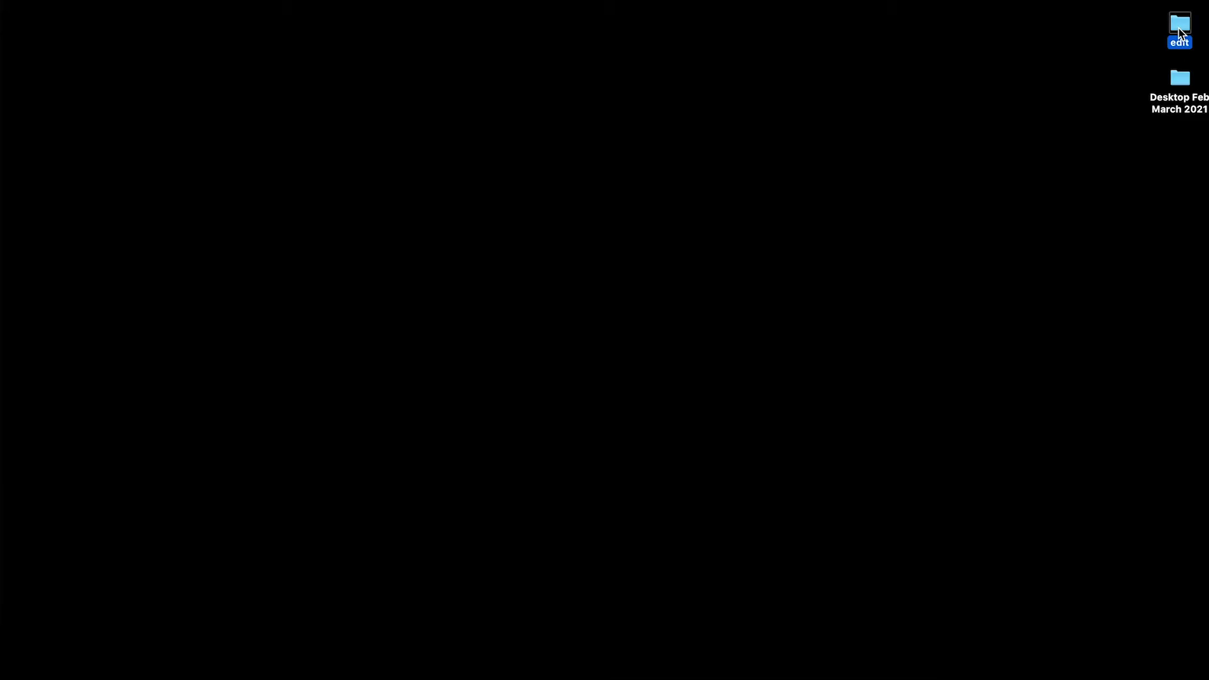
Step: Open DJI_0144.jpg from the Finder edit folder with Adobe Photoshop 2021
{"action": "double_click", "coordinate": [1180, 33]}
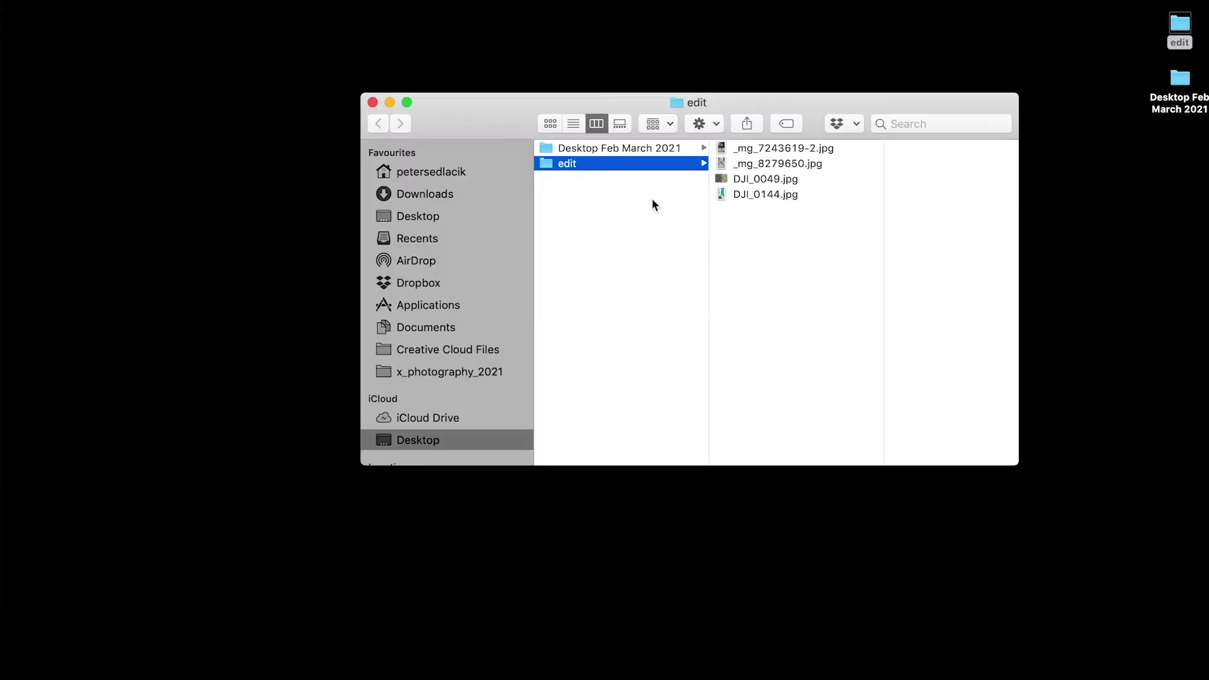
{"action": "left_click", "coordinate": [777, 198]}
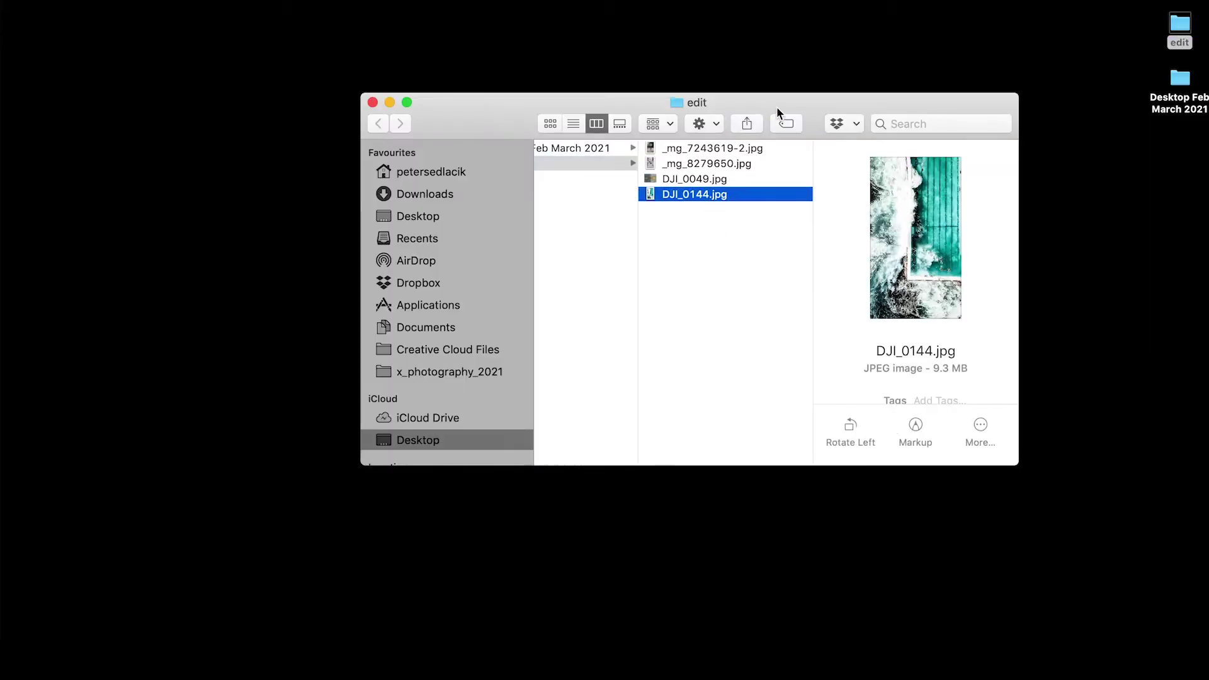
{"action": "right_click", "coordinate": [694, 197]}
{"action": "mouse_move", "coordinate": [742, 190]}
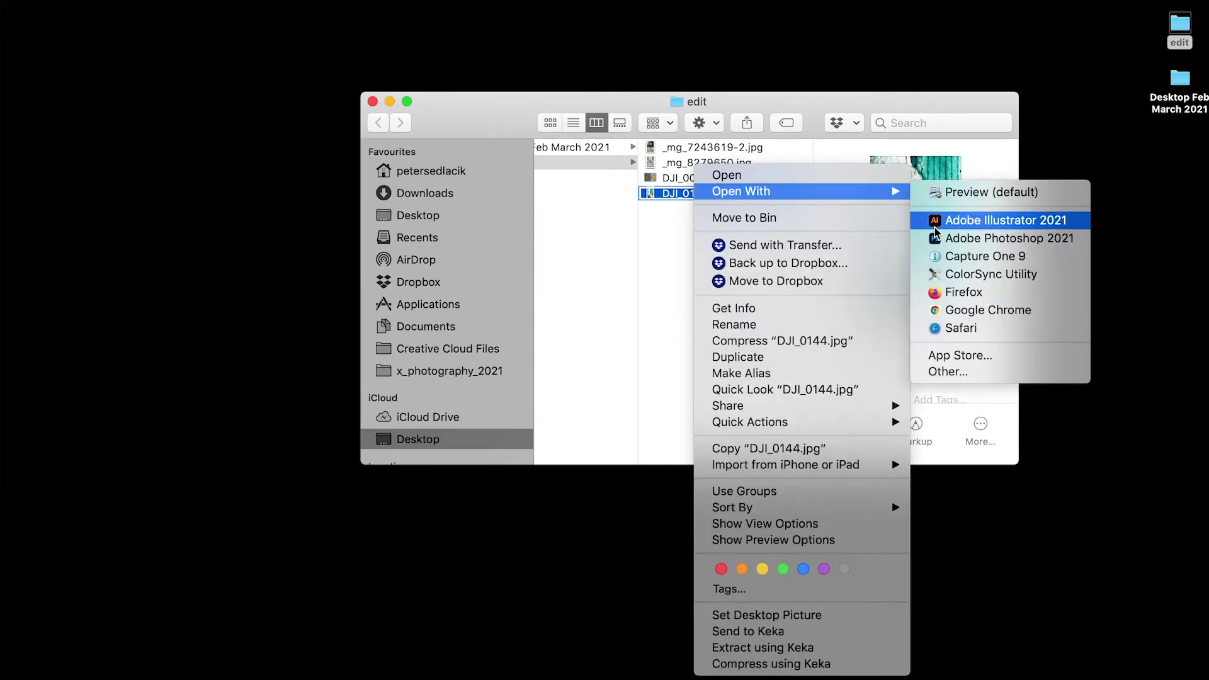
{"action": "left_click", "coordinate": [938, 238]}
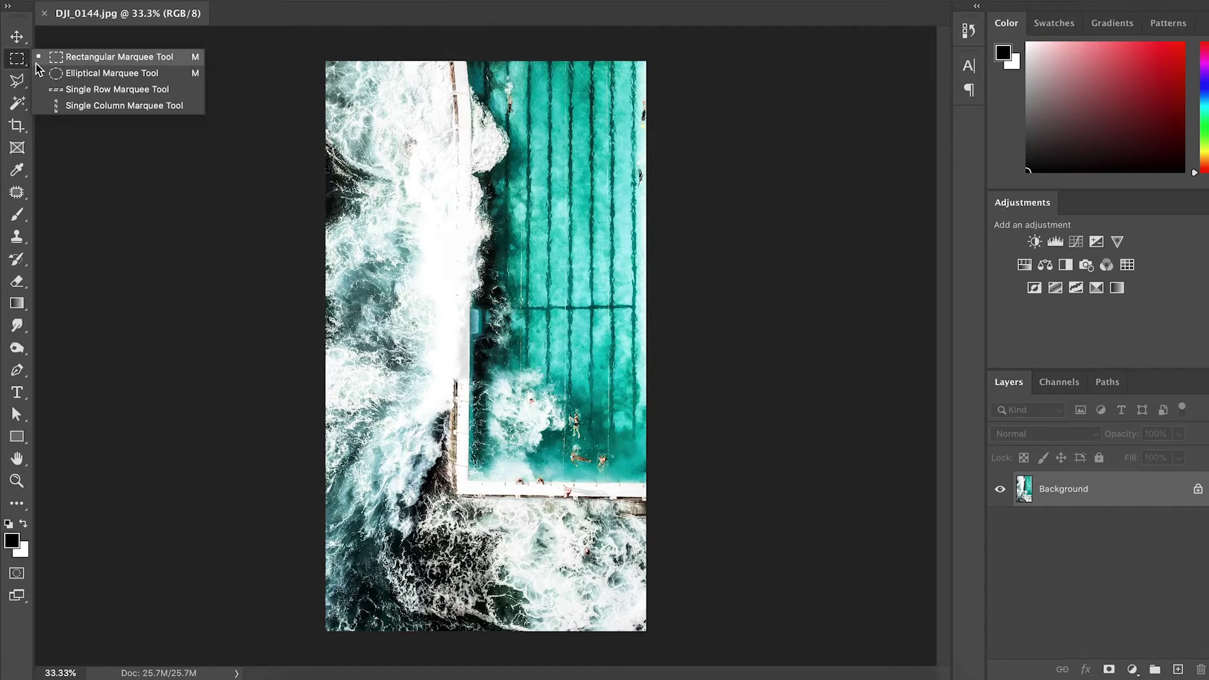
Step: Choose the Single Row Marquee Tool from the marquee tool options
{"action": "left_click", "coordinate": [69, 95]}
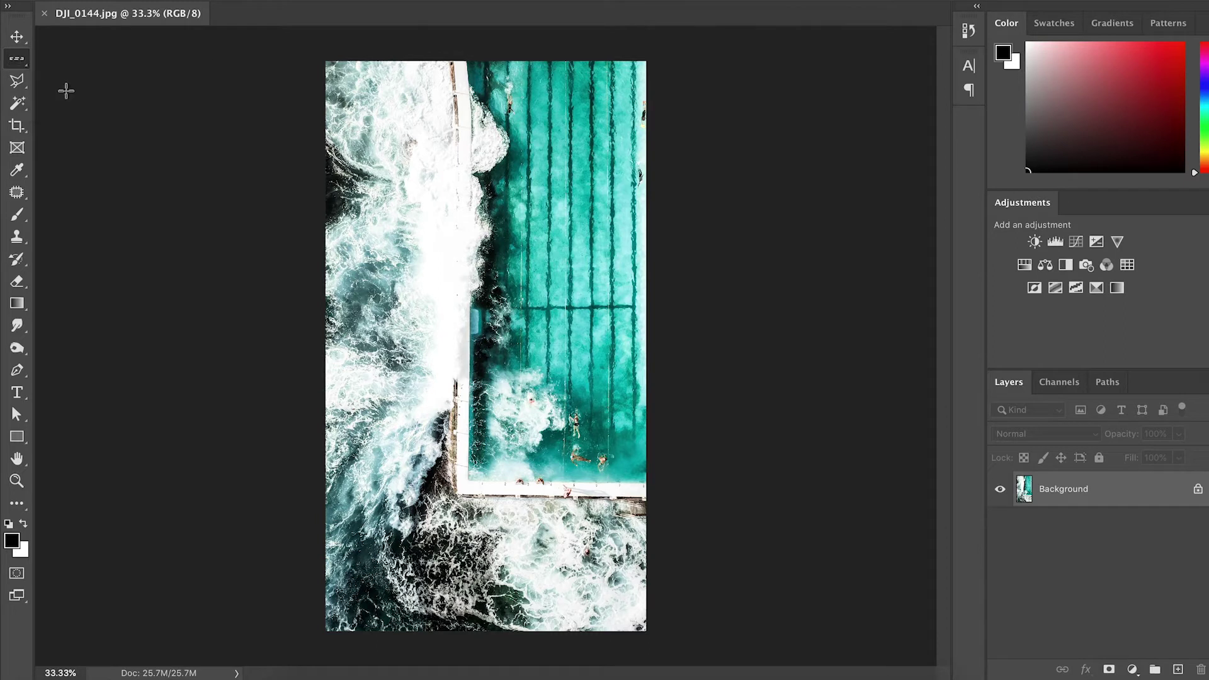
{"action": "right_click", "coordinate": [24, 60]}
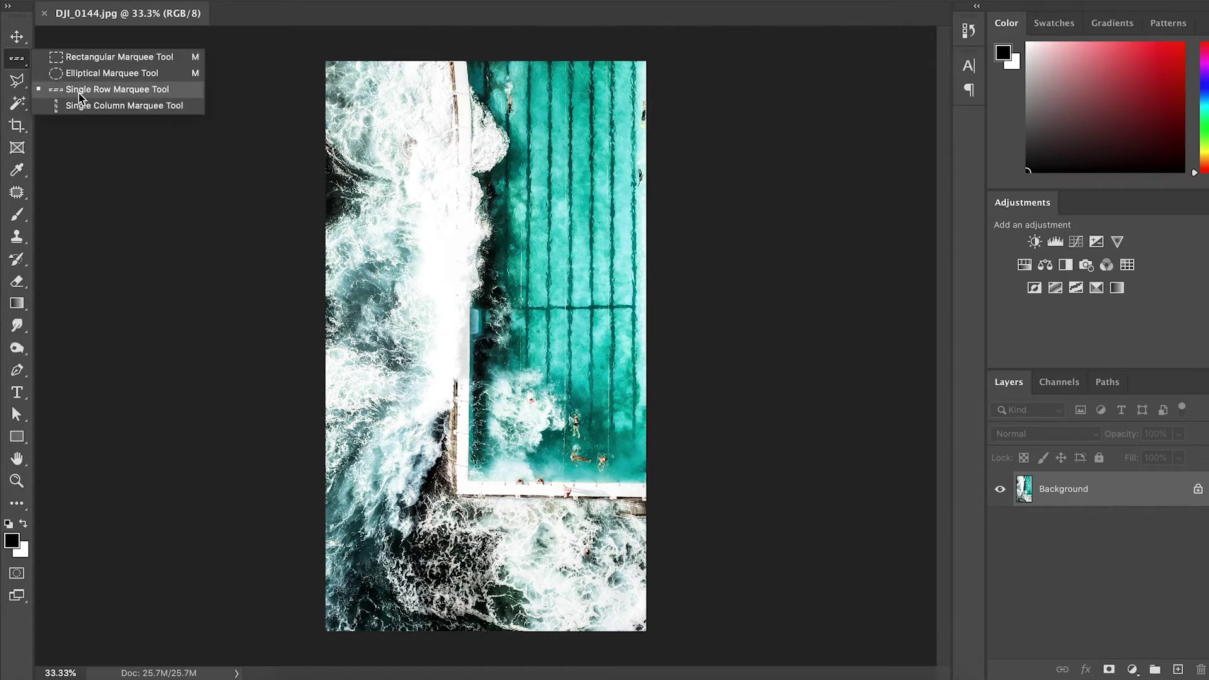
{"action": "left_click", "coordinate": [81, 105]}
{"action": "right_click", "coordinate": [24, 61]}
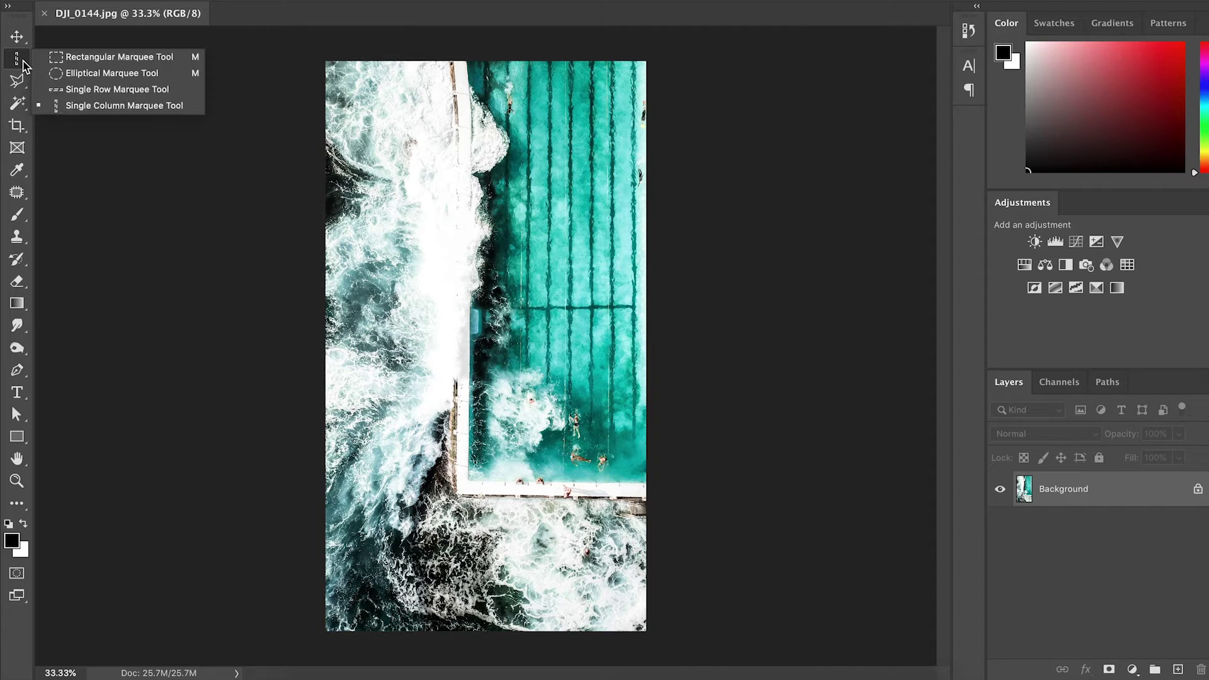
{"action": "left_click", "coordinate": [60, 87]}
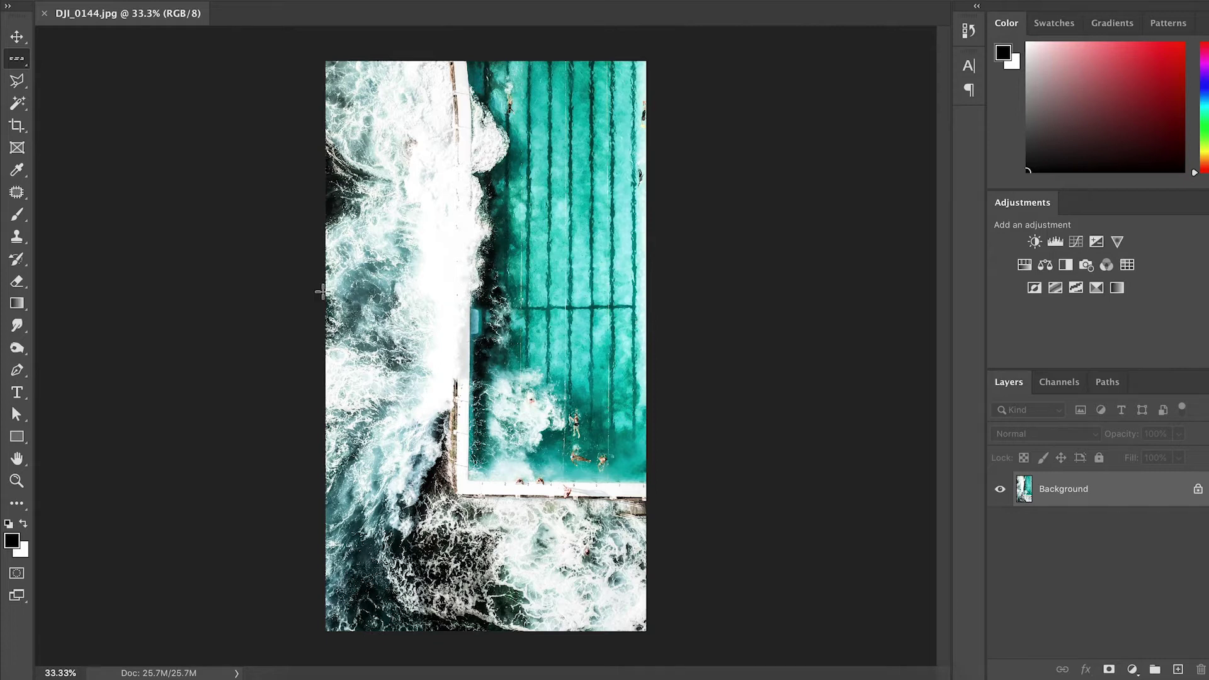
Step: Select a one-pixel row two-fifths down and paste it onto new Layer 1
{"action": "left_click_drag", "start_coordinate": [328, 297], "coordinate": [363, 303]}
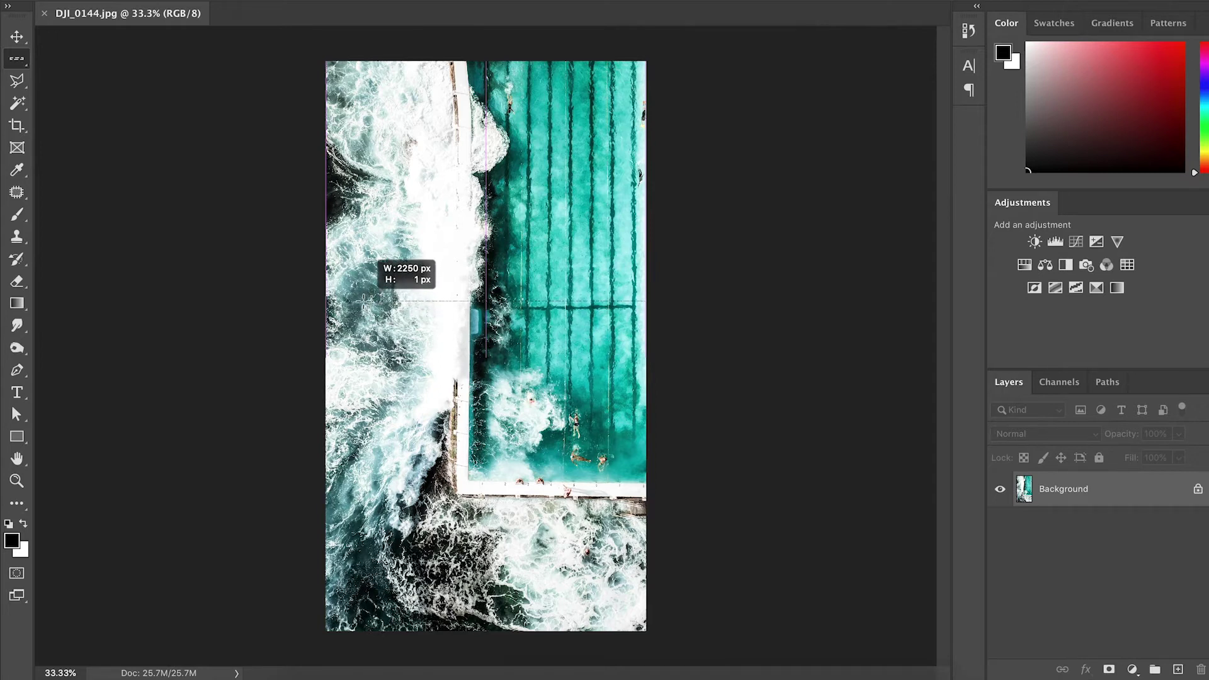
{"action": "left_click_drag", "start_coordinate": [363, 302], "coordinate": [363, 301]}
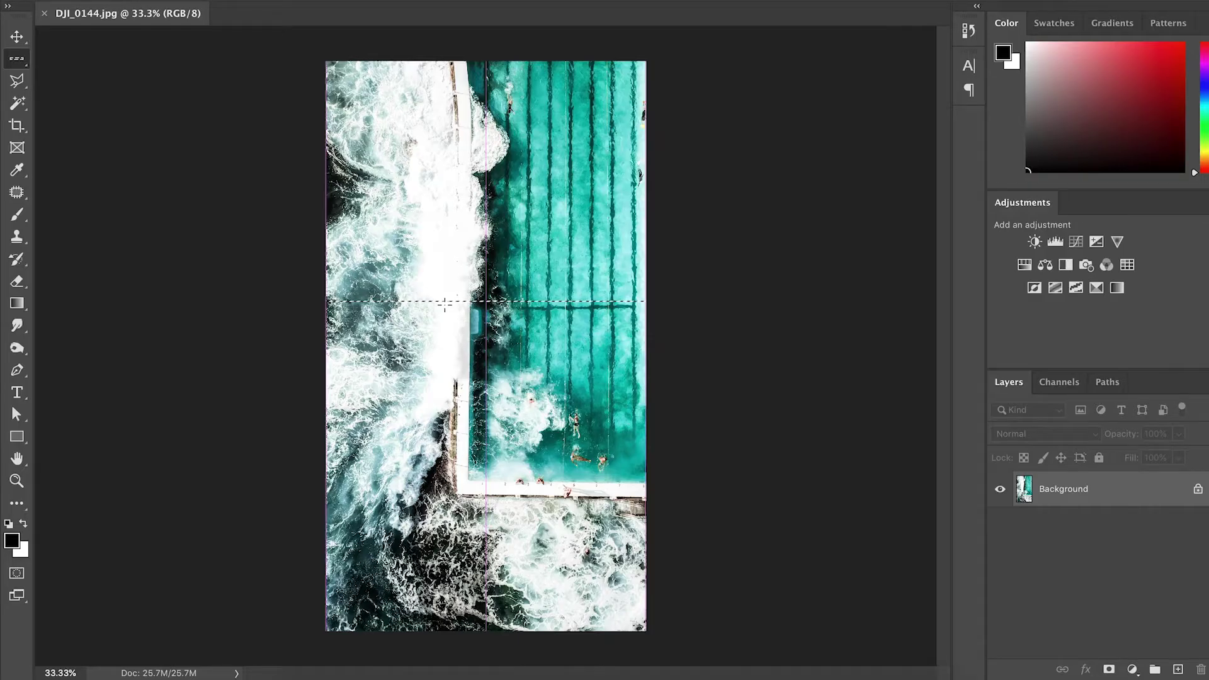
{"action": "key", "text": "super+c"}
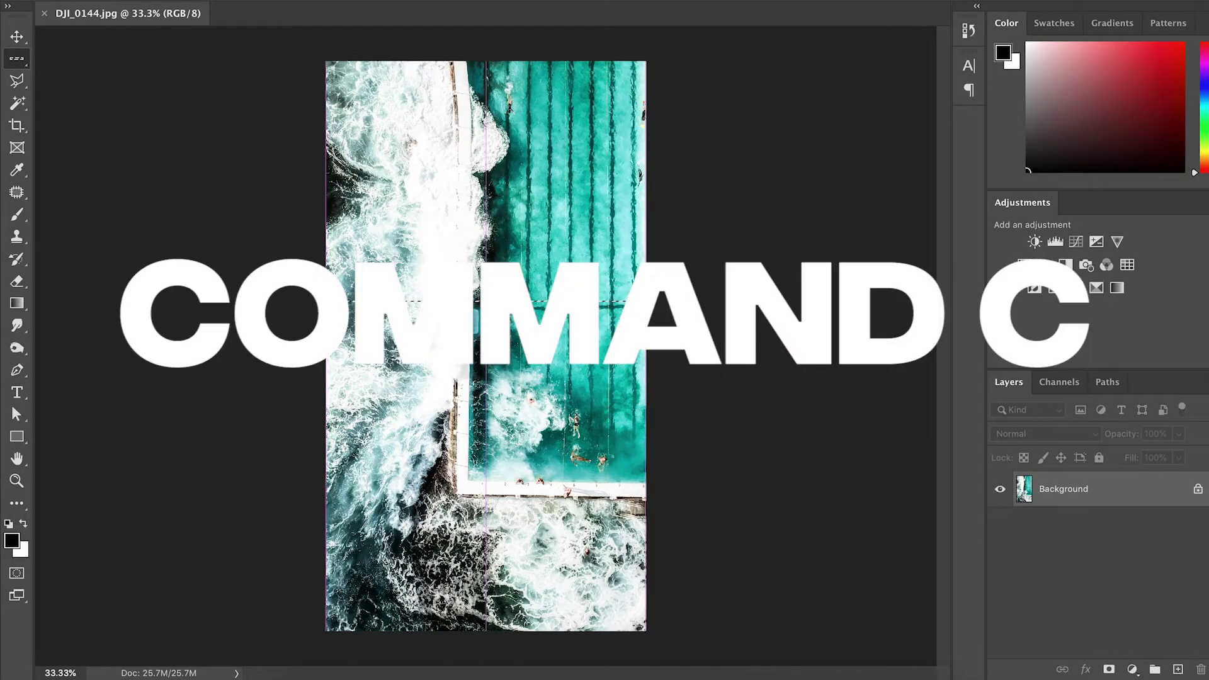
{"action": "key", "text": "super+v"}
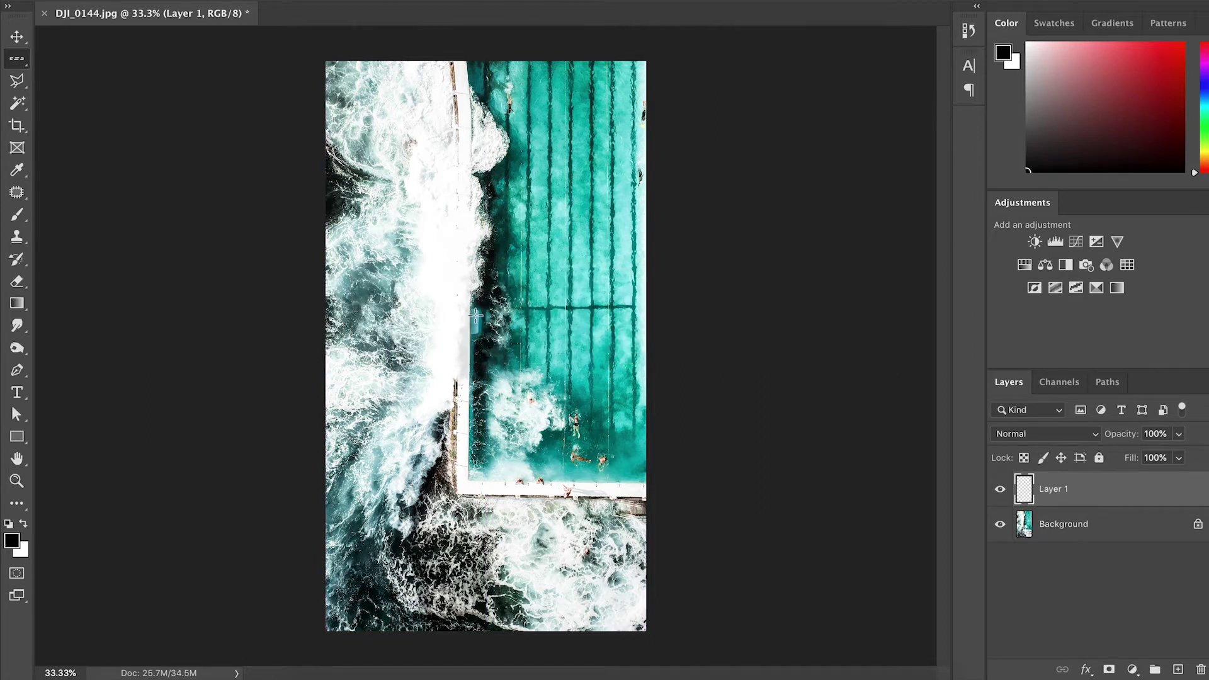
Step: Stretch Layer 1's row down to the image bottom, to 2250 × 2314 px
{"action": "key", "text": "super+t"}
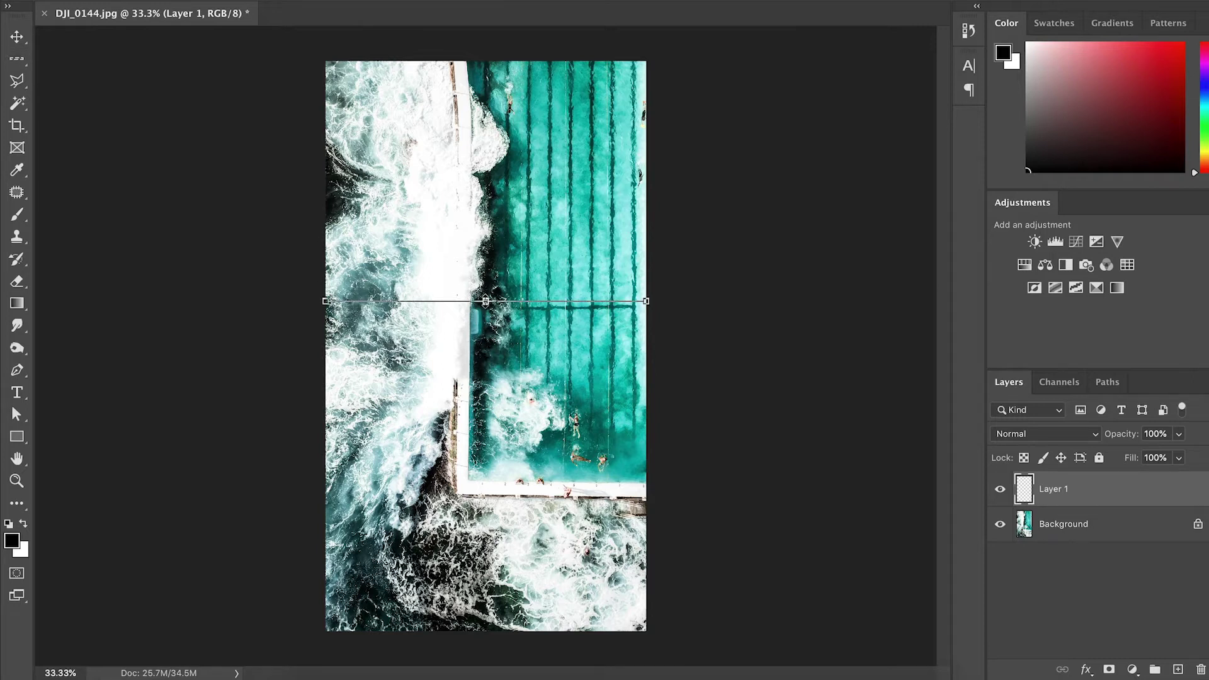
{"action": "left_click_drag", "start_coordinate": [485, 301], "coordinate": [516, 634]}
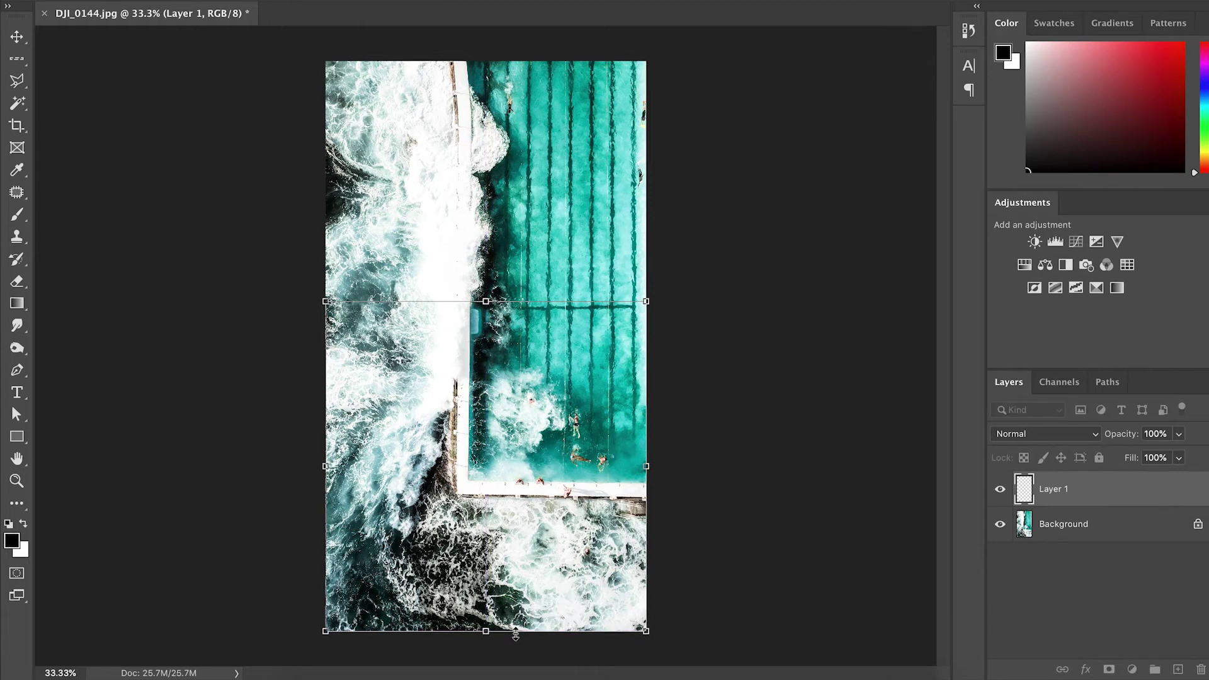
{"action": "key", "text": "Return"}
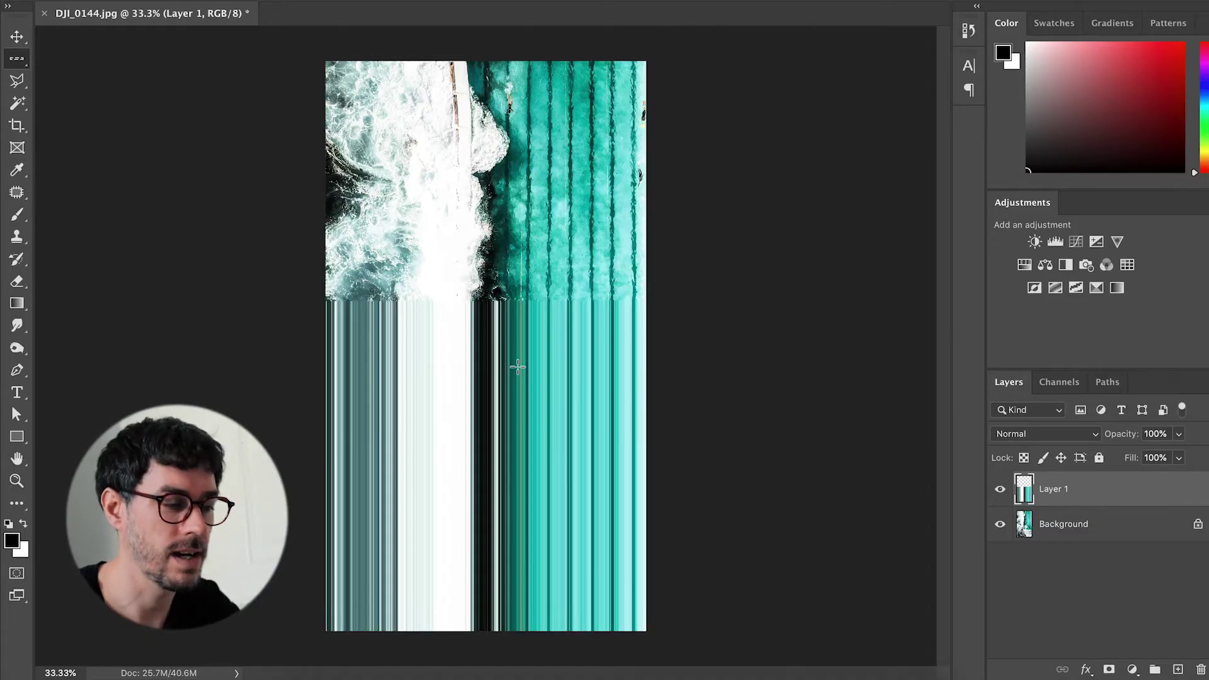
Step: Set a 4:5 crop and slide the image to frame photo above, streaks below
{"action": "key", "text": "c"}
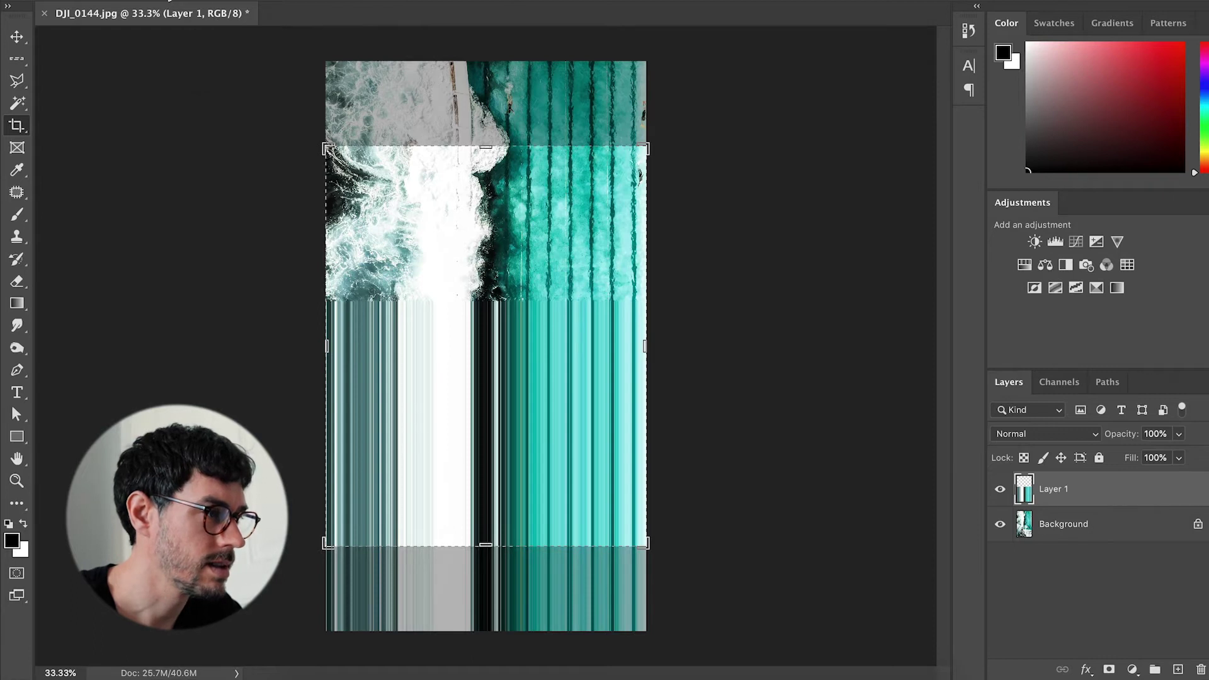
{"action": "left_click", "coordinate": [169, 2]}
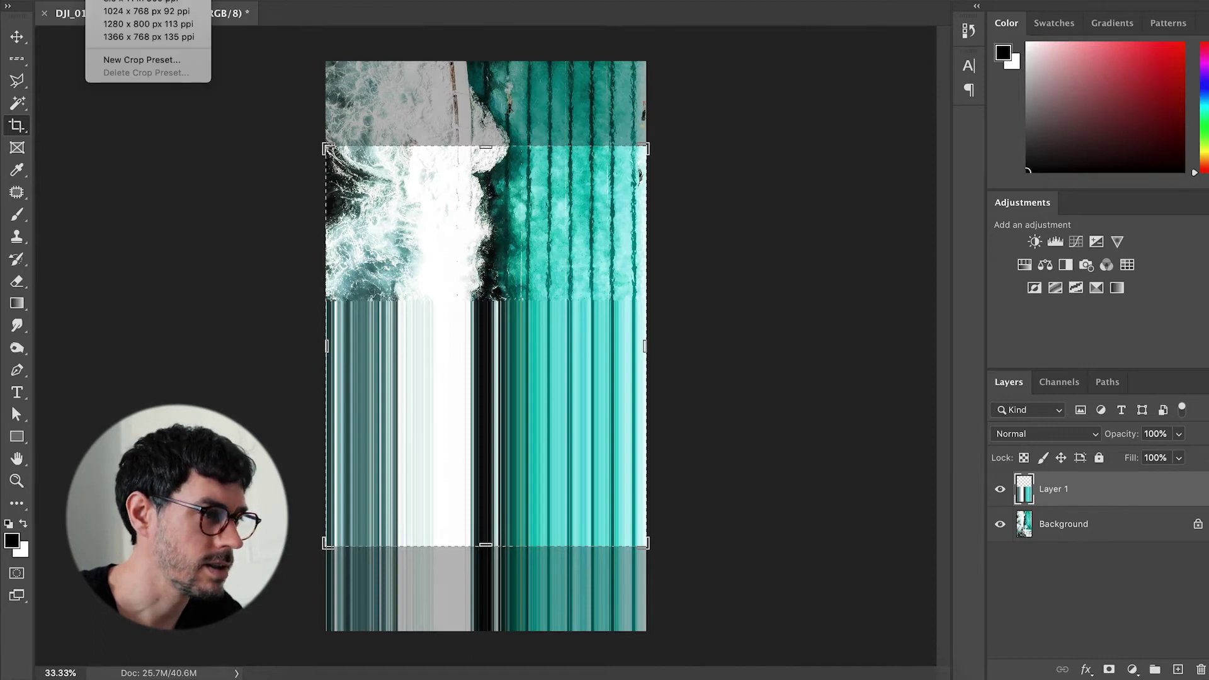
{"action": "mouse_move", "coordinate": [558, 214]}
{"action": "left_mouse_down"}
{"action": "mouse_move", "coordinate": [554, 194]}
{"action": "mouse_move", "coordinate": [561, 303]}
{"action": "left_mouse_up"}
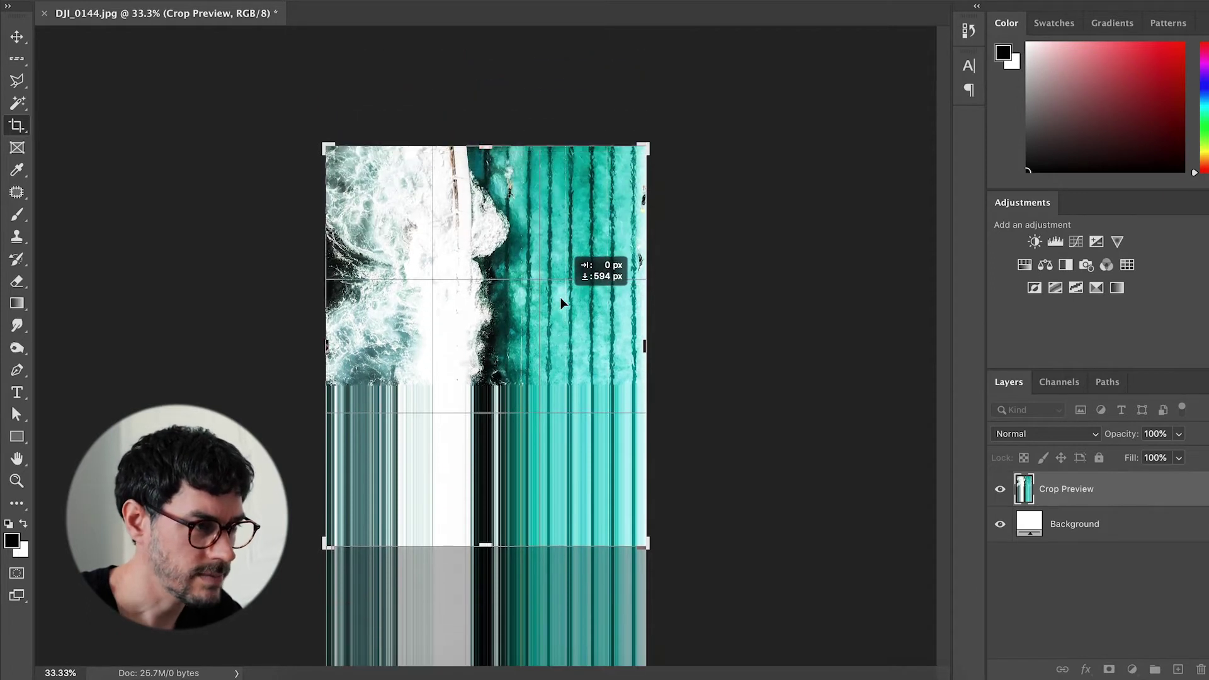
{"action": "mouse_move", "coordinate": [560, 303]}
{"action": "left_mouse_down"}
{"action": "mouse_move", "coordinate": [575, 334]}
{"action": "mouse_move", "coordinate": [572, 278]}
{"action": "left_mouse_up"}
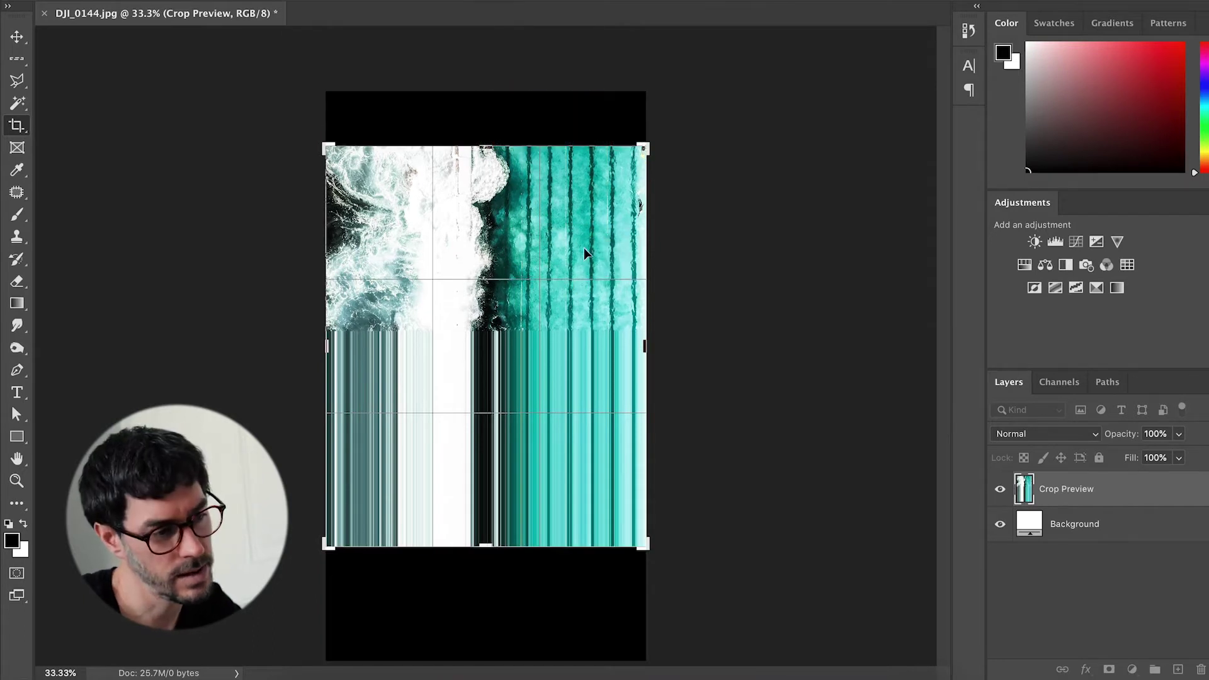
{"action": "mouse_move", "coordinate": [585, 254]}
{"action": "left_mouse_down"}
{"action": "mouse_move", "coordinate": [584, 219]}
{"action": "mouse_move", "coordinate": [595, 315]}
{"action": "left_mouse_up"}
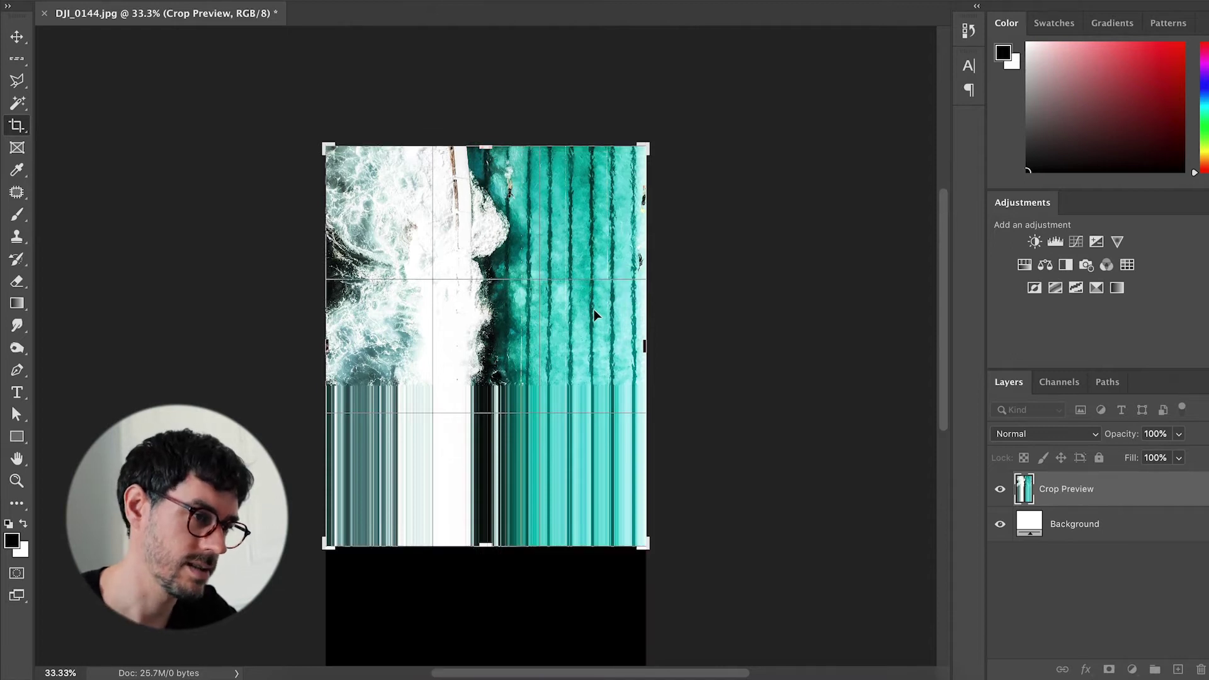
Step: Apply the 4:5 crop and check the cropped result
{"action": "key", "text": "Return"}
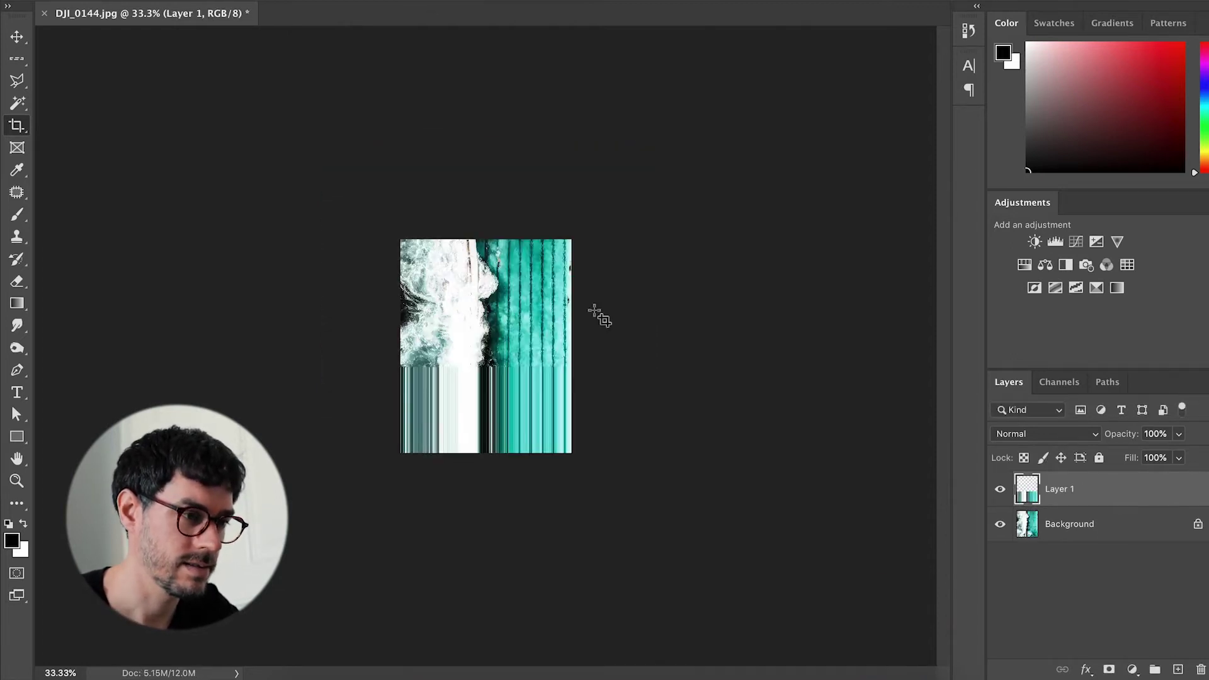
{"action": "key", "text": "ctrl+plus"}
{"action": "key", "text": "ctrl+plus"}
{"action": "key", "text": "ctrl+plus"}
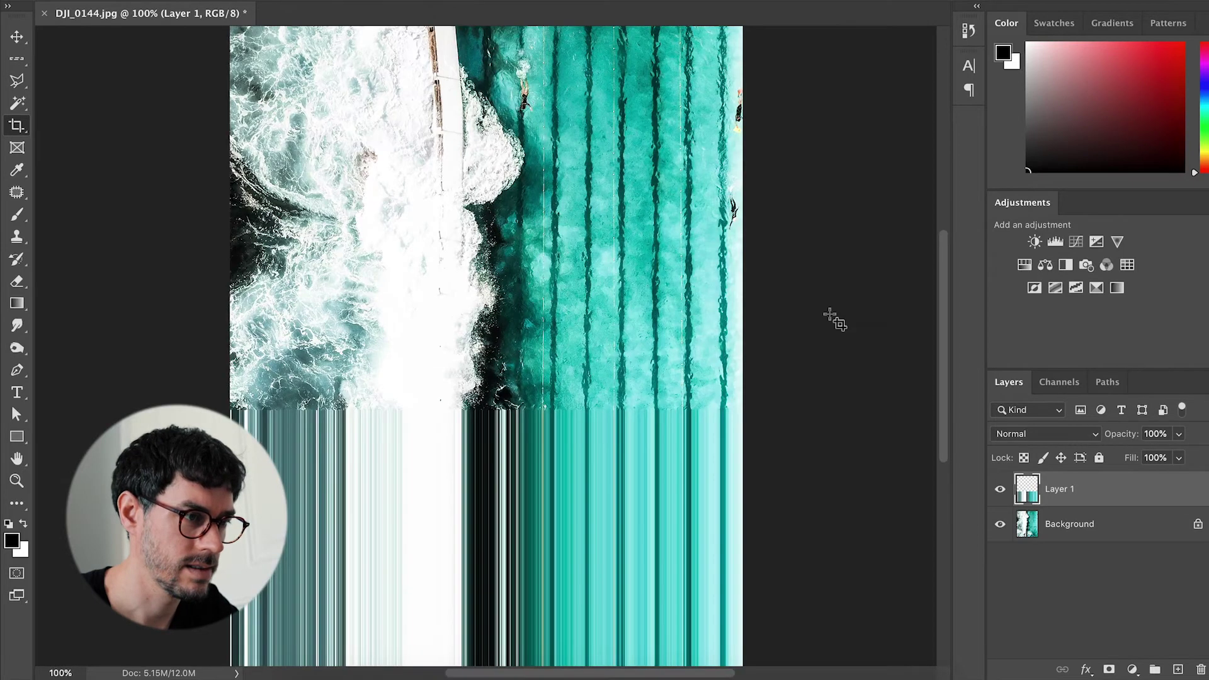
{"action": "key", "text": "ctrl+minus"}
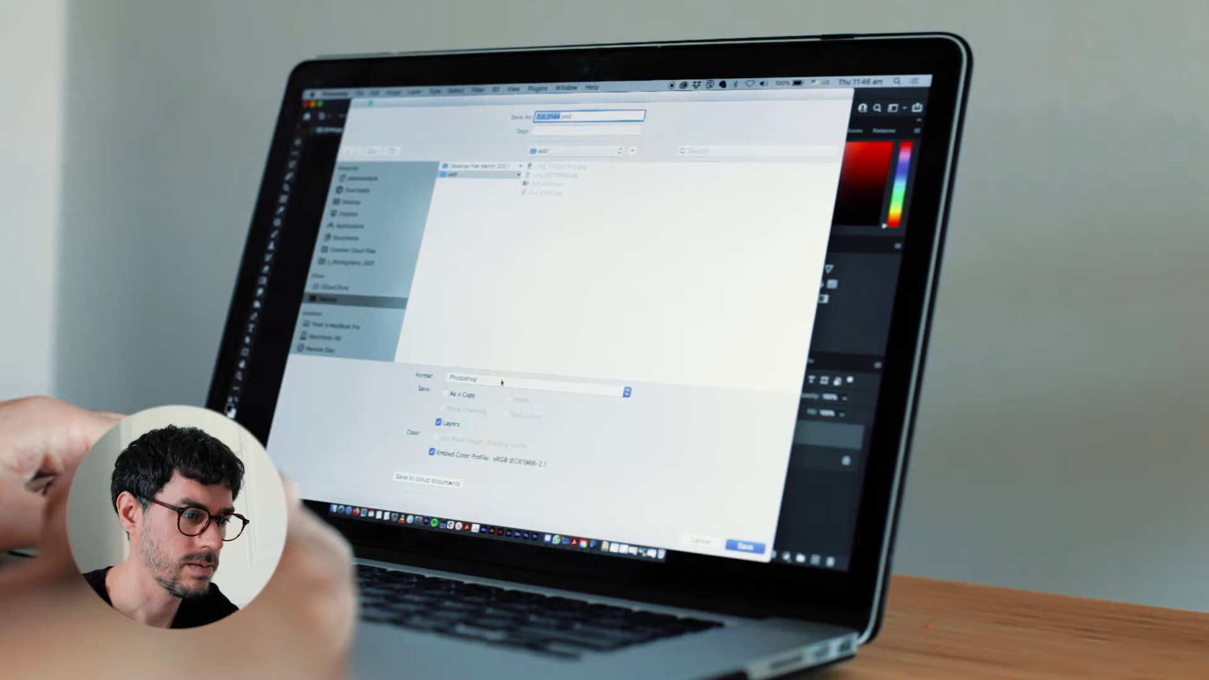
Step: Save the streaked image as DJI_0144 copy.jpg and as a PSD
{"action": "left_click", "coordinate": [482, 442]}
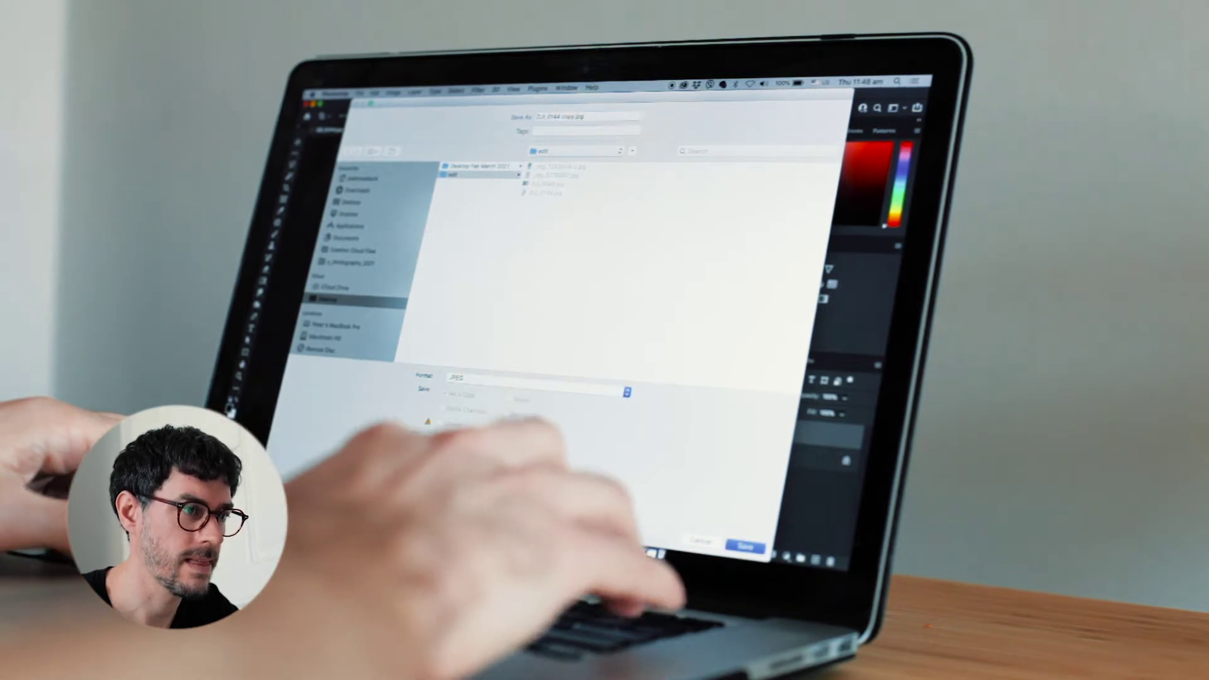
{"action": "key", "text": "Return"}
{"action": "key", "text": "Return"}
{"action": "key", "text": "super+shift+s"}
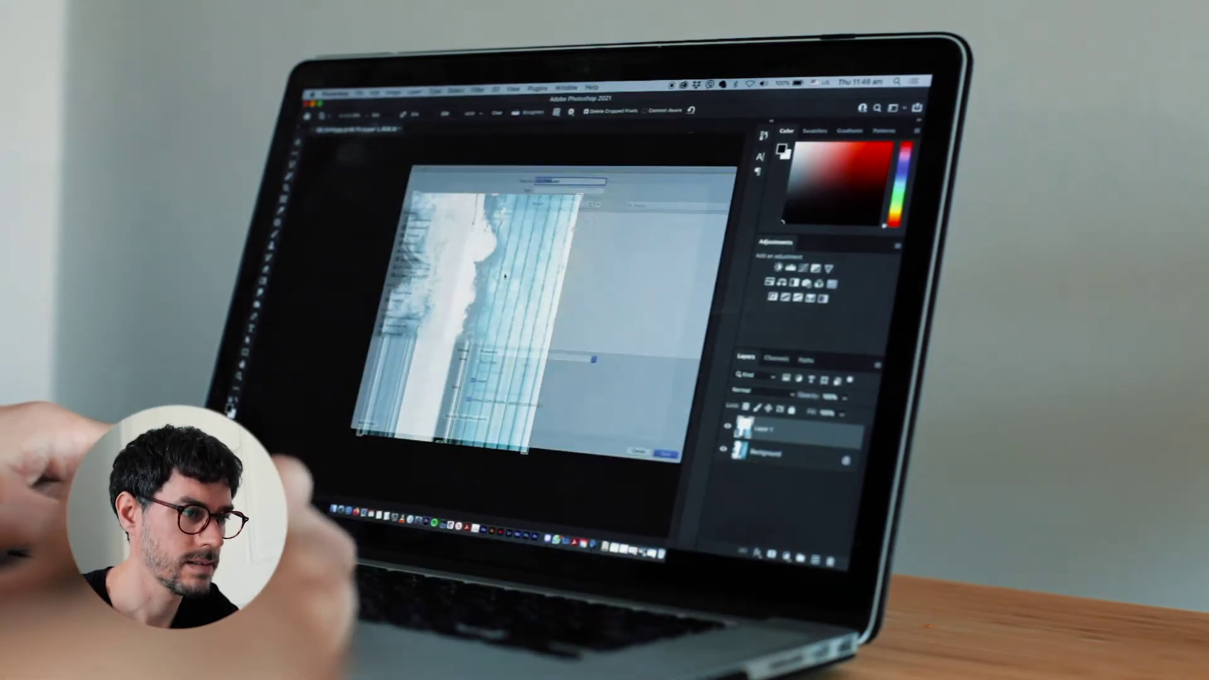
{"action": "key", "text": "Return"}
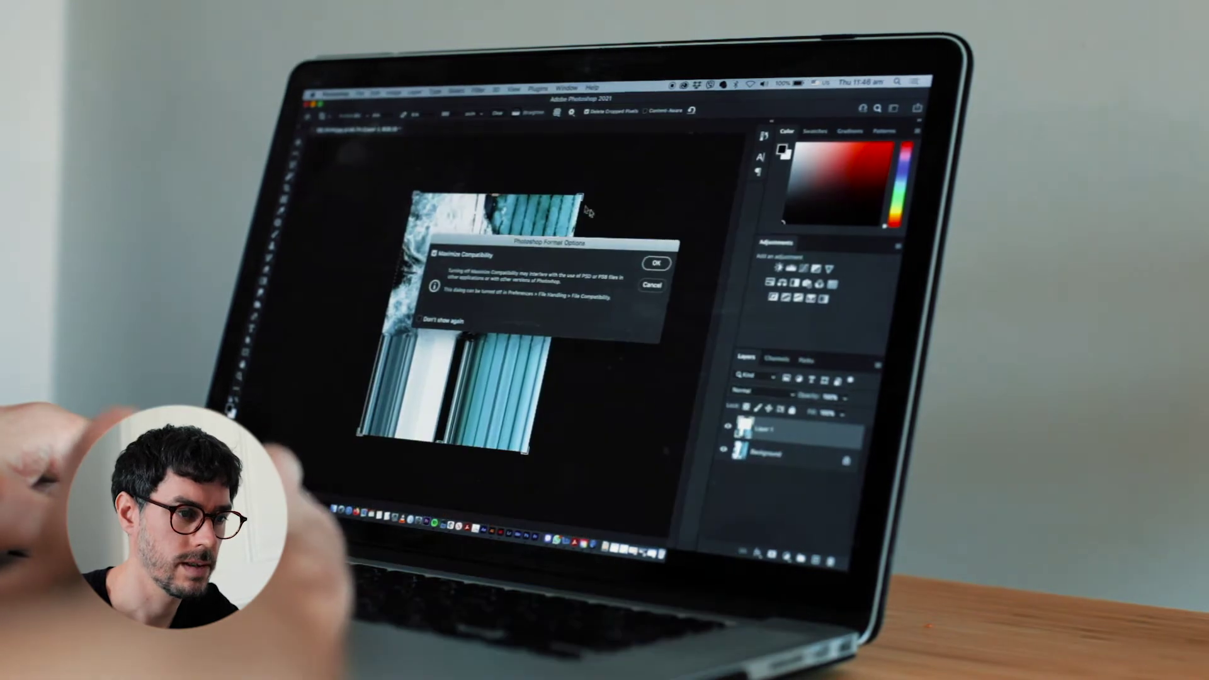
{"action": "left_click", "coordinate": [650, 265]}
Step: Close the document and open _mg_8279650.jpg in Adobe Photoshop 2021
{"action": "key", "text": "super+w"}
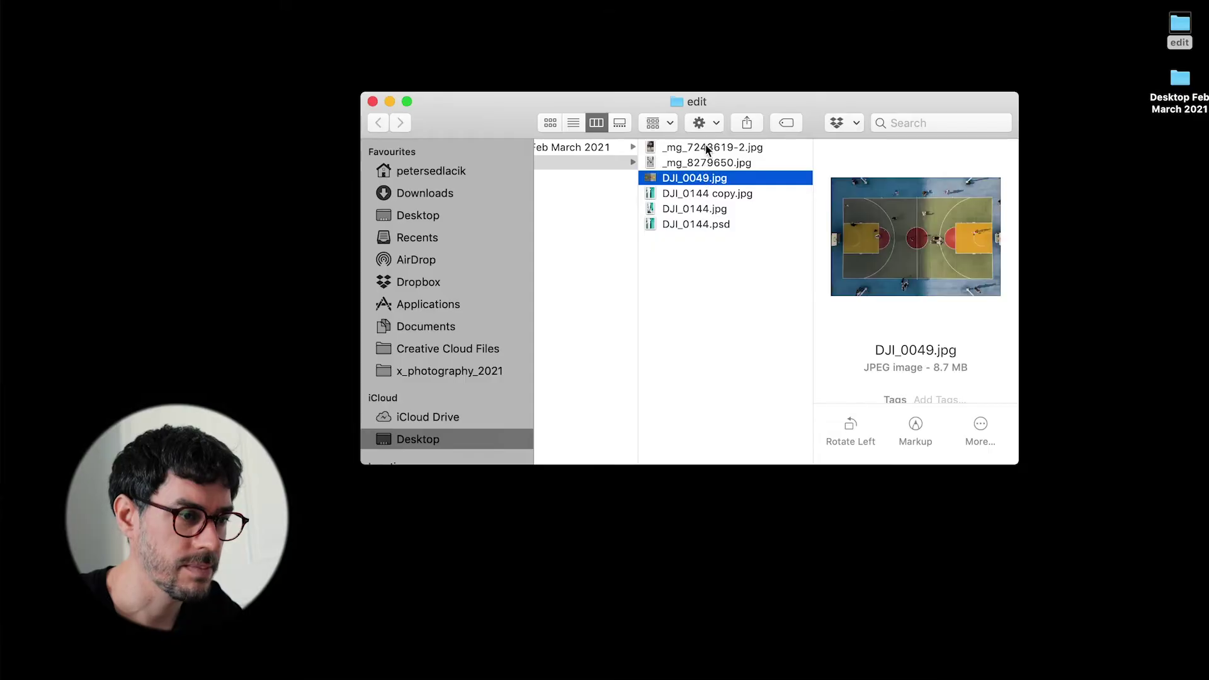
{"action": "key", "text": "Up"}
{"action": "key", "text": "Up"}
{"action": "key", "text": "Down"}
{"action": "right_click", "coordinate": [706, 166]}
{"action": "mouse_move", "coordinate": [749, 185]}
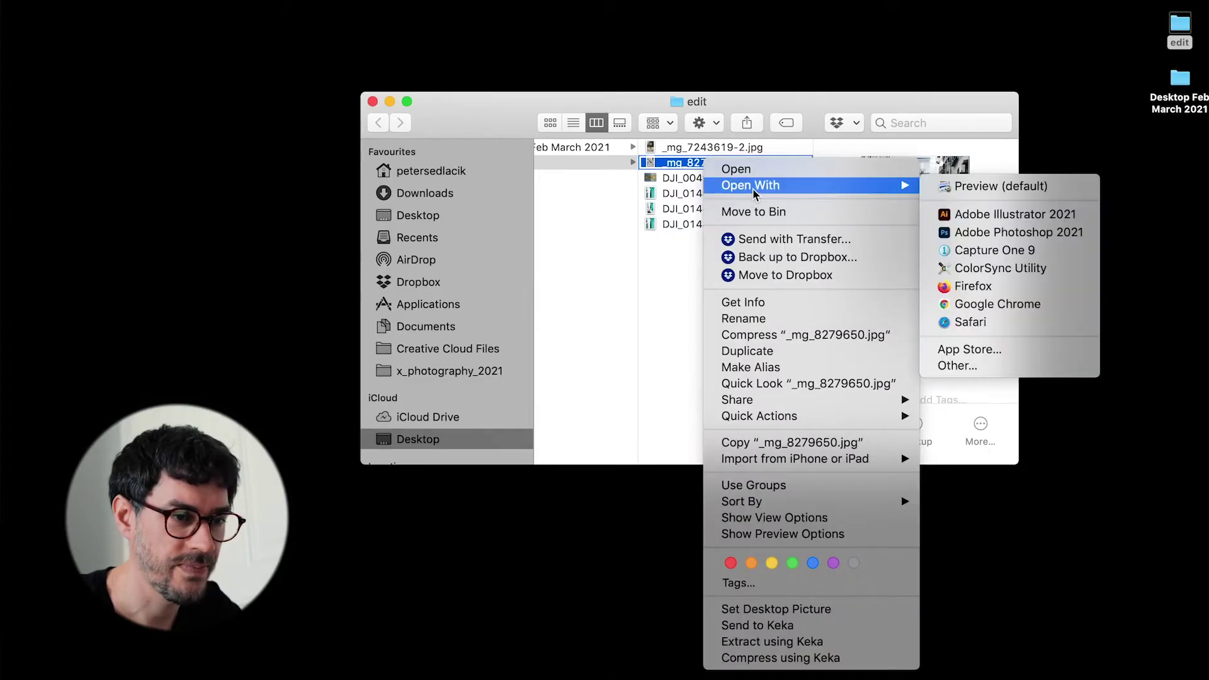
{"action": "left_click", "coordinate": [963, 233]}
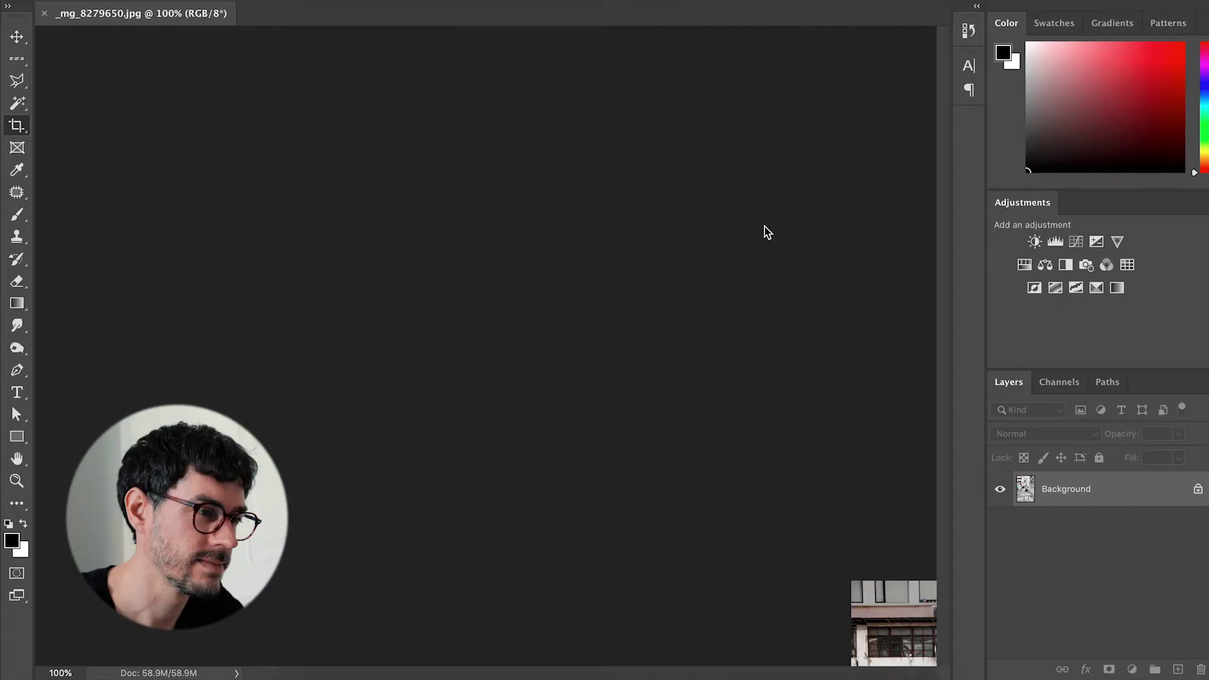
Step: Switch to full-screen view and choose the Single Row Marquee Tool
{"action": "key", "text": "m"}
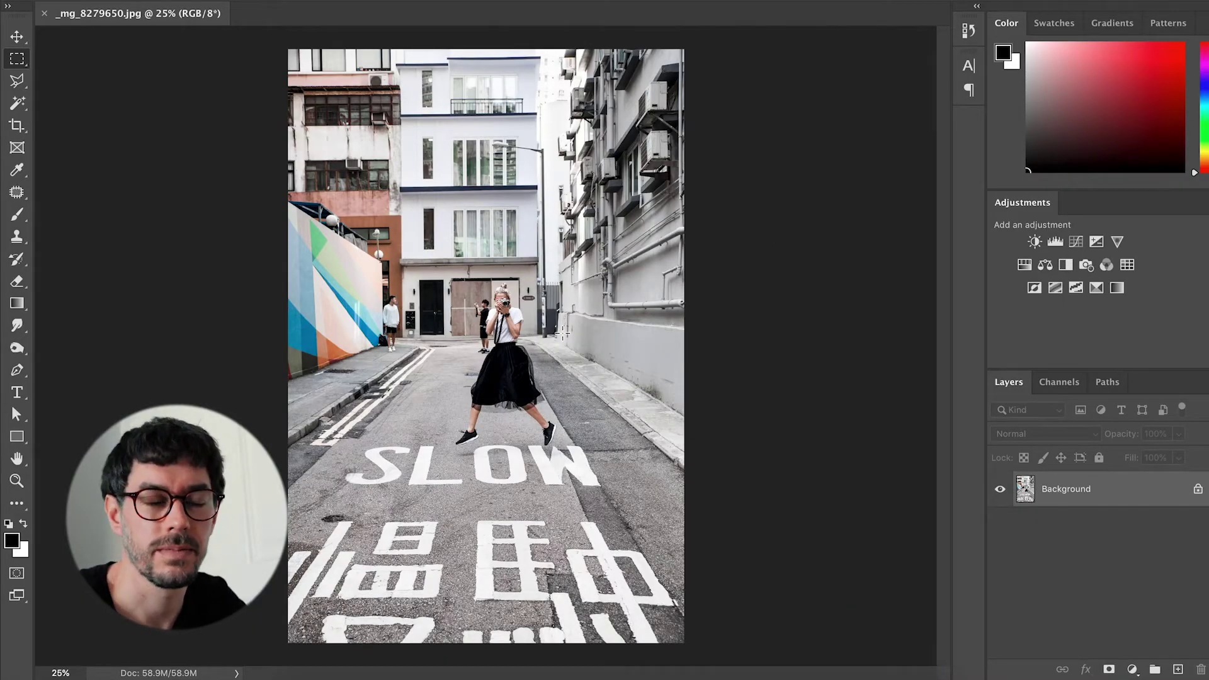
{"action": "key", "text": "ctrl+plus"}
{"action": "key", "text": "ctrl+minus"}
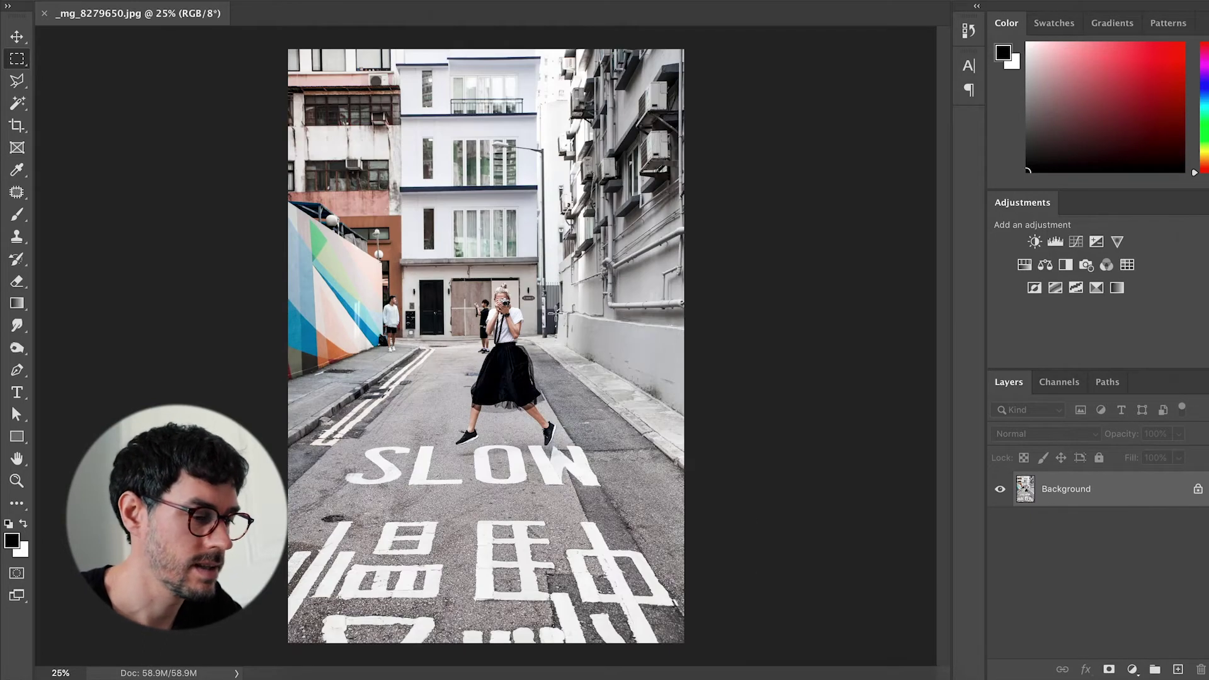
{"action": "key", "text": "f"}
{"action": "left_click_drag", "start_coordinate": [550, 310], "coordinate": [477, 244]}
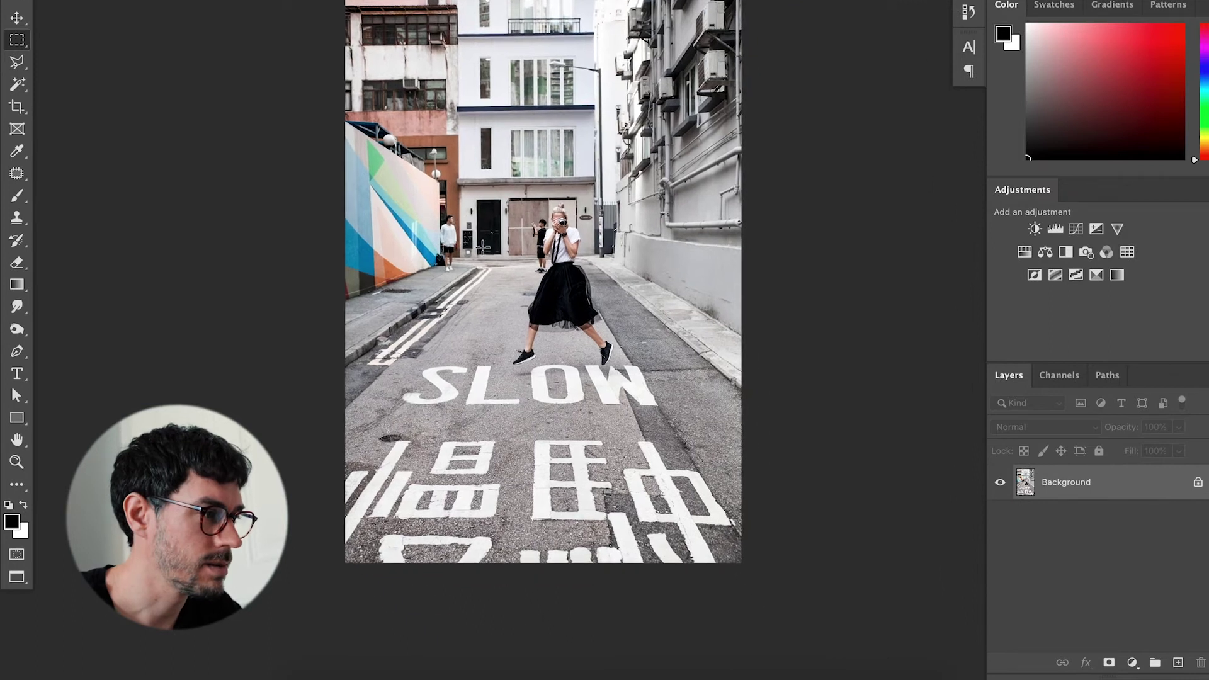
{"action": "right_click", "coordinate": [23, 42]}
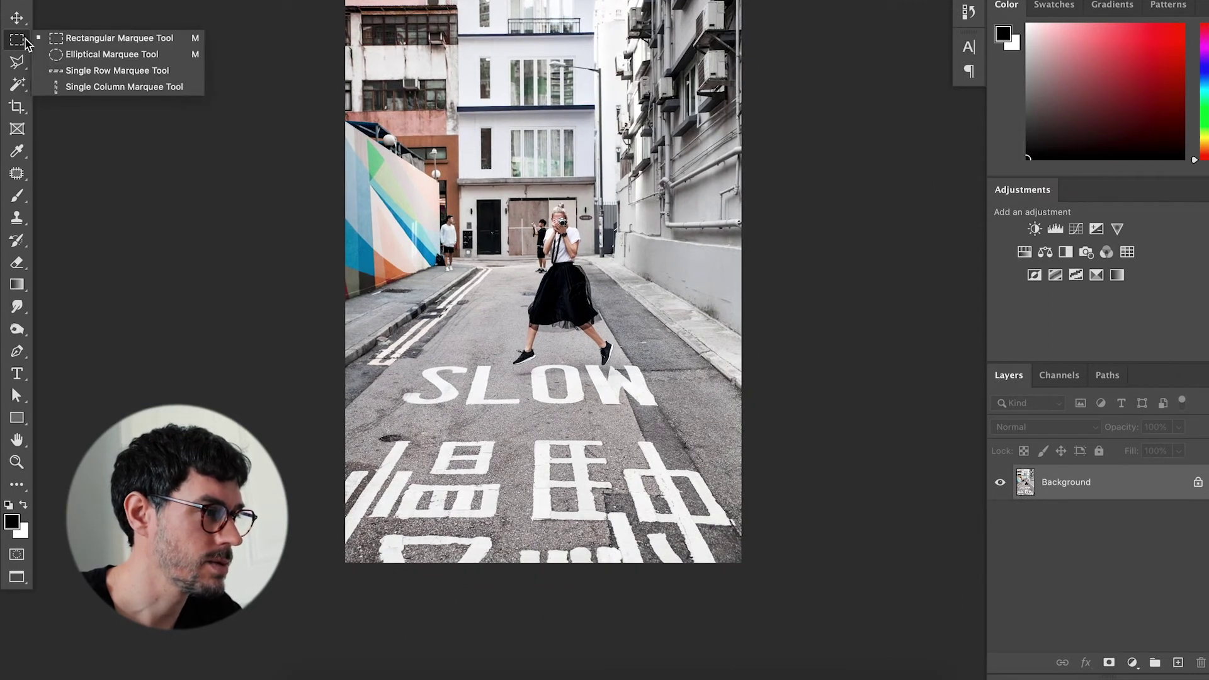
{"action": "left_click", "coordinate": [63, 70]}
Step: Select a 3705 px-wide one-pixel row just below SLOW and copy it to a new layer
{"action": "key", "text": "ctrl+plus"}
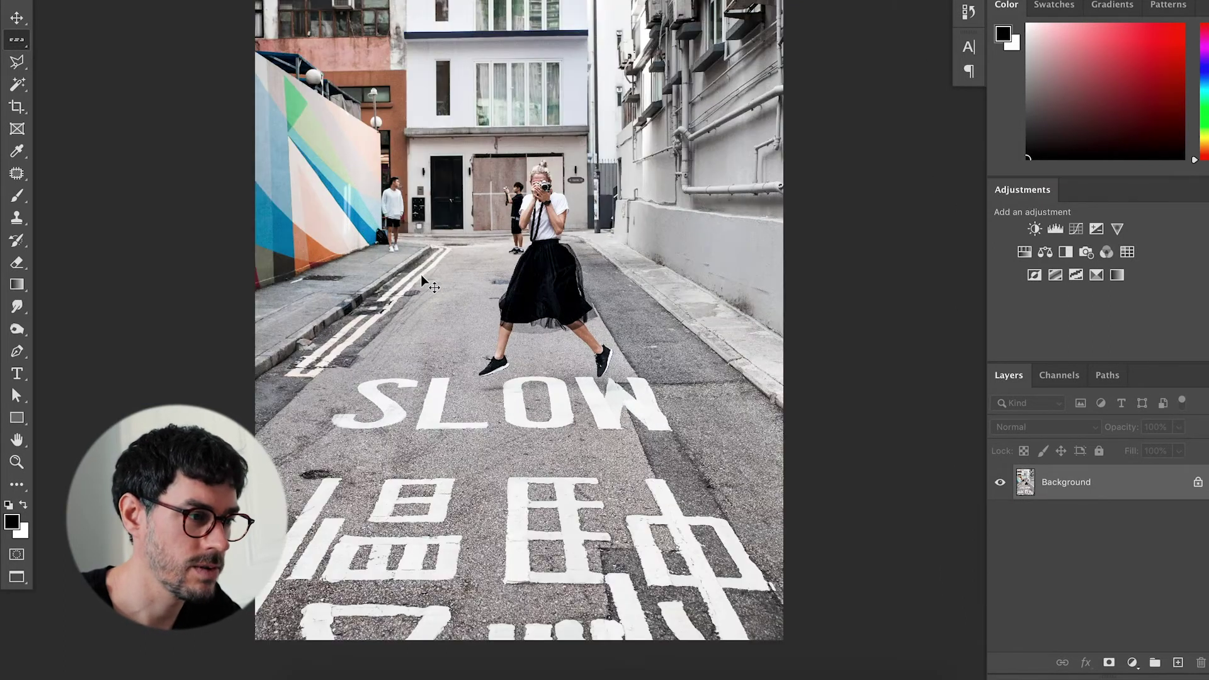
{"action": "left_click_drag", "start_coordinate": [478, 329], "coordinate": [526, 274]}
{"action": "left_click_drag", "start_coordinate": [373, 203], "coordinate": [403, 223]}
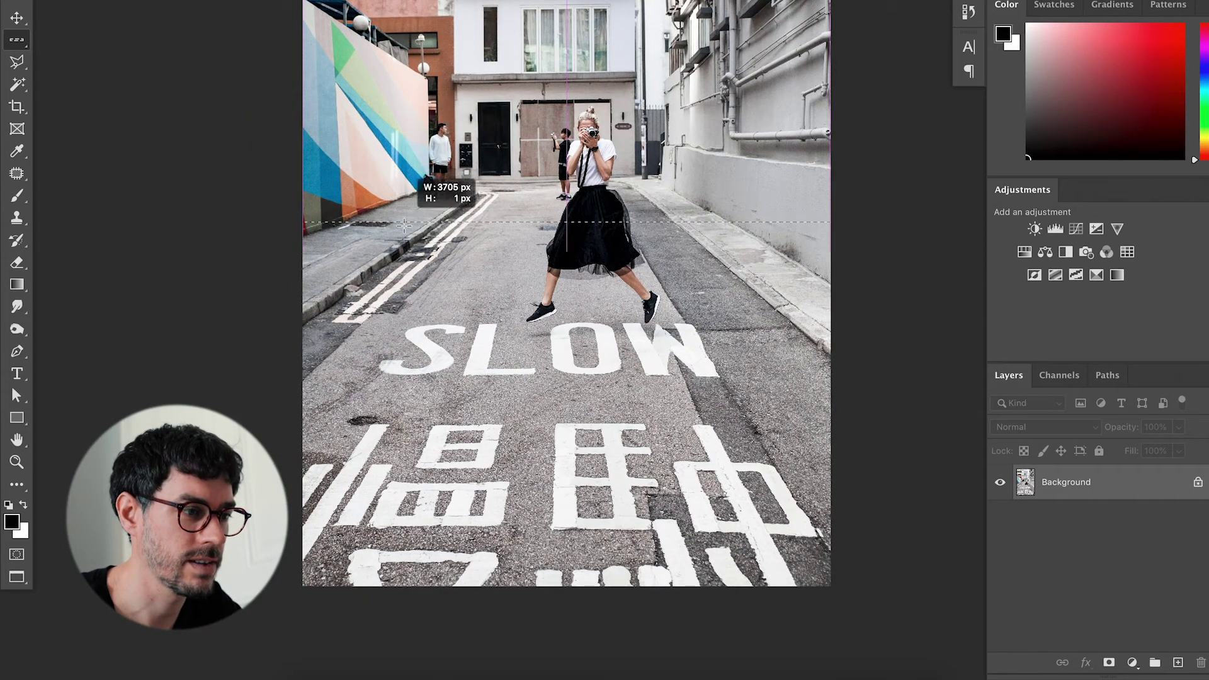
{"action": "left_click_drag", "start_coordinate": [403, 224], "coordinate": [398, 371]}
{"action": "key", "text": "ctrl+minus"}
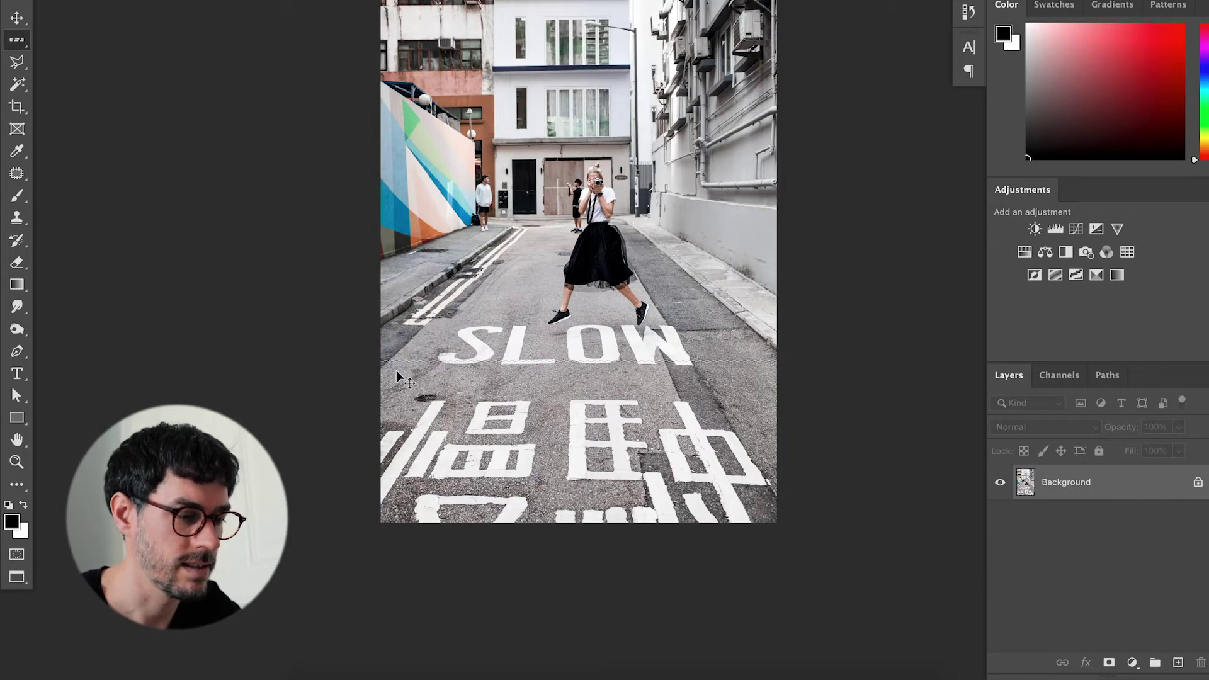
{"action": "key", "text": "ctrl+j"}
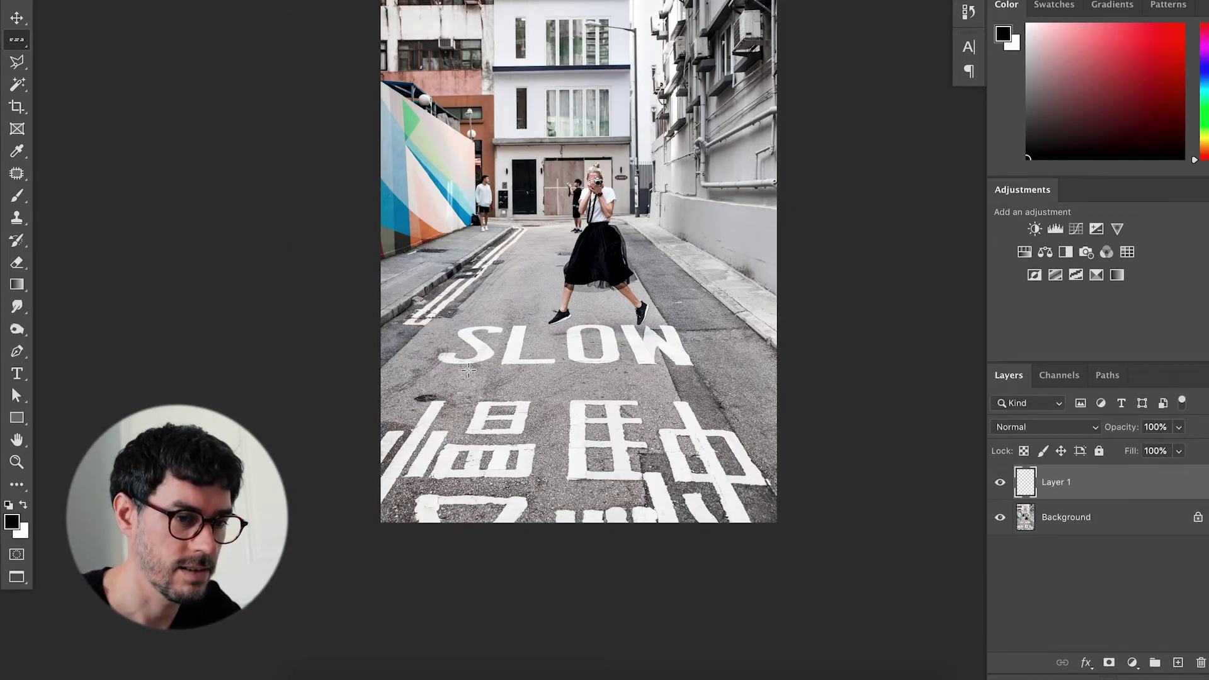
Step: Undo the copied layer and cancel the Fill dialog without changes
{"action": "key", "text": "ctrl+z"}
{"action": "key", "text": "BackSpace"}
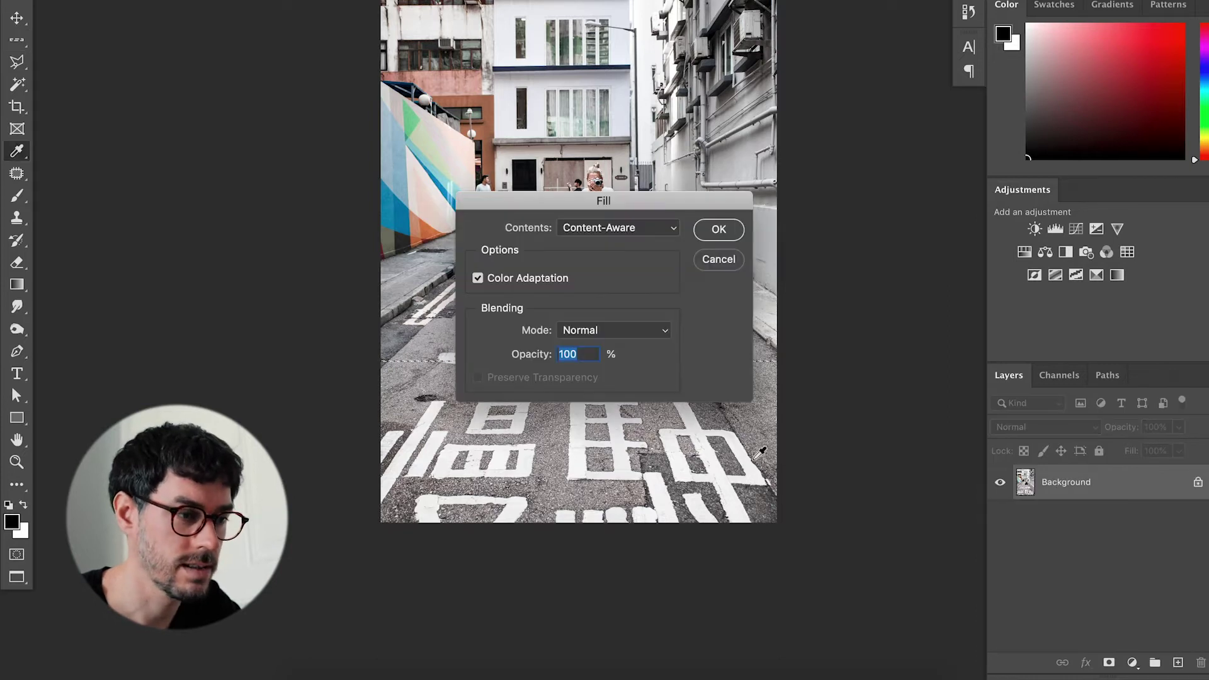
{"action": "left_click", "coordinate": [720, 260]}
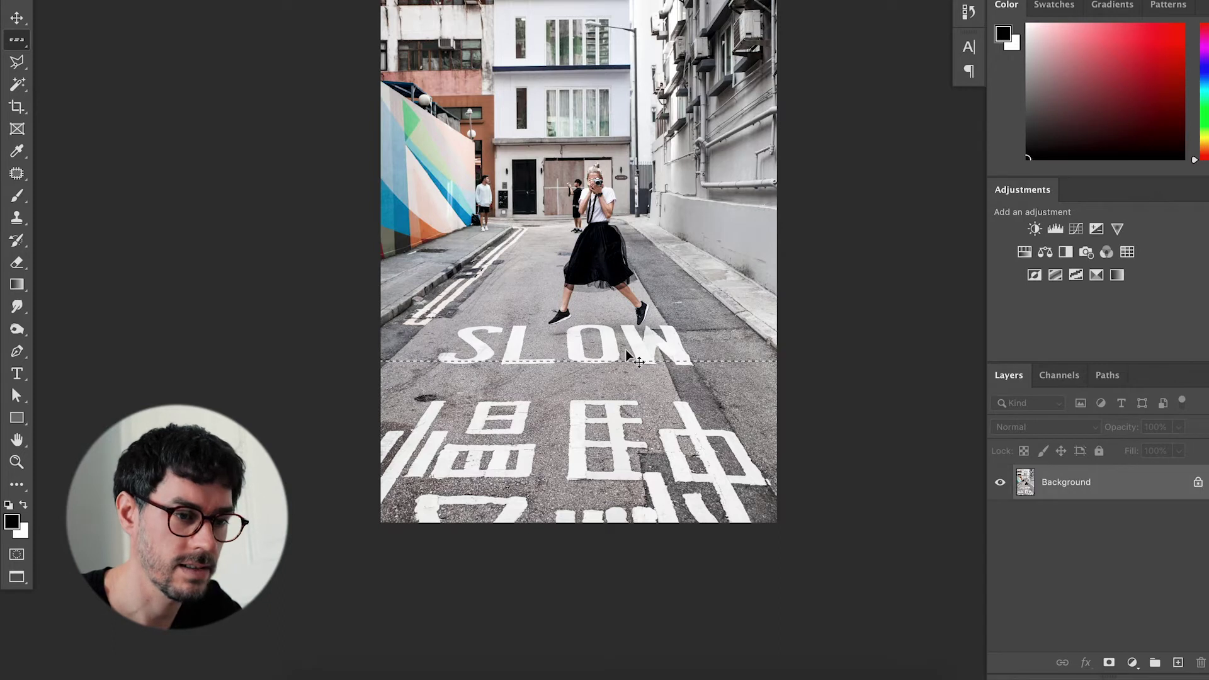
Step: Copy the row to a new layer and stretch it to the bottom as vertical streaks
{"action": "key", "text": "ctrl+j"}
{"action": "key", "text": "v"}
{"action": "left_click_drag", "start_coordinate": [581, 360], "coordinate": [602, 523]}
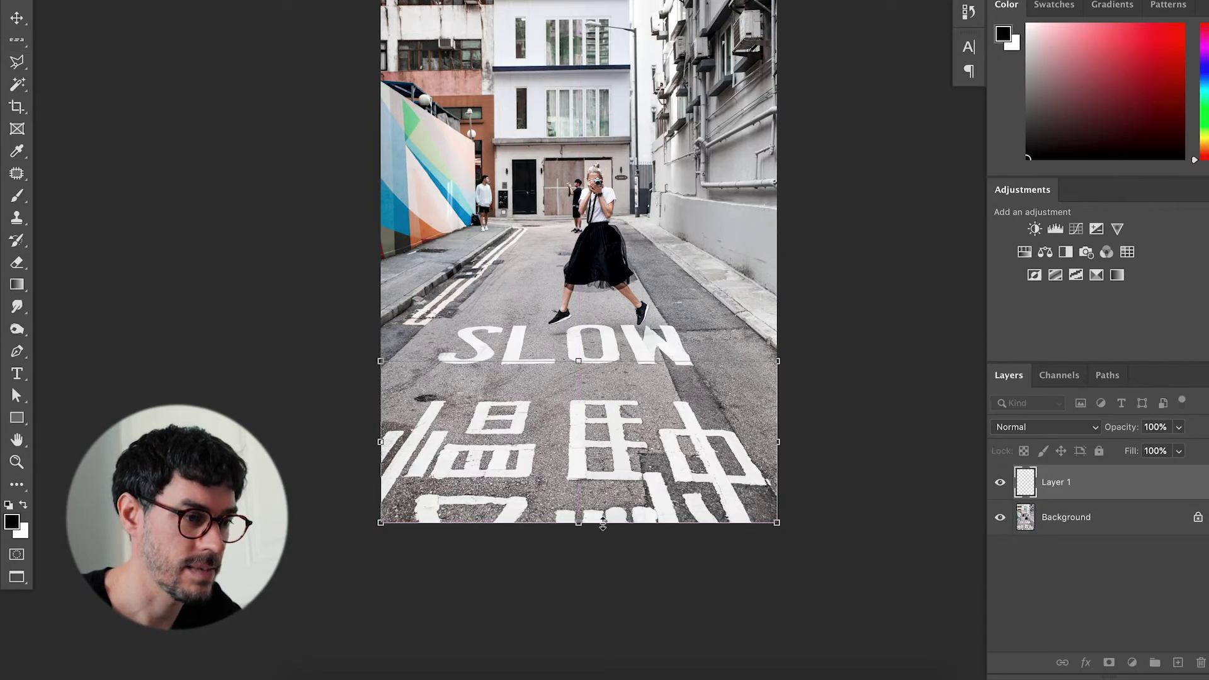
{"action": "key", "text": "Return"}
{"action": "key", "text": "ctrl+plus"}
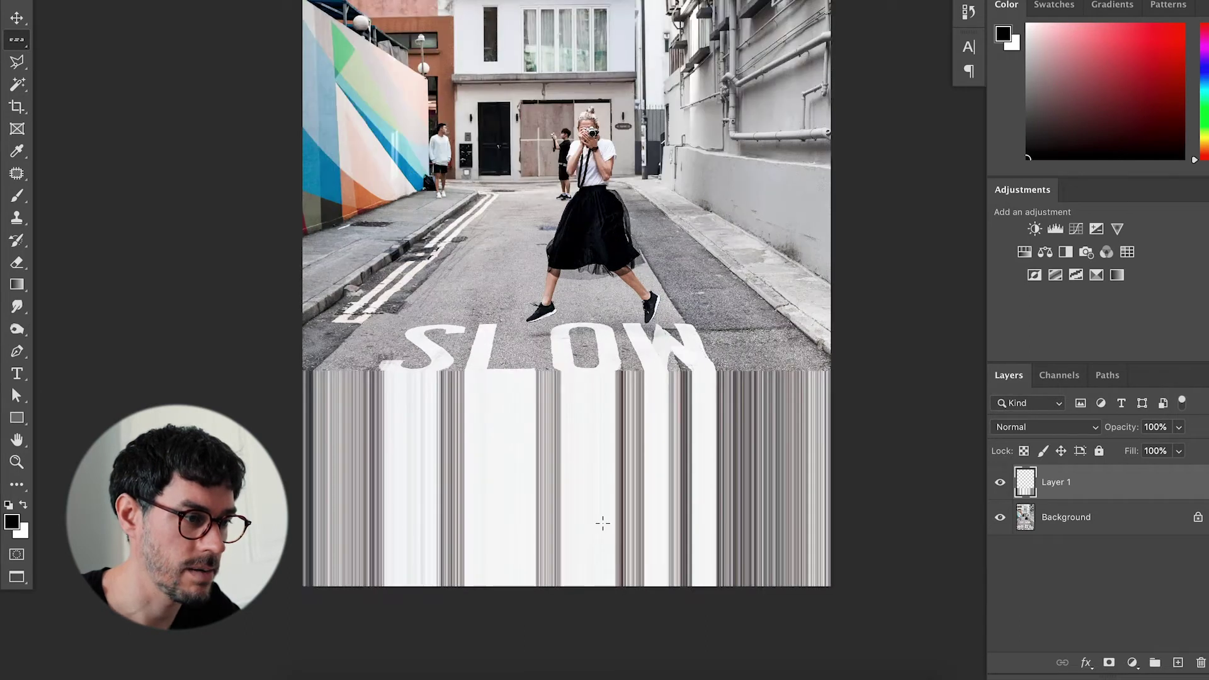
{"action": "left_click_drag", "start_coordinate": [603, 523], "coordinate": [603, 536]}
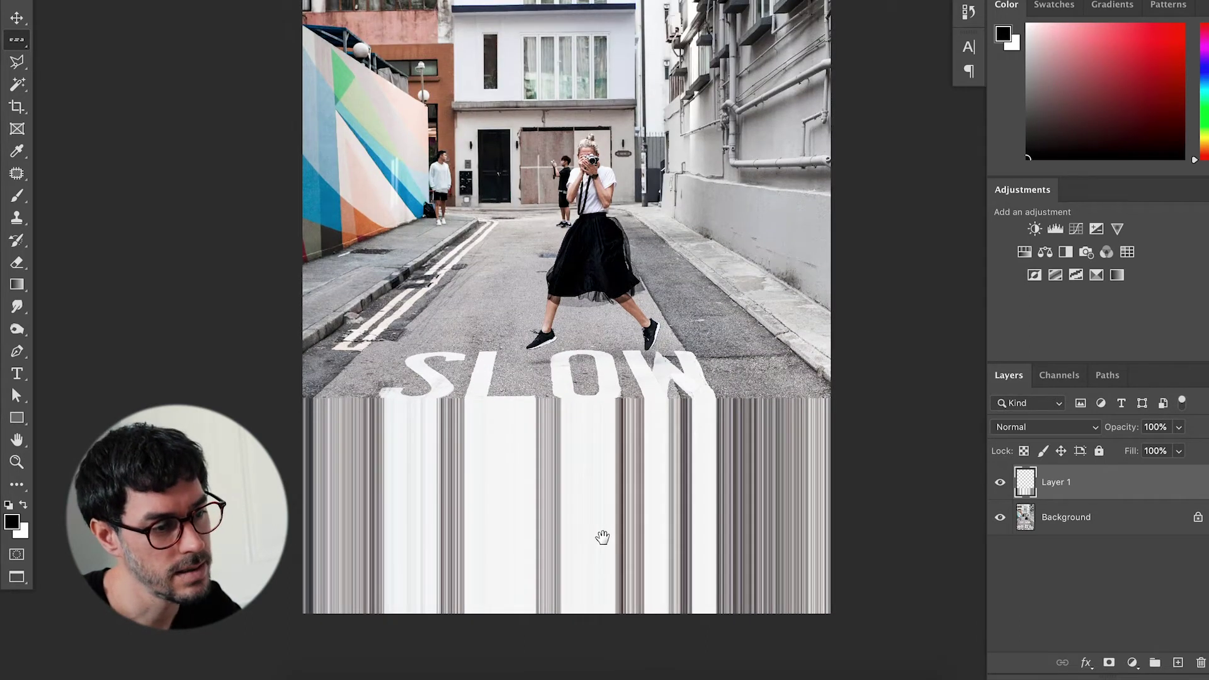
{"action": "left_click_drag", "start_coordinate": [602, 536], "coordinate": [603, 530]}
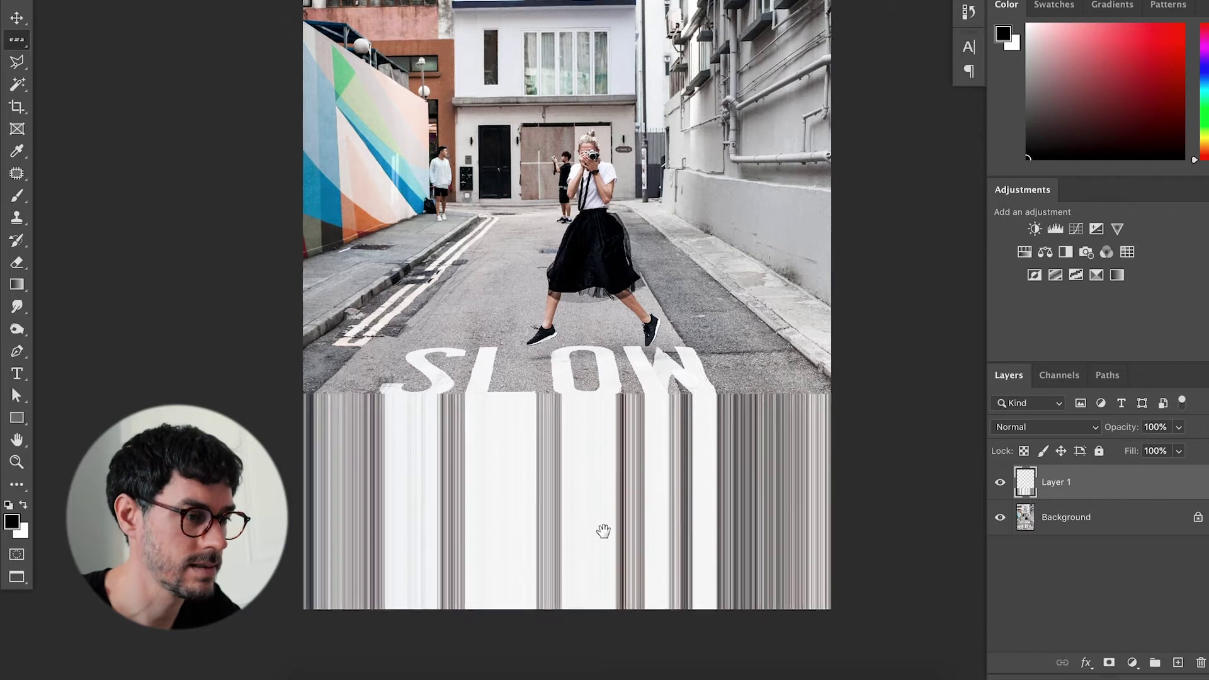
{"action": "left_click_drag", "start_coordinate": [632, 471], "coordinate": [636, 512]}
{"action": "key", "text": "ctrl+minus"}
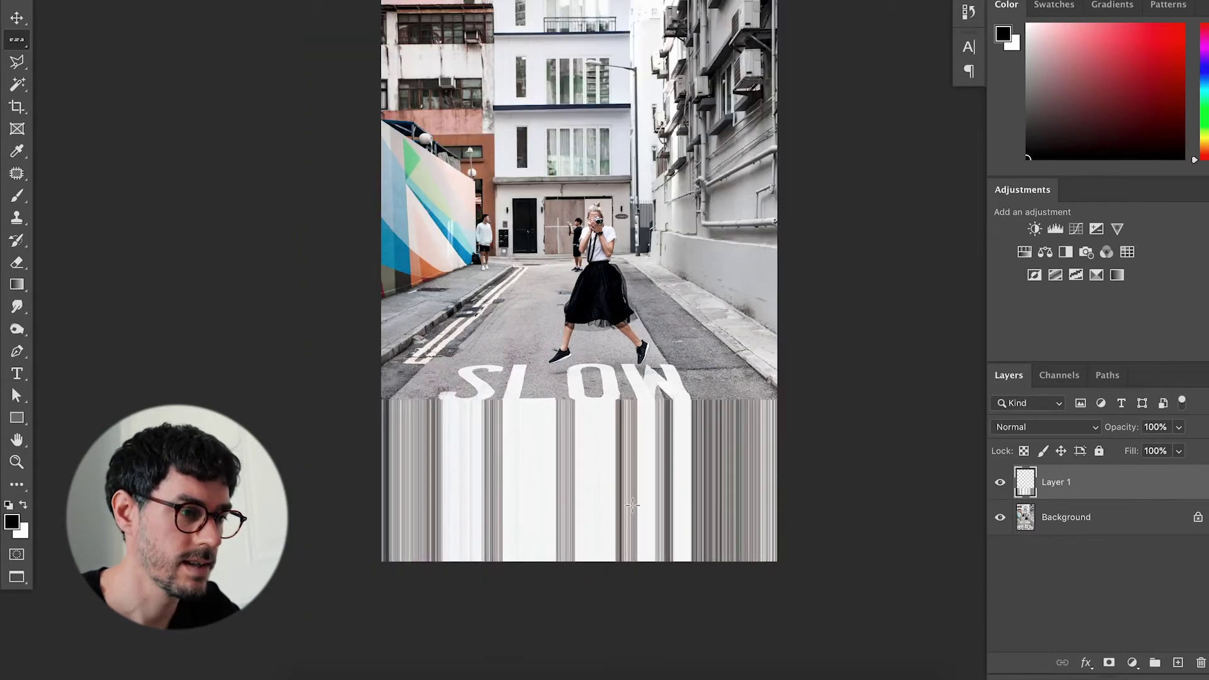
{"action": "scroll", "coordinate": [632, 503], "scroll_direction": "right", "scroll_amount": 5}
Step: Crop to a roughly 3393 × 4241 px portrait with the photo shifted up
{"action": "key", "text": "c"}
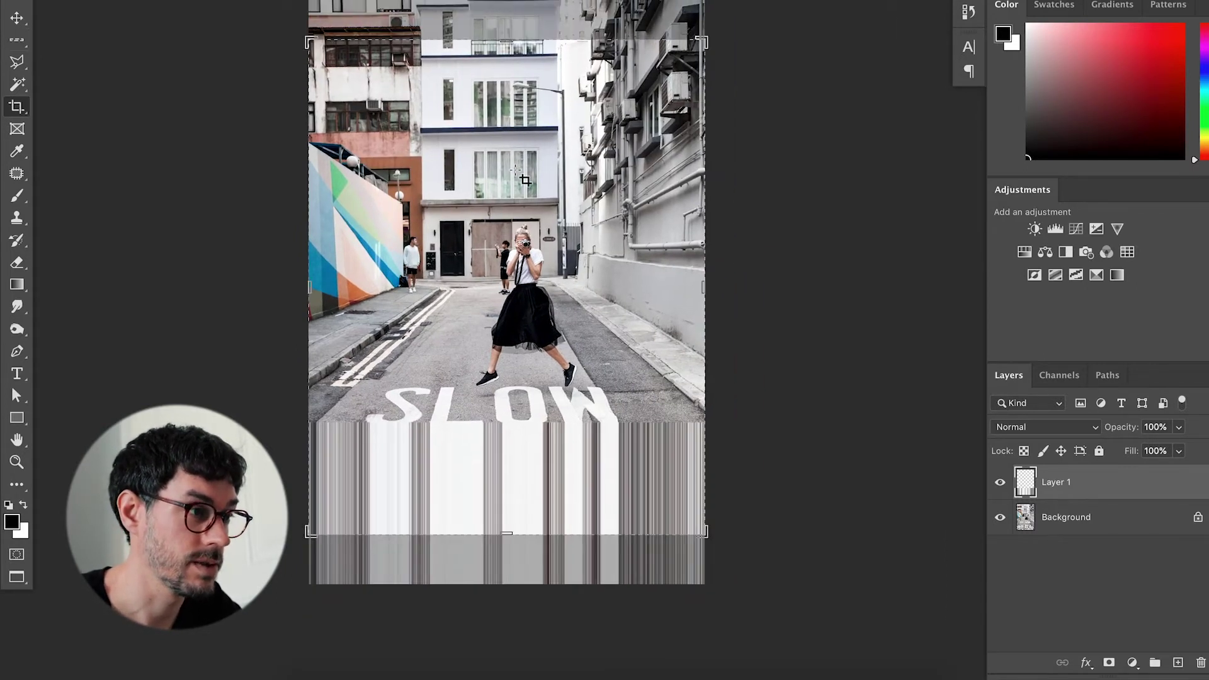
{"action": "left_click", "coordinate": [555, 233]}
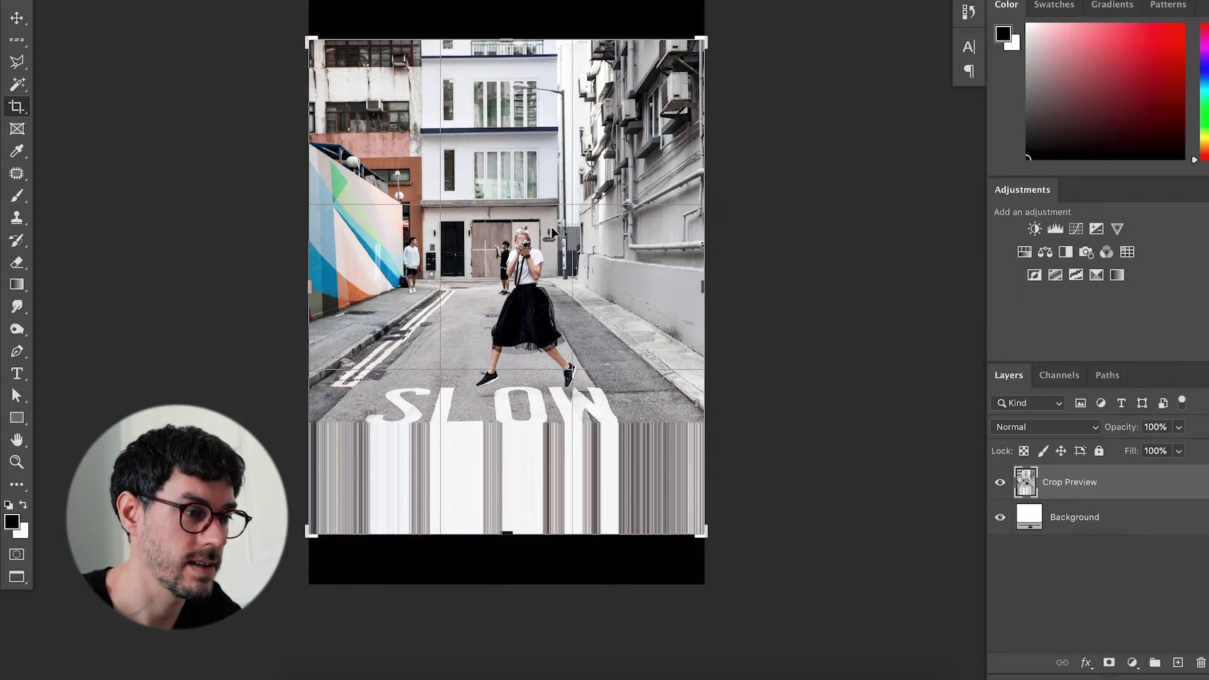
{"action": "left_click_drag", "start_coordinate": [609, 287], "coordinate": [610, 238]}
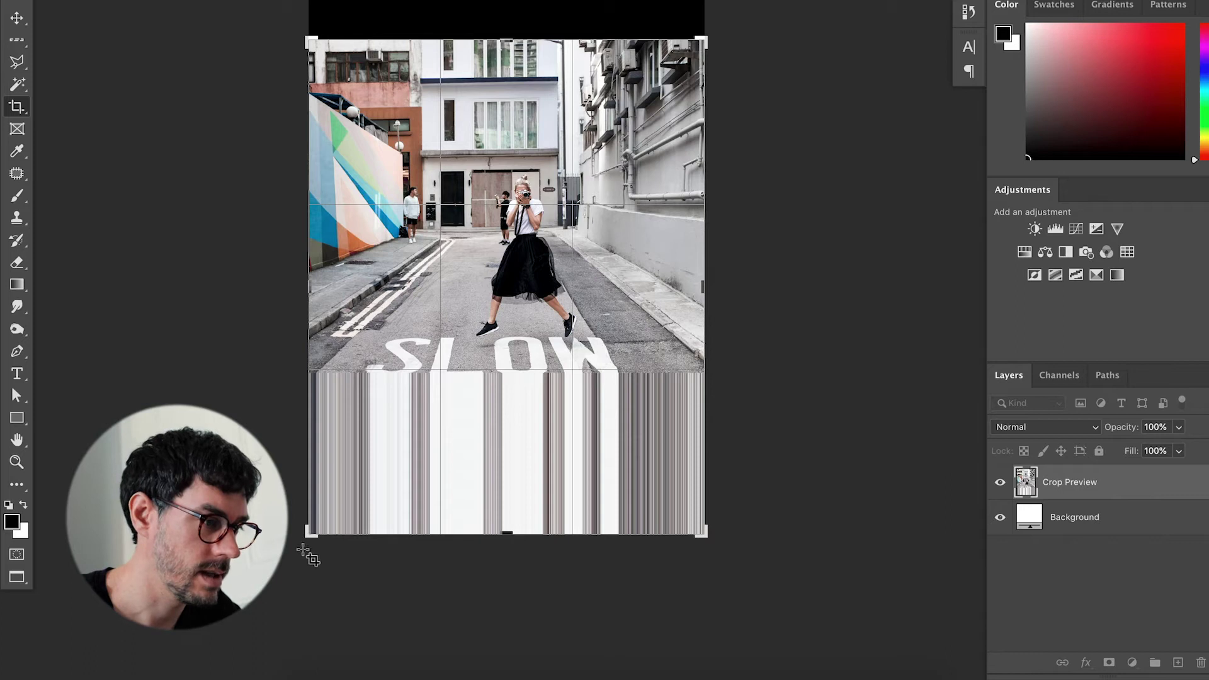
{"action": "left_click_drag", "start_coordinate": [309, 533], "coordinate": [312, 484]}
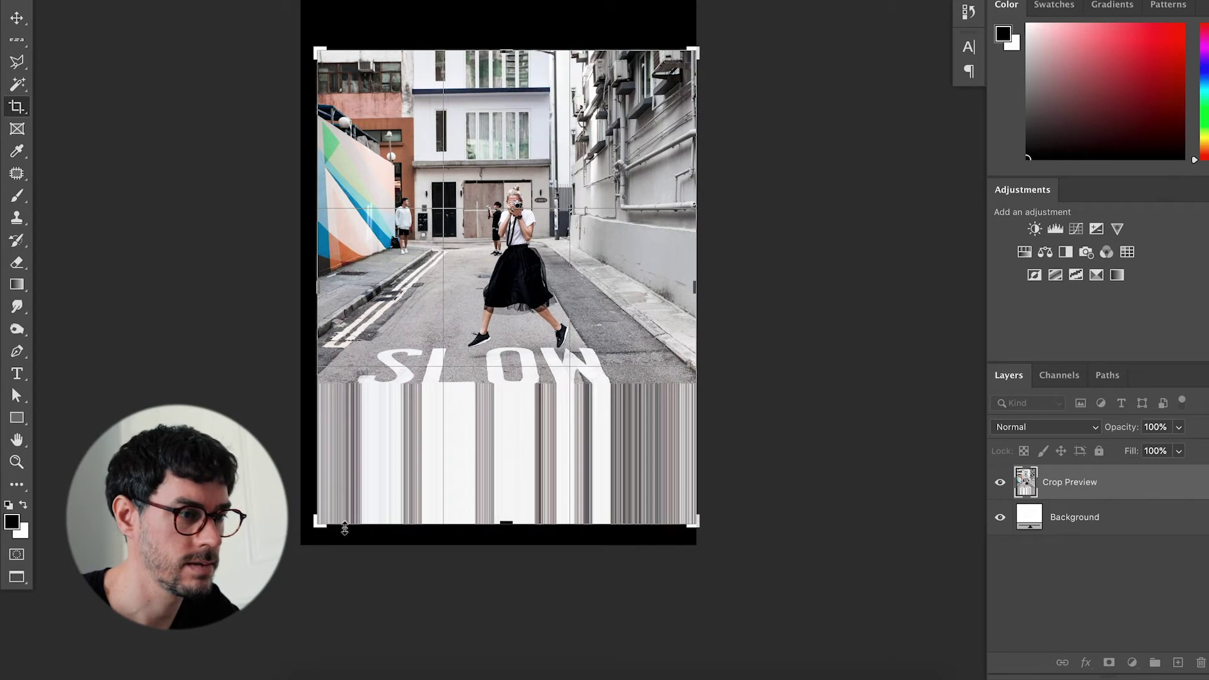
{"action": "left_click_drag", "start_coordinate": [320, 522], "coordinate": [326, 513]}
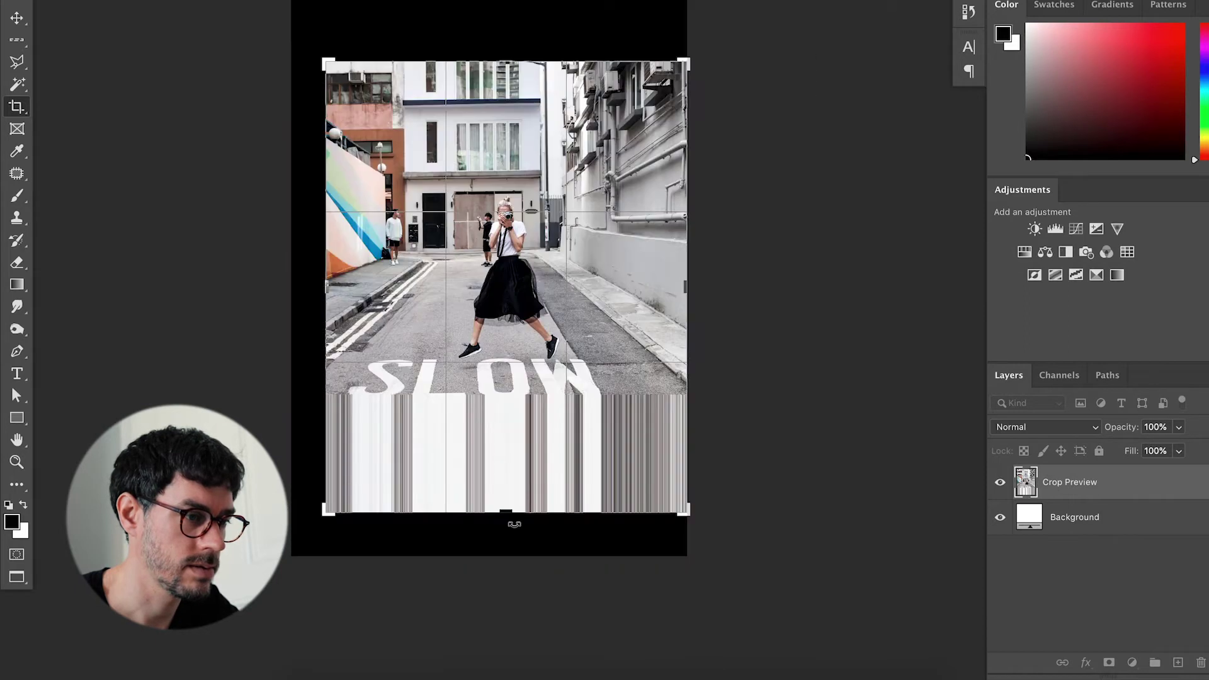
{"action": "mouse_move", "coordinate": [636, 506]}
{"action": "left_mouse_down"}
{"action": "mouse_move", "coordinate": [630, 451]}
{"action": "mouse_move", "coordinate": [631, 484]}
{"action": "left_mouse_up"}
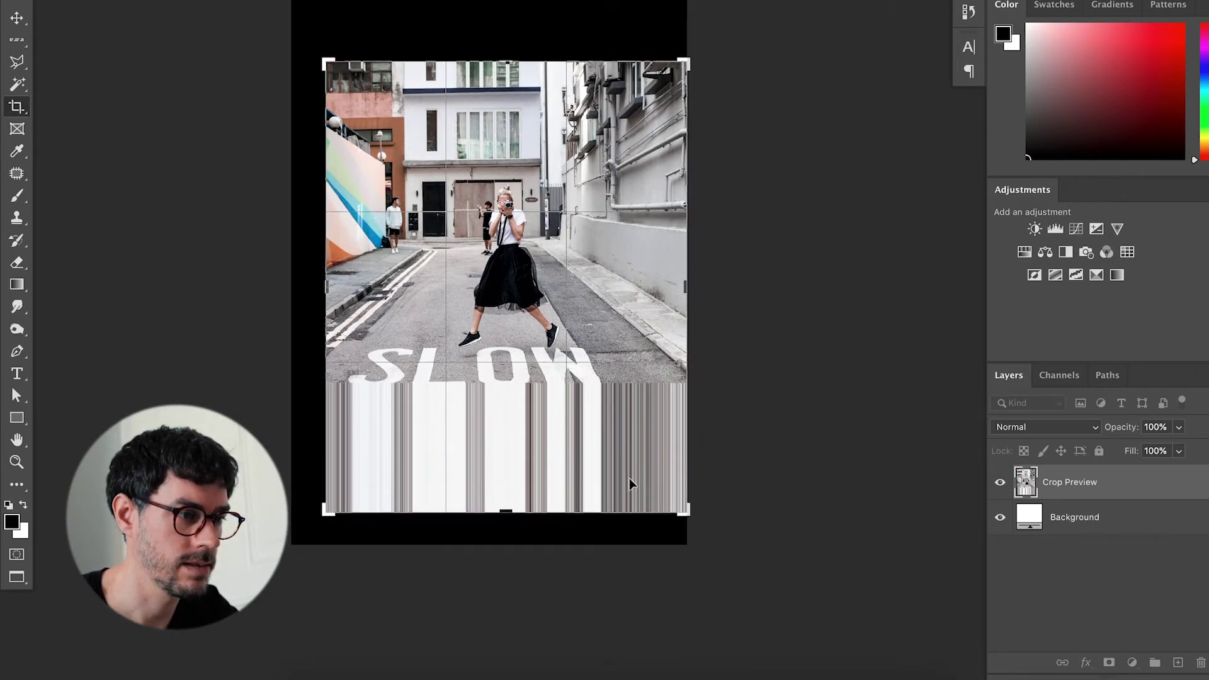
{"action": "key", "text": "Return"}
Step: Fit the cropped image in the window and save it as a Photoshop PSD
{"action": "key", "text": "ctrl+0"}
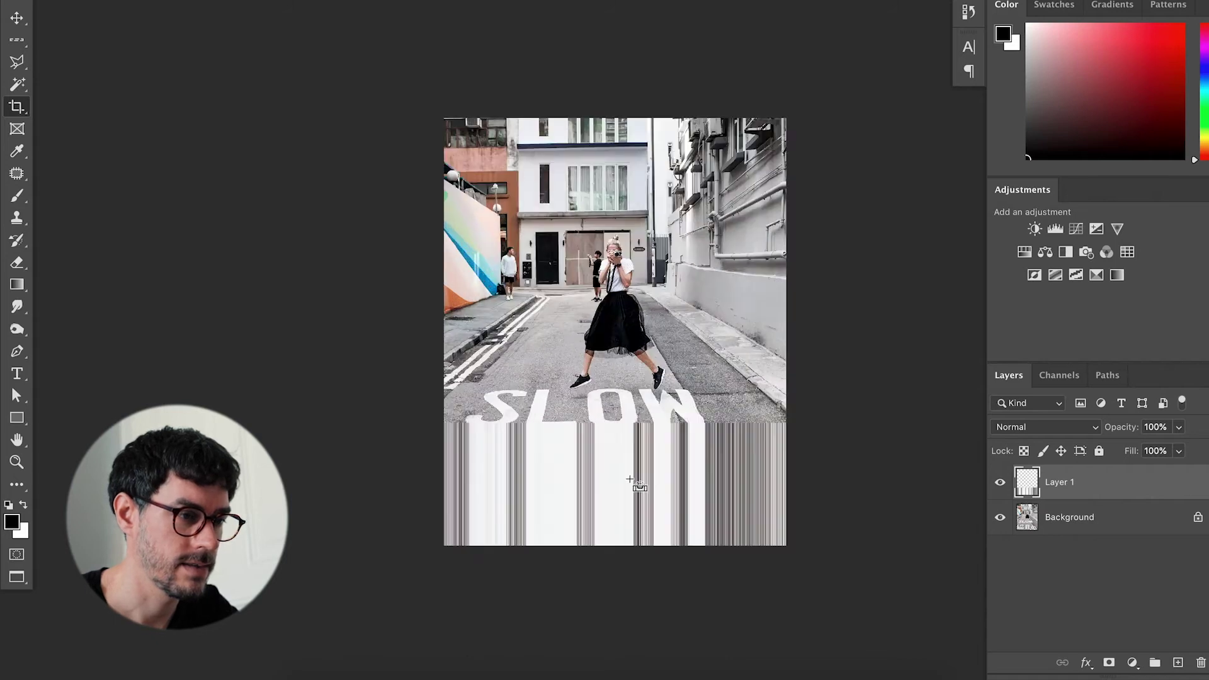
{"action": "scroll", "coordinate": [630, 478], "scroll_direction": "up", "scroll_amount": 2}
{"action": "left_click_drag", "start_coordinate": [637, 488], "coordinate": [563, 483]}
{"action": "key", "text": "ctrl+s"}
{"action": "key", "text": "Return"}
{"action": "key", "text": "Return"}
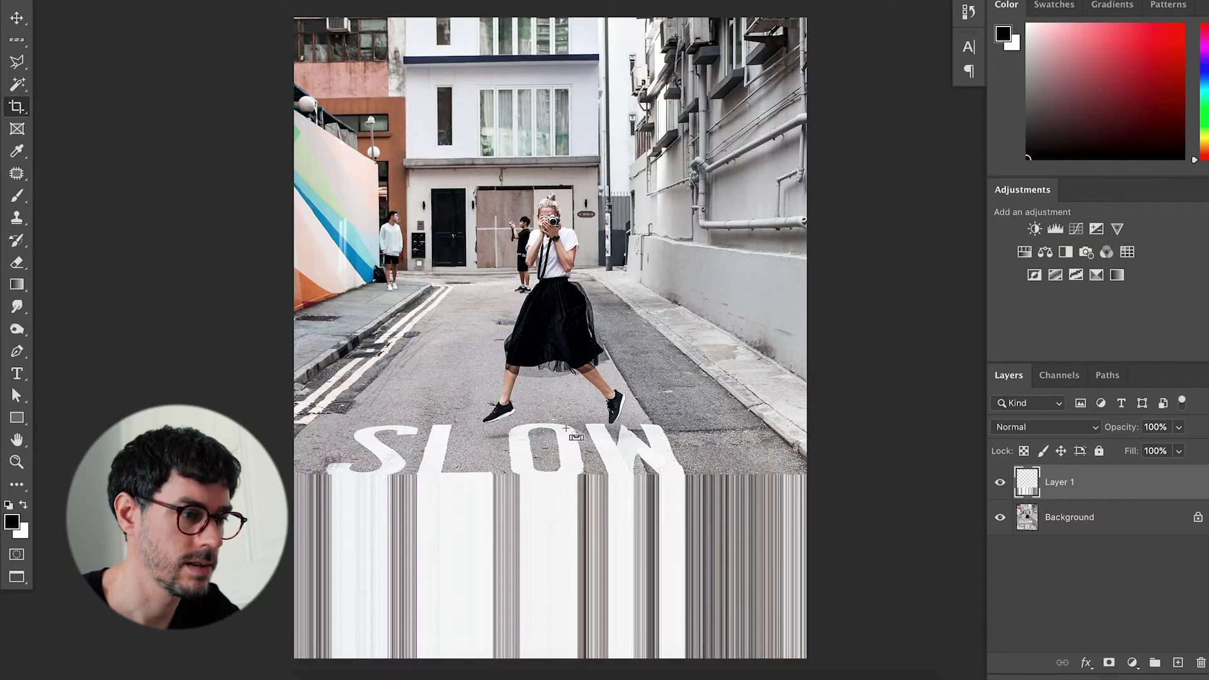
{"action": "key", "text": "ctrl+shift+s"}
Step: Save a JPEG copy renamed to _mg_8279650 ig.jpg, then close the document
{"action": "left_click", "coordinate": [560, 451]}
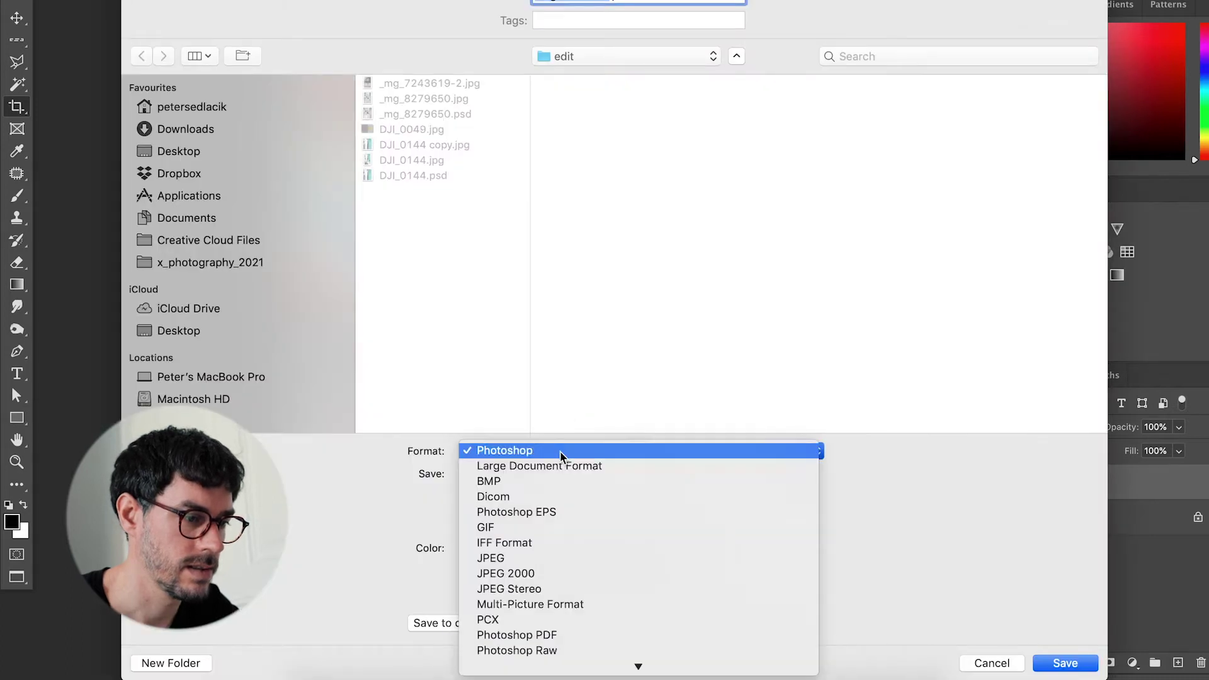
{"action": "left_click", "coordinate": [552, 557]}
{"action": "key", "text": "Return"}
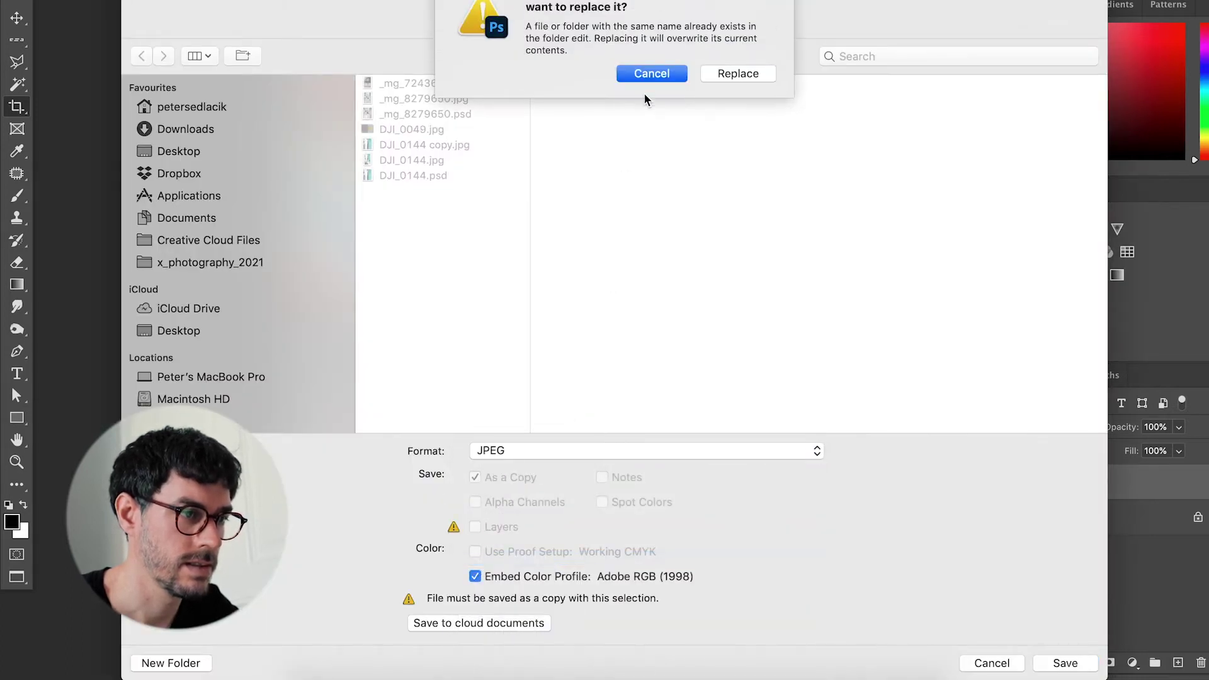
{"action": "left_click", "coordinate": [652, 76]}
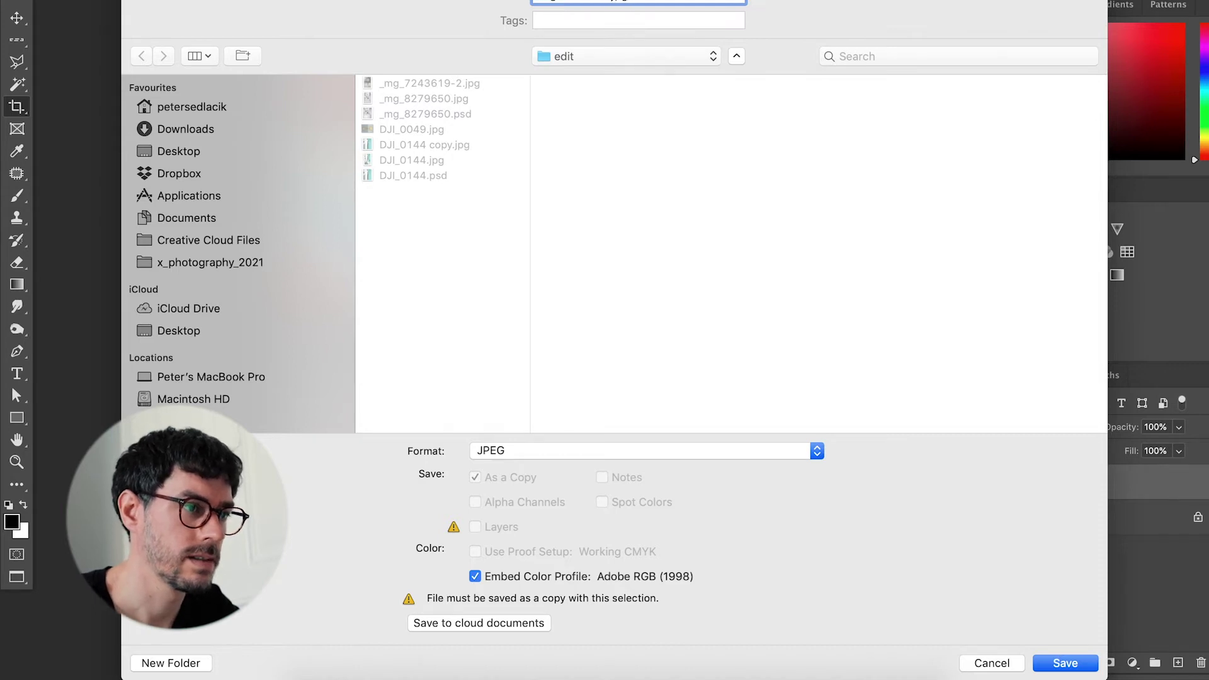
{"action": "key", "text": "Return"}
{"action": "key", "text": "Return"}
{"action": "key", "text": "ctrl+w"}
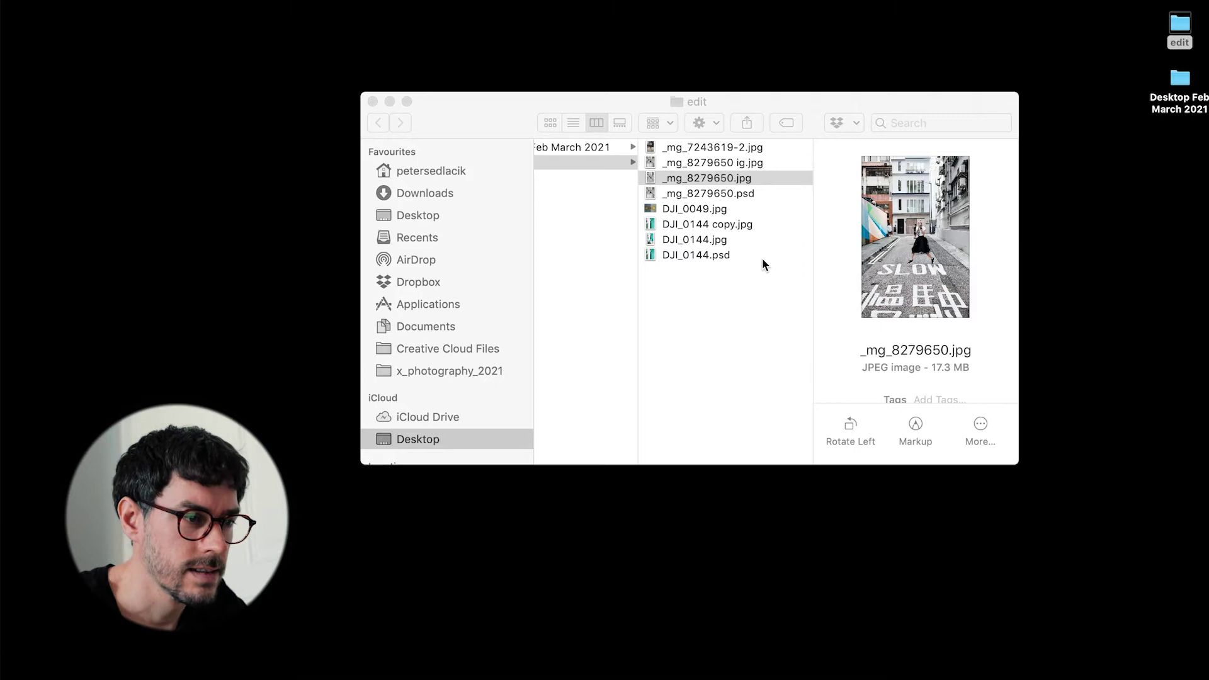
Step: Preview the newly saved files, then open _mg_7243619-2.jpg in Adobe Photoshop 2021
{"action": "left_click", "coordinate": [762, 258]}
{"action": "left_click", "coordinate": [726, 194]}
{"action": "left_click", "coordinate": [729, 165]}
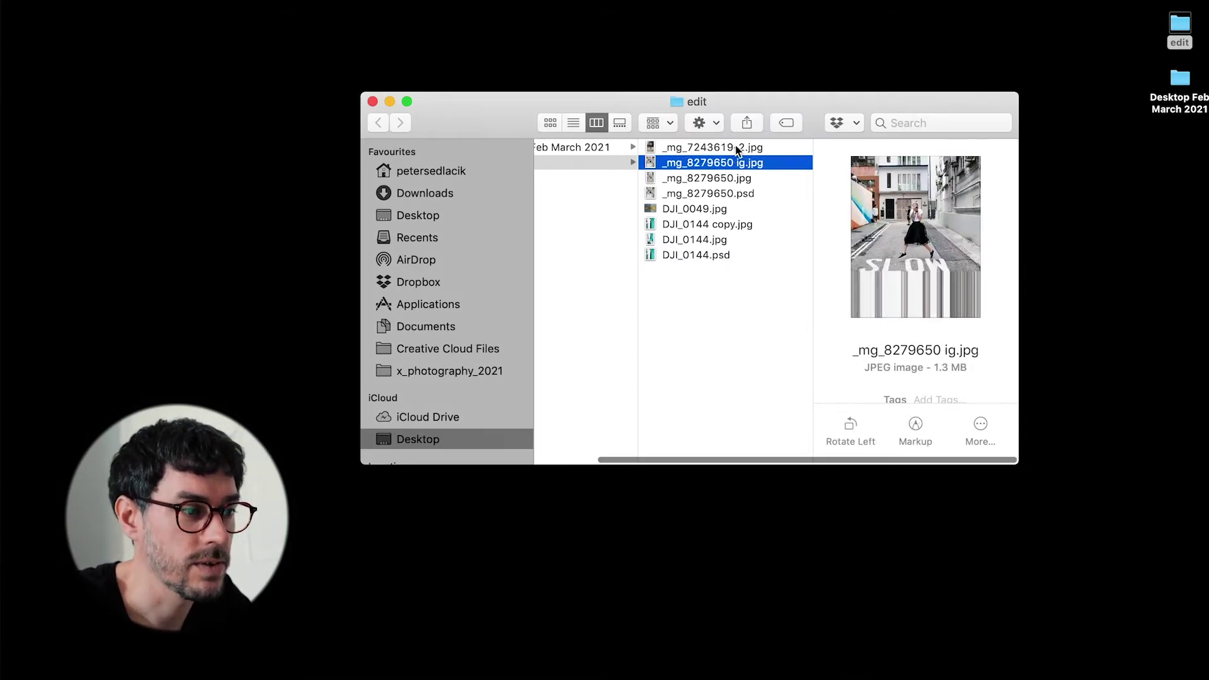
{"action": "left_click", "coordinate": [736, 149]}
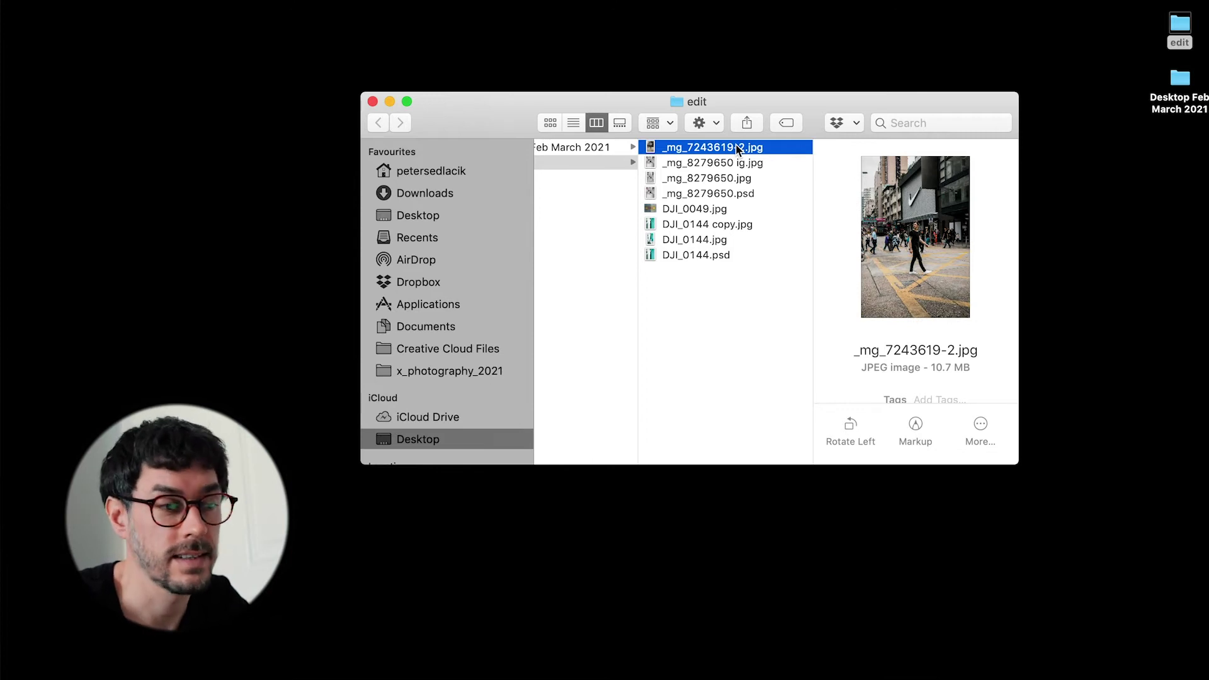
{"action": "left_click", "coordinate": [730, 162]}
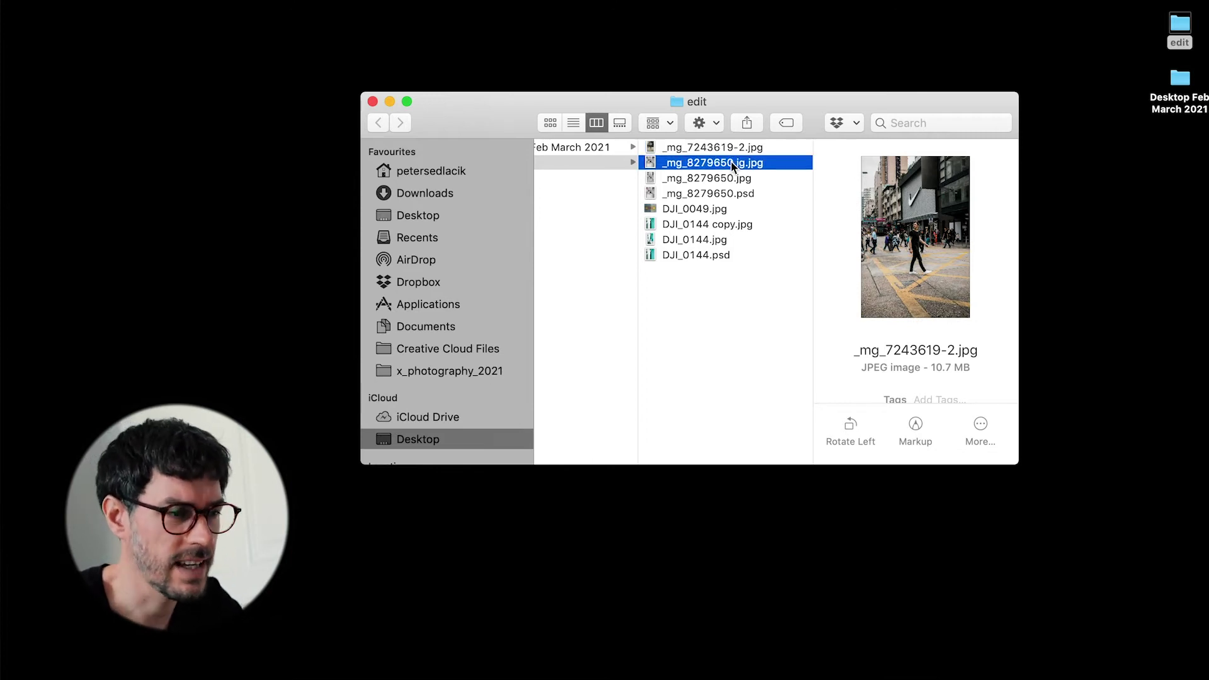
{"action": "left_click", "coordinate": [733, 150]}
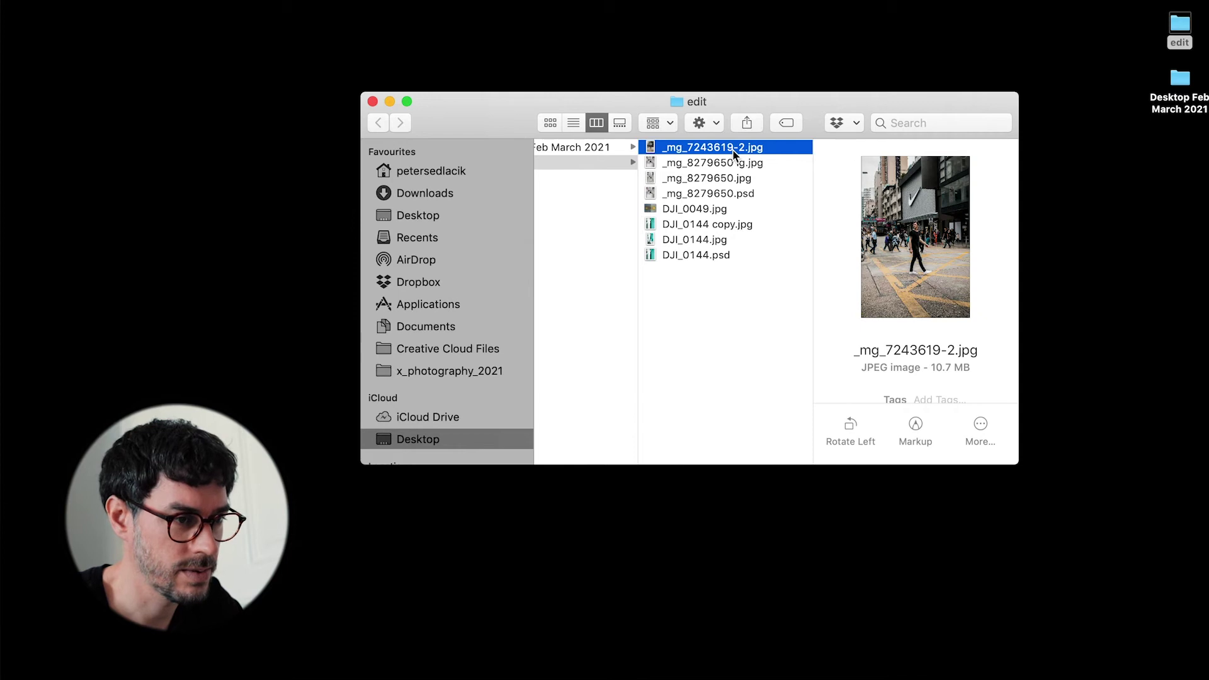
{"action": "right_click", "coordinate": [733, 154]}
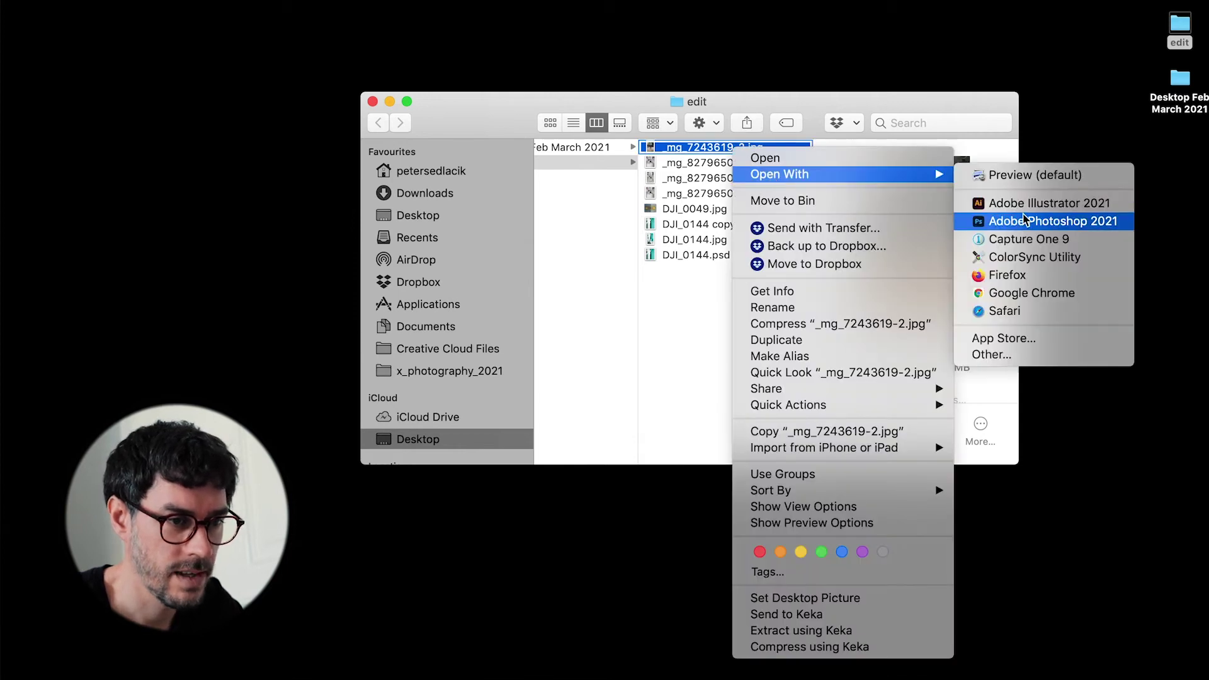
{"action": "mouse_move", "coordinate": [780, 174]}
{"action": "left_click", "coordinate": [1023, 217]}
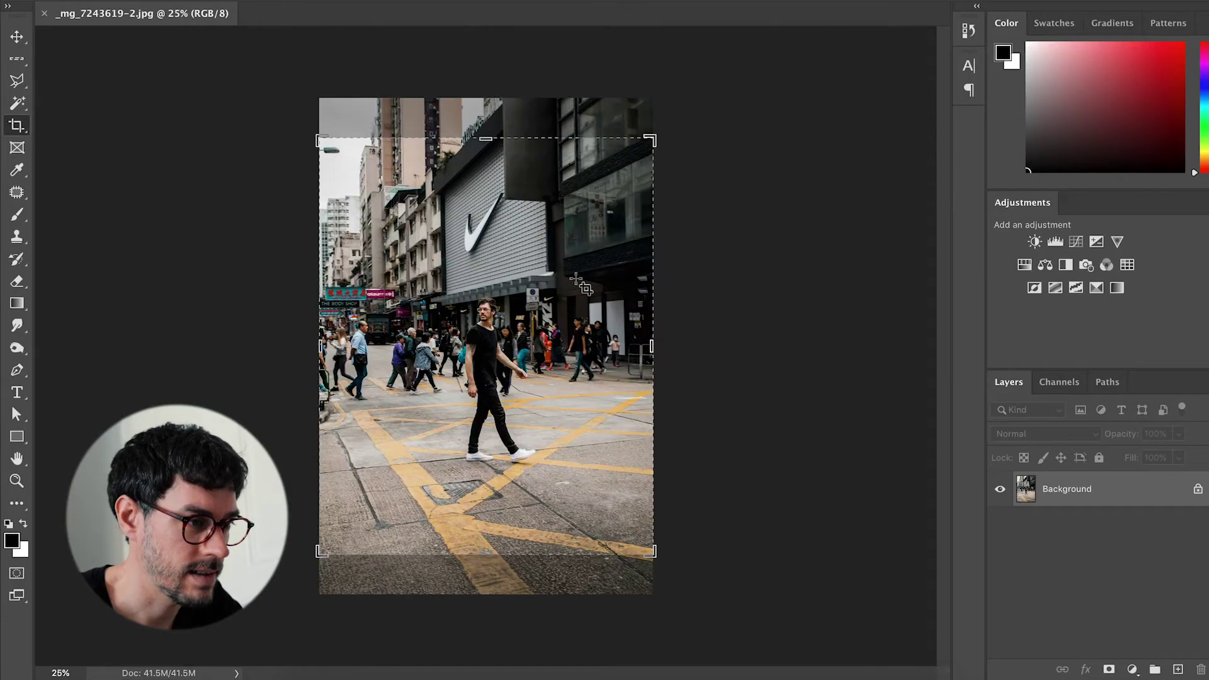
Step: Cancel the pending crop and choose the Single Row Marquee Tool
{"action": "key", "text": "Escape"}
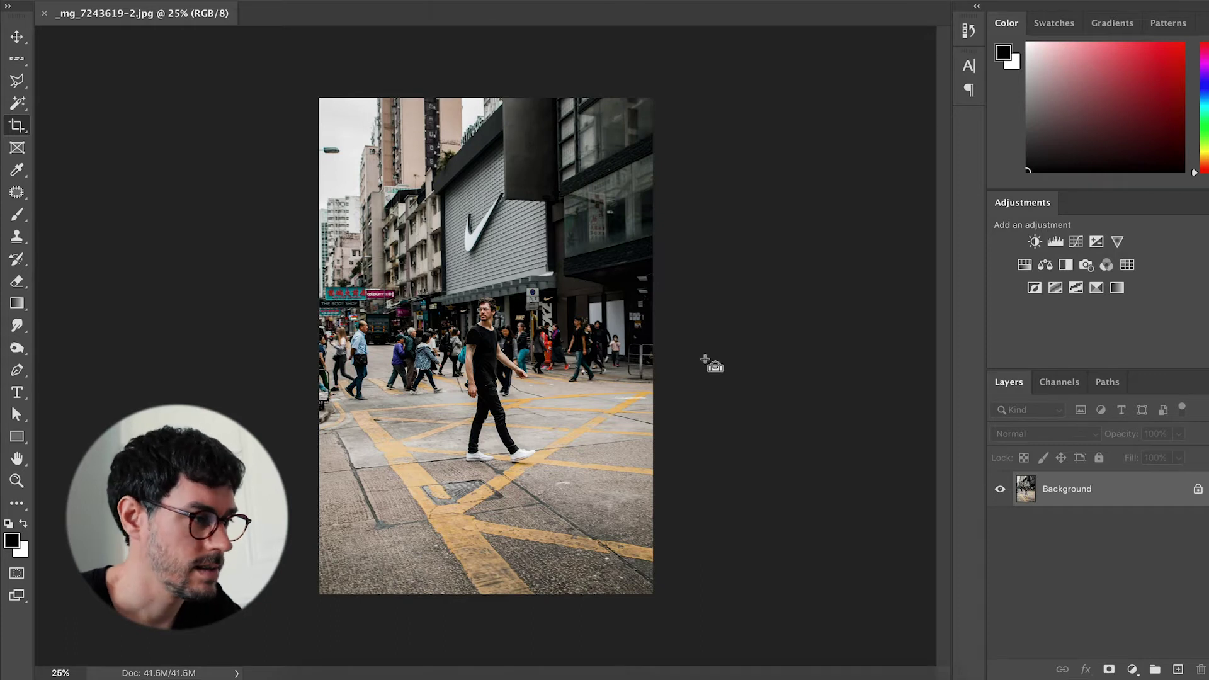
{"action": "key", "text": "super+plus"}
{"action": "scroll", "coordinate": [692, 389], "scroll_direction": "down", "scroll_amount": 5}
{"action": "scroll", "coordinate": [689, 352], "scroll_direction": "left", "scroll_amount": 4}
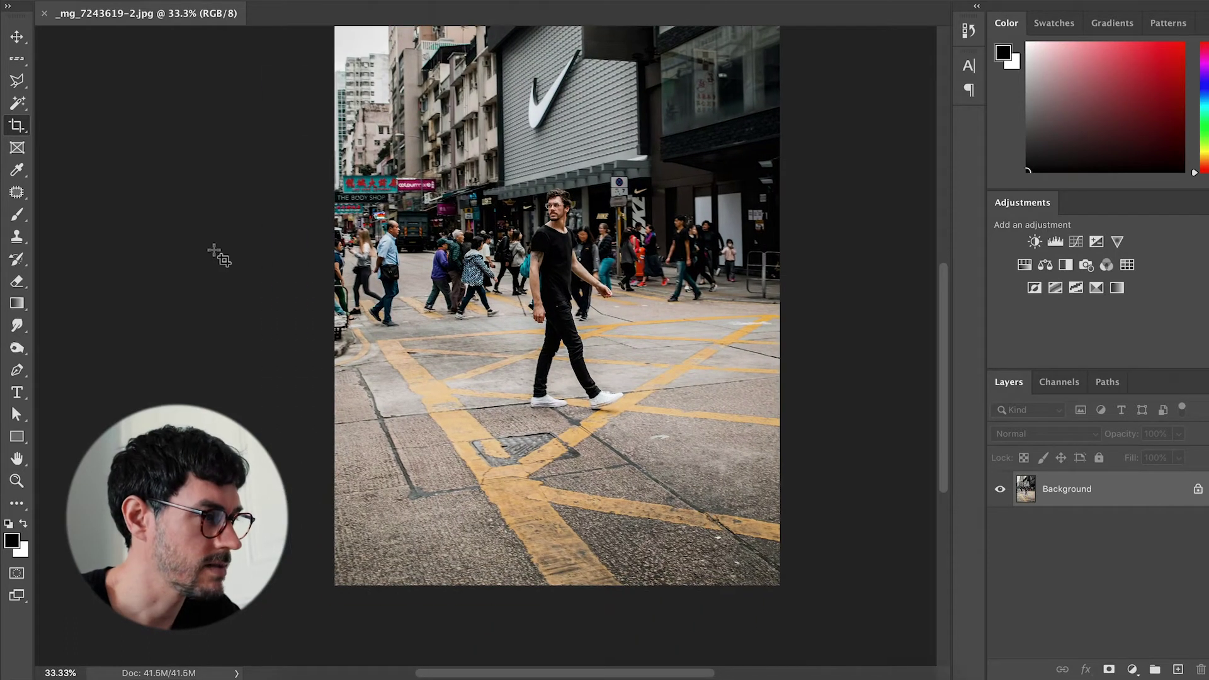
{"action": "left_click", "coordinate": [18, 62]}
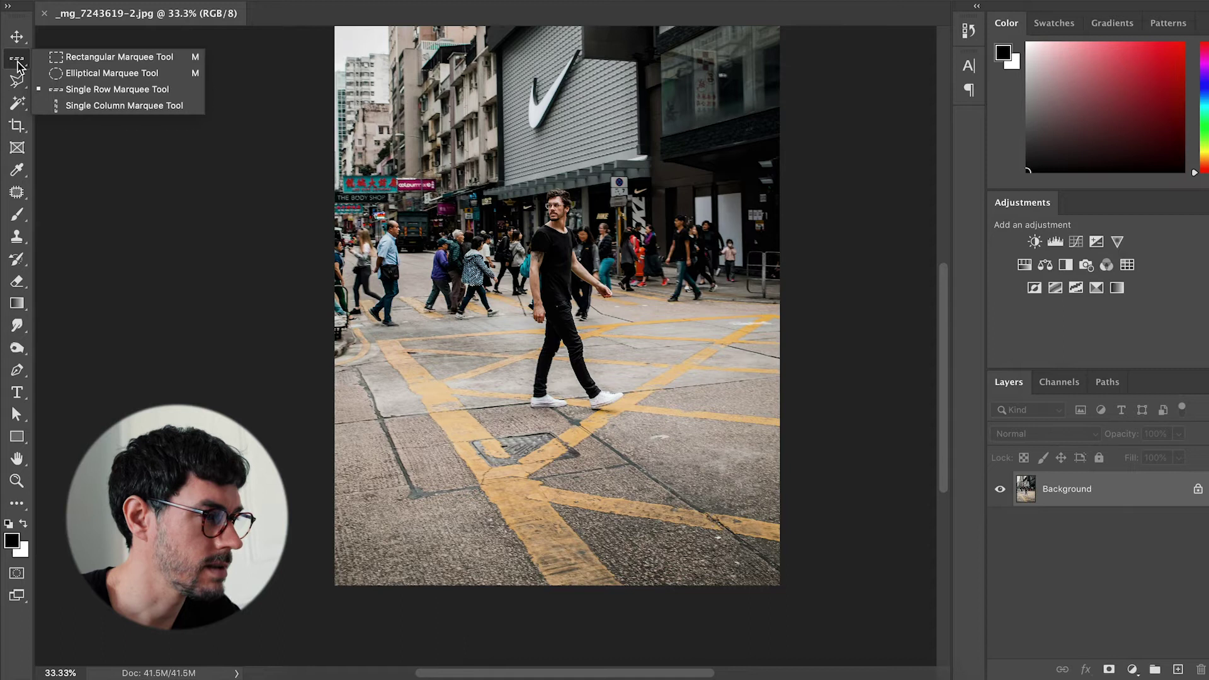
{"action": "left_click", "coordinate": [68, 92]}
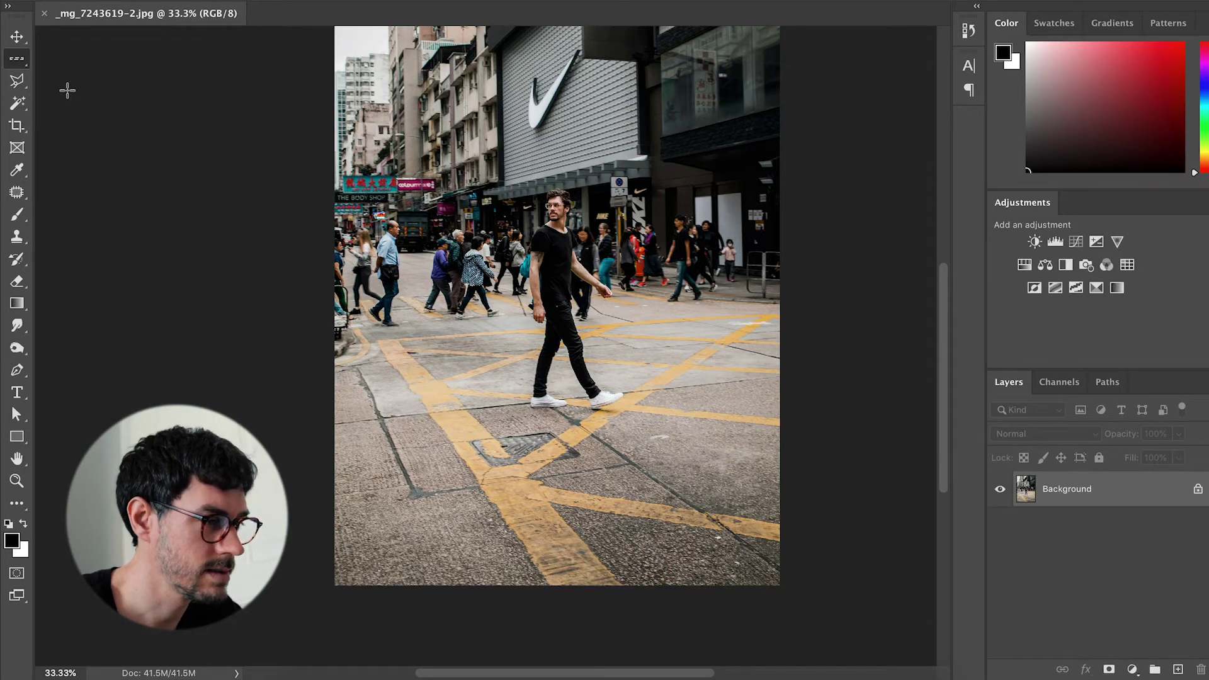
Step: Select a 3123 × 1 px row at the walker's waist and copy it to a new layer
{"action": "scroll", "coordinate": [488, 327], "scroll_direction": "up", "scroll_amount": 1}
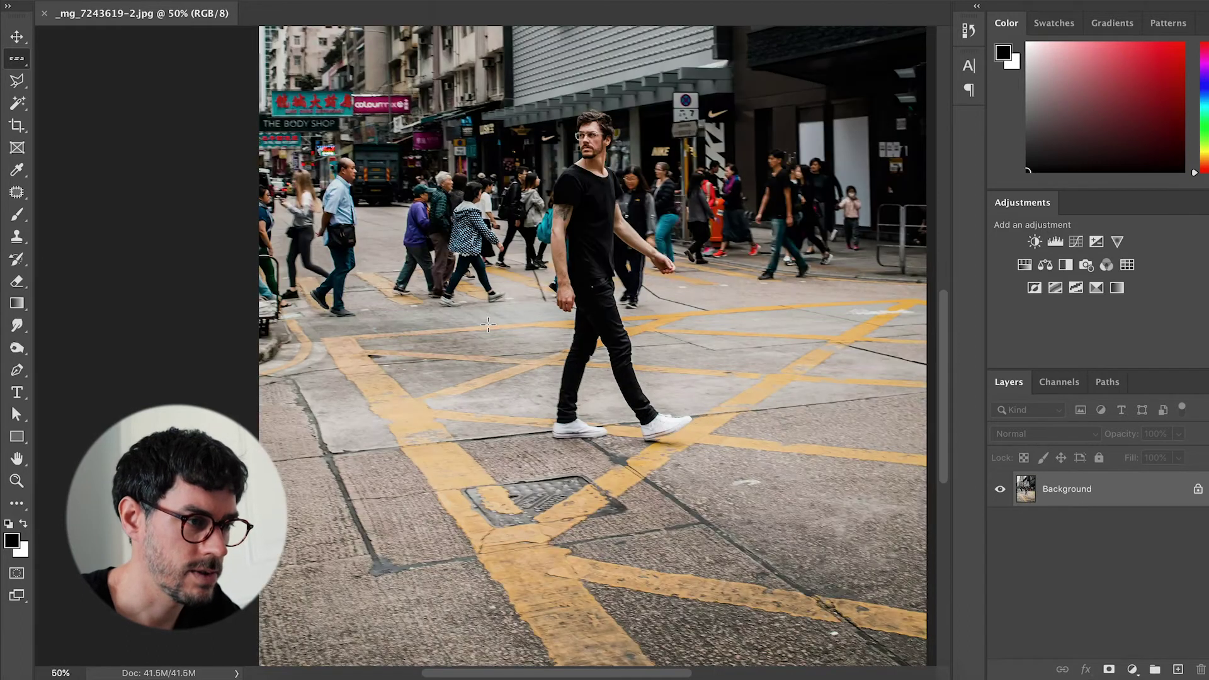
{"action": "left_click_drag", "start_coordinate": [518, 307], "coordinate": [423, 327]}
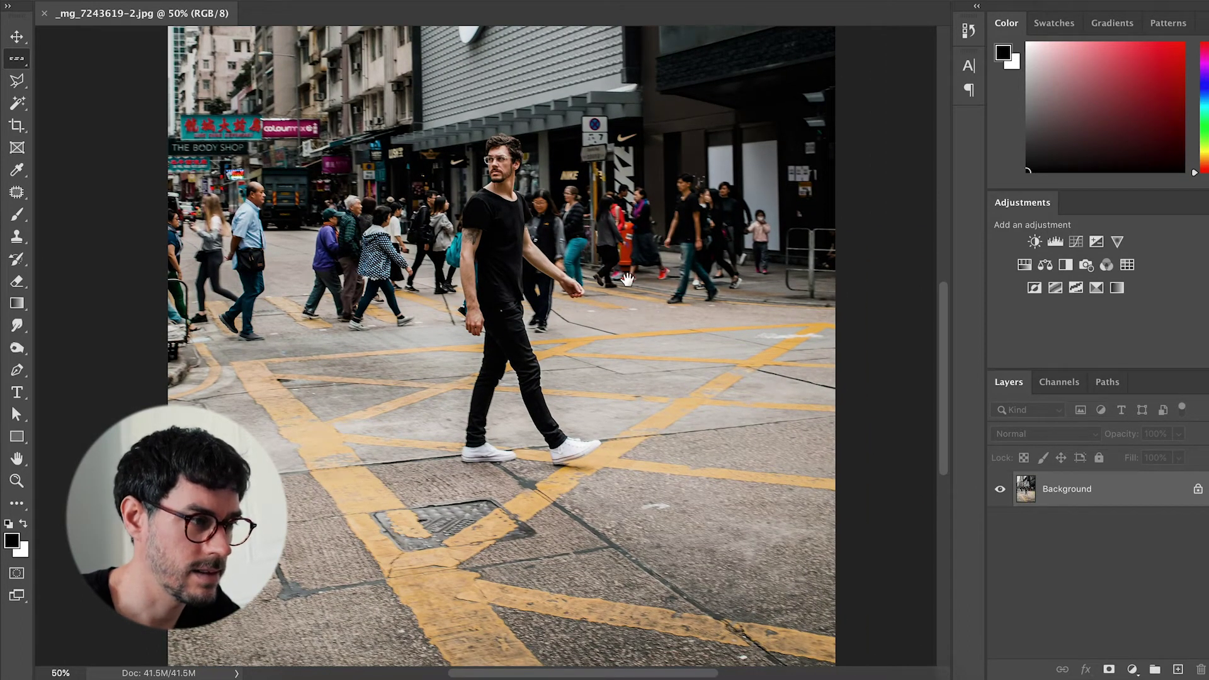
{"action": "left_click_drag", "start_coordinate": [627, 314], "coordinate": [549, 297]}
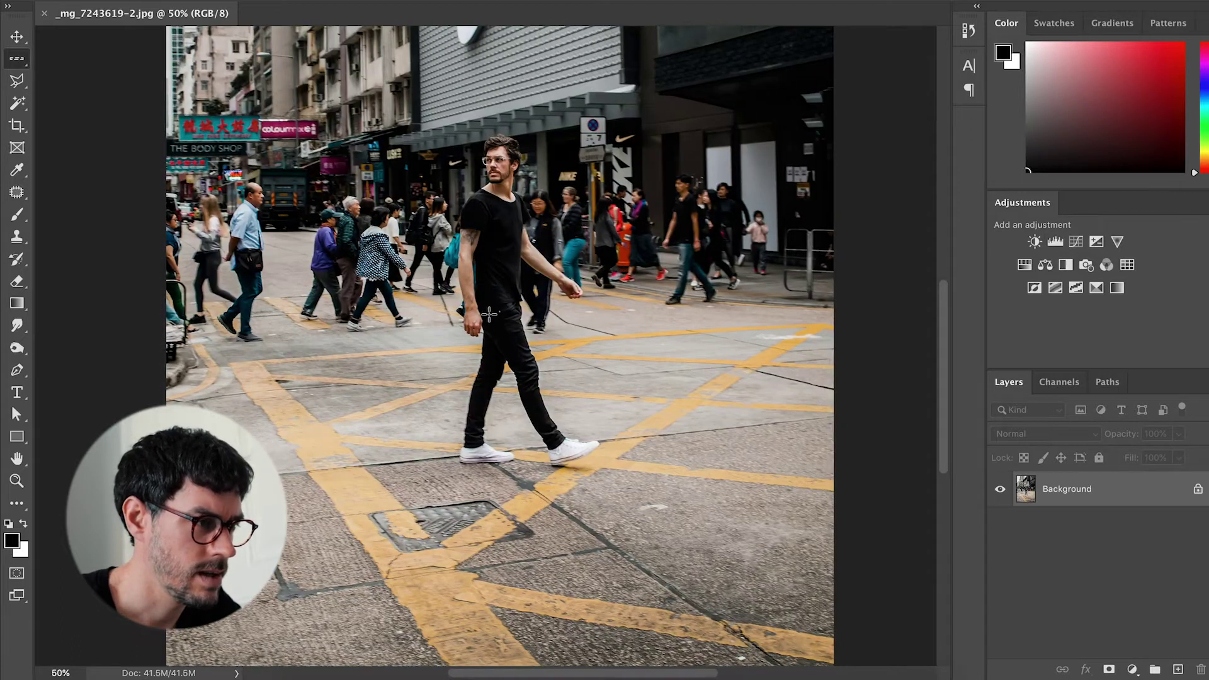
{"action": "scroll", "coordinate": [360, 247], "scroll_direction": "down", "scroll_amount": 2}
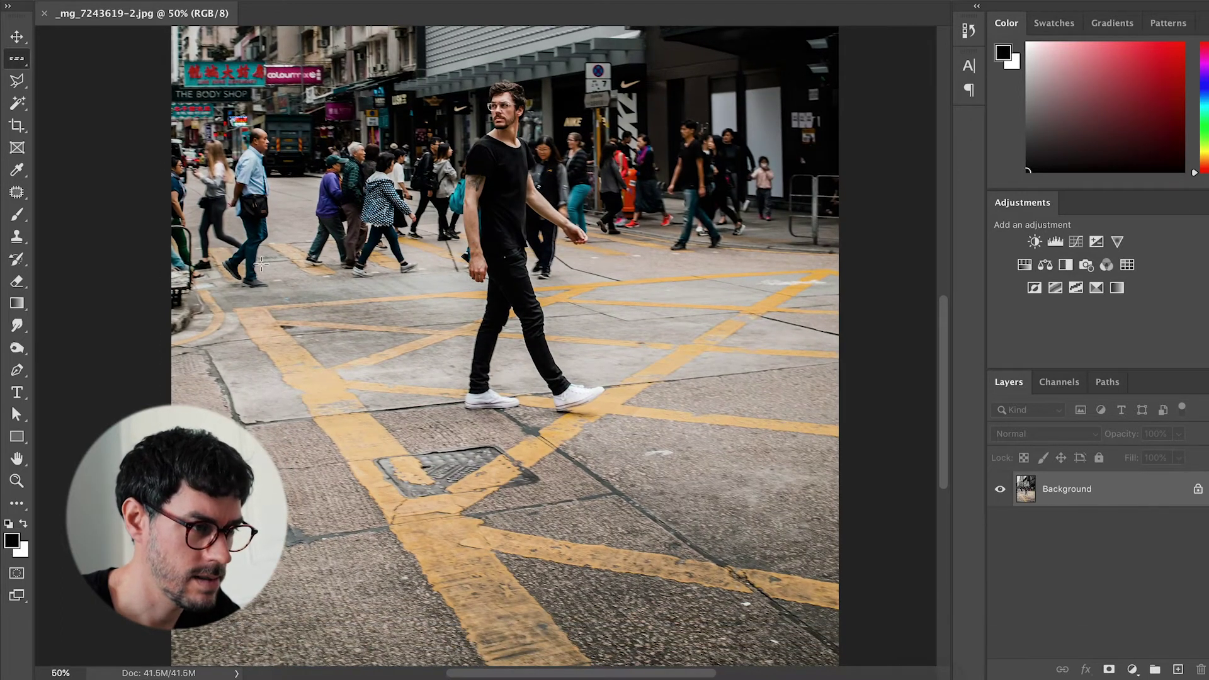
{"action": "left_click_drag", "start_coordinate": [233, 257], "coordinate": [227, 251]}
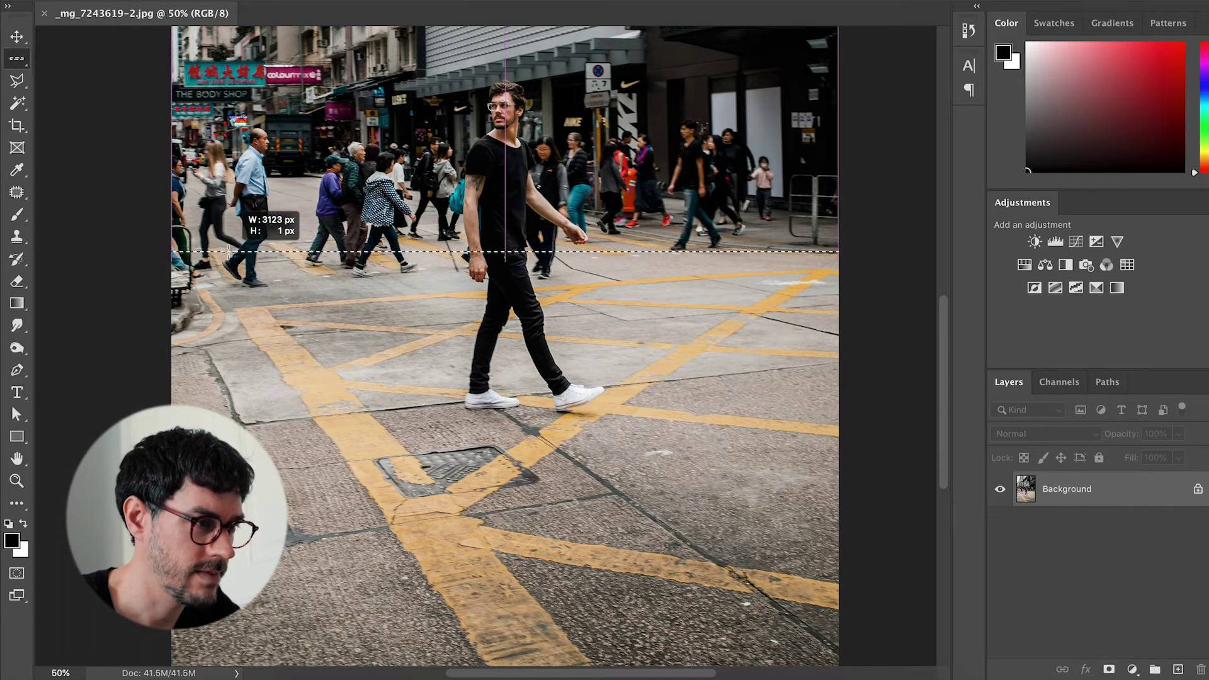
{"action": "left_click_drag", "start_coordinate": [228, 251], "coordinate": [228, 254]}
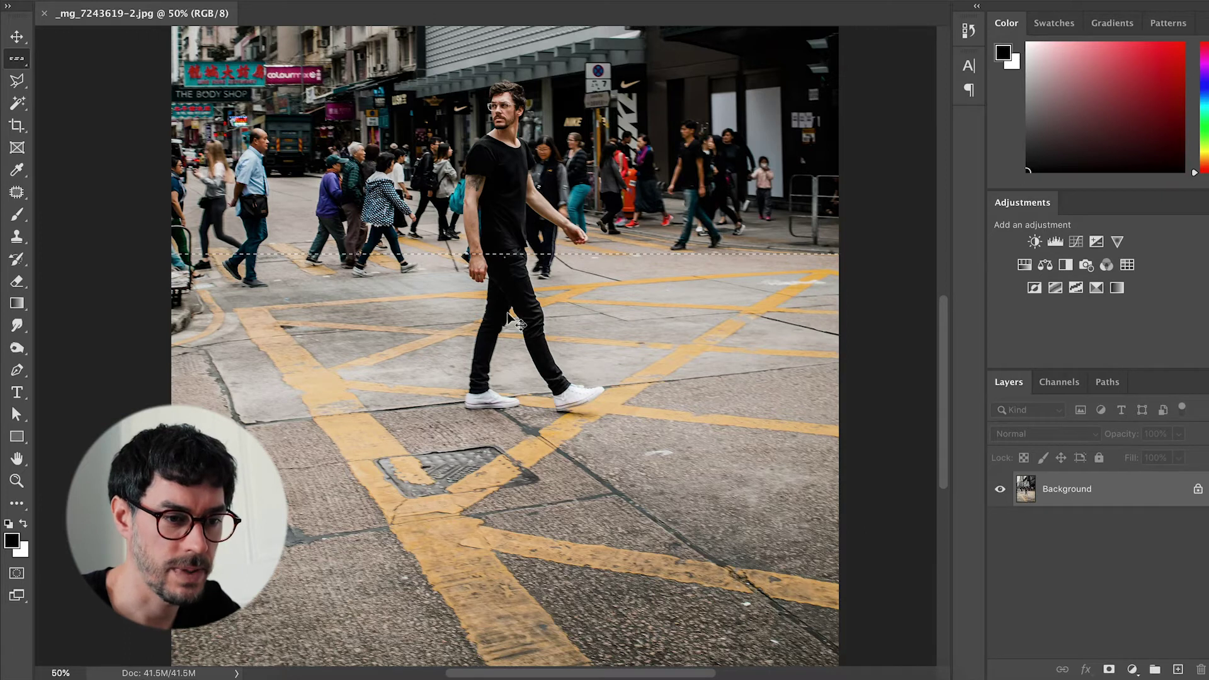
{"action": "key", "text": "ctrl+j"}
Step: Stretch the one-pixel row into a 3123 × 551 px band of vertical streaks below the waist
{"action": "key", "text": "ctrl+t"}
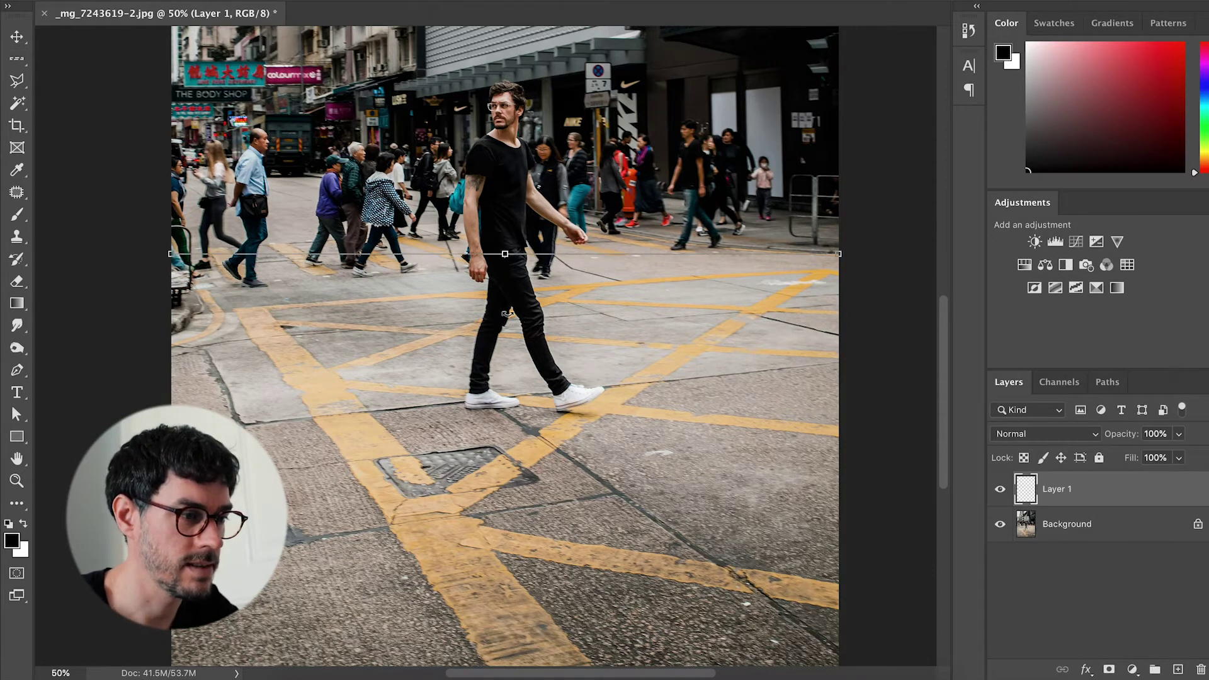
{"action": "left_click_drag", "start_coordinate": [505, 254], "coordinate": [560, 644]}
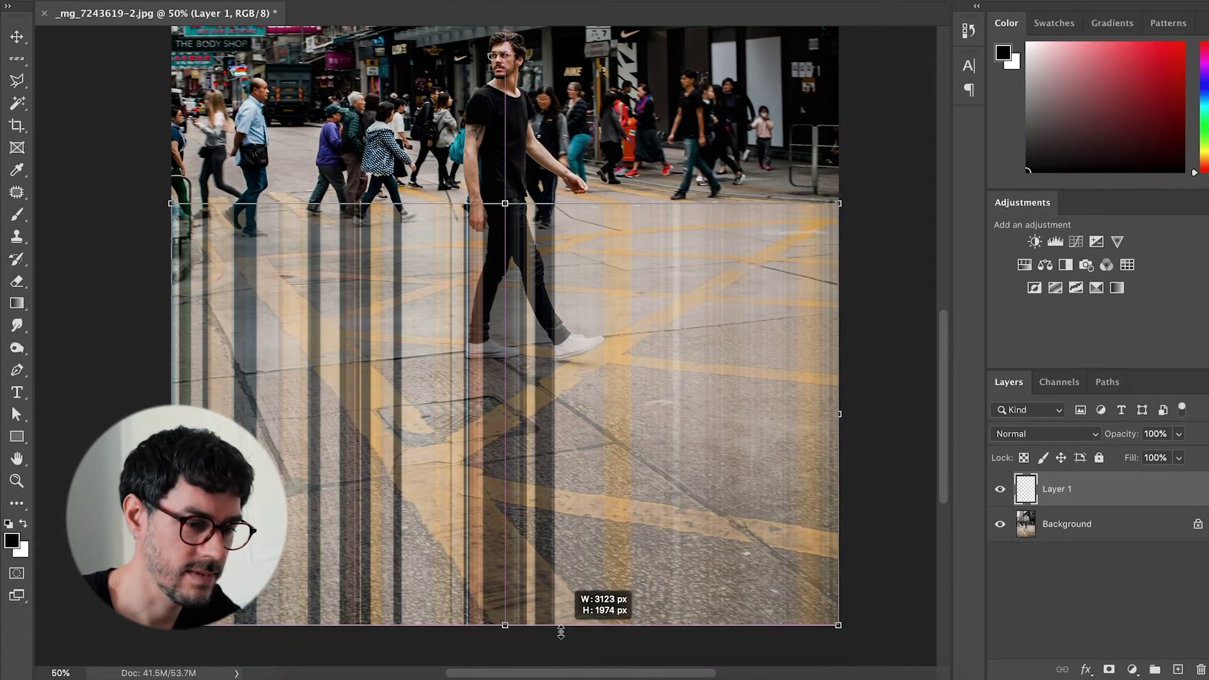
{"action": "left_click_drag", "start_coordinate": [560, 643], "coordinate": [559, 631]}
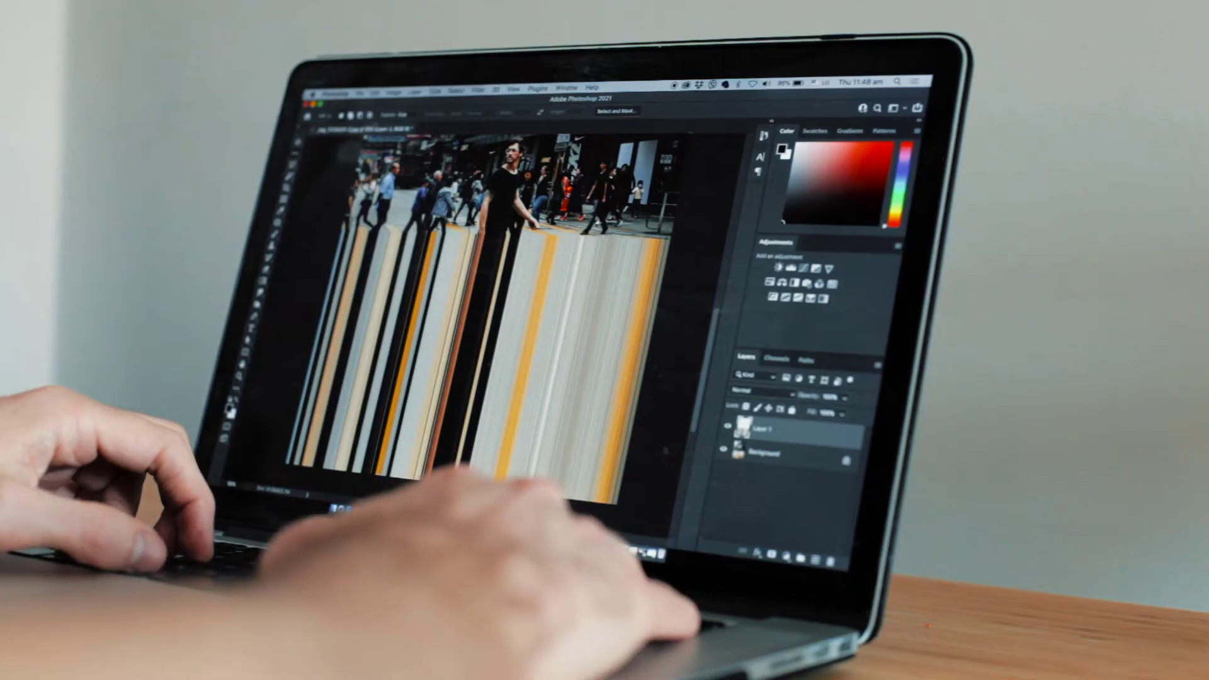
{"action": "key", "text": "ctrl+minus"}
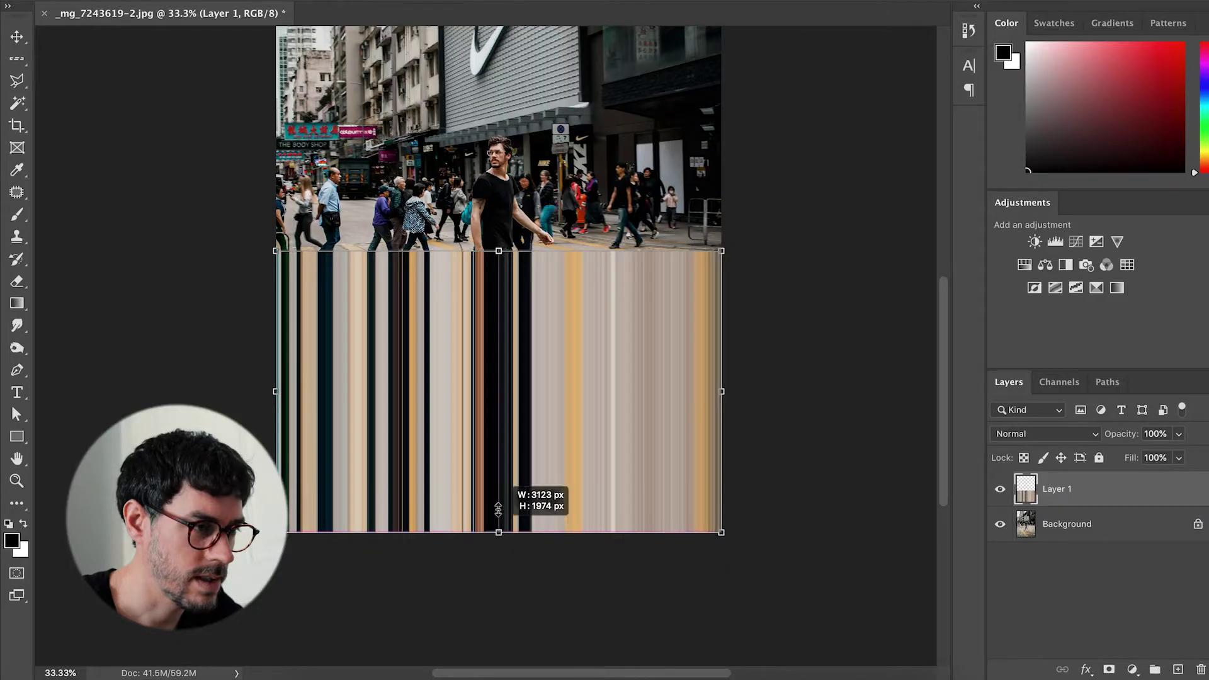
{"action": "left_click_drag", "start_coordinate": [498, 508], "coordinate": [499, 331]}
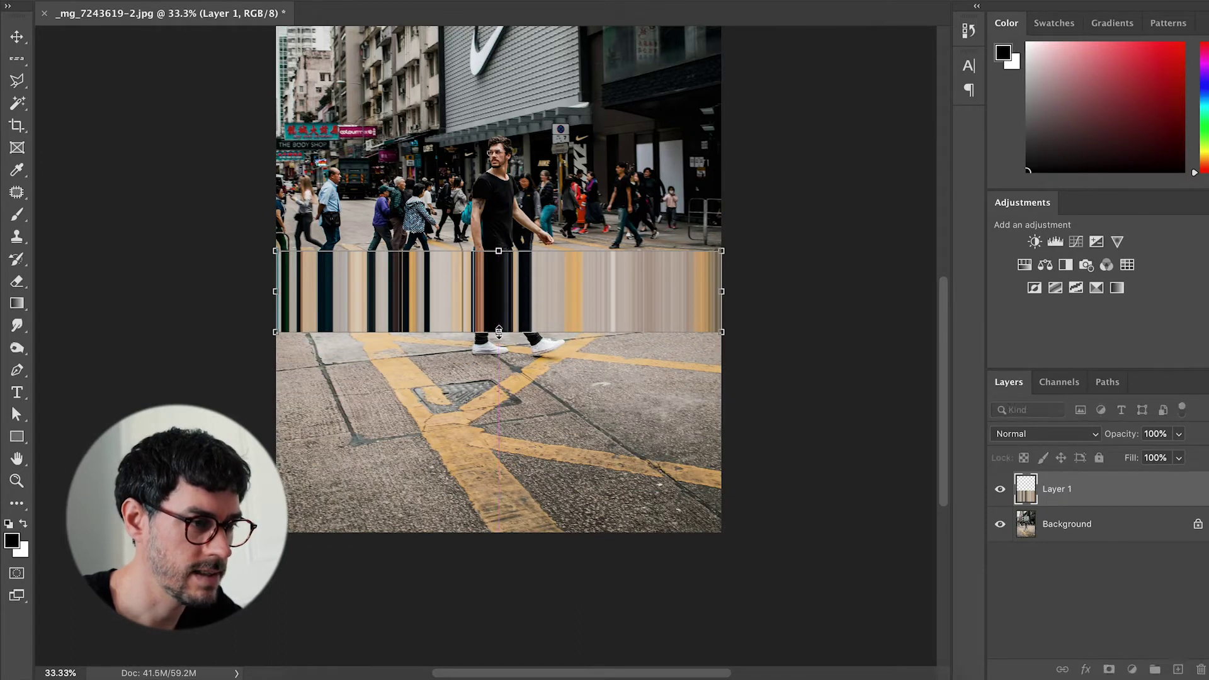
Step: Commit the stretch, place a horizontal guide at the band's top edge, and hide Layer 1
{"action": "key", "text": "Return"}
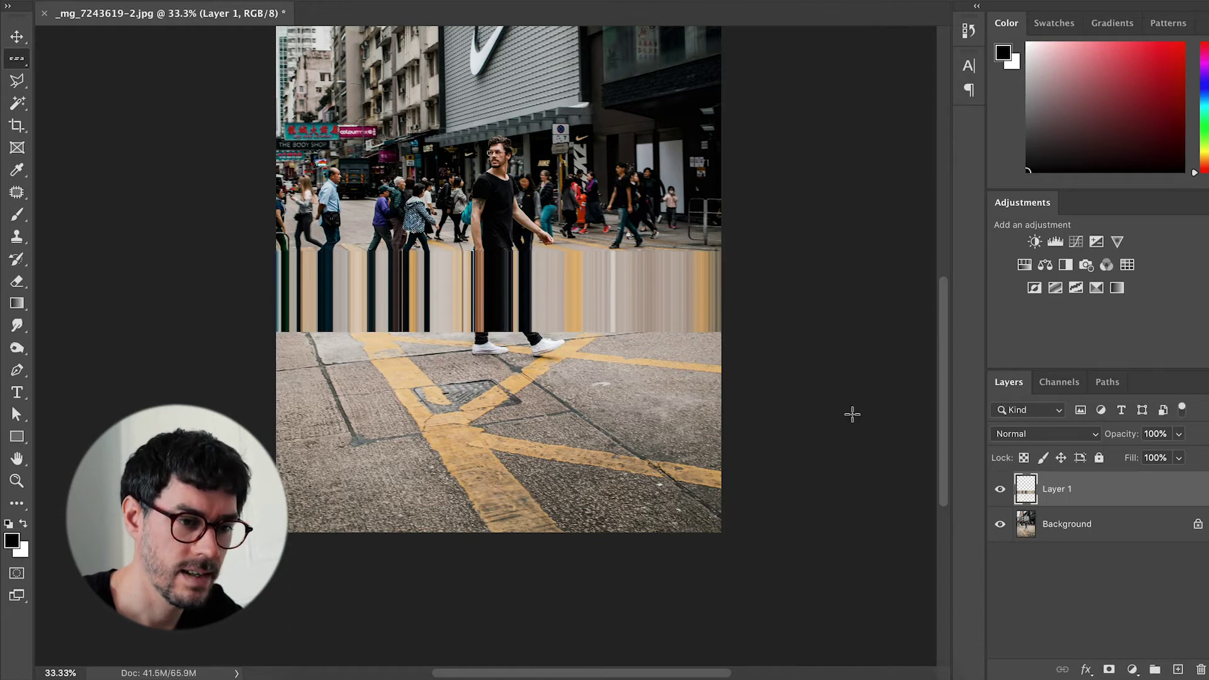
{"action": "key", "text": "ctrl+plus"}
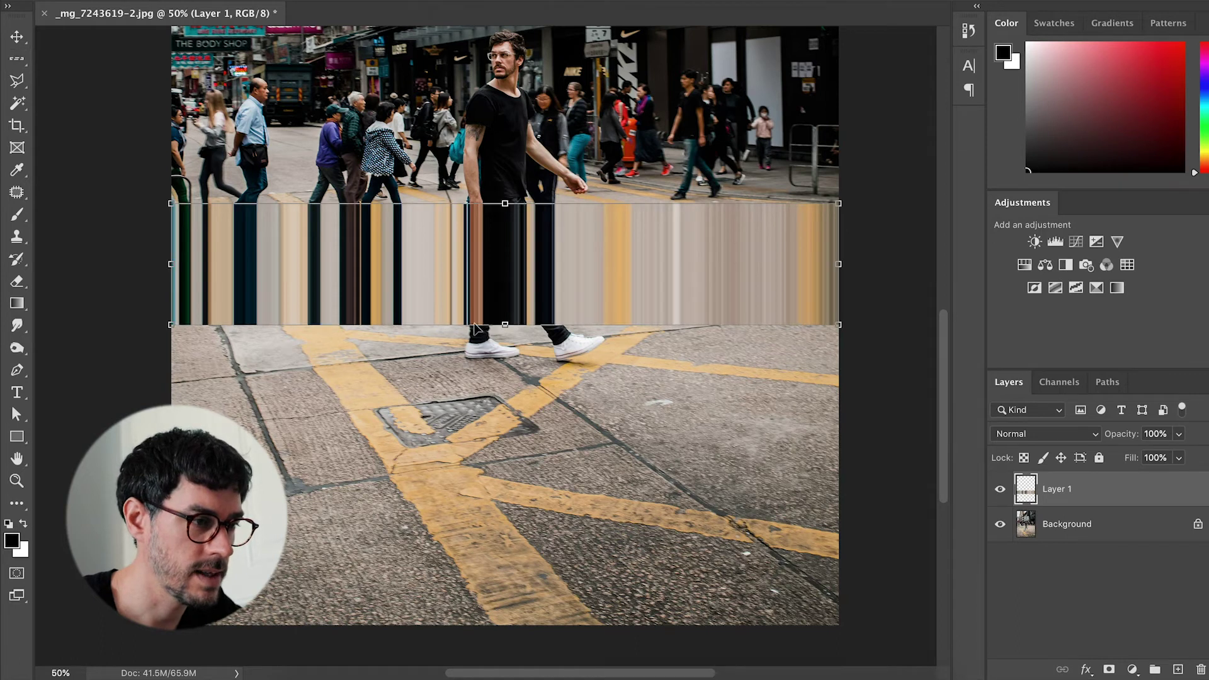
{"action": "key", "text": "ctrl+t"}
{"action": "key", "text": "ctrl+r"}
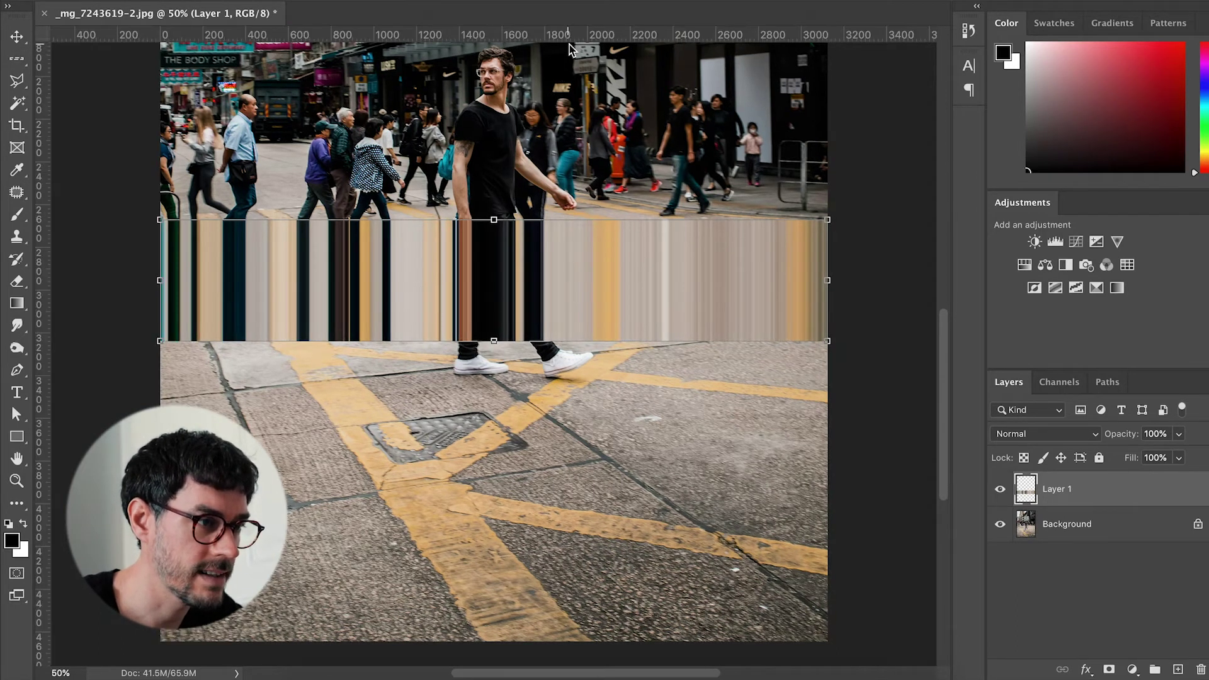
{"action": "left_click_drag", "start_coordinate": [567, 41], "coordinate": [573, 219]}
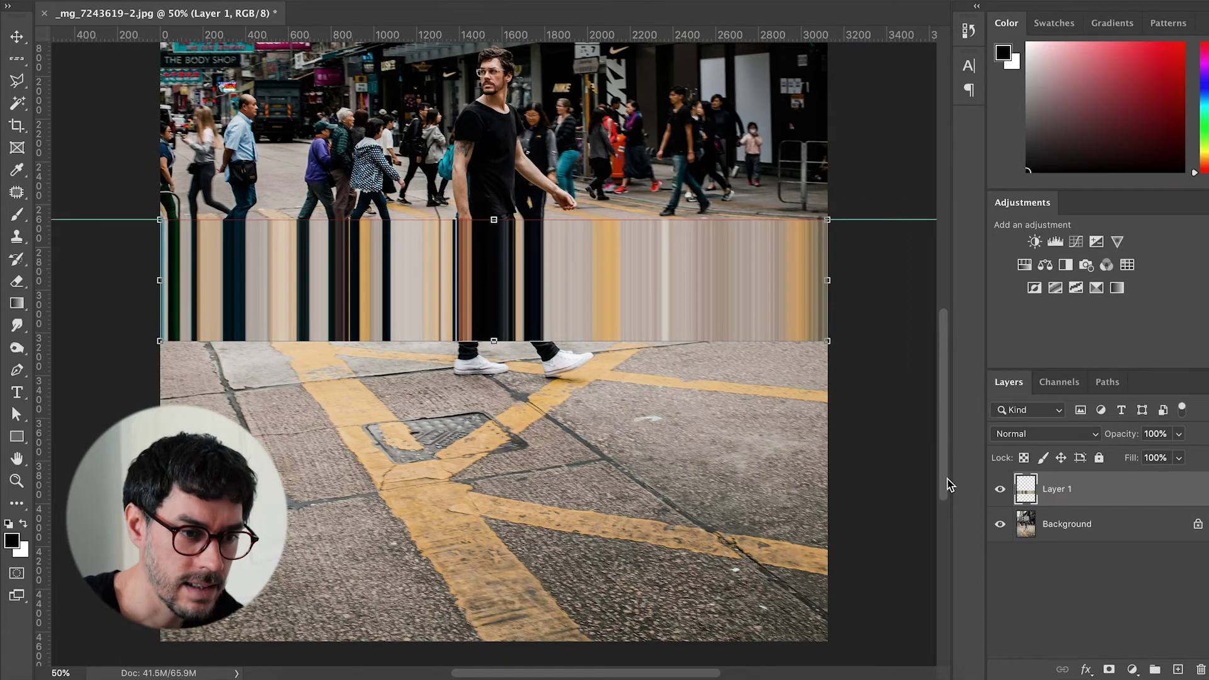
{"action": "left_click", "coordinate": [1001, 490]}
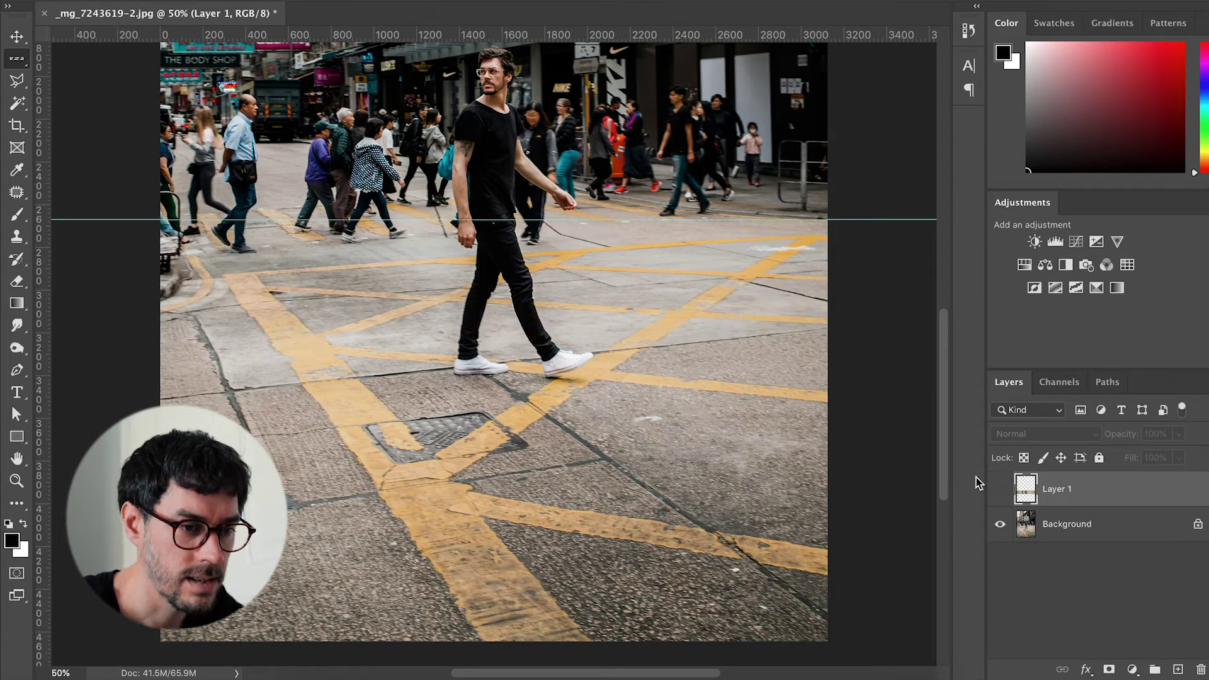
Step: Copy the Background photo below the guide onto Layer 2 and move it above Layer 1
{"action": "left_click", "coordinate": [1028, 523]}
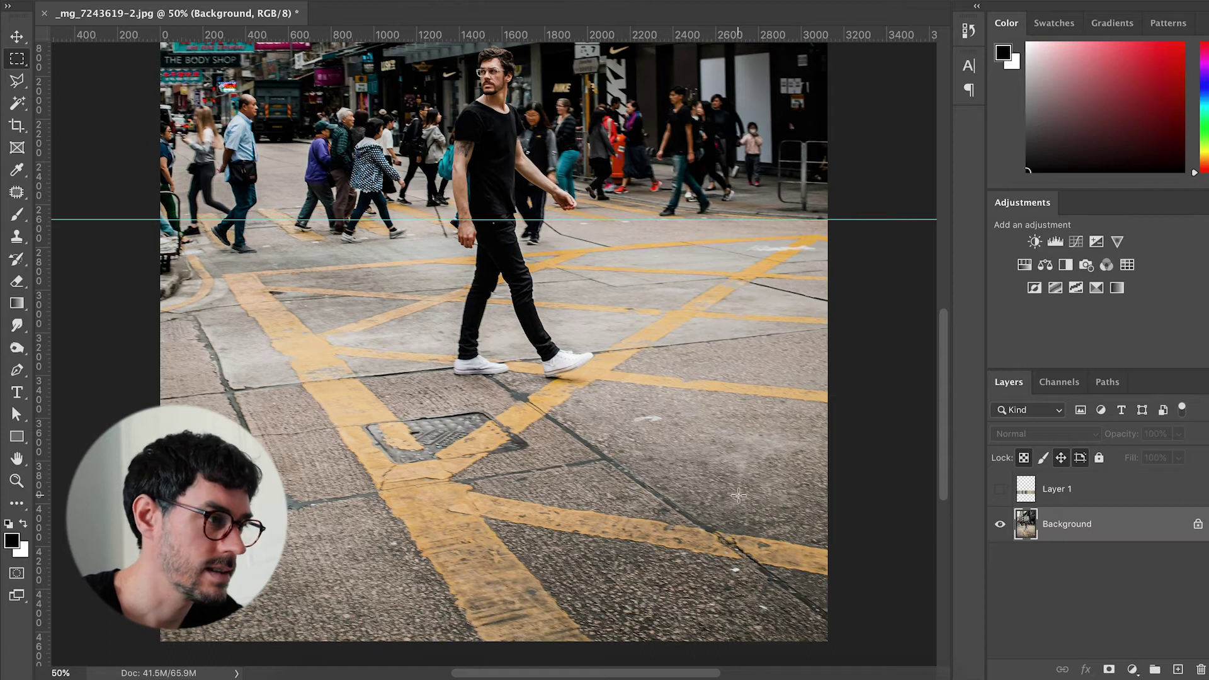
{"action": "right_click", "coordinate": [19, 58]}
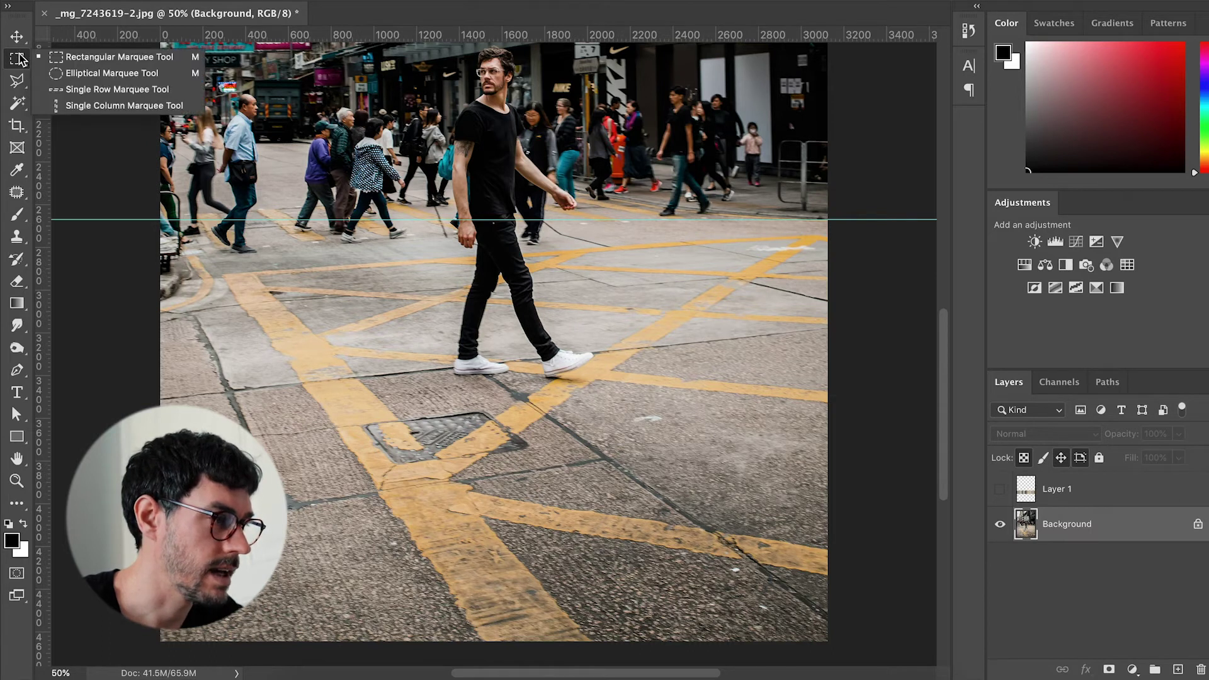
{"action": "left_click", "coordinate": [70, 58]}
{"action": "left_click_drag", "start_coordinate": [157, 225], "coordinate": [841, 650]}
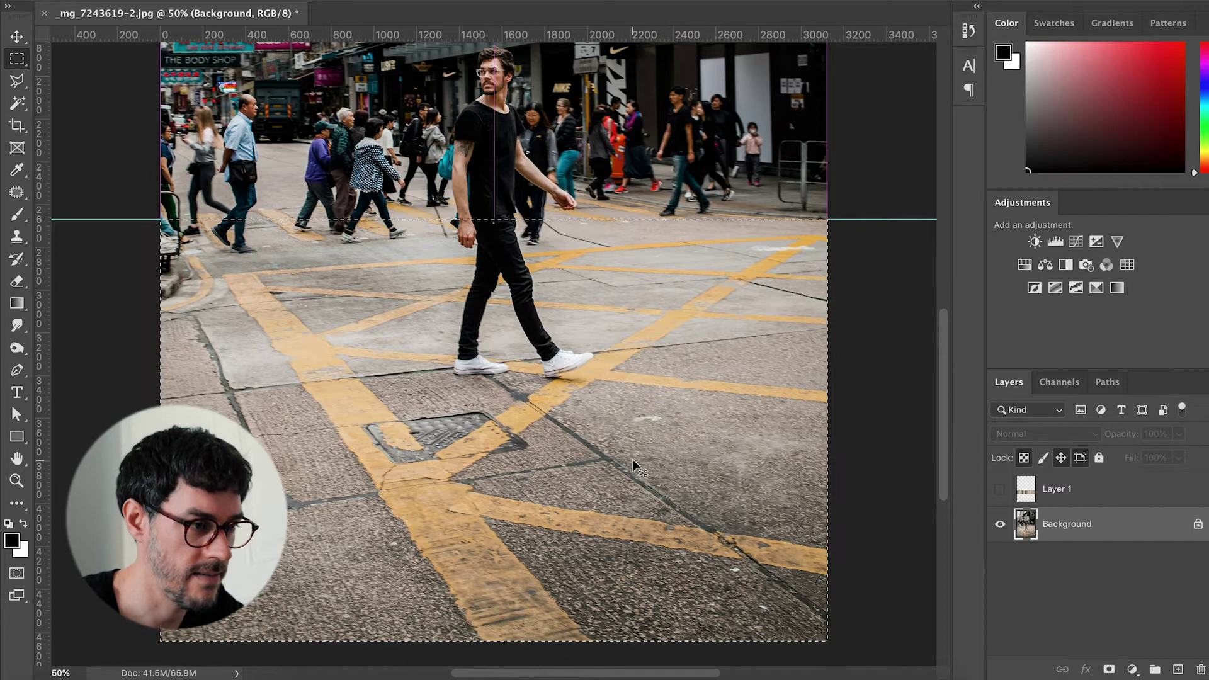
{"action": "key", "text": "ctrl+j"}
{"action": "left_click_drag", "start_coordinate": [1035, 527], "coordinate": [1034, 486]}
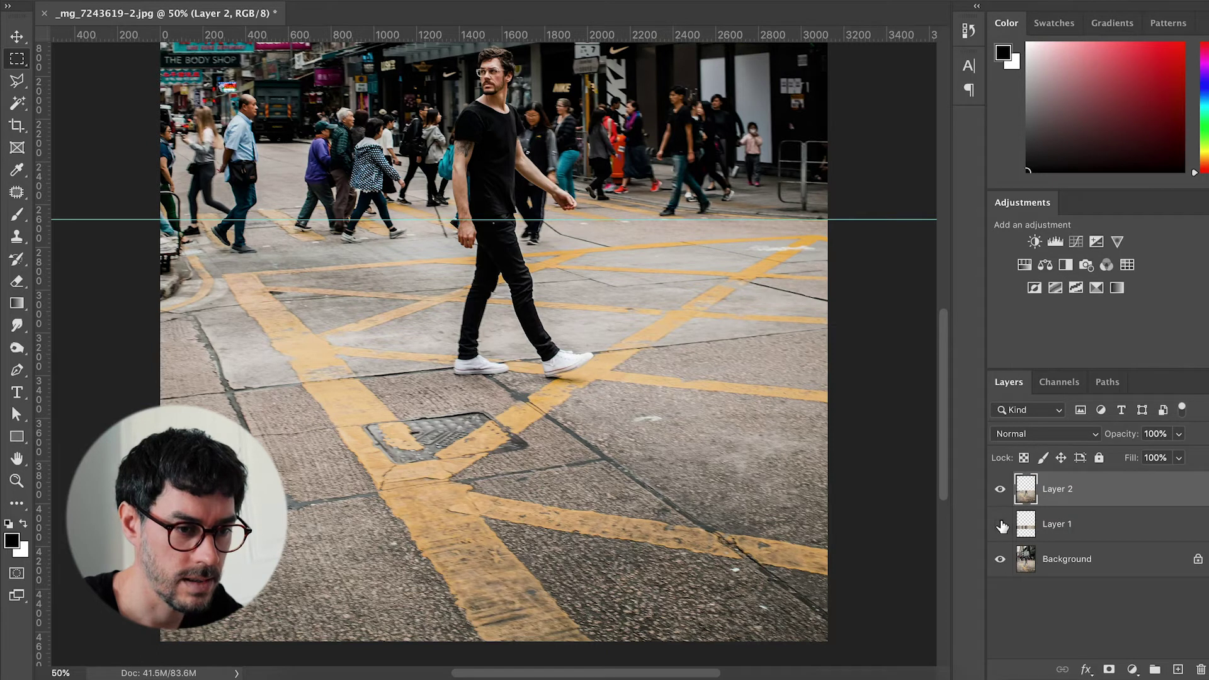
Step: Lower Layer 2 by 169 px and stretch Layer 1's streak band to 935 px to fill the gap
{"action": "key", "text": "v"}
{"action": "mouse_move", "coordinate": [663, 305]}
{"action": "left_mouse_down"}
{"action": "mouse_move", "coordinate": [674, 364]}
{"action": "mouse_move", "coordinate": [684, 342]}
{"action": "left_mouse_up"}
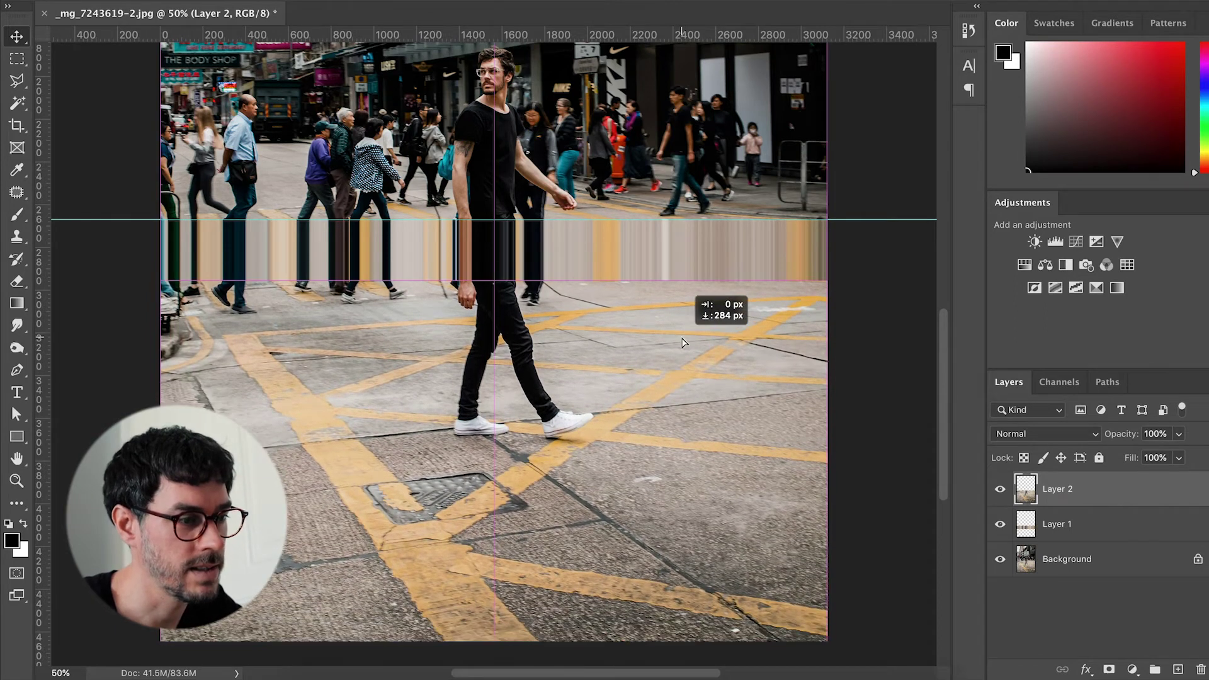
{"action": "mouse_move", "coordinate": [683, 343]}
{"action": "left_mouse_down"}
{"action": "mouse_move", "coordinate": [683, 326]}
{"action": "mouse_move", "coordinate": [693, 385]}
{"action": "mouse_move", "coordinate": [693, 359]}
{"action": "mouse_move", "coordinate": [693, 375]}
{"action": "left_mouse_up"}
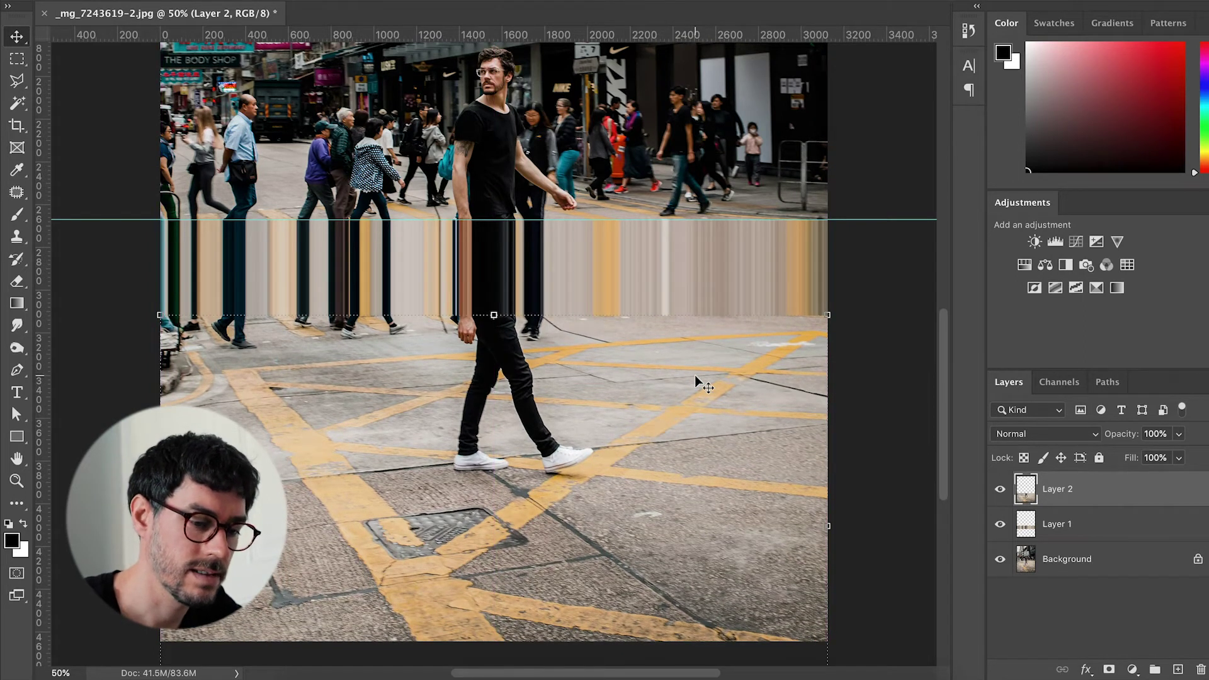
{"action": "key", "text": "ctrl+h"}
{"action": "mouse_move", "coordinate": [667, 440]}
{"action": "left_mouse_down"}
{"action": "mouse_move", "coordinate": [670, 415]}
{"action": "mouse_move", "coordinate": [674, 474]}
{"action": "mouse_move", "coordinate": [681, 458]}
{"action": "left_mouse_up"}
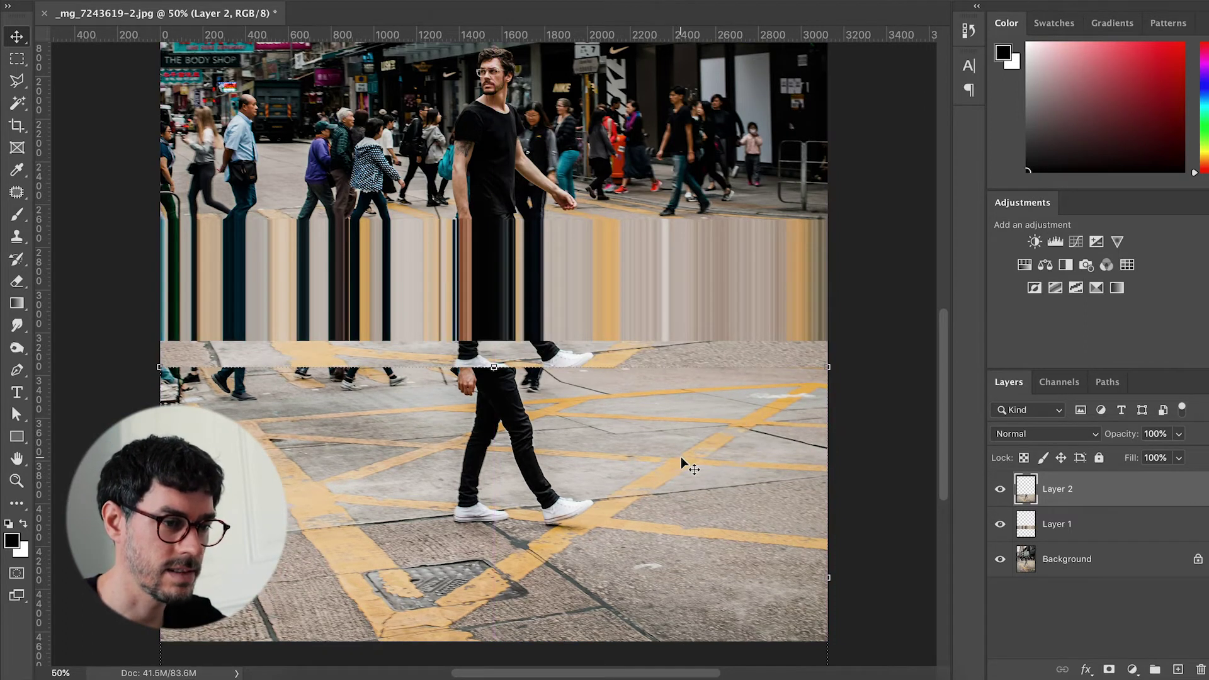
{"action": "left_click", "coordinate": [1040, 527]}
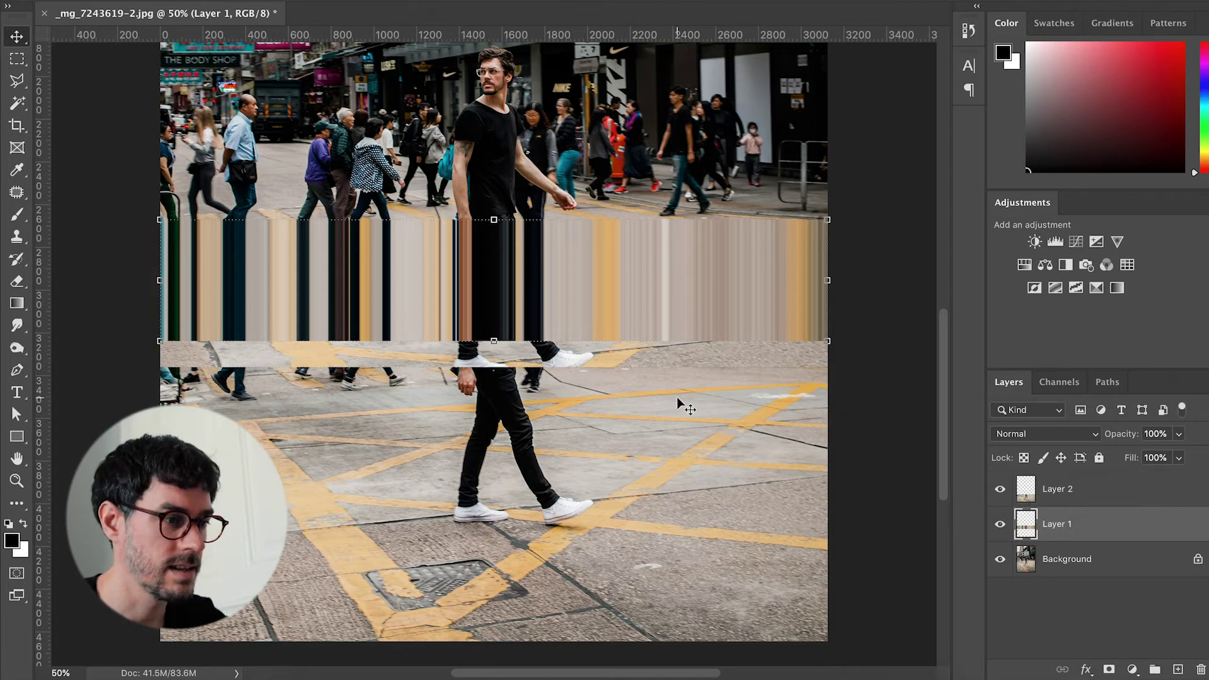
{"action": "left_click_drag", "start_coordinate": [509, 339], "coordinate": [500, 399]}
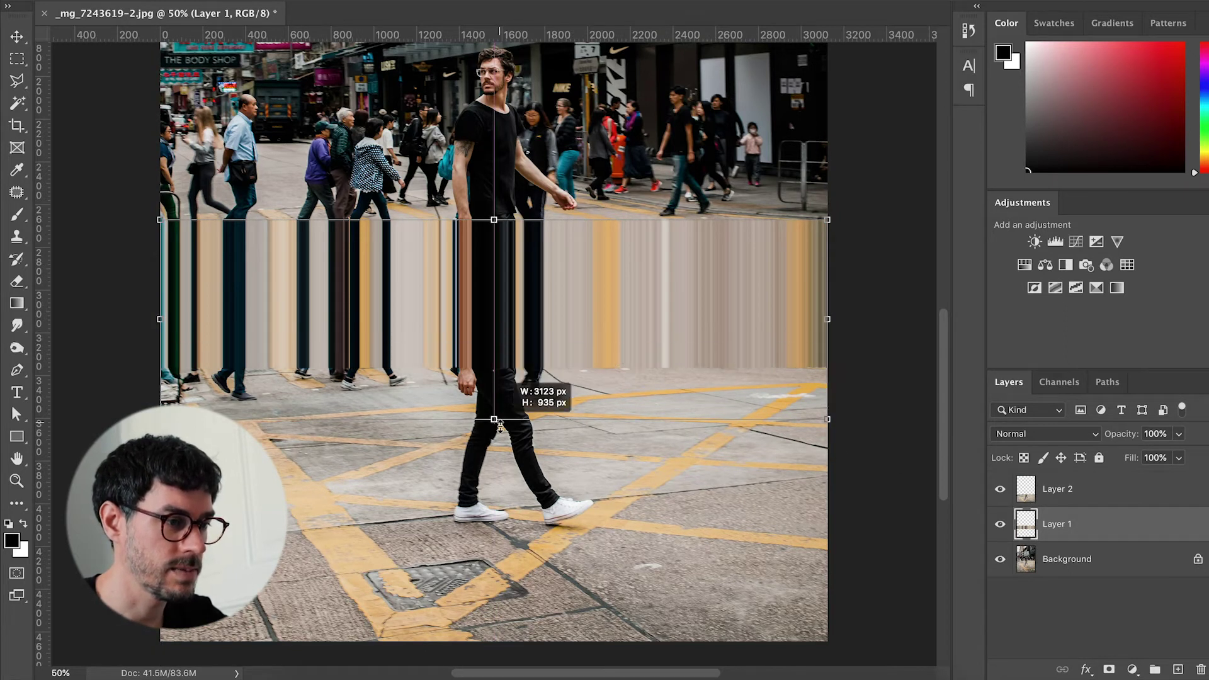
{"action": "key", "text": "Return"}
{"action": "key", "text": "ctrl+minus"}
{"action": "scroll", "coordinate": [504, 396], "scroll_direction": "up", "scroll_amount": 3}
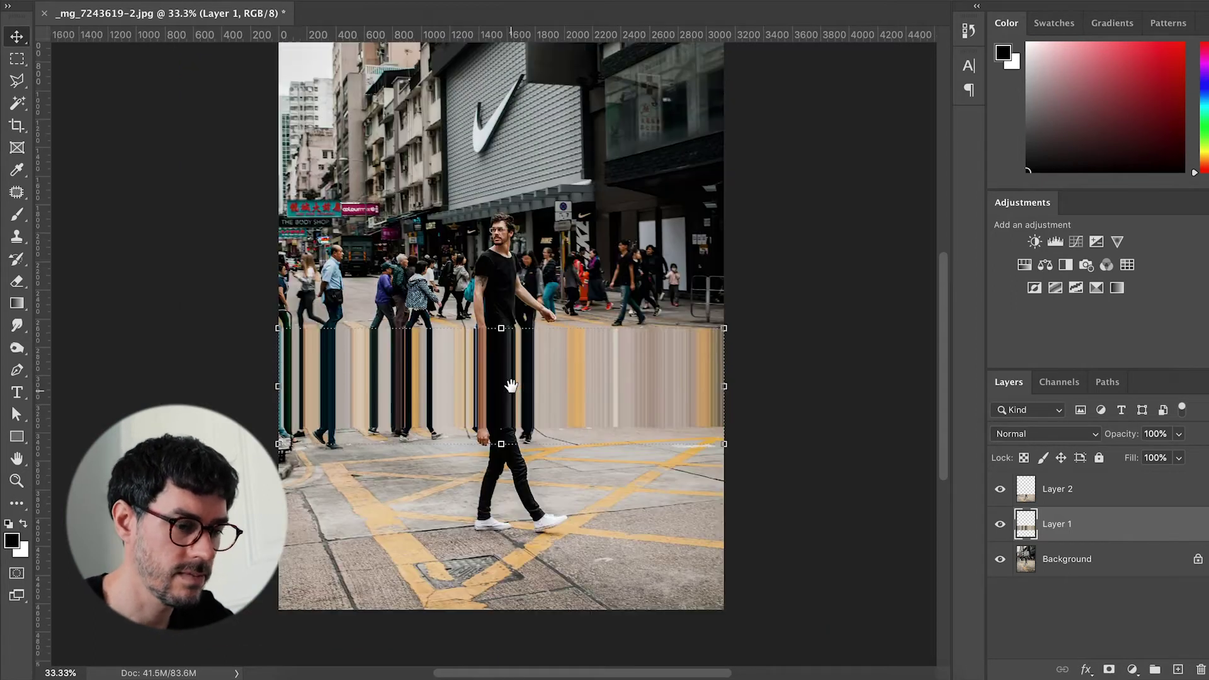
{"action": "left_click", "coordinate": [763, 397]}
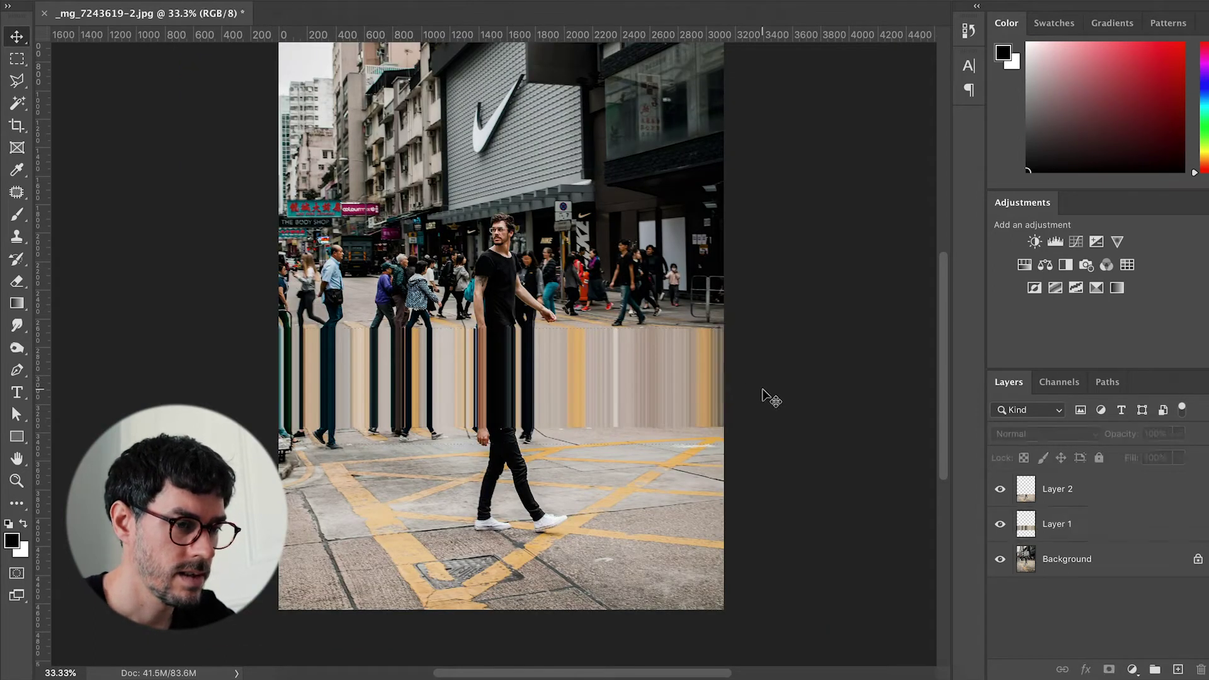
{"action": "left_click", "coordinate": [1024, 525]}
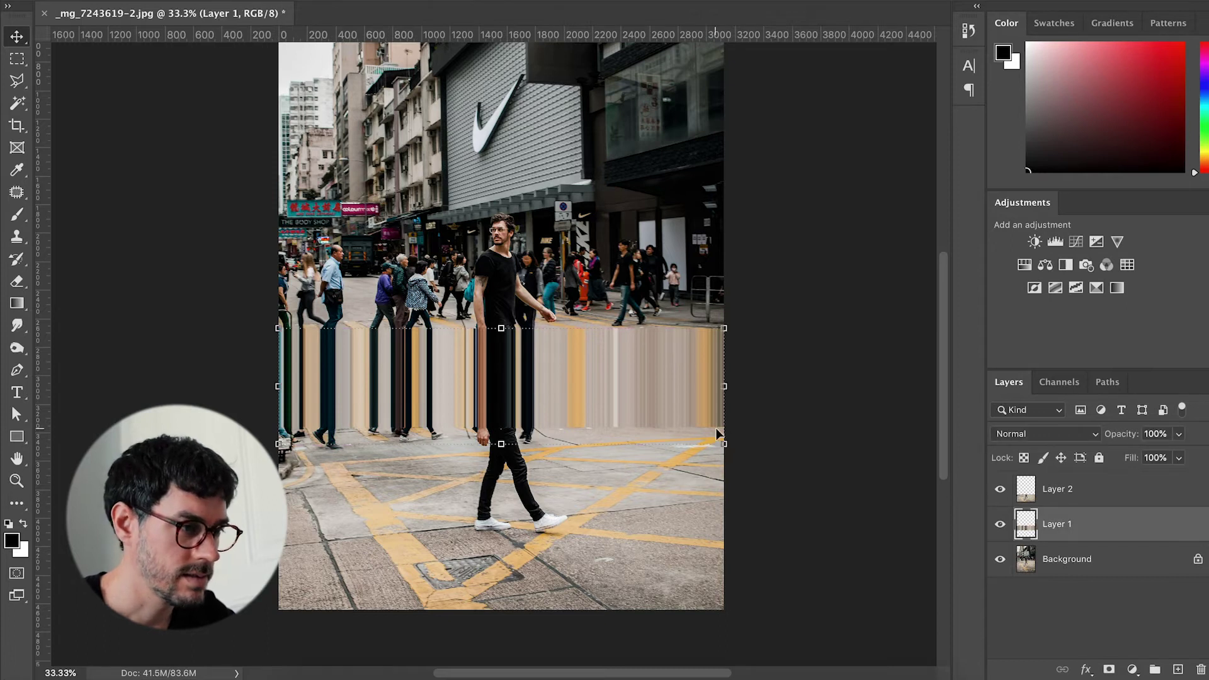
{"action": "key", "text": "ctrl+plus"}
{"action": "scroll", "coordinate": [466, 334], "scroll_direction": "down", "scroll_amount": 2}
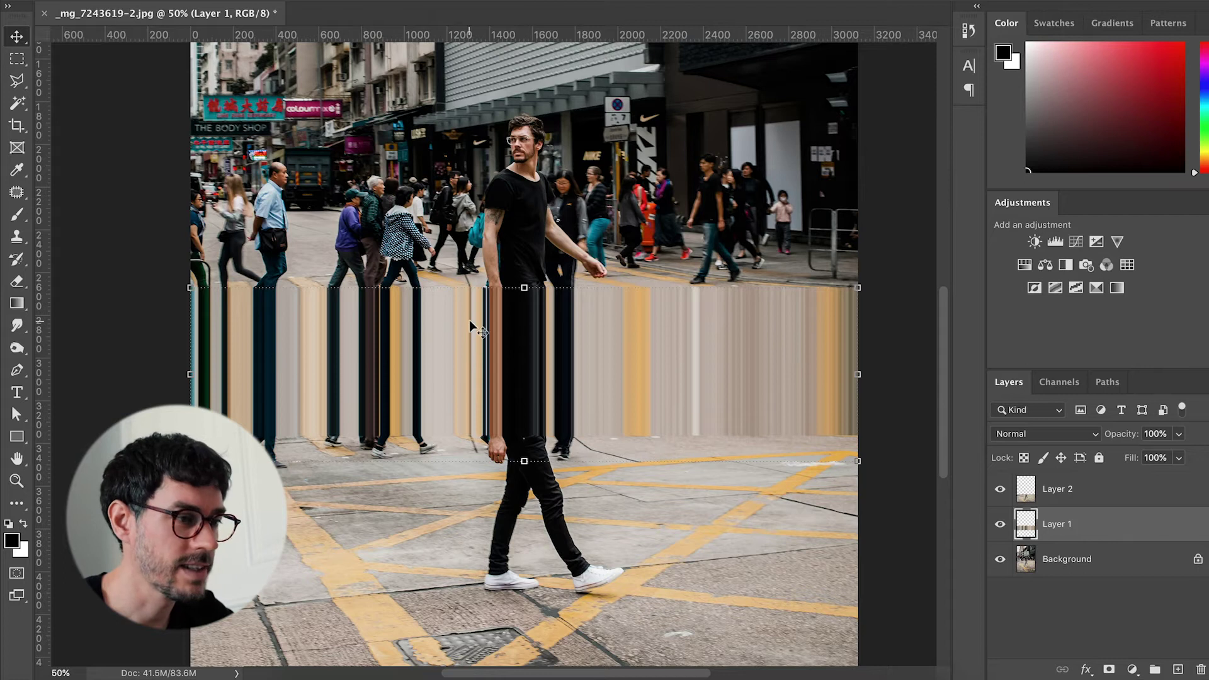
{"action": "left_click", "coordinate": [899, 318]}
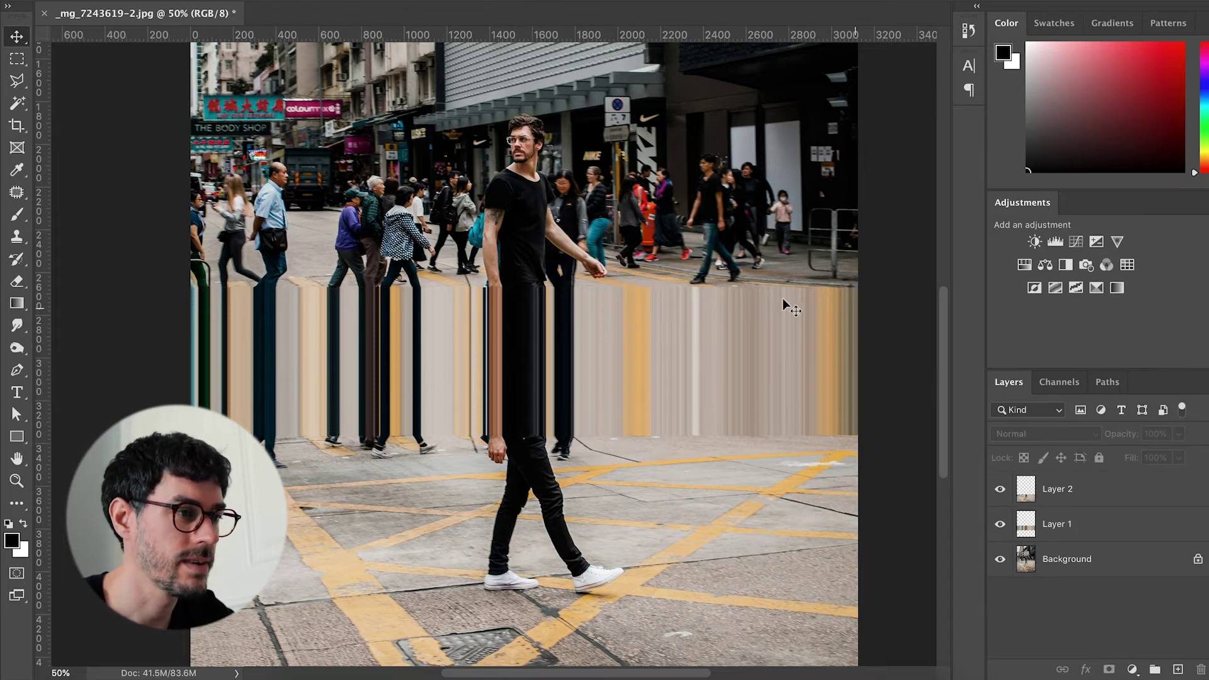
{"action": "left_click", "coordinate": [478, 2]}
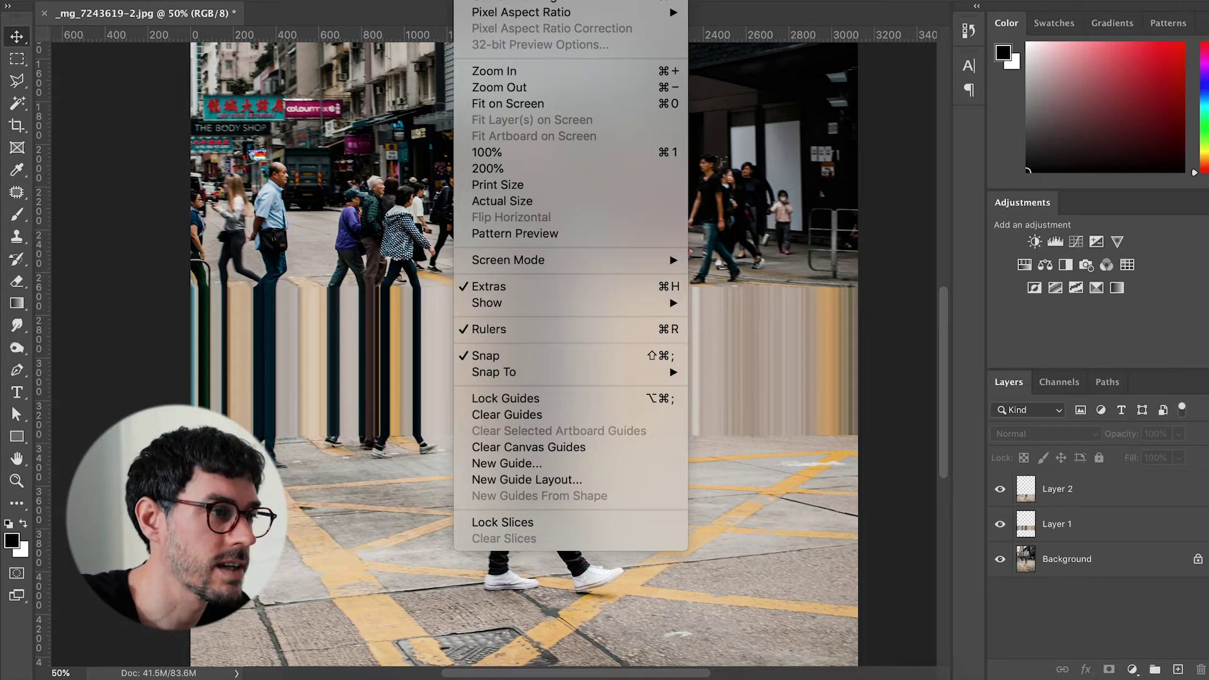
{"action": "left_click", "coordinate": [603, 178]}
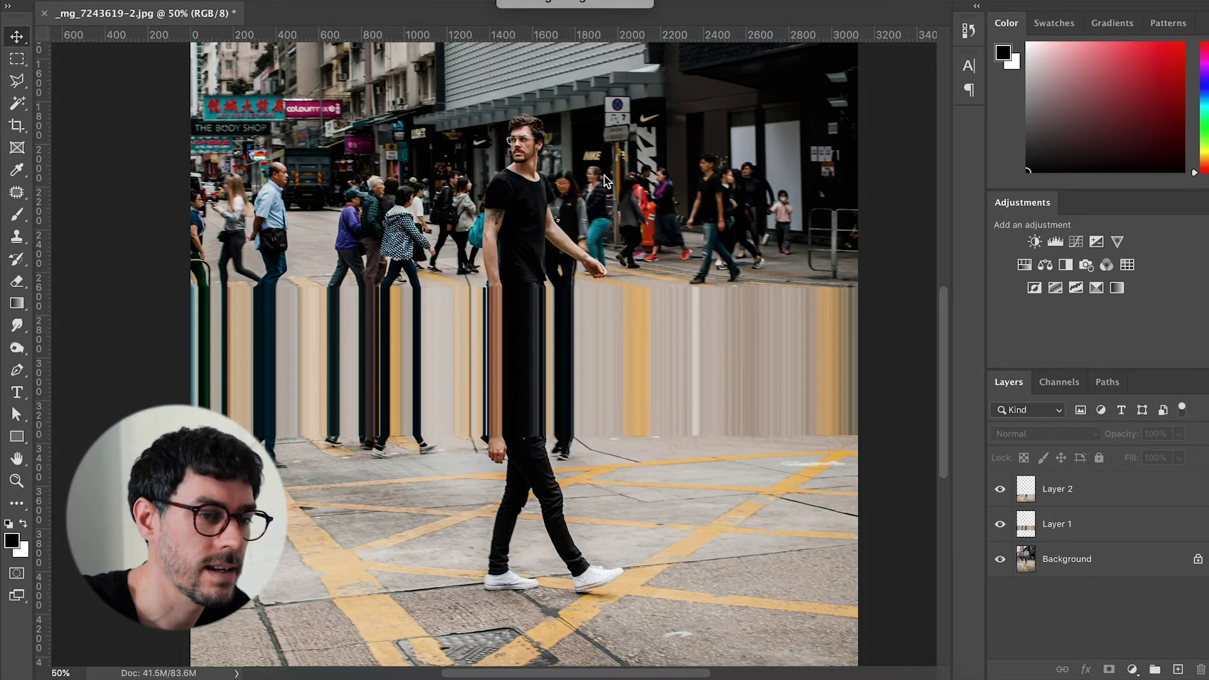
{"action": "left_click", "coordinate": [1058, 532]}
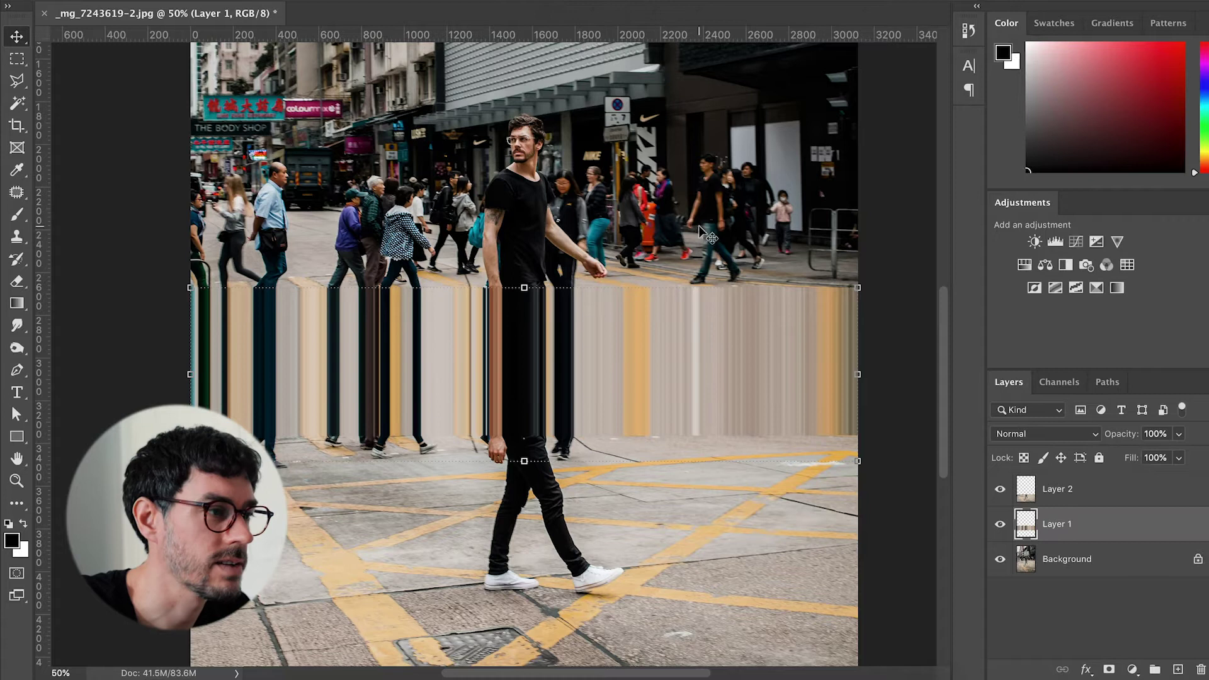
Step: Warp Layer 1's streaks into wavy curves with Liquify's Forward Warp brush (size 800, pressure 91)
{"action": "left_click", "coordinate": [396, 0]}
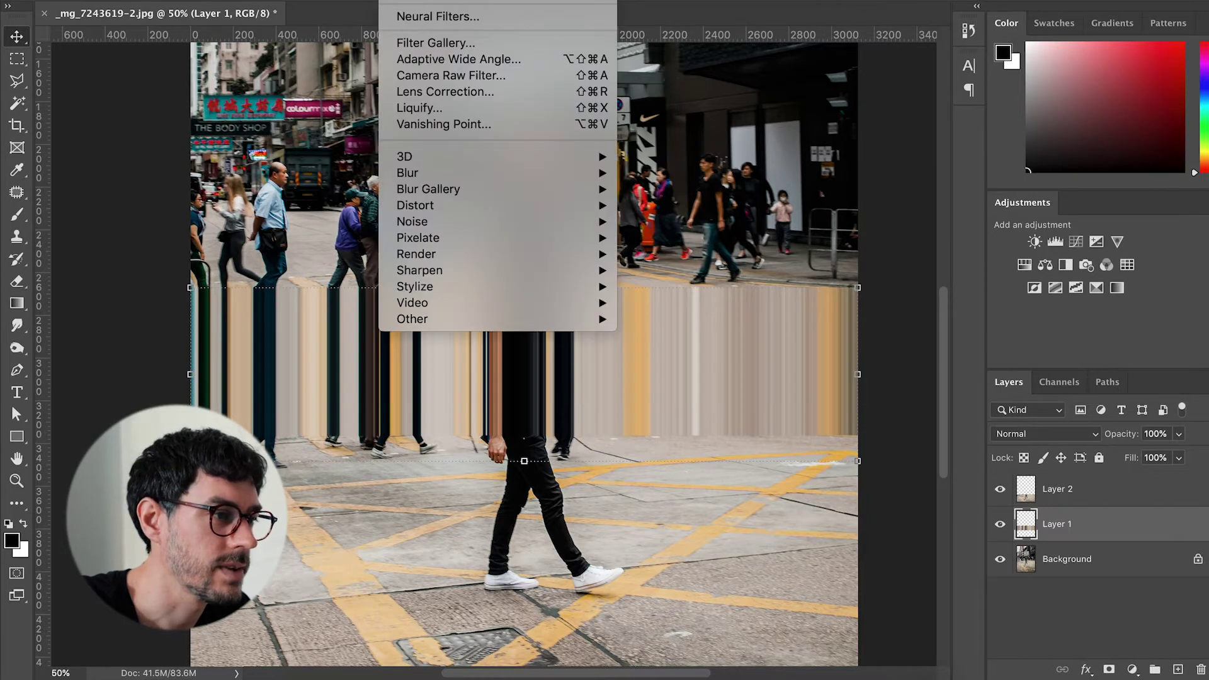
{"action": "left_click", "coordinate": [425, 108]}
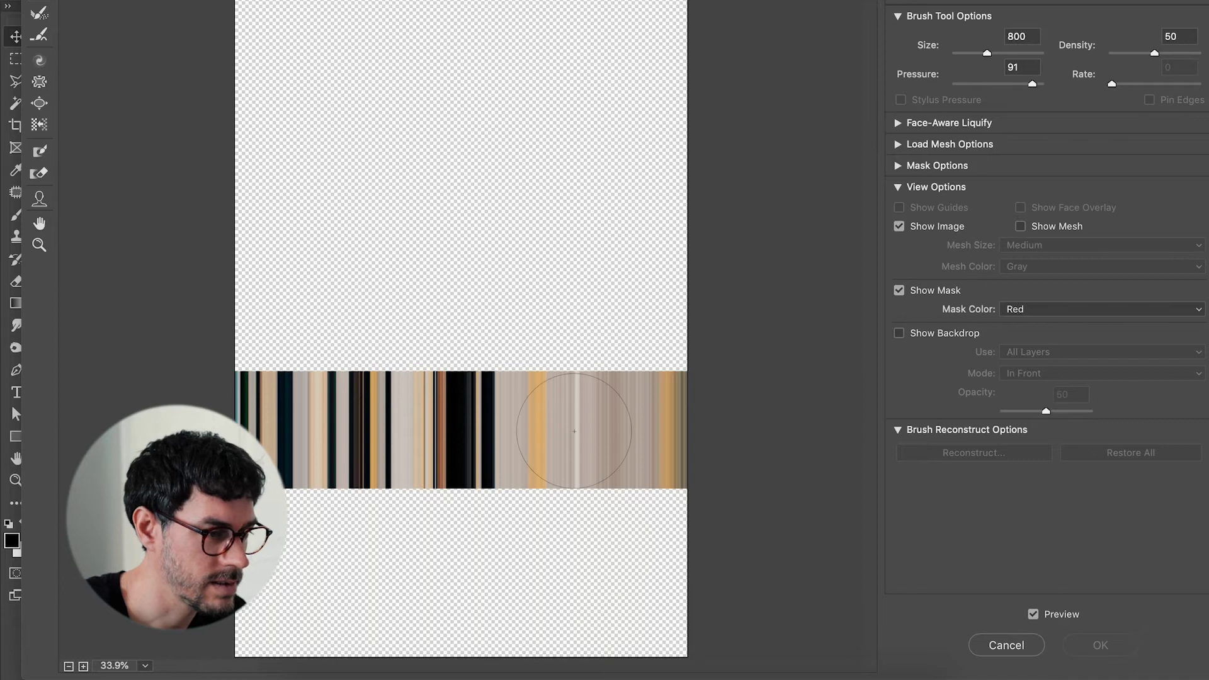
{"action": "left_click_drag", "start_coordinate": [491, 434], "coordinate": [574, 431]}
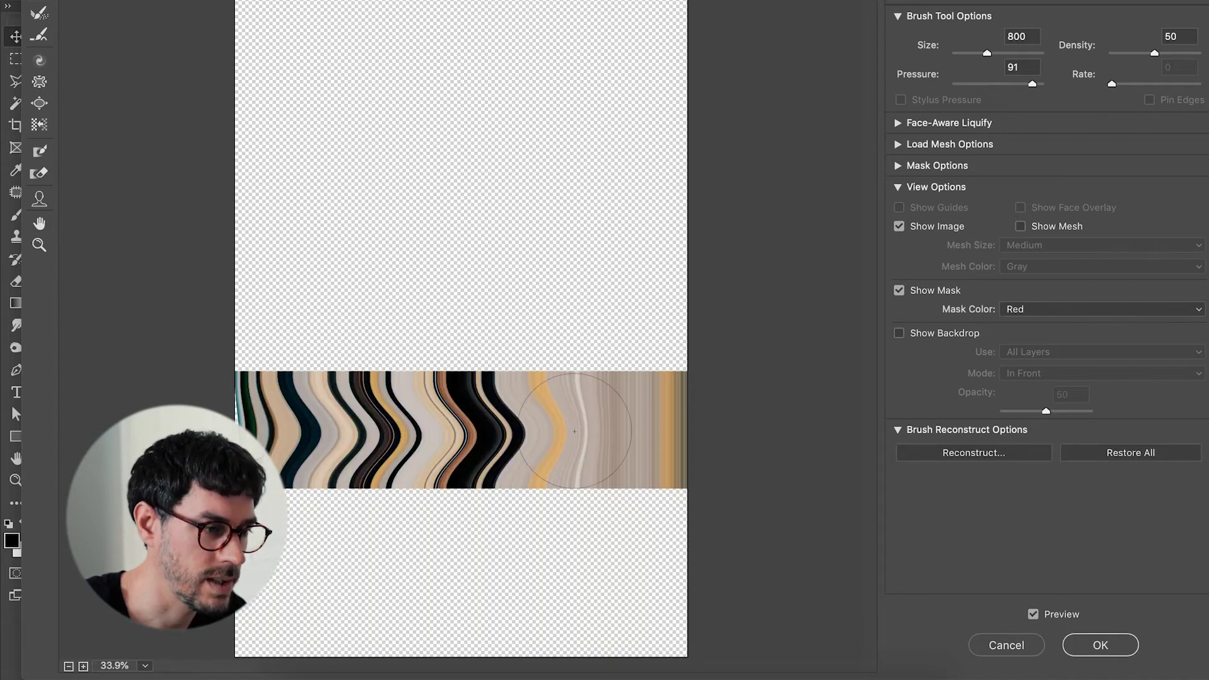
{"action": "key", "text": "ctrl+z"}
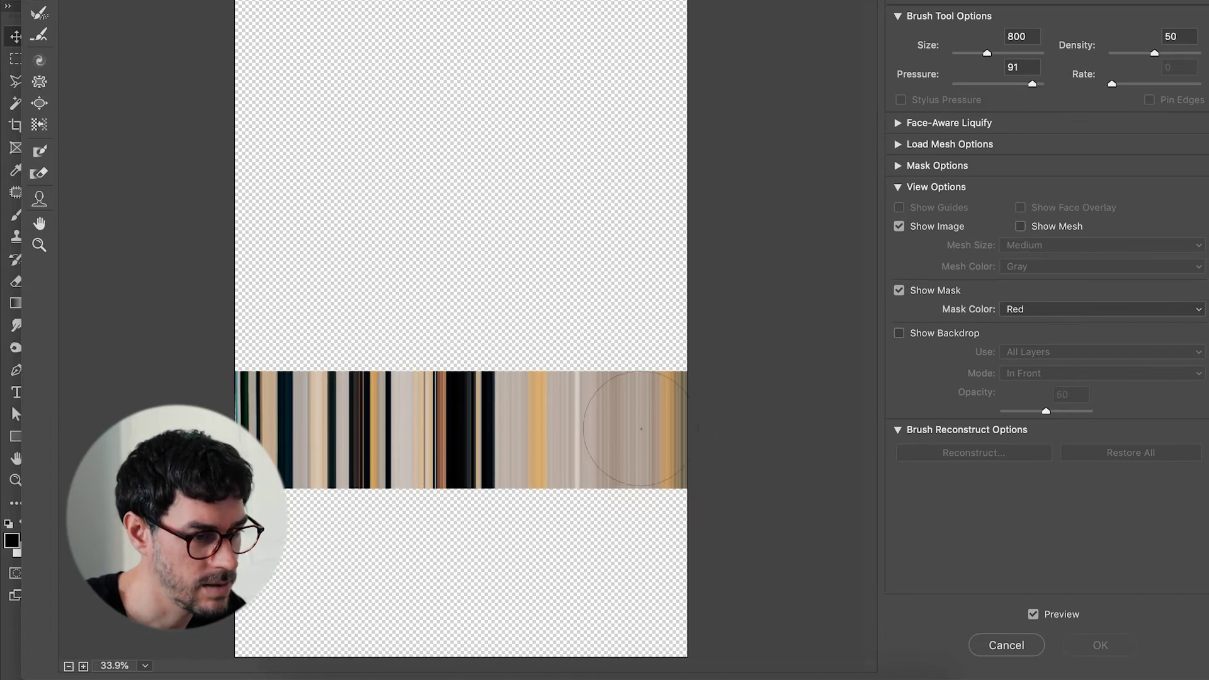
{"action": "left_click_drag", "start_coordinate": [233, 433], "coordinate": [677, 428]}
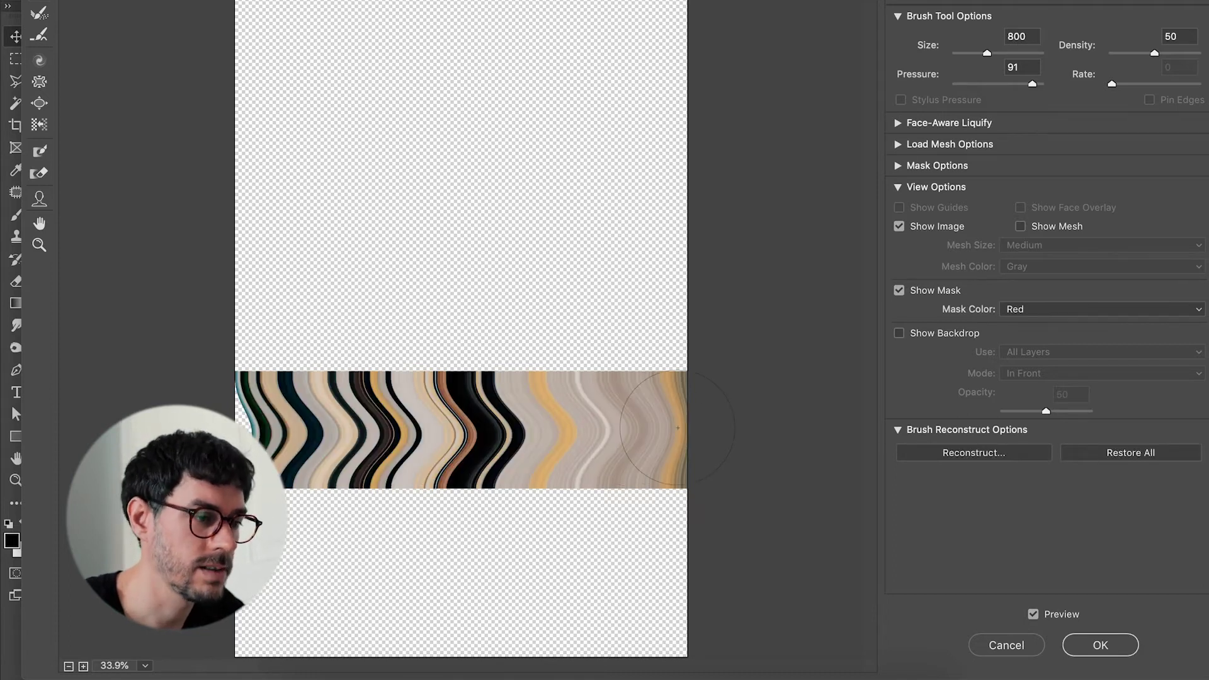
{"action": "left_click", "coordinate": [1093, 648]}
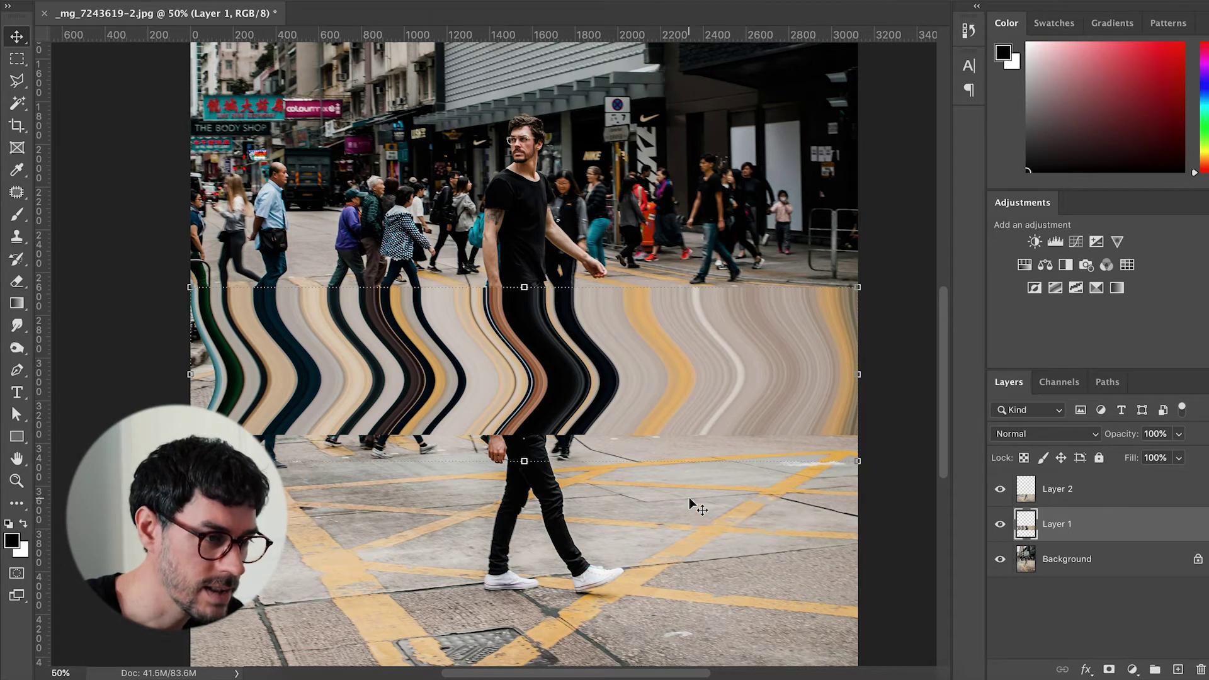
Step: Step back in History to the Free Transform state before Liquify, then reselect Layer 1
{"action": "key", "text": "ctrl+minus"}
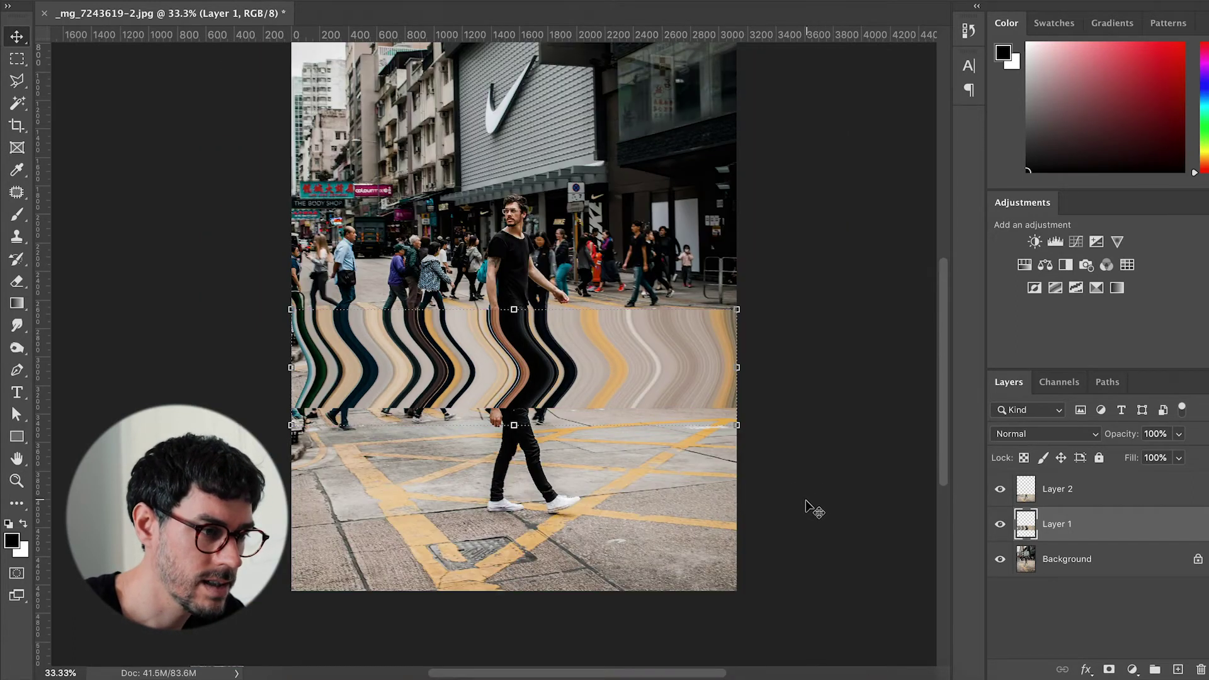
{"action": "left_click", "coordinate": [641, 503]}
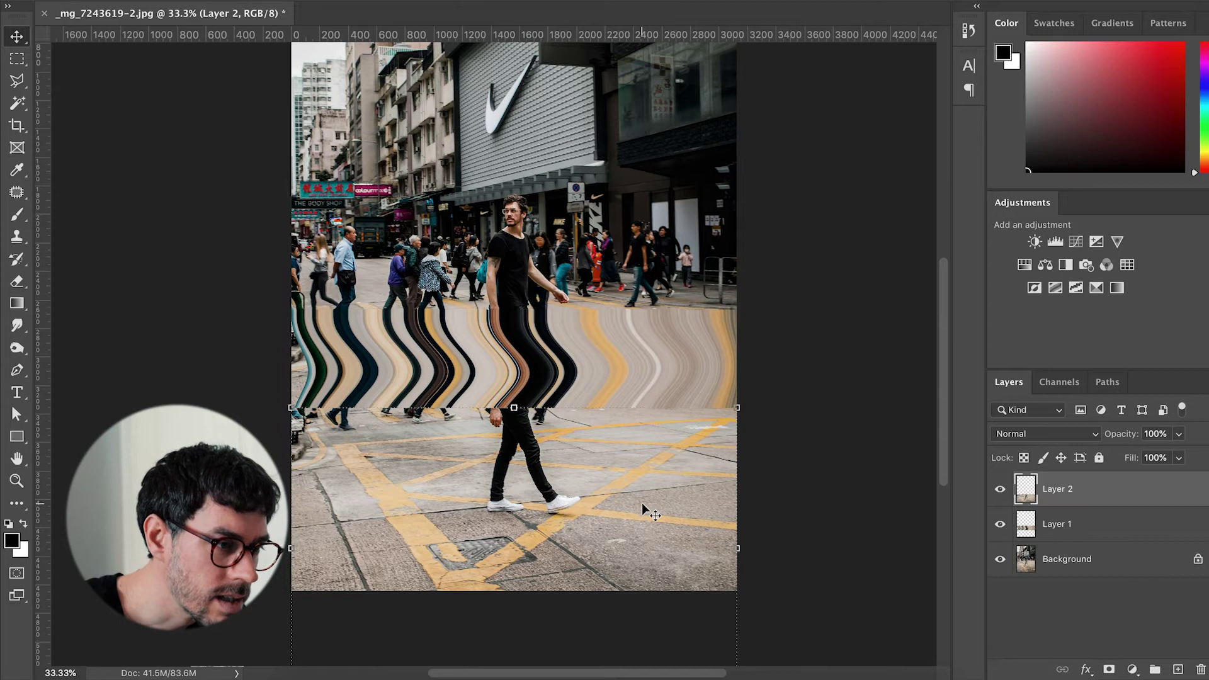
{"action": "key", "text": "ctrl+plus"}
{"action": "key", "text": "ctrl+plus"}
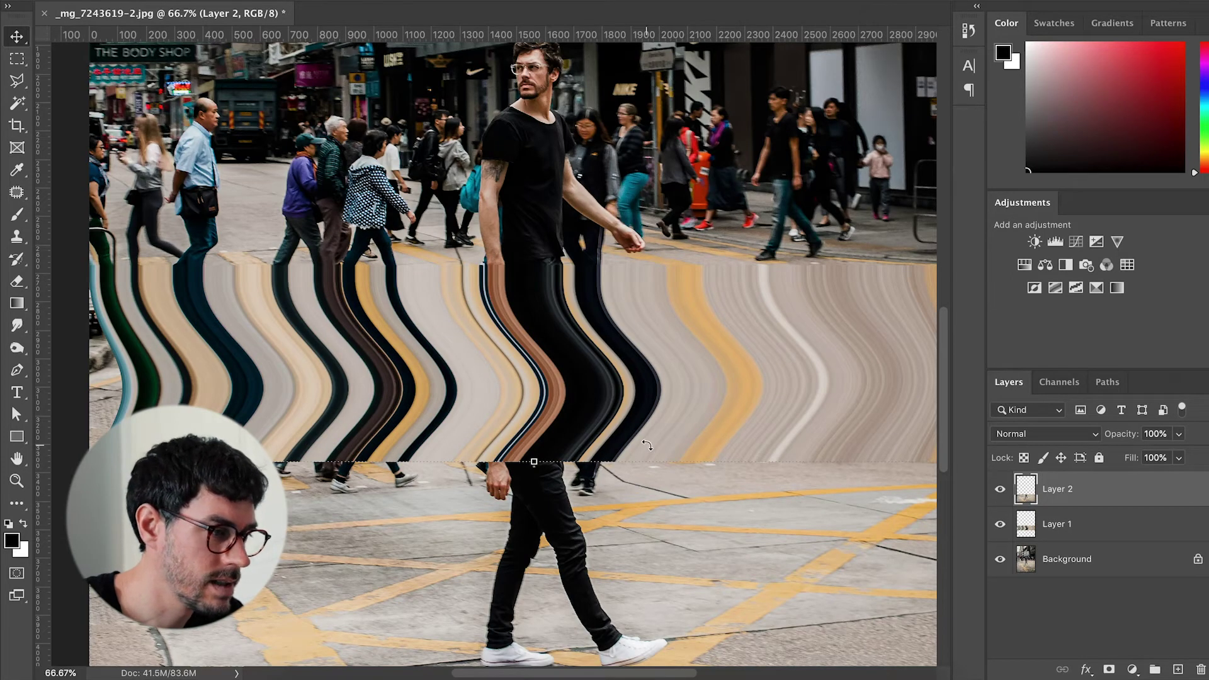
{"action": "key", "text": "ctrl+minus"}
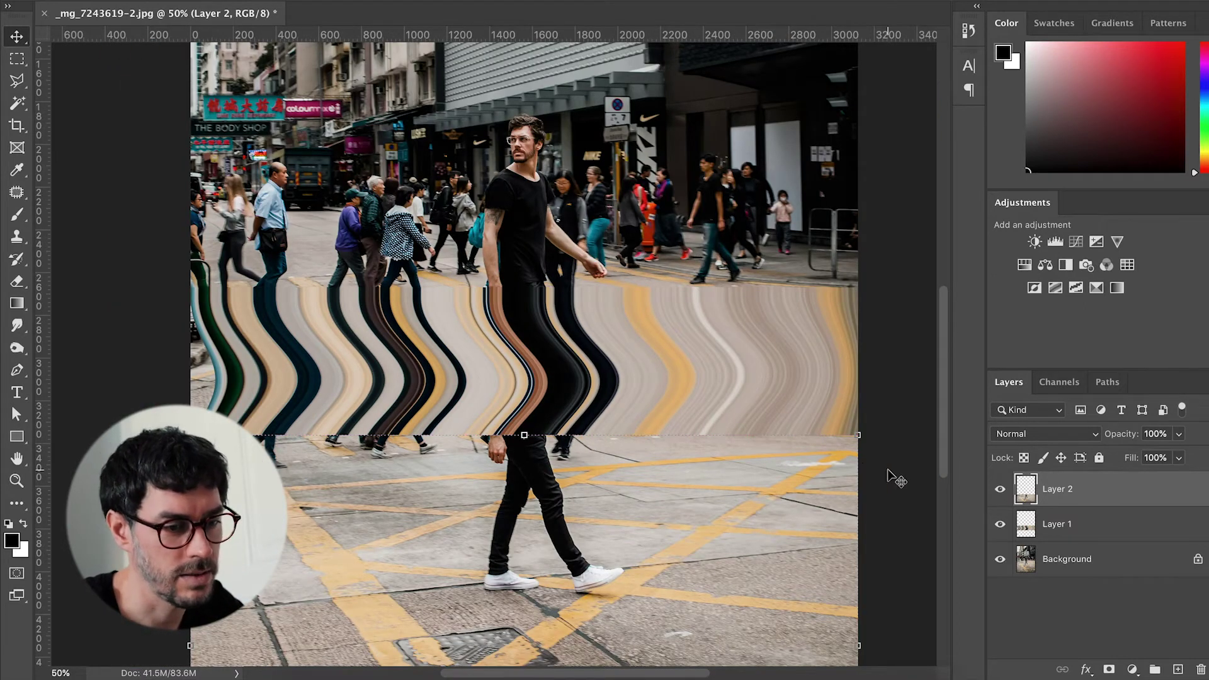
{"action": "left_click", "coordinate": [968, 31]}
{"action": "left_click", "coordinate": [856, 260]}
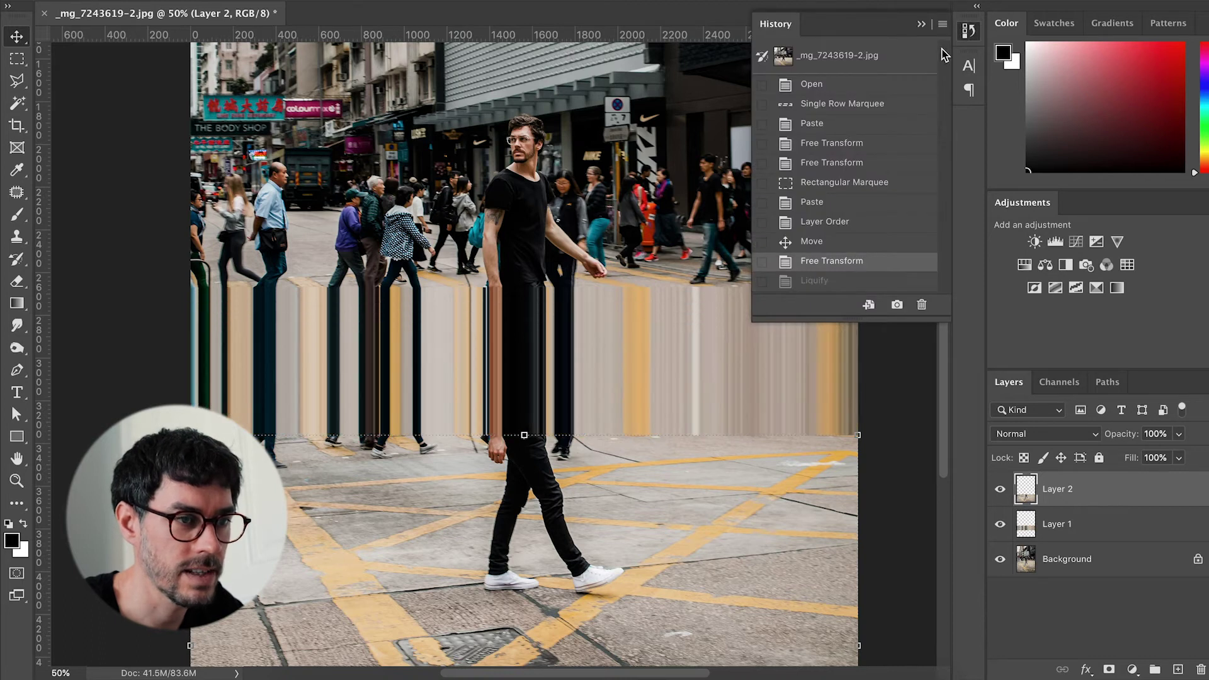
{"action": "left_click", "coordinate": [921, 25]}
{"action": "key", "text": "alt+bracketleft"}
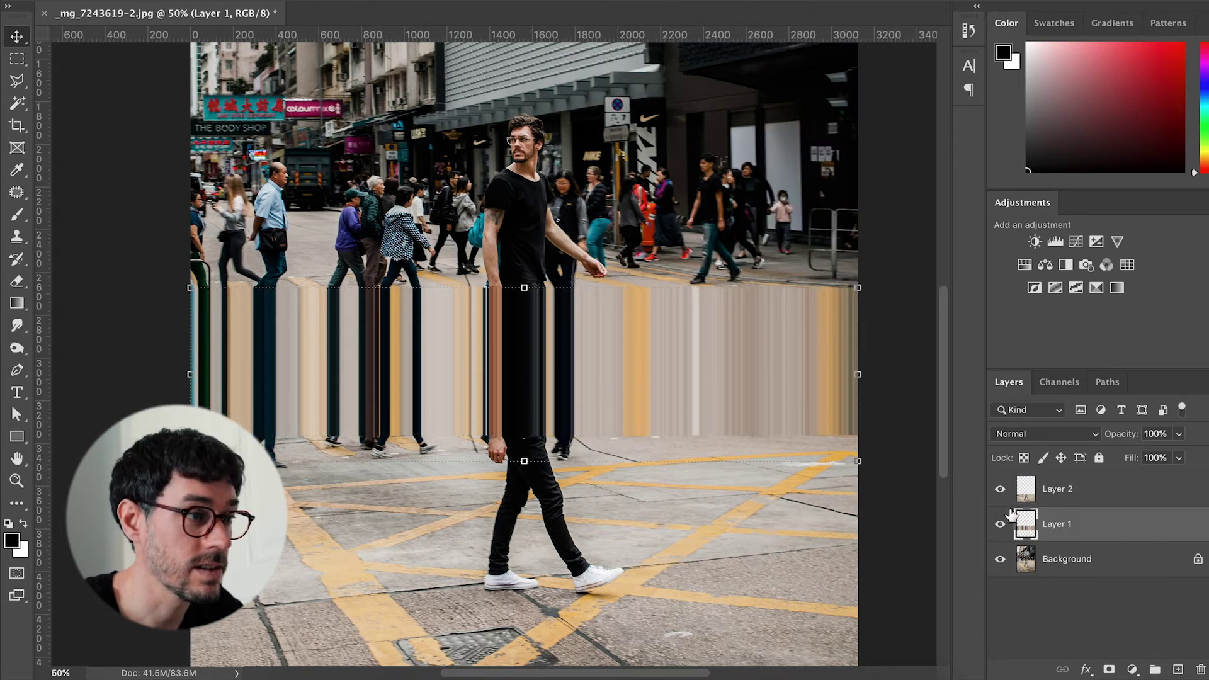
Step: Re-warp the streak band in Liquify with a 700-size brush, left part then right part
{"action": "left_click", "coordinate": [403, 1]}
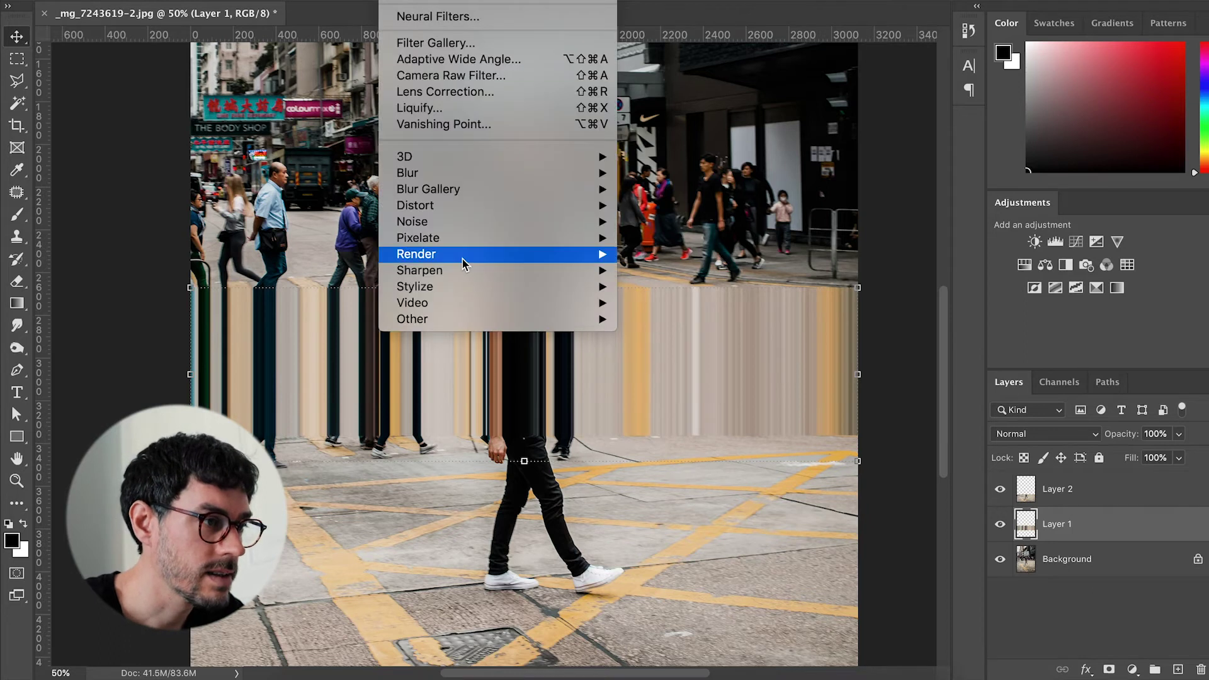
{"action": "left_click", "coordinate": [459, 110]}
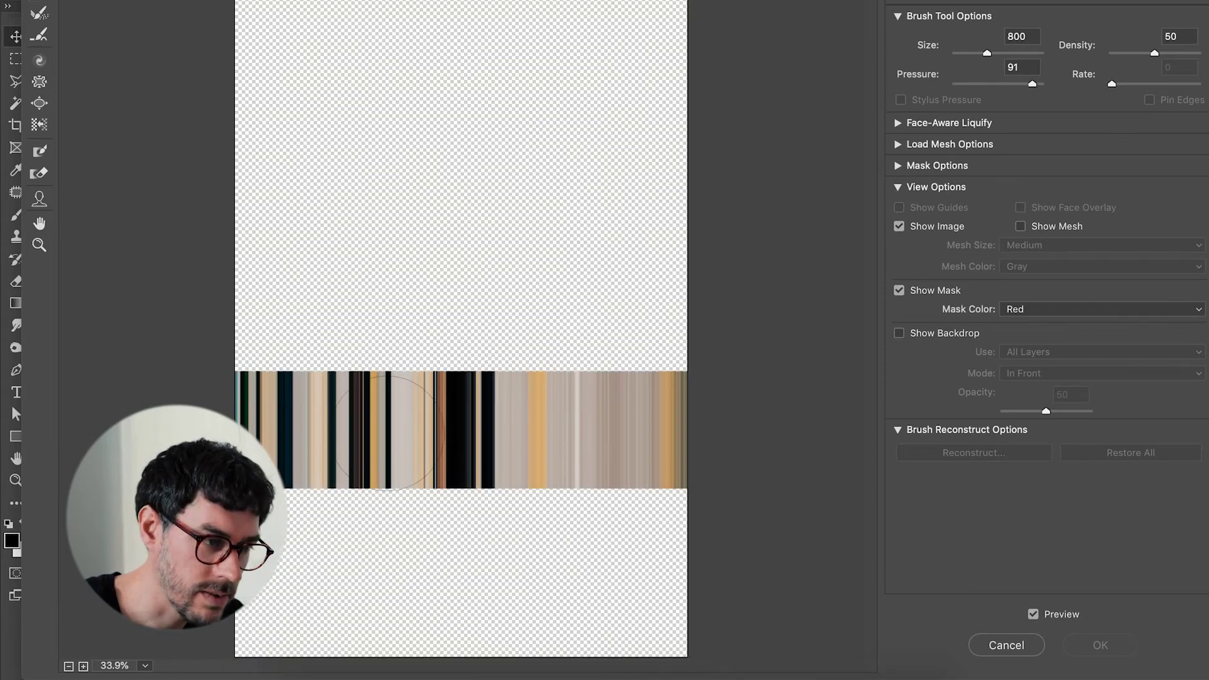
{"action": "key", "text": "bracketleft"}
{"action": "key", "text": "bracketleft"}
{"action": "key", "text": "bracketleft"}
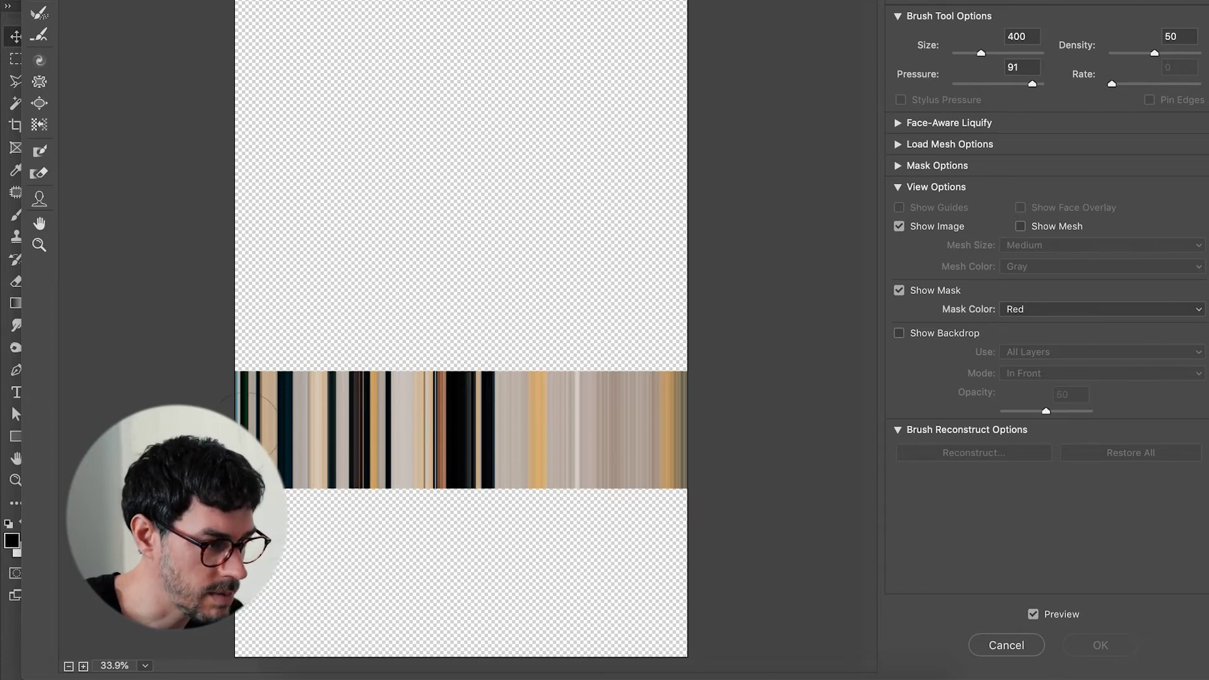
{"action": "left_click_drag", "start_coordinate": [252, 429], "coordinate": [698, 437]}
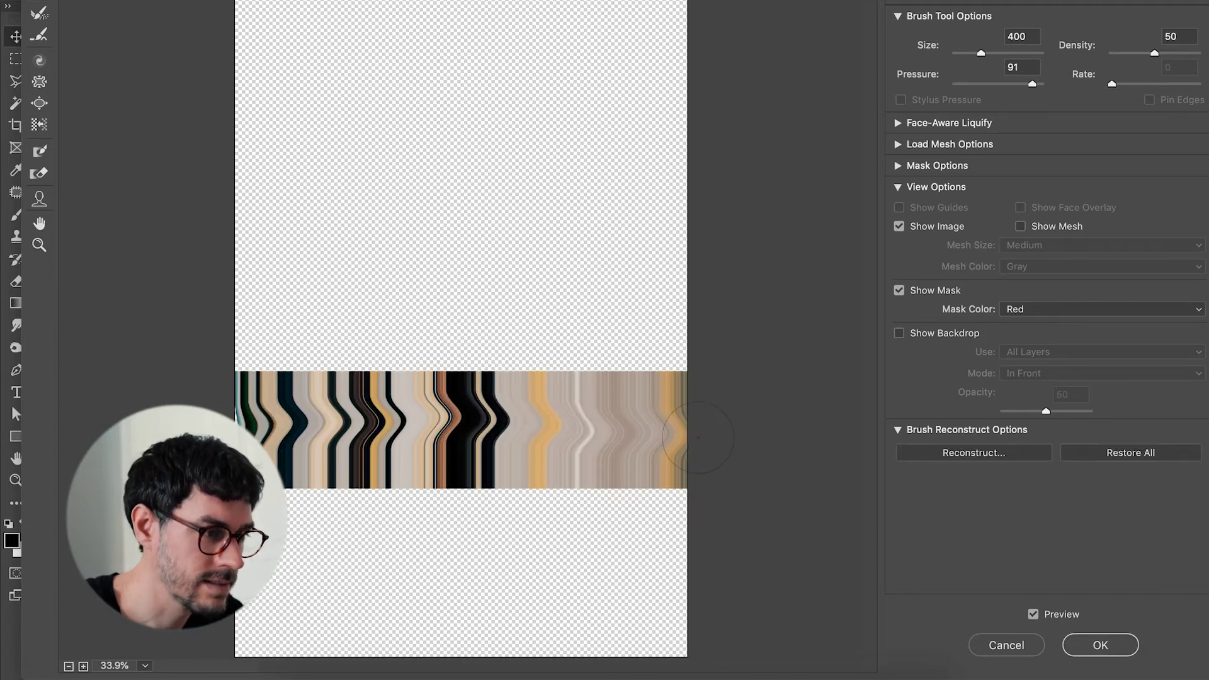
{"action": "key", "text": "ctrl+z"}
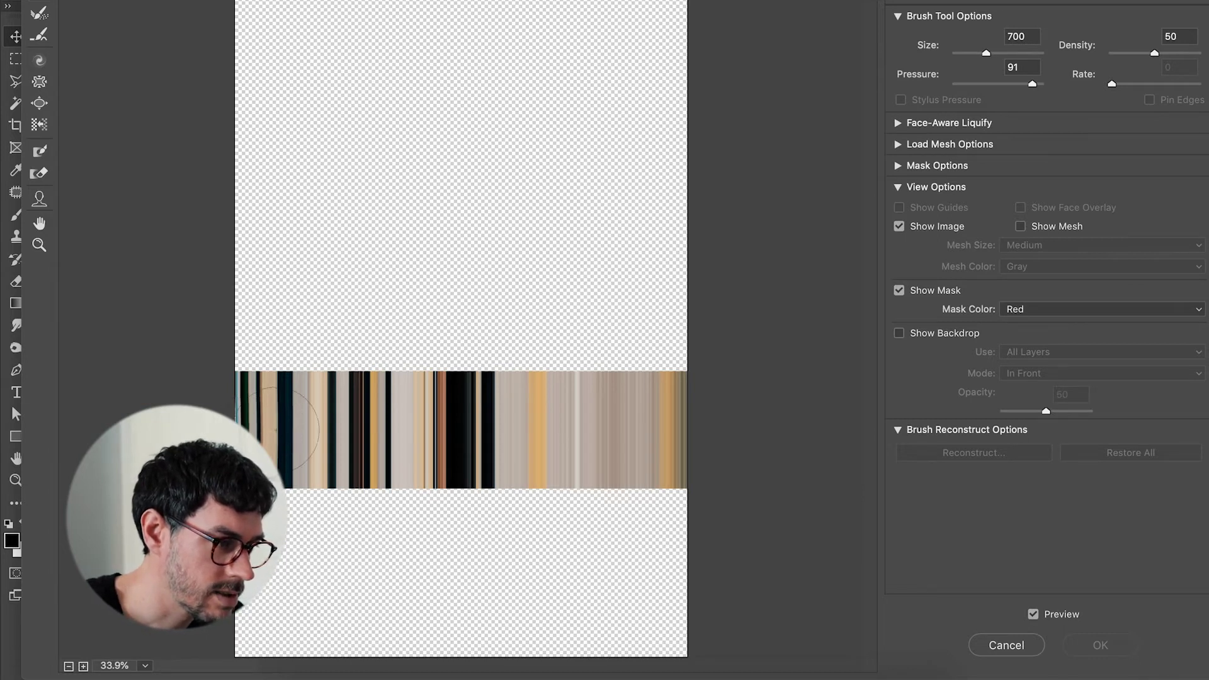
{"action": "left_click_drag", "start_coordinate": [318, 434], "coordinate": [504, 429]}
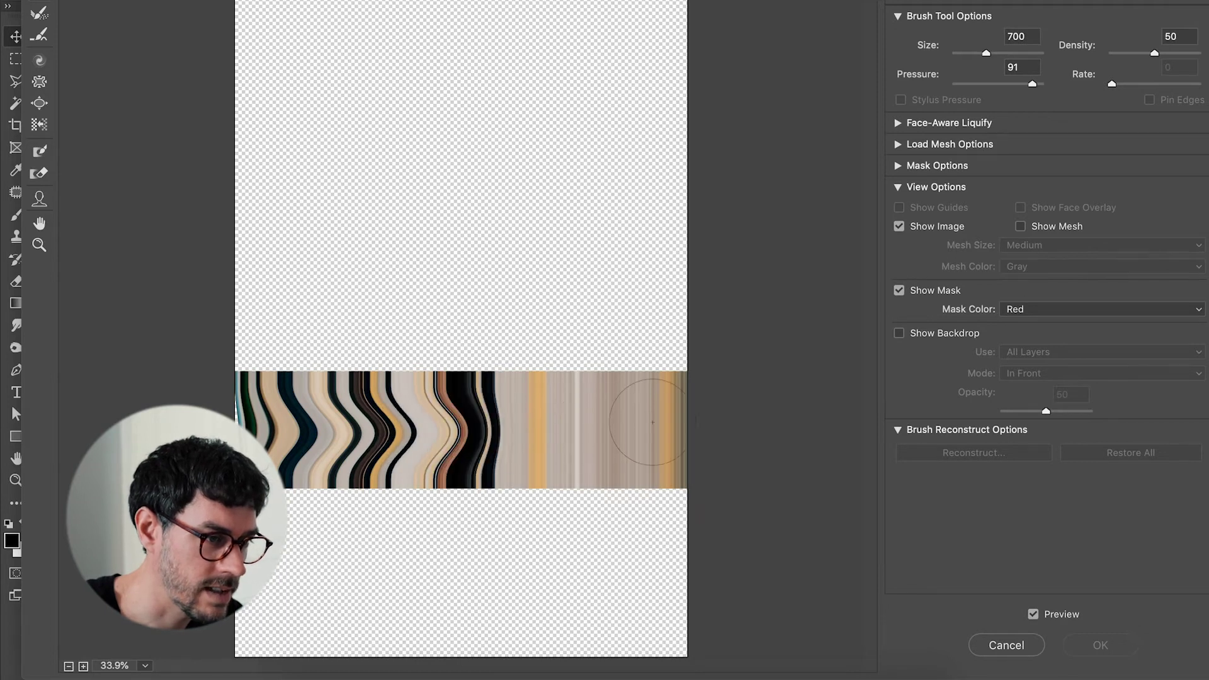
{"action": "left_click_drag", "start_coordinate": [684, 432], "coordinate": [700, 432]}
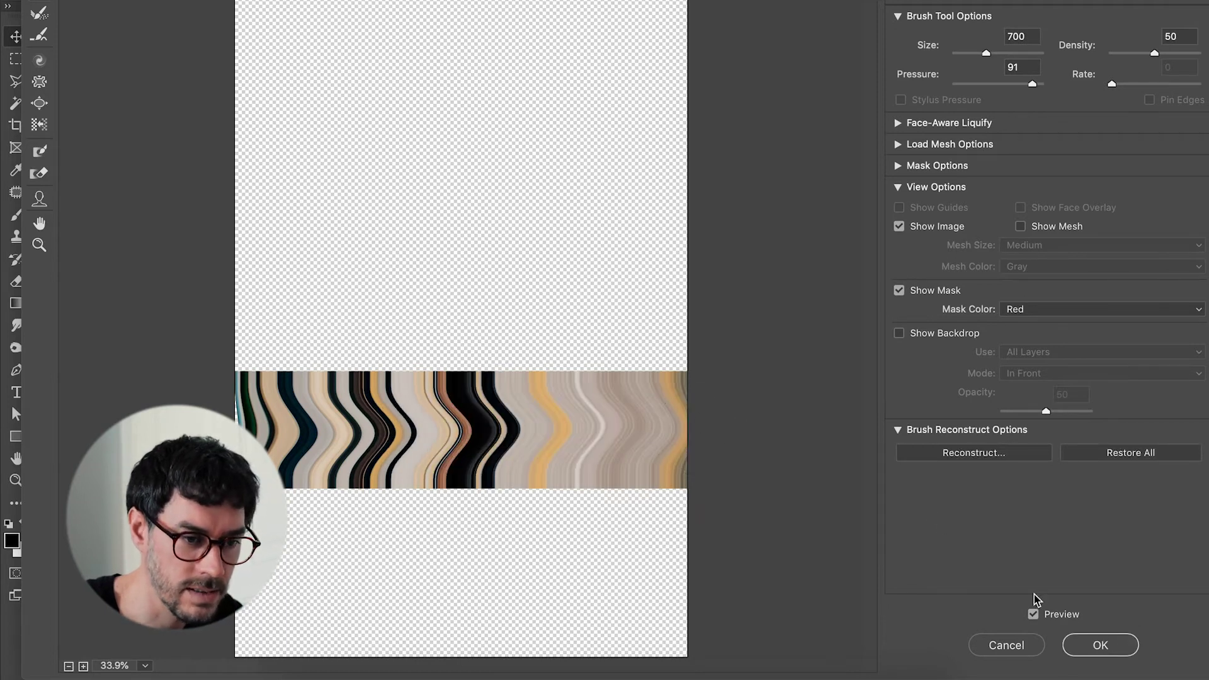
{"action": "left_click", "coordinate": [1106, 652]}
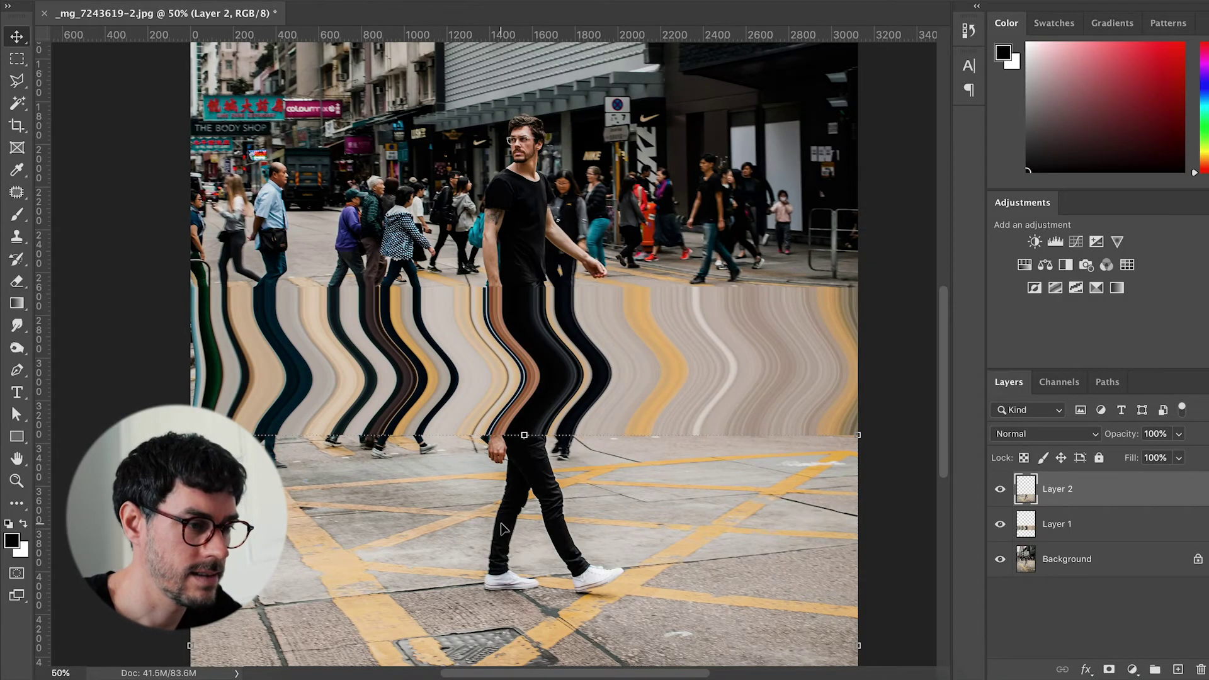
{"action": "key", "text": "ctrl+minus"}
{"action": "left_click", "coordinate": [812, 472]}
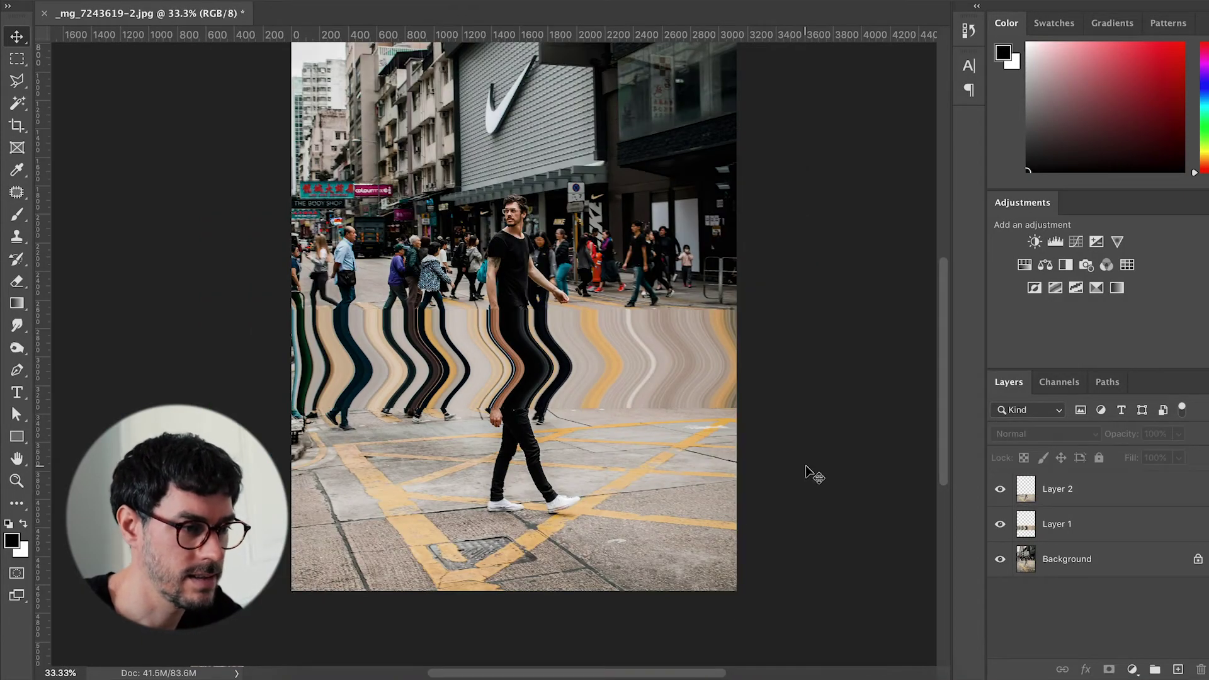
{"action": "key", "text": "ctrl+plus"}
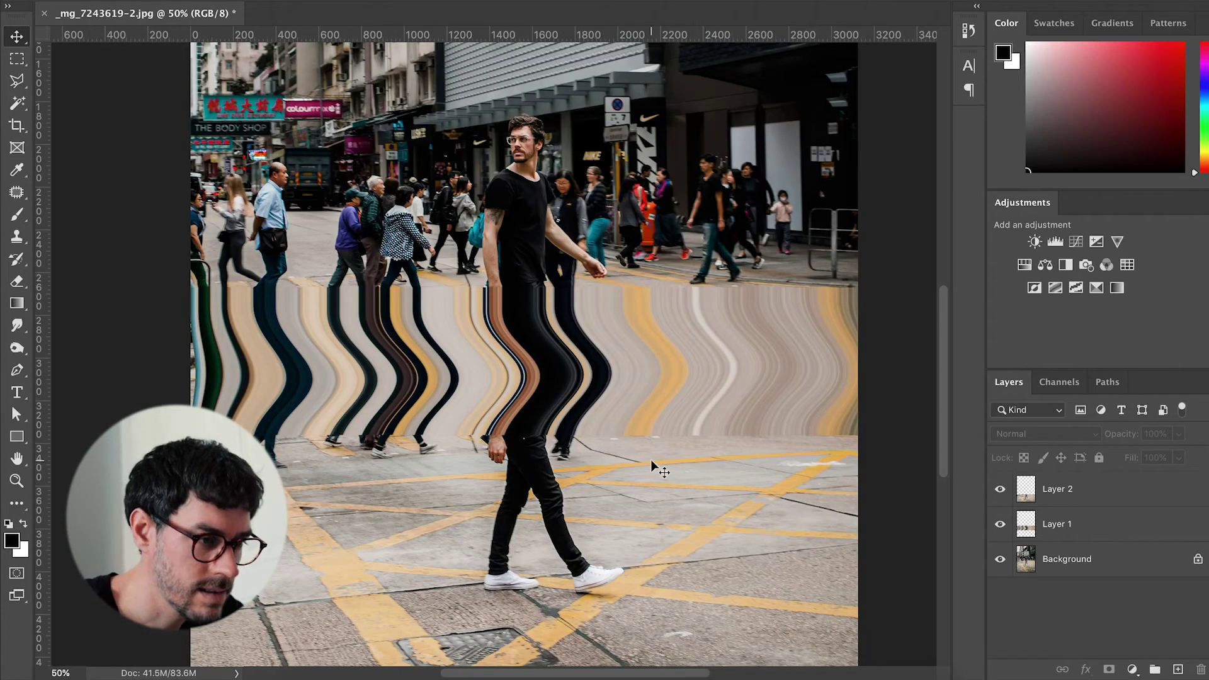
{"action": "left_click_drag", "start_coordinate": [648, 471], "coordinate": [650, 501]}
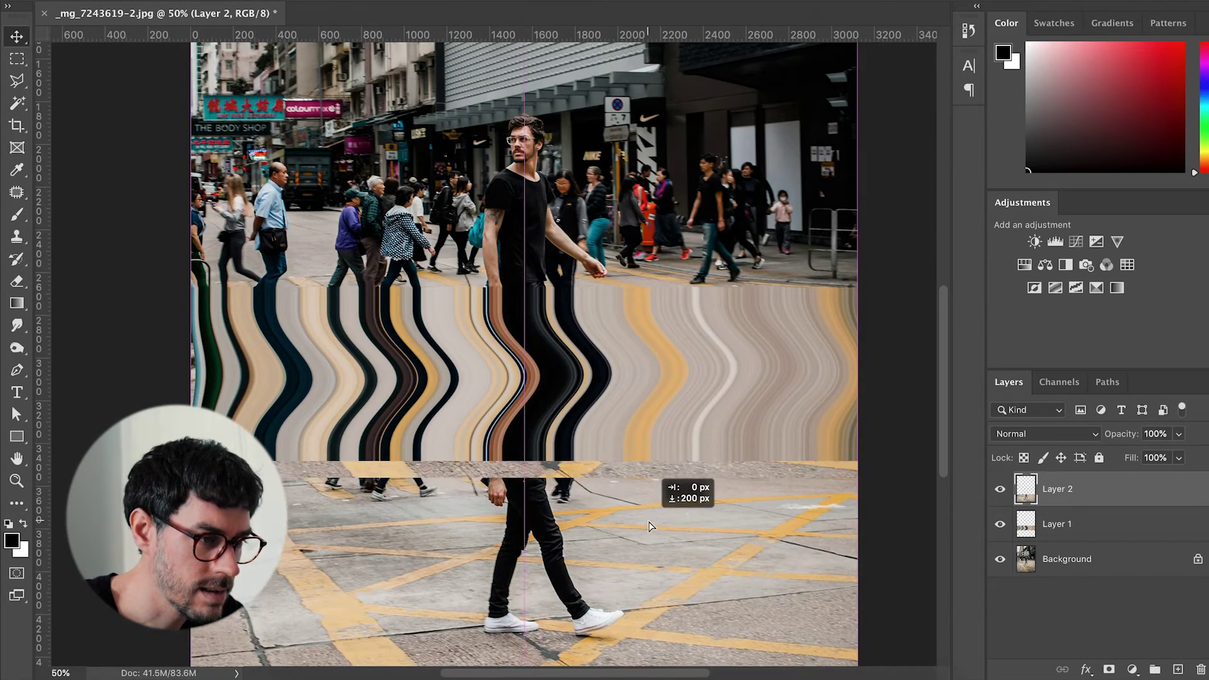
{"action": "left_click_drag", "start_coordinate": [650, 501], "coordinate": [648, 500]}
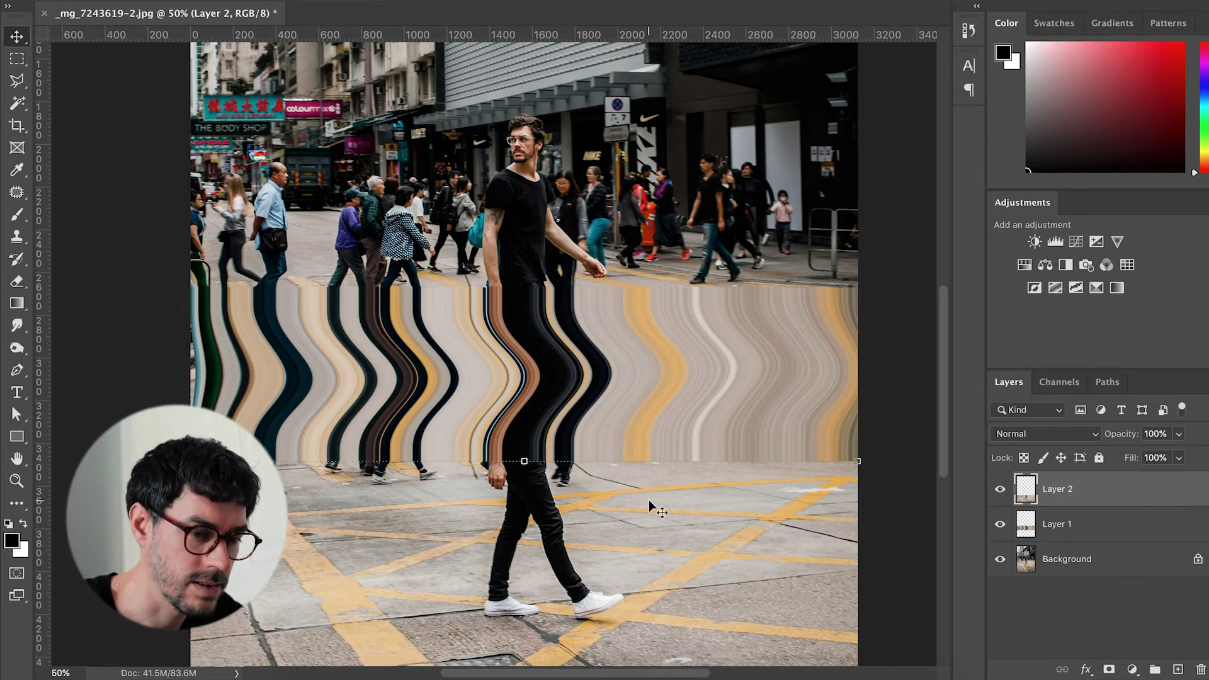
{"action": "left_click", "coordinate": [880, 433]}
{"action": "key", "text": "ctrl+minus"}
{"action": "key", "text": "ctrl+plus"}
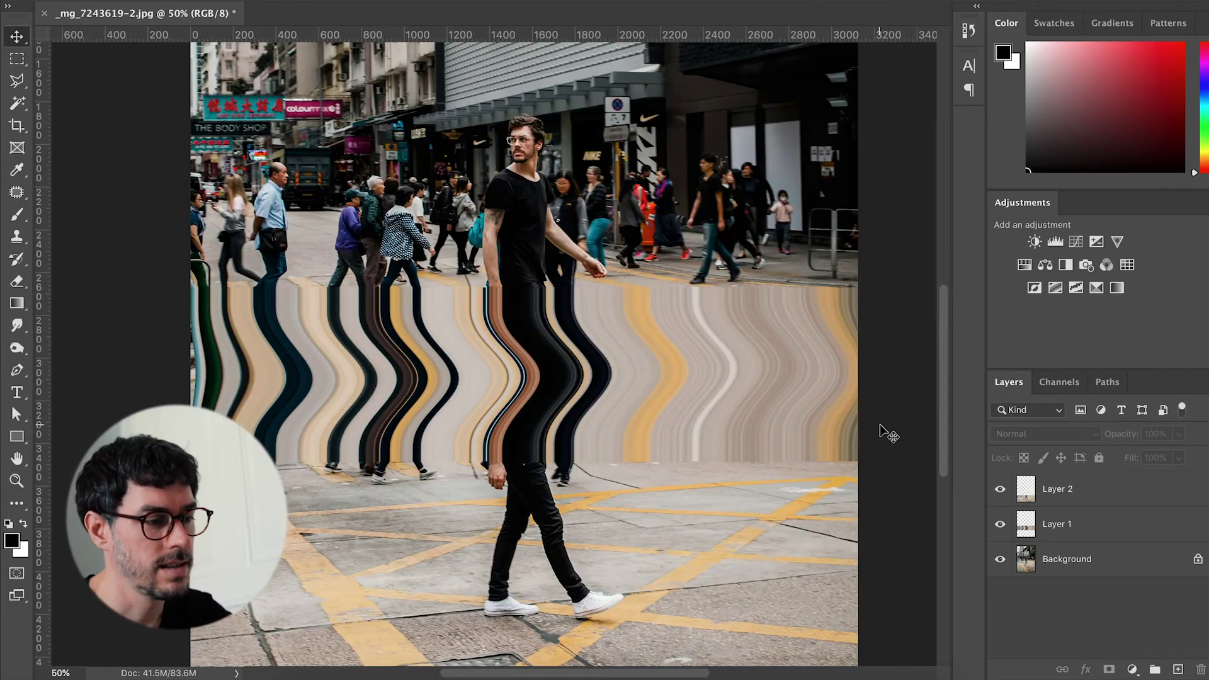
{"action": "key", "text": "ctrl+plus"}
{"action": "key", "text": "ctrl+minus"}
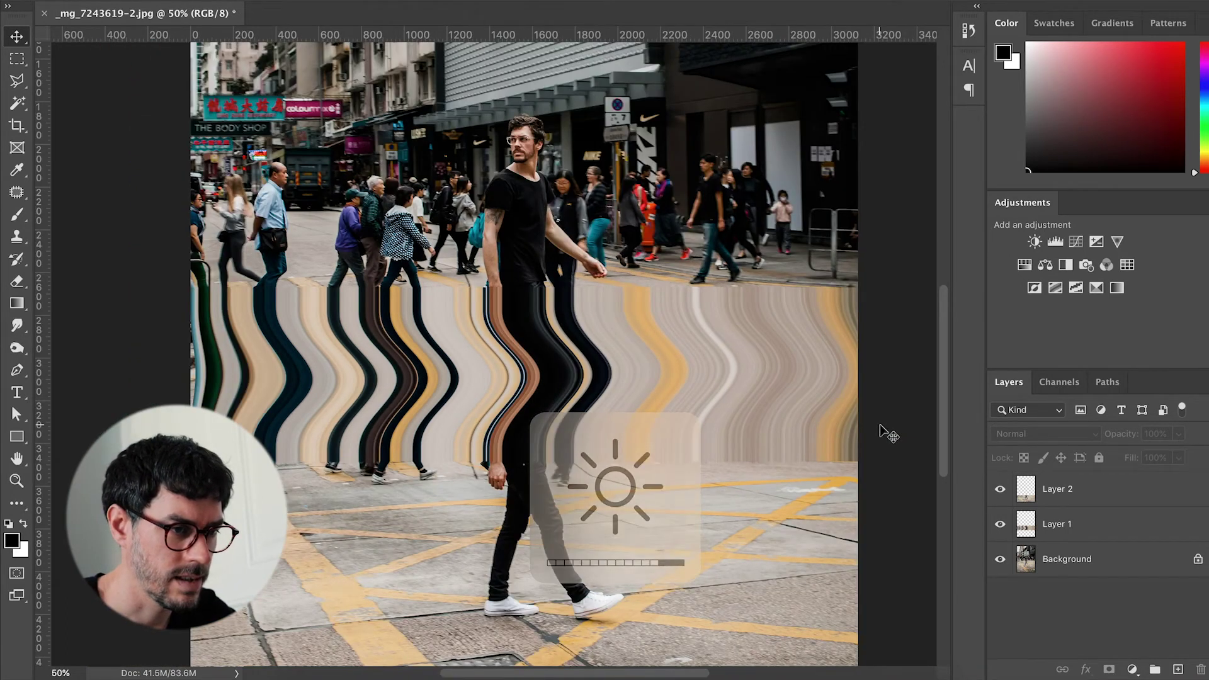
{"action": "key", "text": "ctrl+minus"}
{"action": "scroll", "coordinate": [783, 422], "scroll_direction": "up", "scroll_amount": 1}
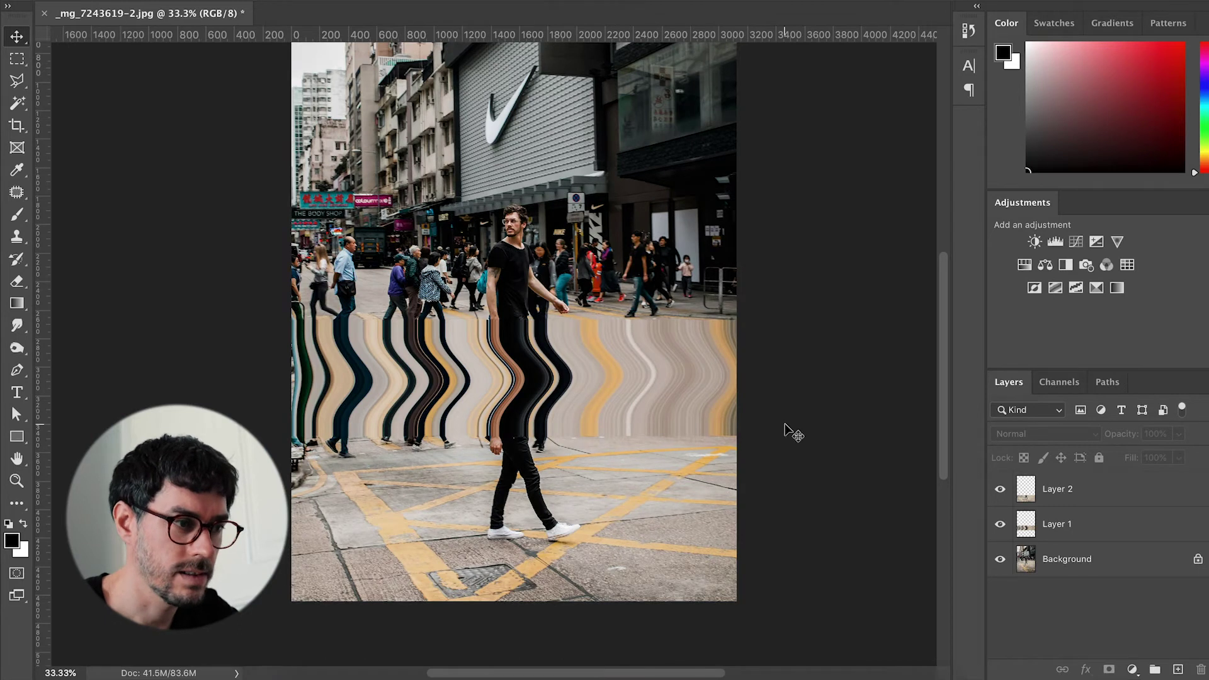
Step: Crop the street composite to a 3070 × 3838 px portrait and bring up the save dialog
{"action": "scroll", "coordinate": [752, 461], "scroll_direction": "up", "scroll_amount": 2}
{"action": "key", "text": "c"}
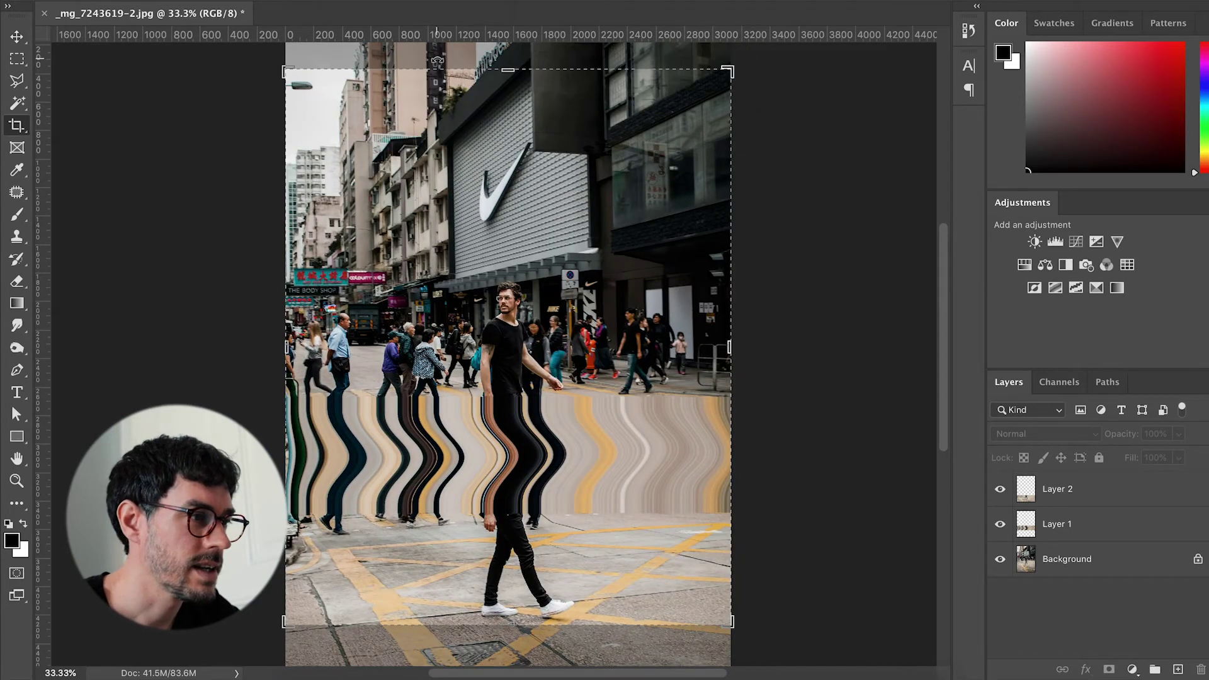
{"action": "left_click_drag", "start_coordinate": [658, 371], "coordinate": [647, 341]}
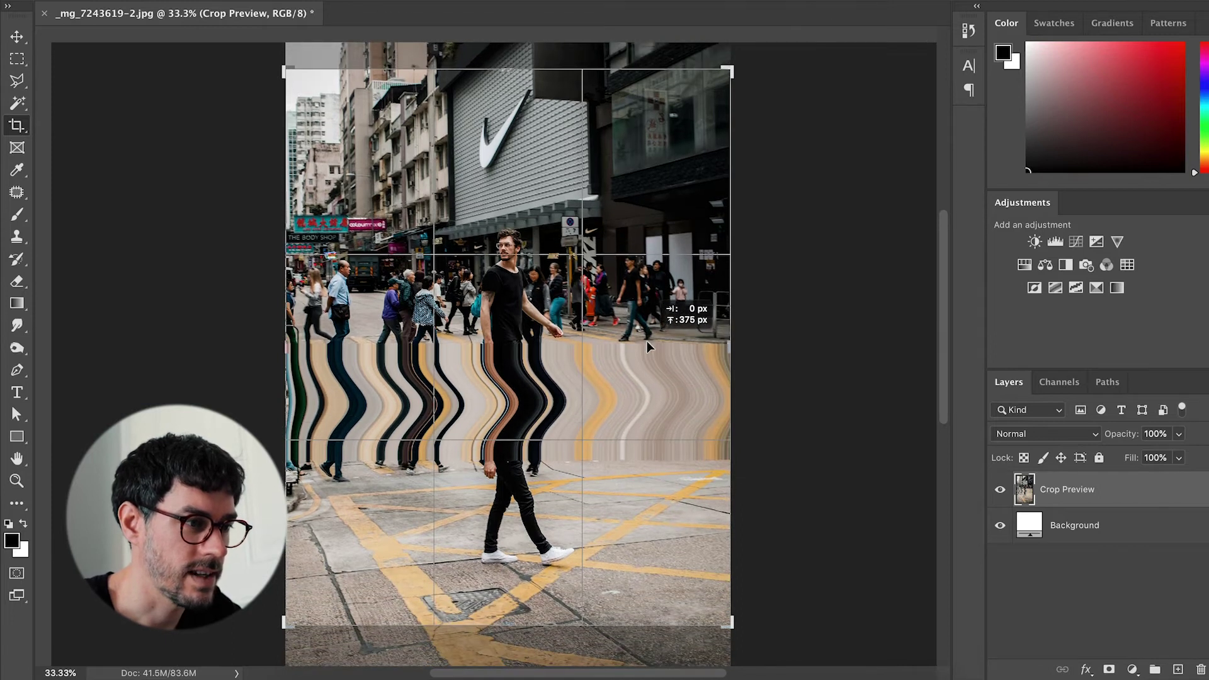
{"action": "key", "text": "ctrl+r"}
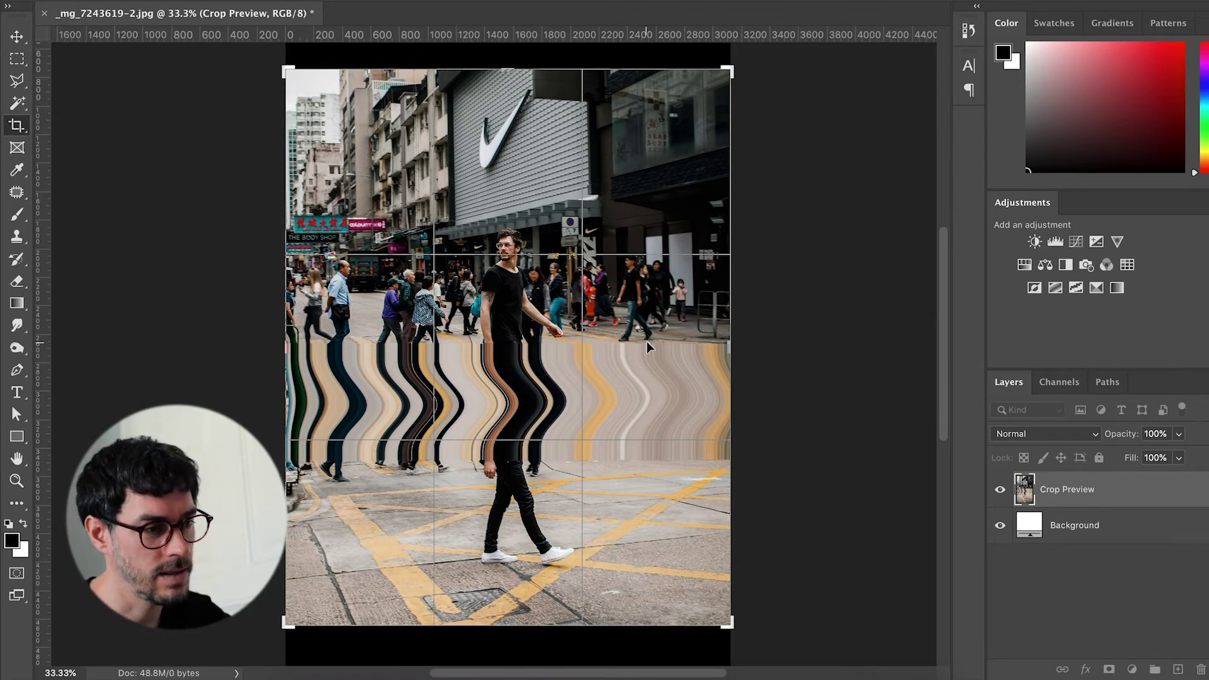
{"action": "left_click", "coordinate": [650, 341]}
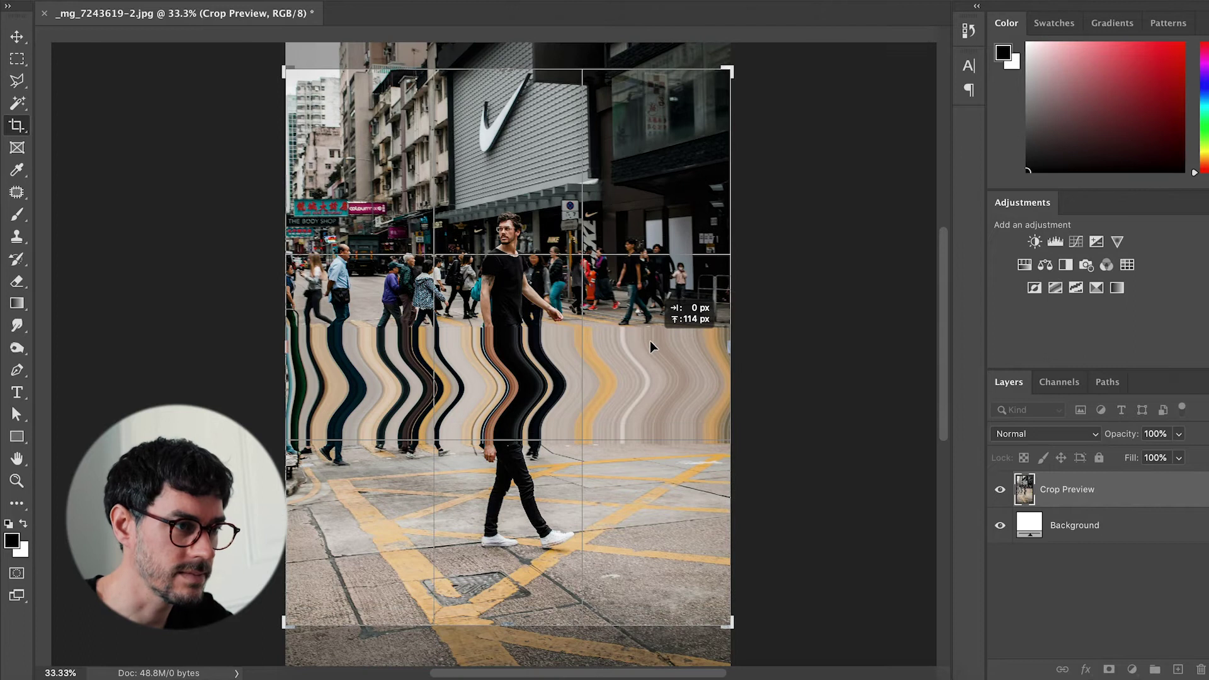
{"action": "left_click_drag", "start_coordinate": [649, 341], "coordinate": [648, 346]}
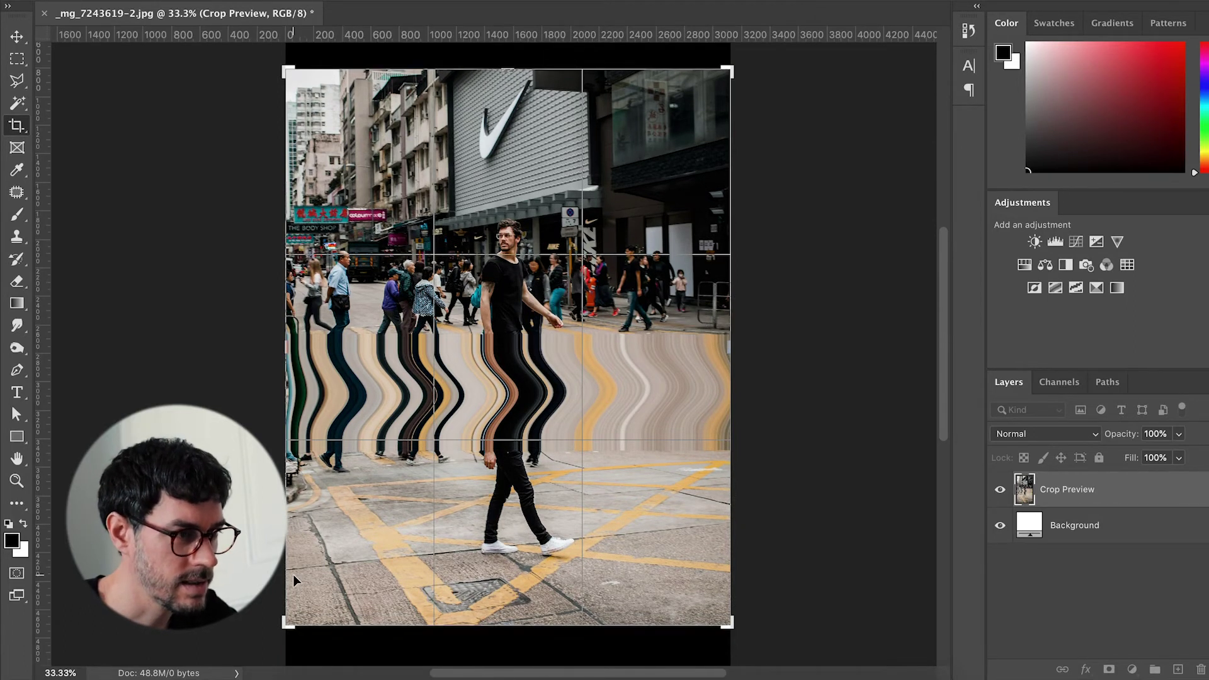
{"action": "left_click_drag", "start_coordinate": [287, 624], "coordinate": [292, 619]}
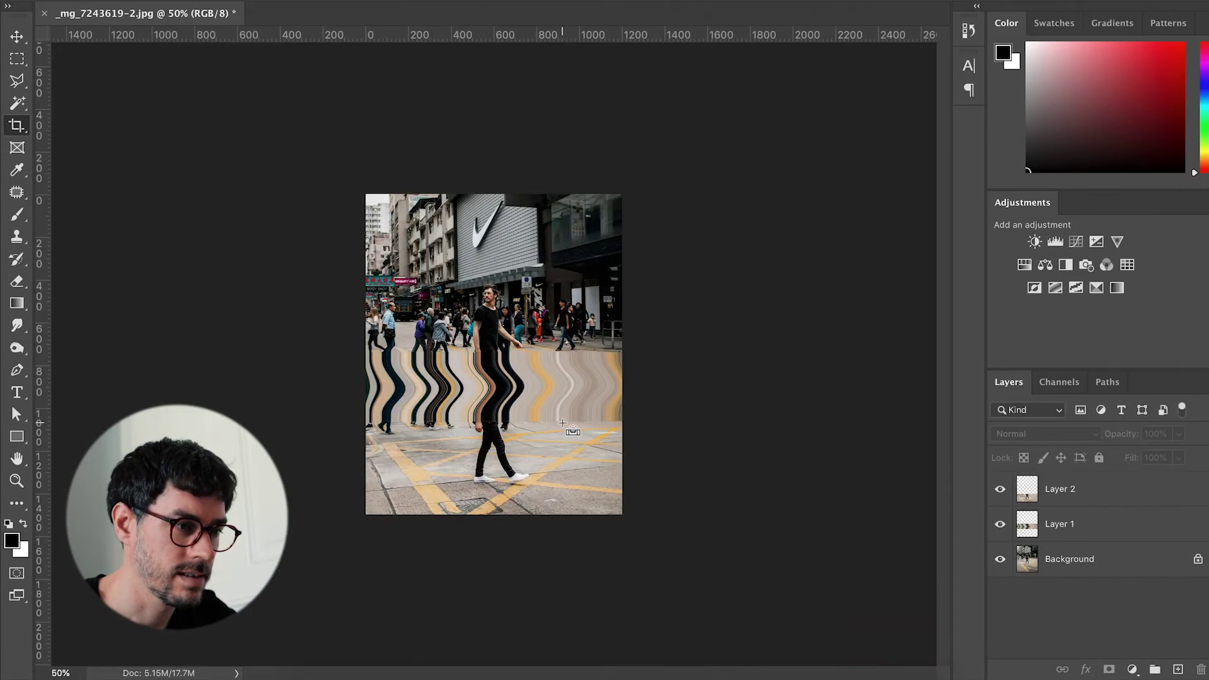
{"action": "key", "text": "ctrl+1"}
{"action": "scroll", "coordinate": [567, 428], "scroll_direction": "down", "scroll_amount": 2}
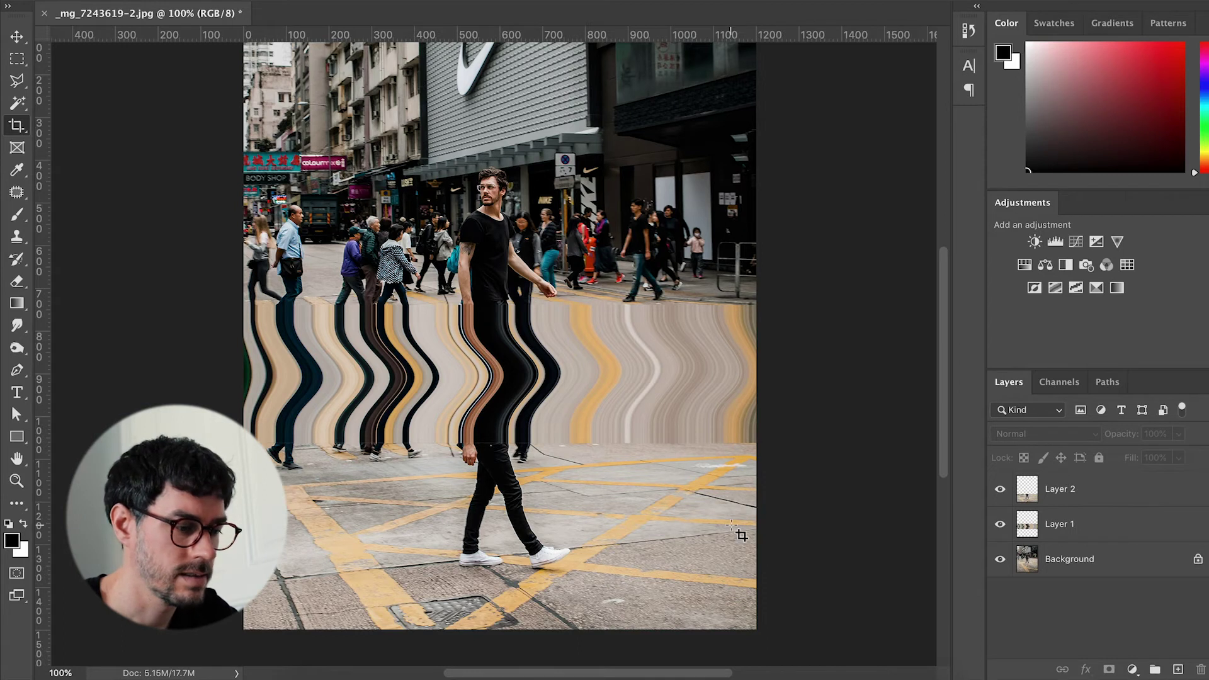
{"action": "key", "text": "ctrl+s"}
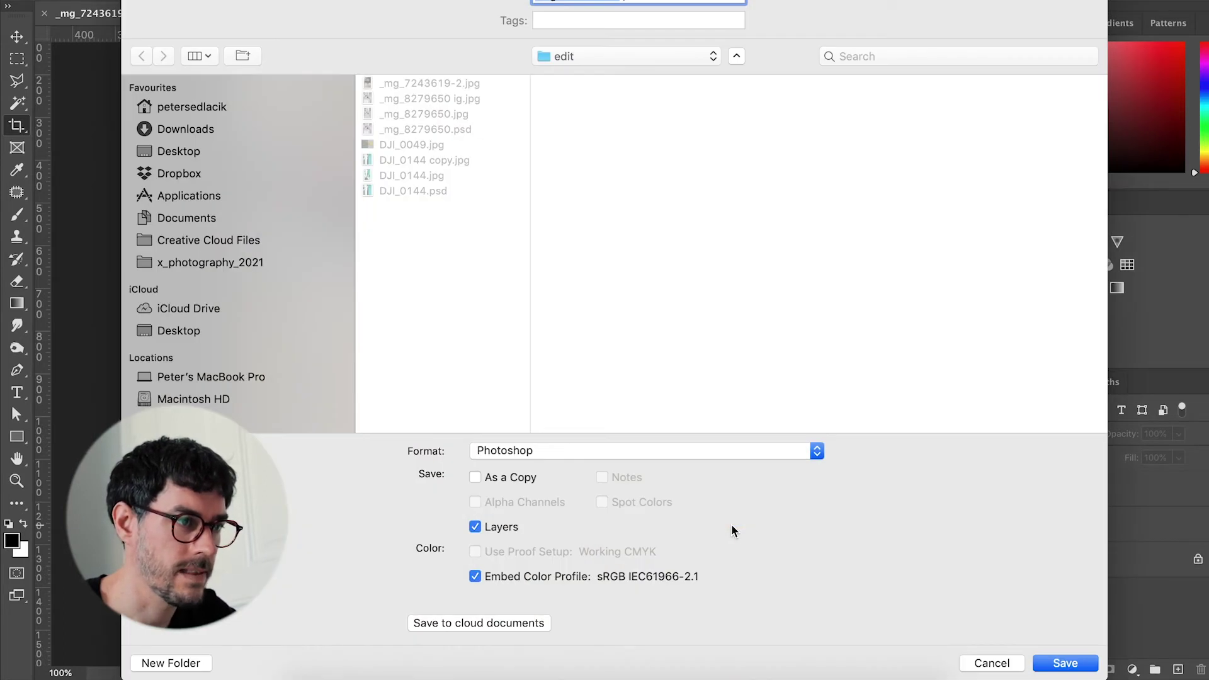
Step: Save the layered file as _mg_7243619-2 ig.psd, then choose JPEG format for a second copy
{"action": "key", "text": "Return"}
{"action": "key", "text": "Return"}
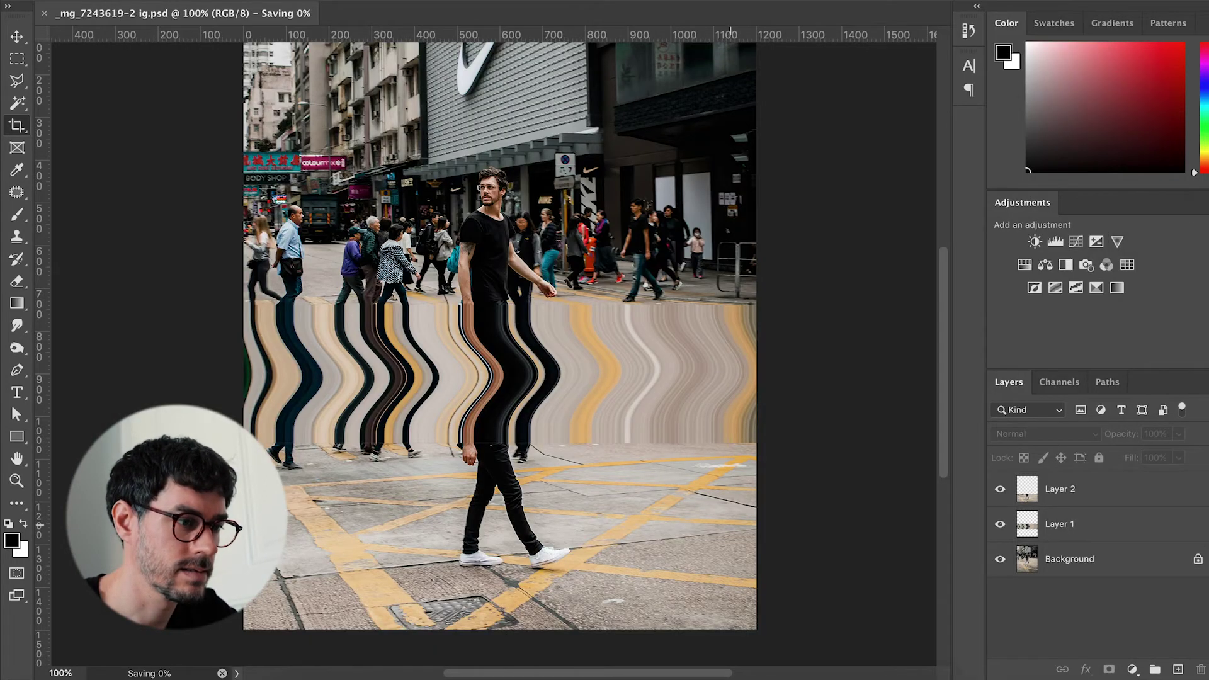
{"action": "key", "text": "ctrl+shift+s"}
{"action": "left_click", "coordinate": [640, 452]}
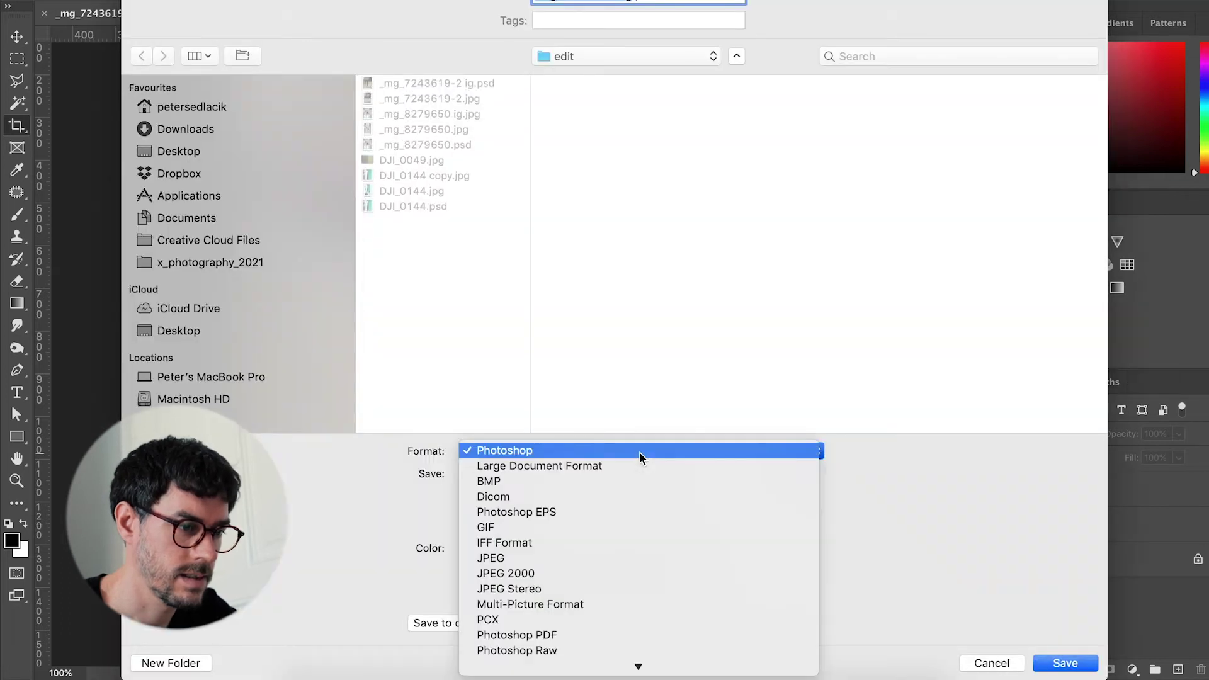
{"action": "left_click", "coordinate": [580, 557]}
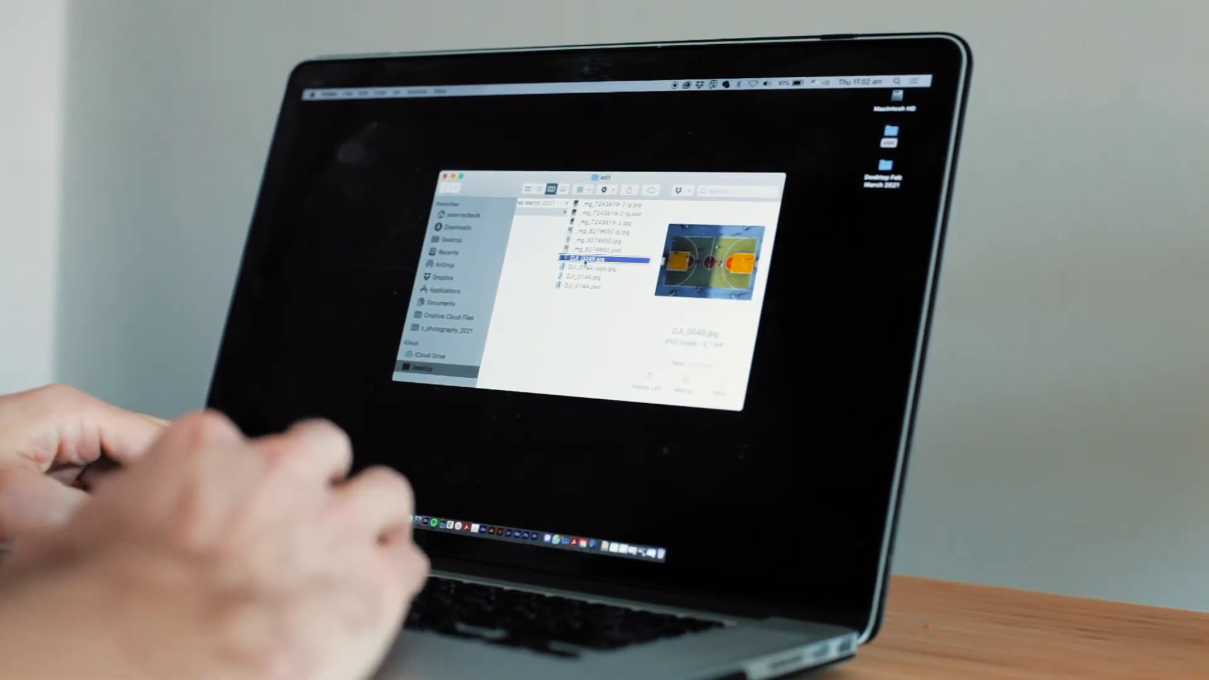
Step: Open DJI_0049.jpg from Finder with Adobe Photoshop 2021
{"action": "right_click", "coordinate": [585, 262]}
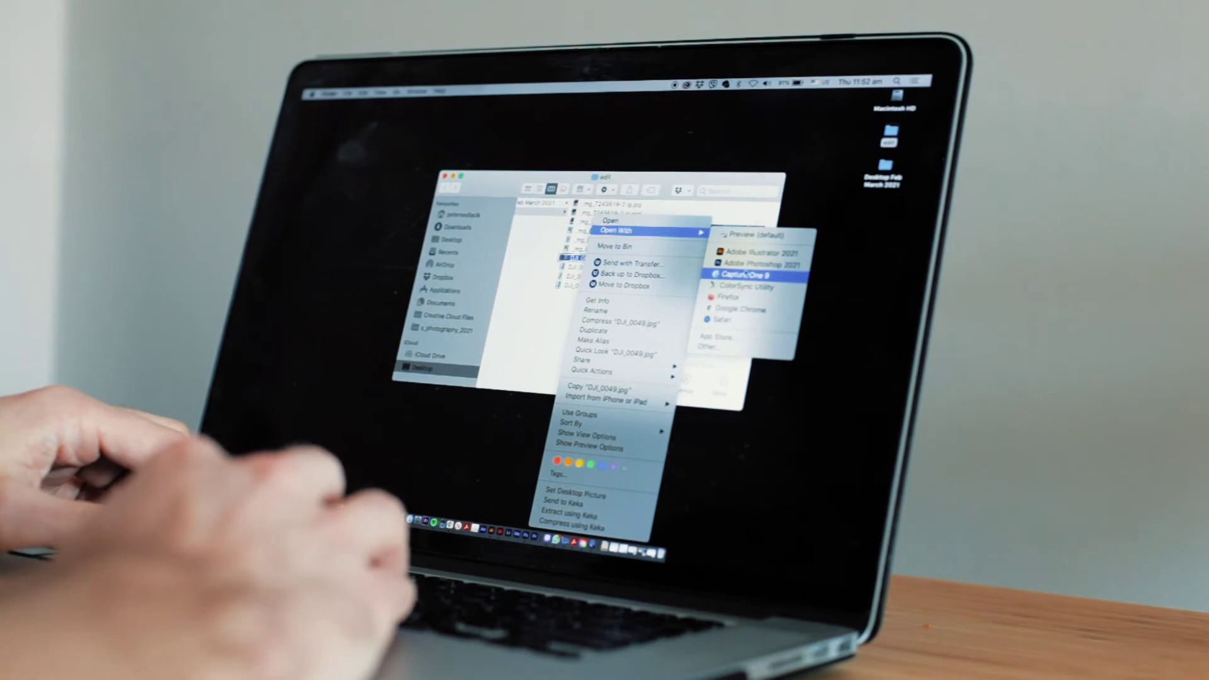
{"action": "left_click", "coordinate": [750, 265]}
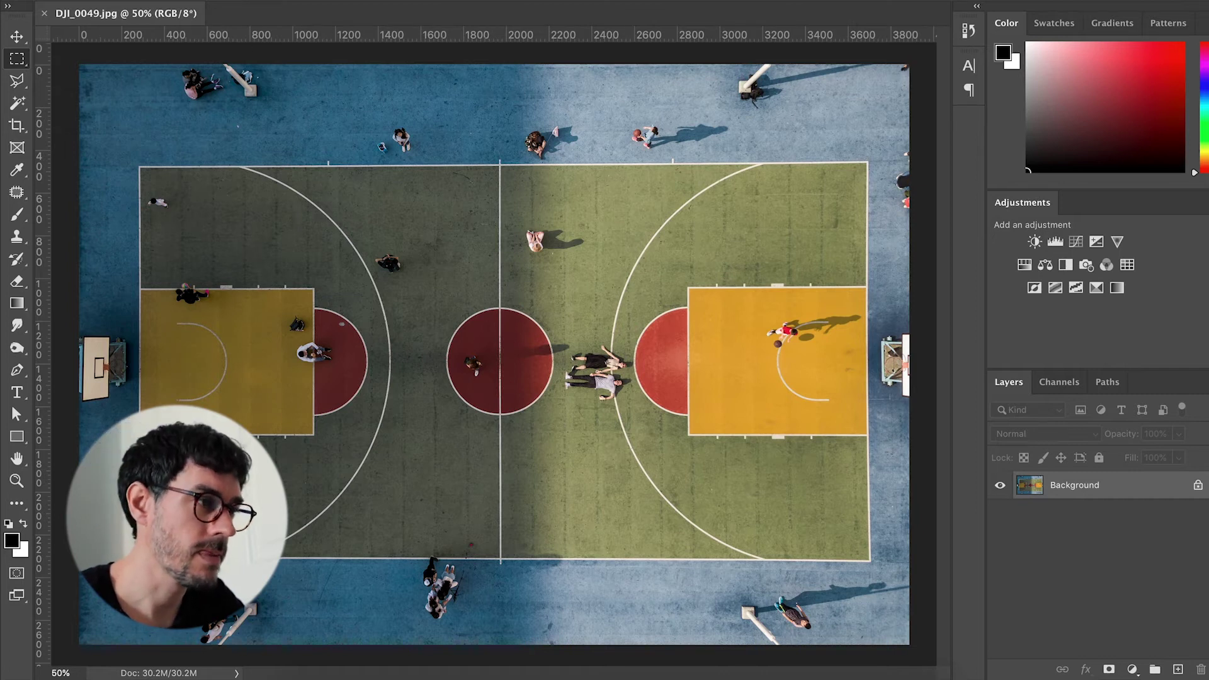
Step: Rotate the court photo 90° counter-clockwise, inspect the couple up close, and return to 50% zoom
{"action": "left_click", "coordinate": [211, 1]}
{"action": "mouse_move", "coordinate": [250, 107]}
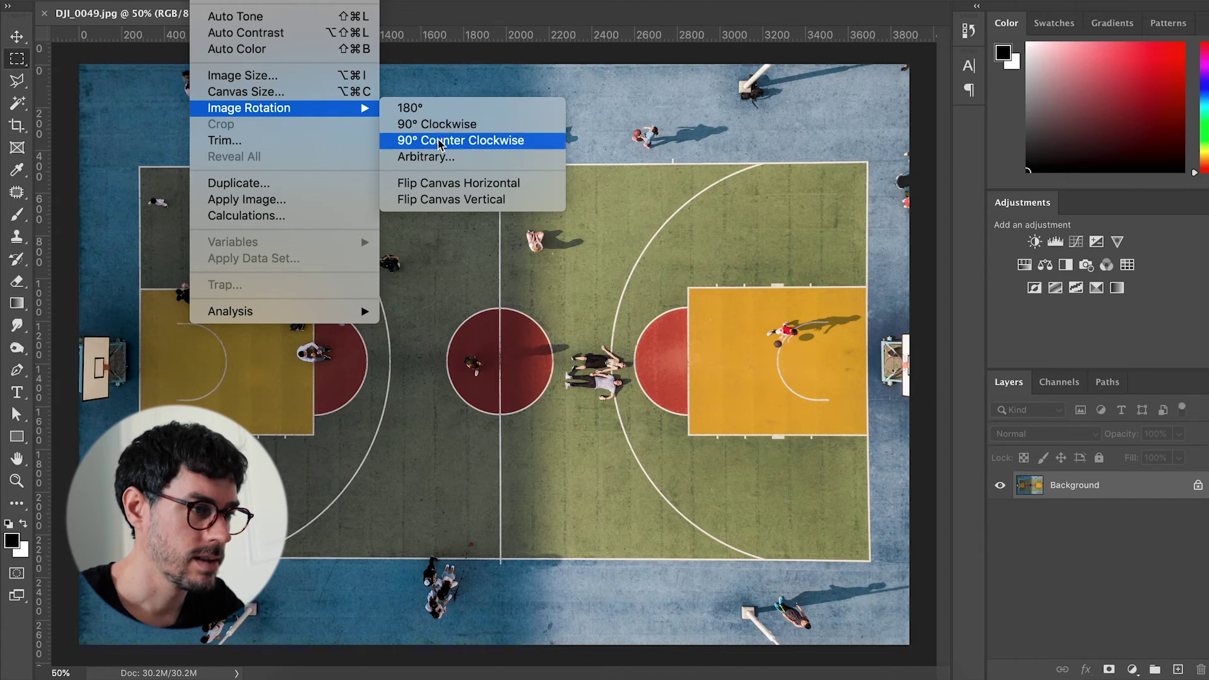
{"action": "left_click", "coordinate": [440, 146]}
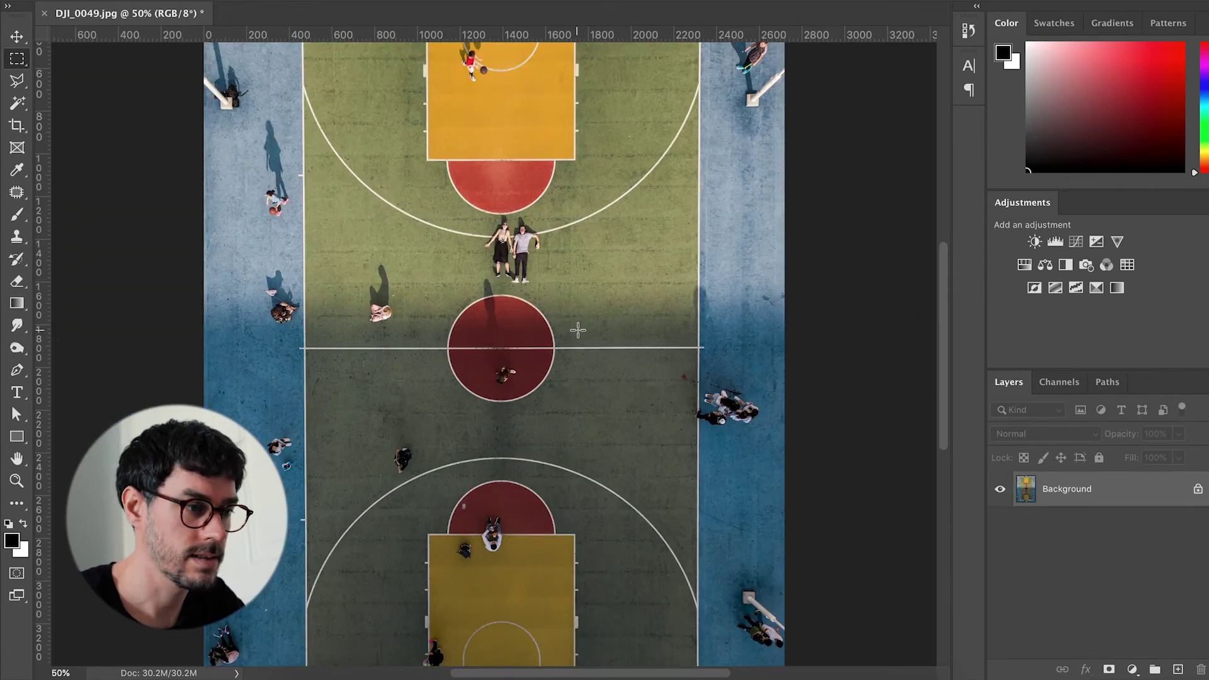
{"action": "scroll", "coordinate": [554, 470], "scroll_direction": "up", "scroll_amount": 1}
{"action": "key", "text": "ctrl+plus"}
{"action": "key", "text": "ctrl+plus"}
{"action": "key", "text": "ctrl+plus"}
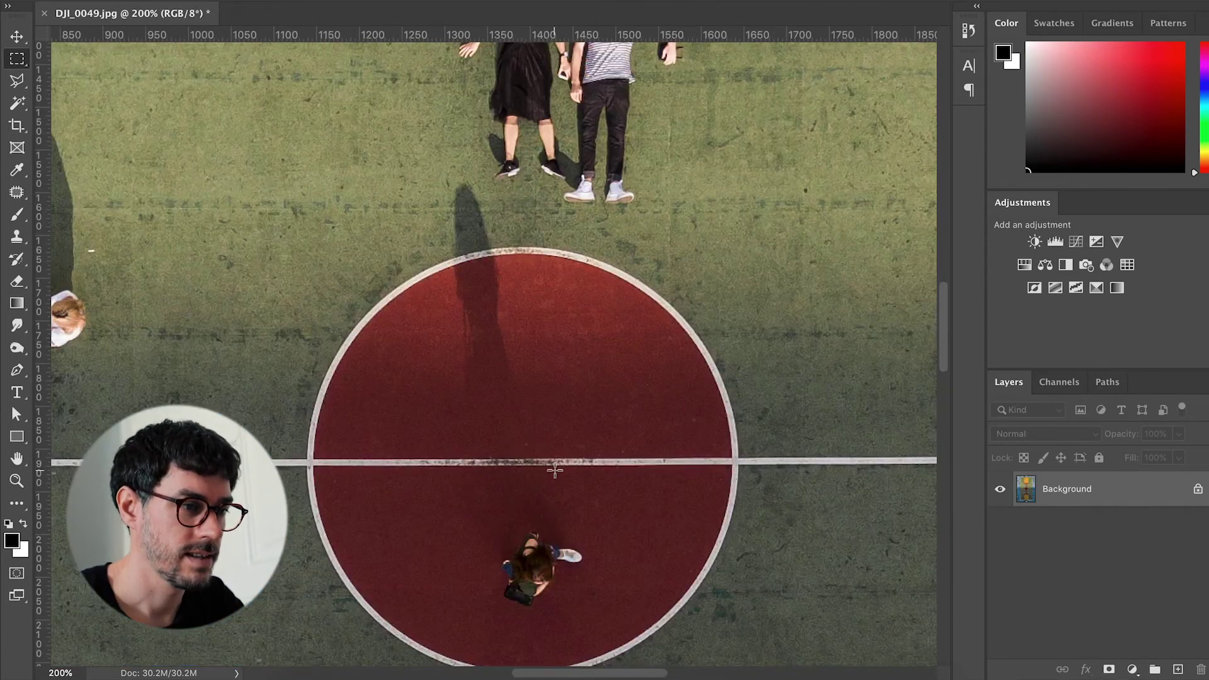
{"action": "left_click_drag", "start_coordinate": [546, 363], "coordinate": [529, 610]}
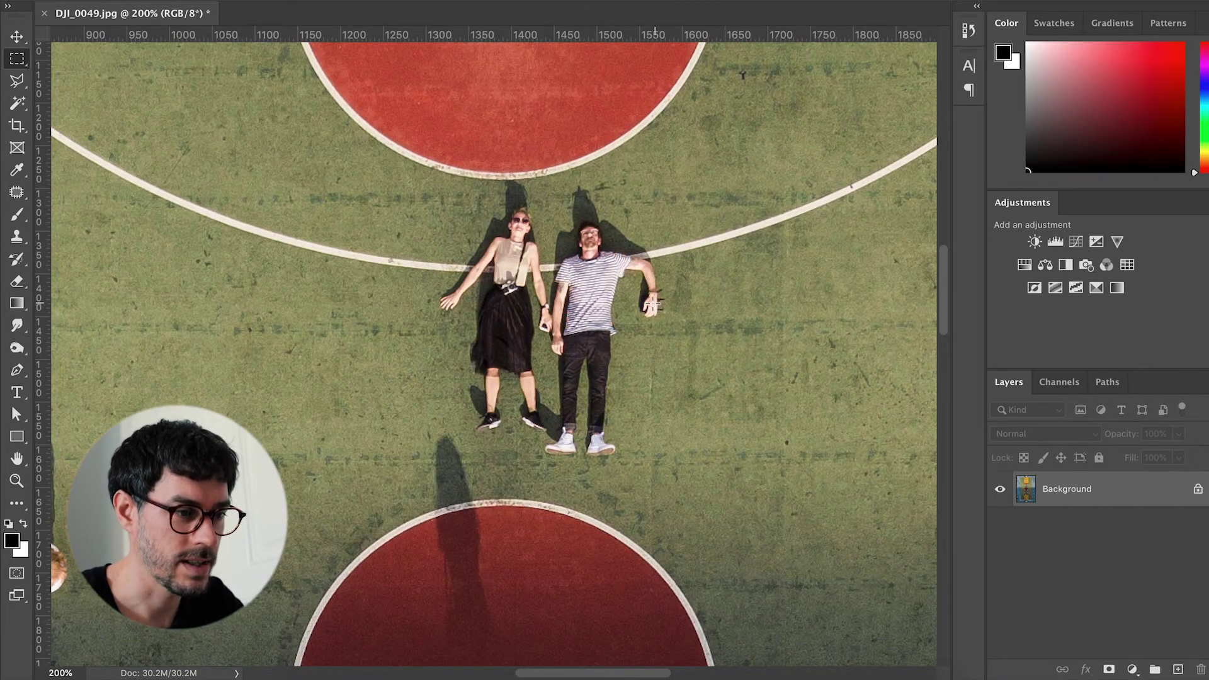
{"action": "key", "text": "ctrl+minus"}
{"action": "key", "text": "ctrl+minus"}
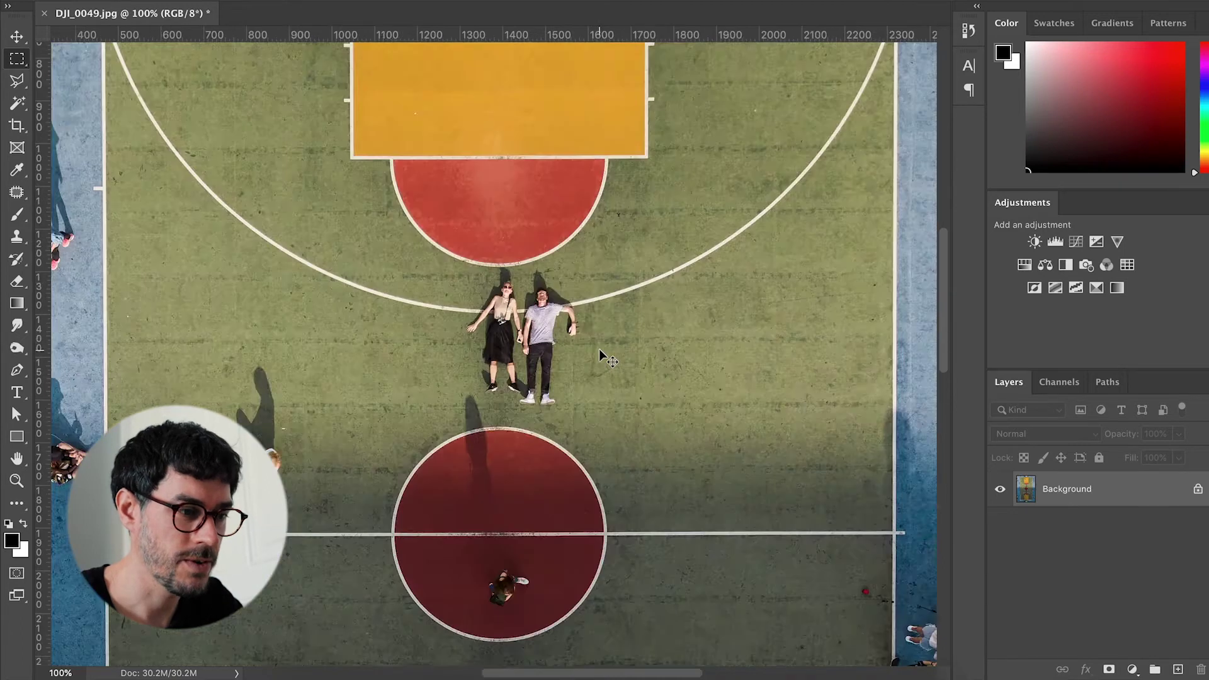
{"action": "key", "text": "ctrl+minus"}
{"action": "key", "text": "ctrl+minus"}
{"action": "key", "text": "ctrl+plus"}
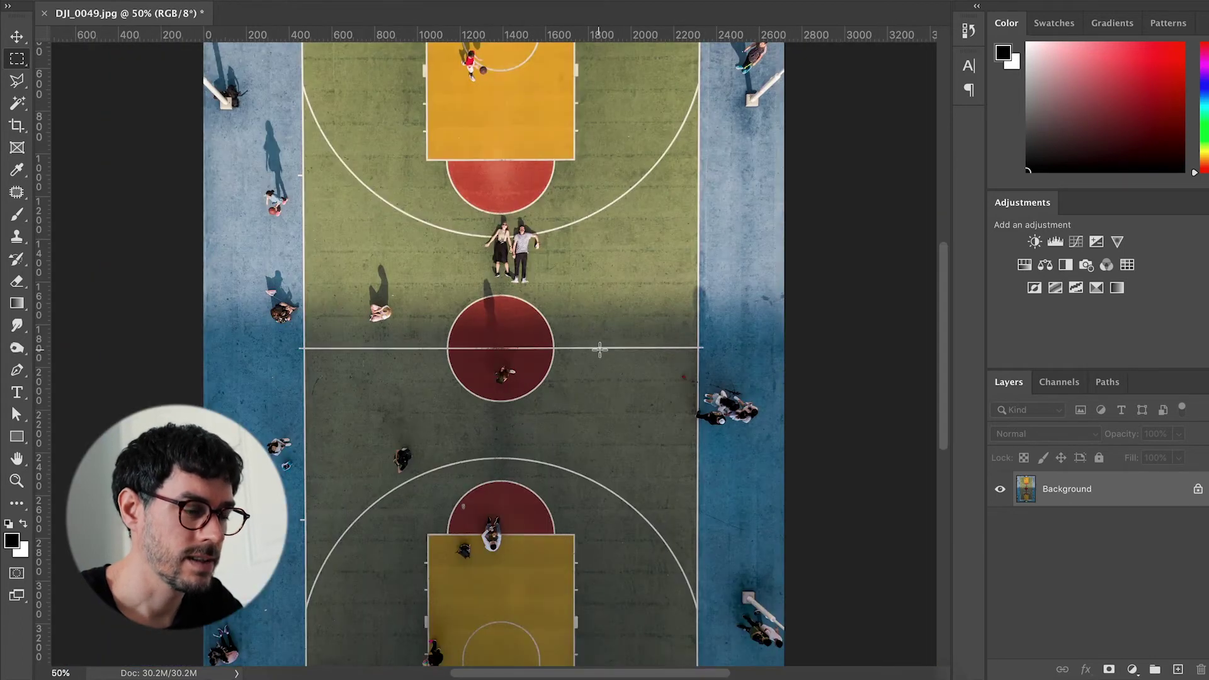
{"action": "left_click_drag", "start_coordinate": [595, 352], "coordinate": [596, 402]}
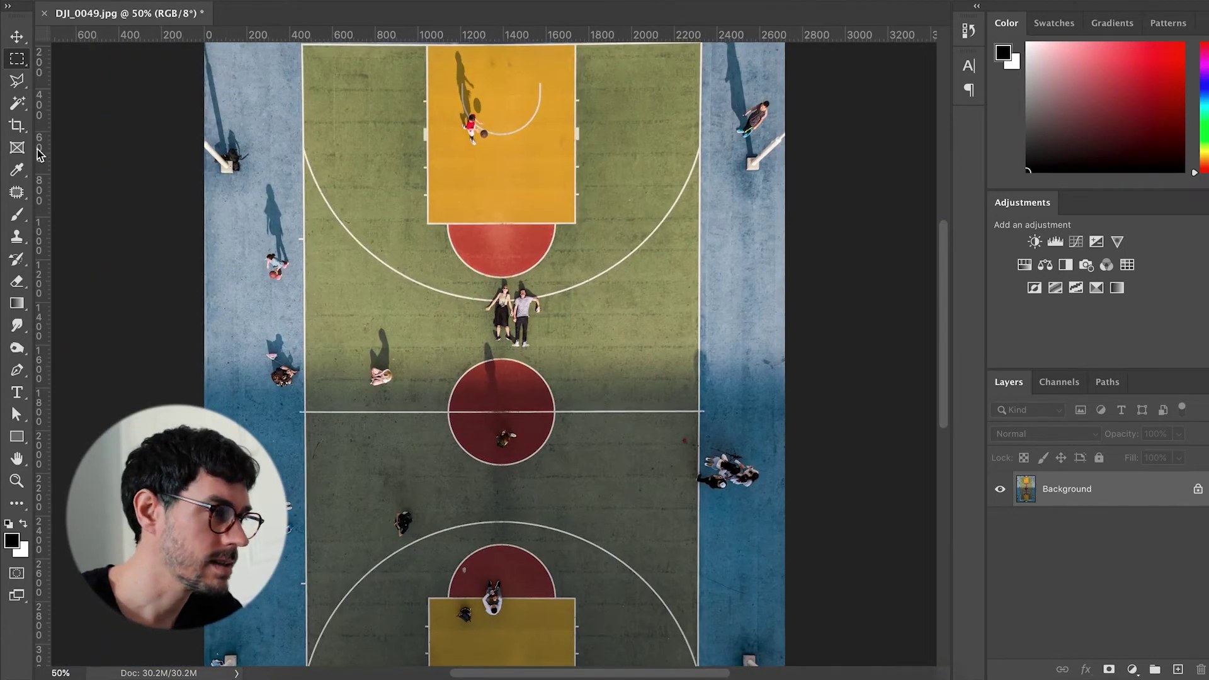
Step: Switch to the Single Row Marquee tool and centre the couple in the view
{"action": "right_click", "coordinate": [17, 58]}
{"action": "left_click", "coordinate": [49, 90]}
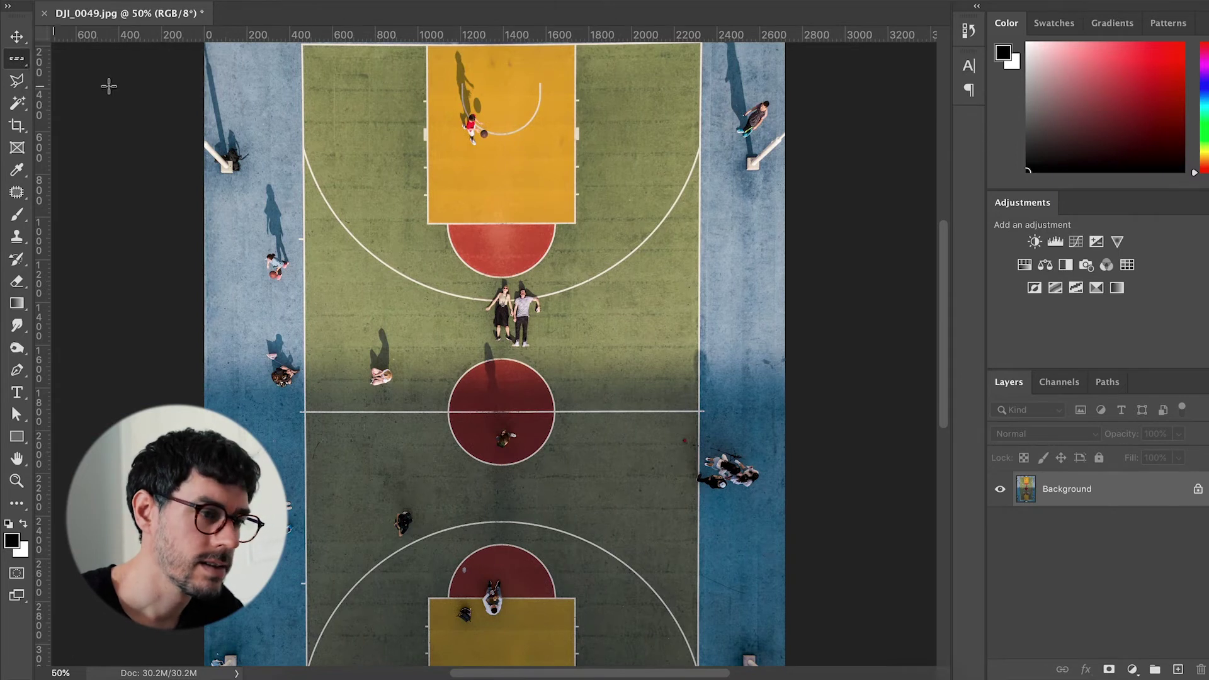
{"action": "scroll", "coordinate": [540, 364], "scroll_direction": "up", "scroll_amount": 1}
{"action": "scroll", "coordinate": [541, 364], "scroll_direction": "up", "scroll_amount": 1}
{"action": "left_click_drag", "start_coordinate": [510, 299], "coordinate": [464, 359]}
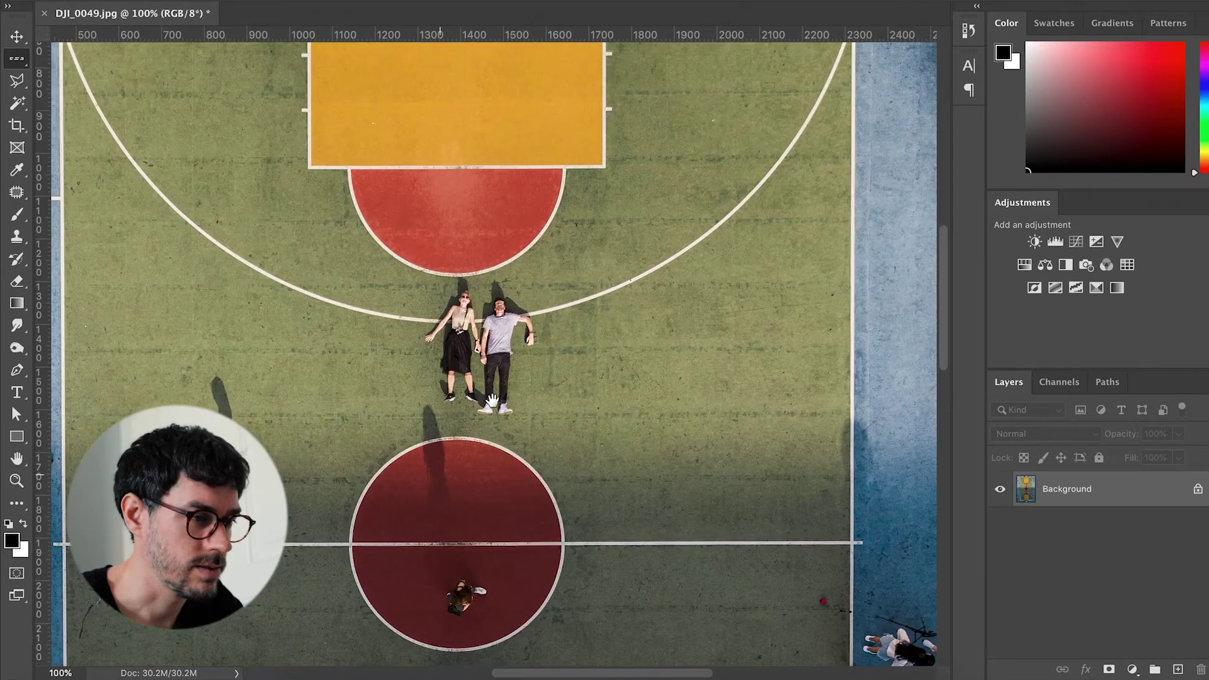
Step: Select a one-pixel row across the couple's legs and copy it to a new layer
{"action": "left_click", "coordinate": [394, 355]}
{"action": "left_click_drag", "start_coordinate": [394, 356], "coordinate": [402, 382]}
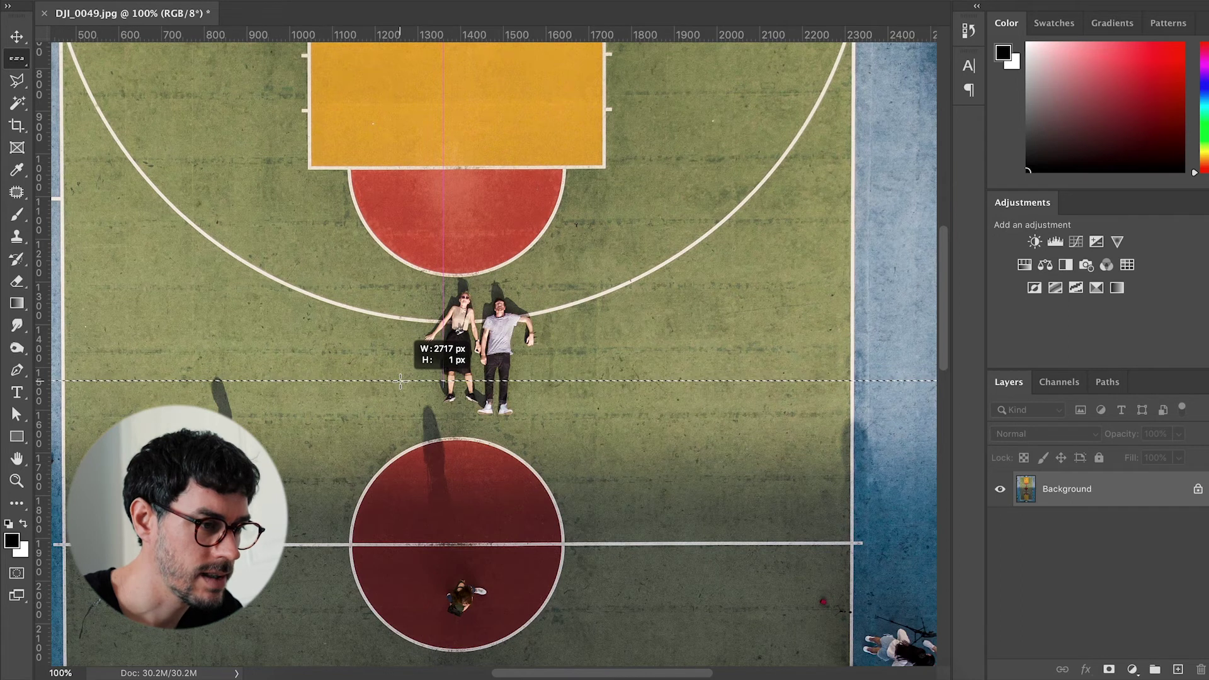
{"action": "left_click_drag", "start_coordinate": [400, 380], "coordinate": [399, 380]}
{"action": "key", "text": "ctrl+minus"}
{"action": "key", "text": "ctrl+minus"}
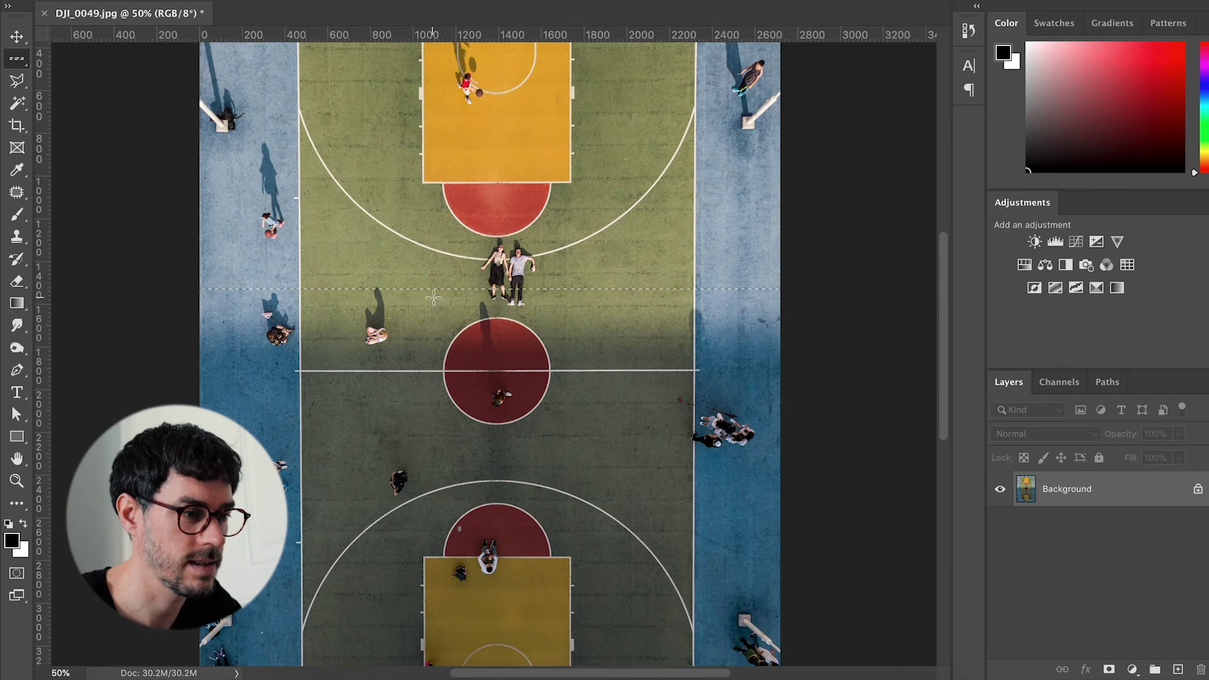
{"action": "key", "text": "ctrl+j"}
Step: Free Transform the copied one-pixel row, stretching it down over the court into streaks
{"action": "key", "text": "ctrl+t"}
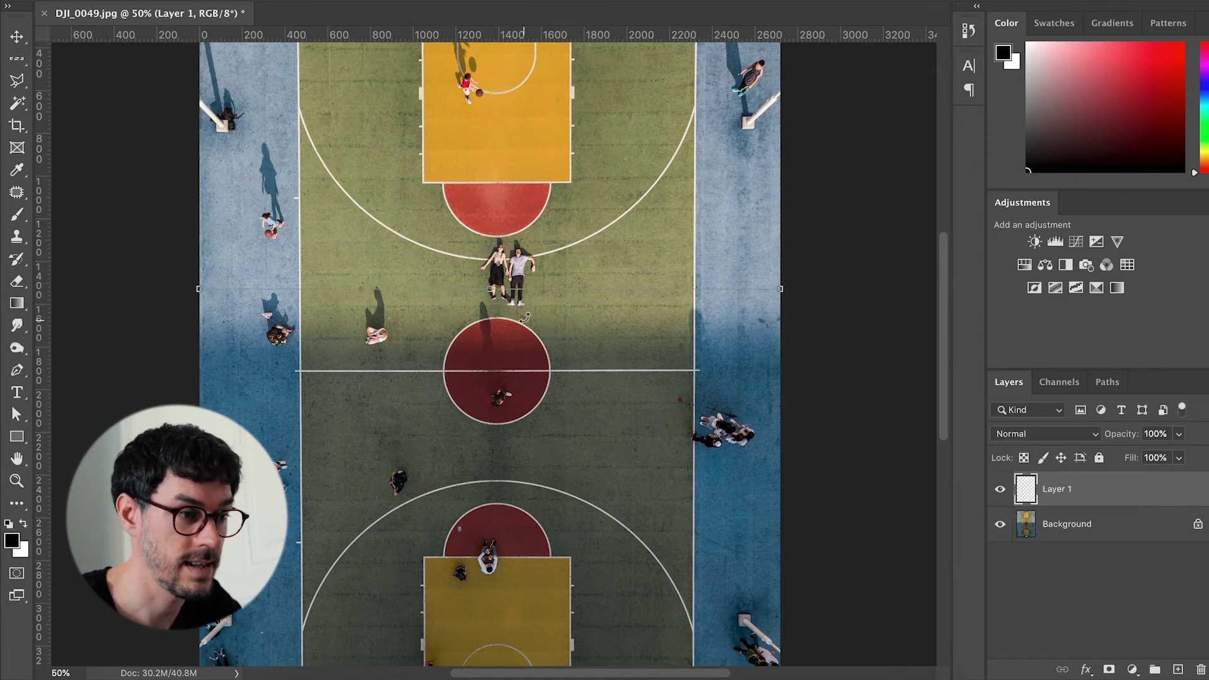
{"action": "left_click_drag", "start_coordinate": [495, 290], "coordinate": [548, 664]}
{"action": "key", "text": "Return"}
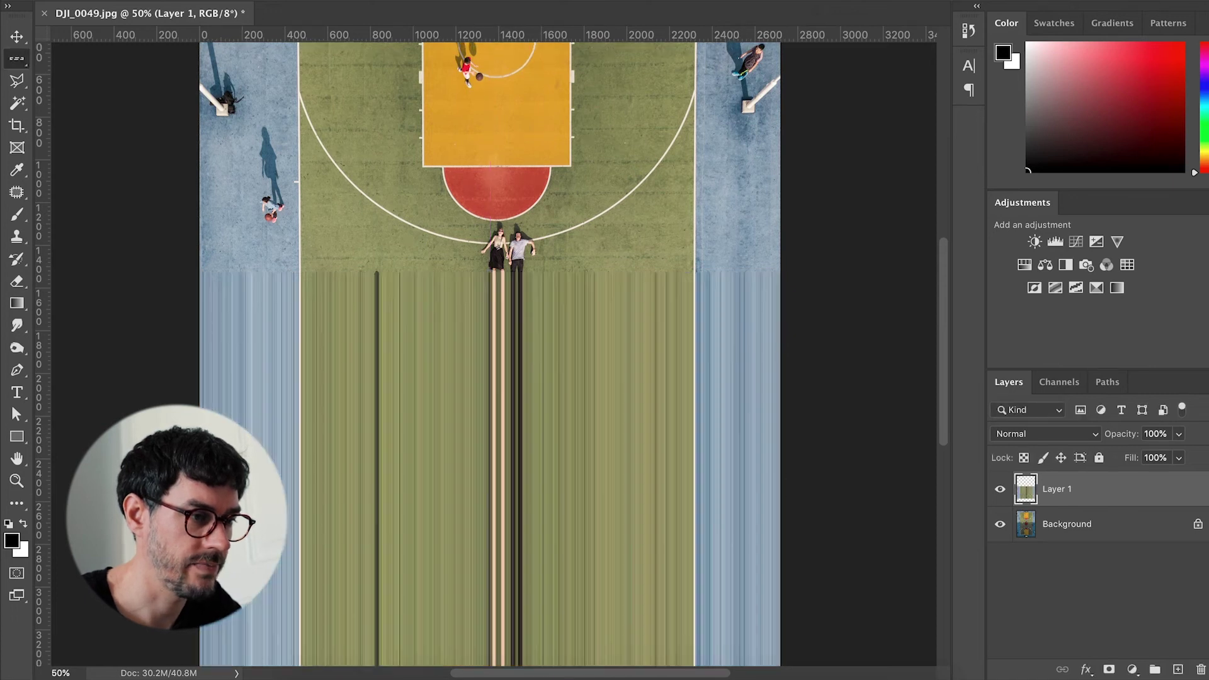
{"action": "key", "text": "ctrl+minus"}
Step: Extend the vertical streaks down to the bottom of the canvas and zoom in on them
{"action": "key", "text": "ctrl+t"}
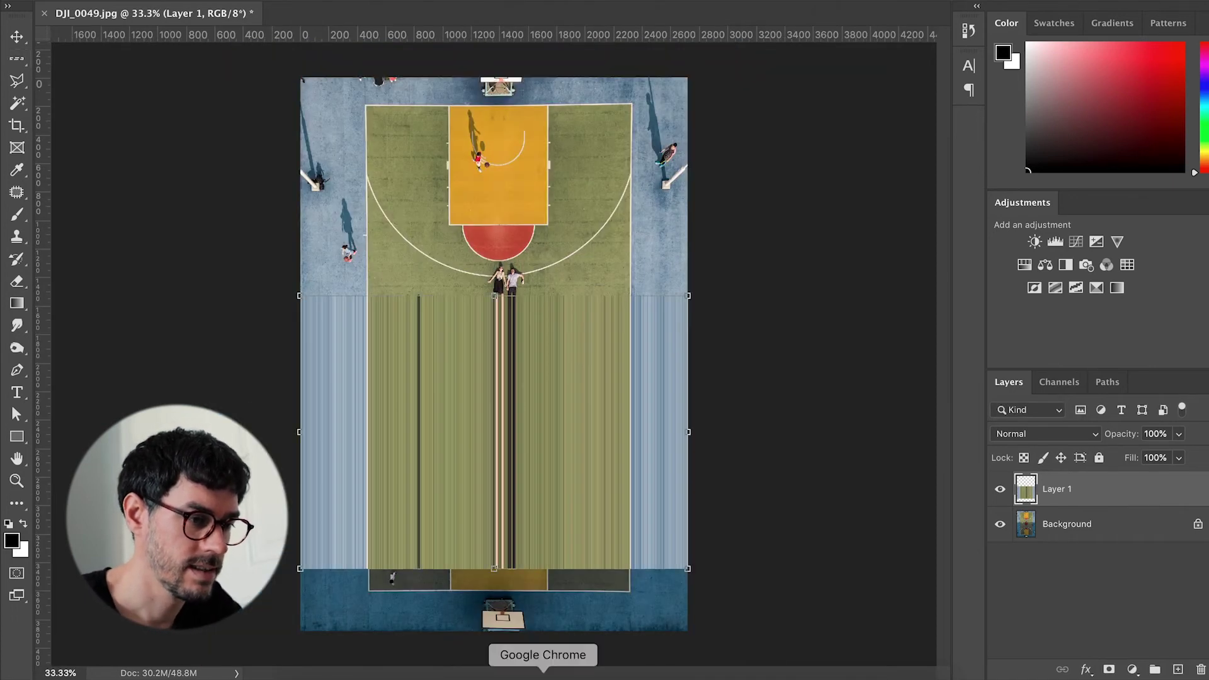
{"action": "left_click_drag", "start_coordinate": [495, 565], "coordinate": [495, 654]}
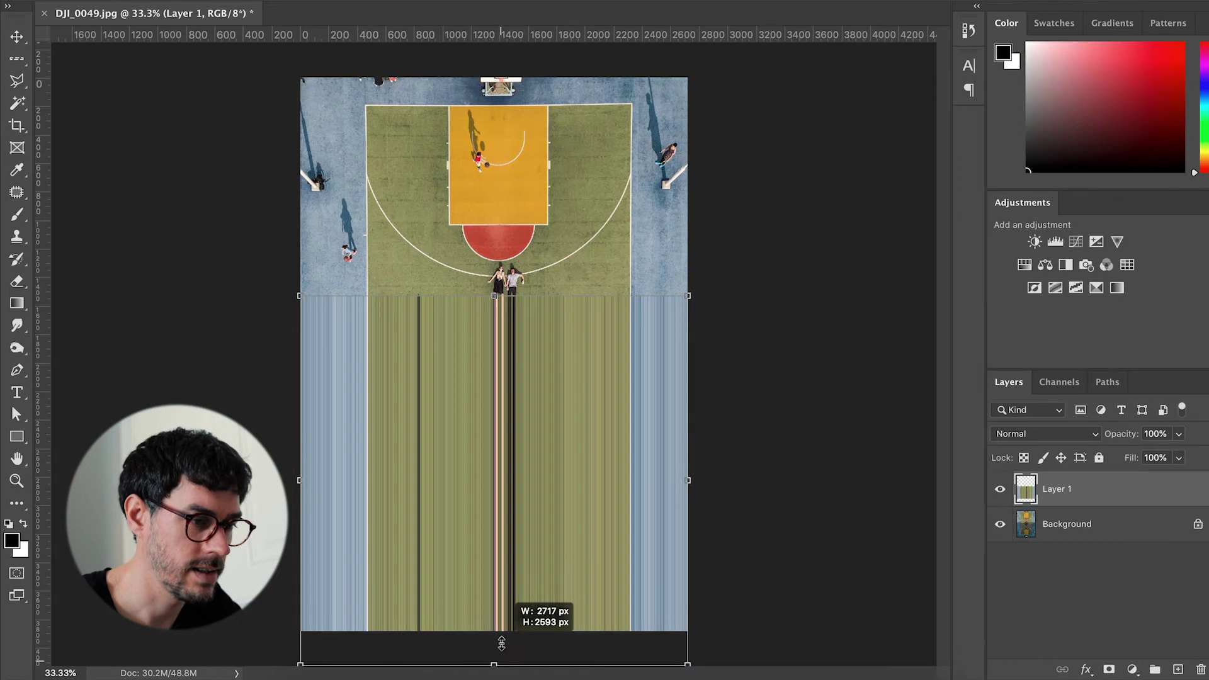
{"action": "key", "text": "Return"}
{"action": "key", "text": "ctrl+plus"}
{"action": "key", "text": "ctrl+plus"}
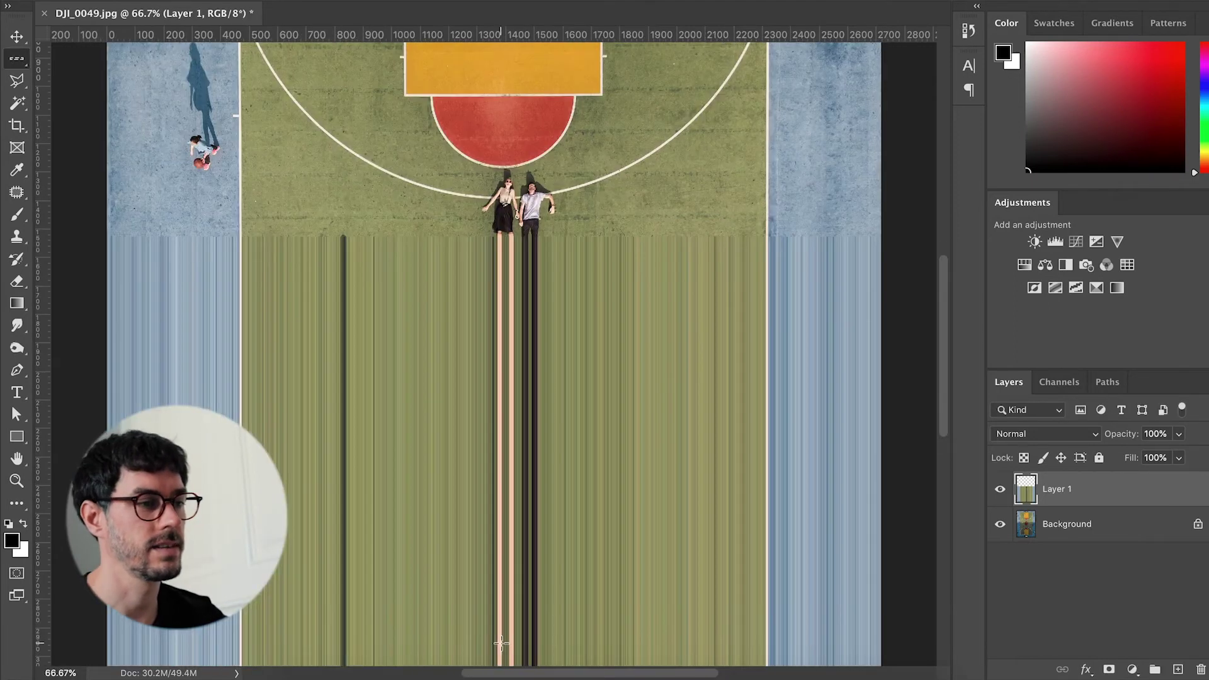
{"action": "scroll", "coordinate": [501, 642], "scroll_direction": "down", "scroll_amount": 5}
{"action": "scroll", "coordinate": [502, 642], "scroll_direction": "up", "scroll_amount": 1}
Step: Scan the streaks up close, then zoom out and select the Background layer
{"action": "scroll", "coordinate": [501, 642], "scroll_direction": "up", "scroll_amount": 3}
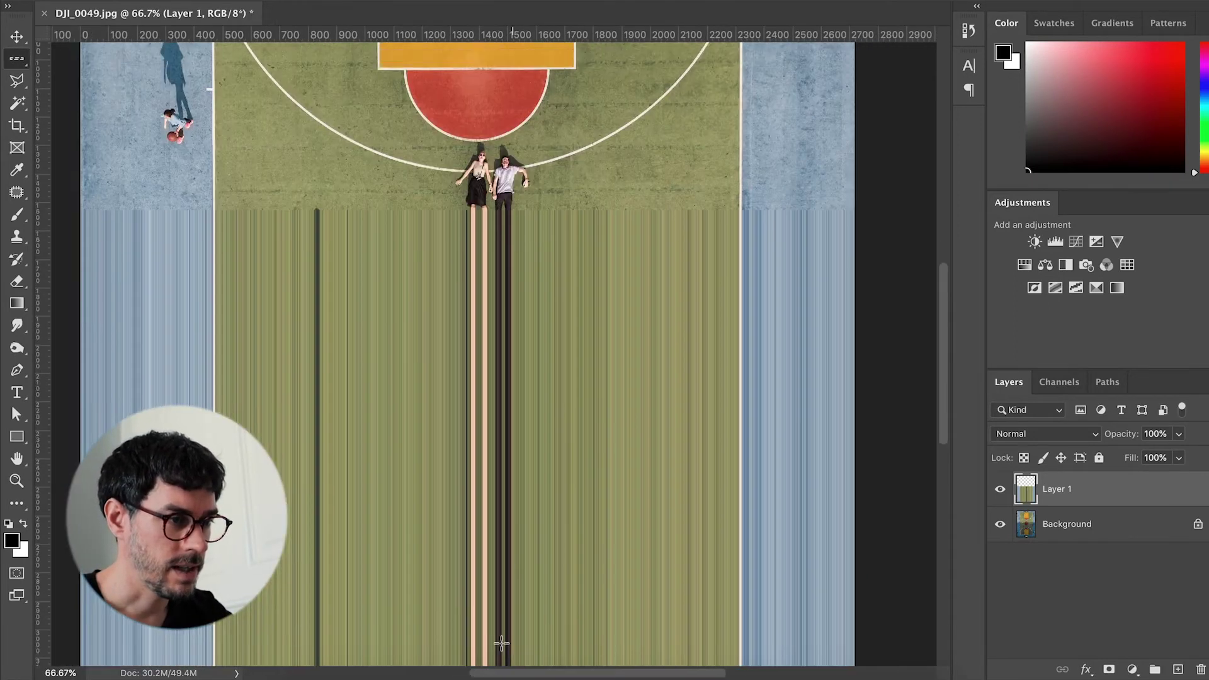
{"action": "scroll", "coordinate": [501, 642], "scroll_direction": "up", "scroll_amount": 2}
{"action": "scroll", "coordinate": [501, 642], "scroll_direction": "up", "scroll_amount": 2}
{"action": "scroll", "coordinate": [501, 642], "scroll_direction": "up", "scroll_amount": 4}
{"action": "scroll", "coordinate": [501, 642], "scroll_direction": "up", "scroll_amount": 3}
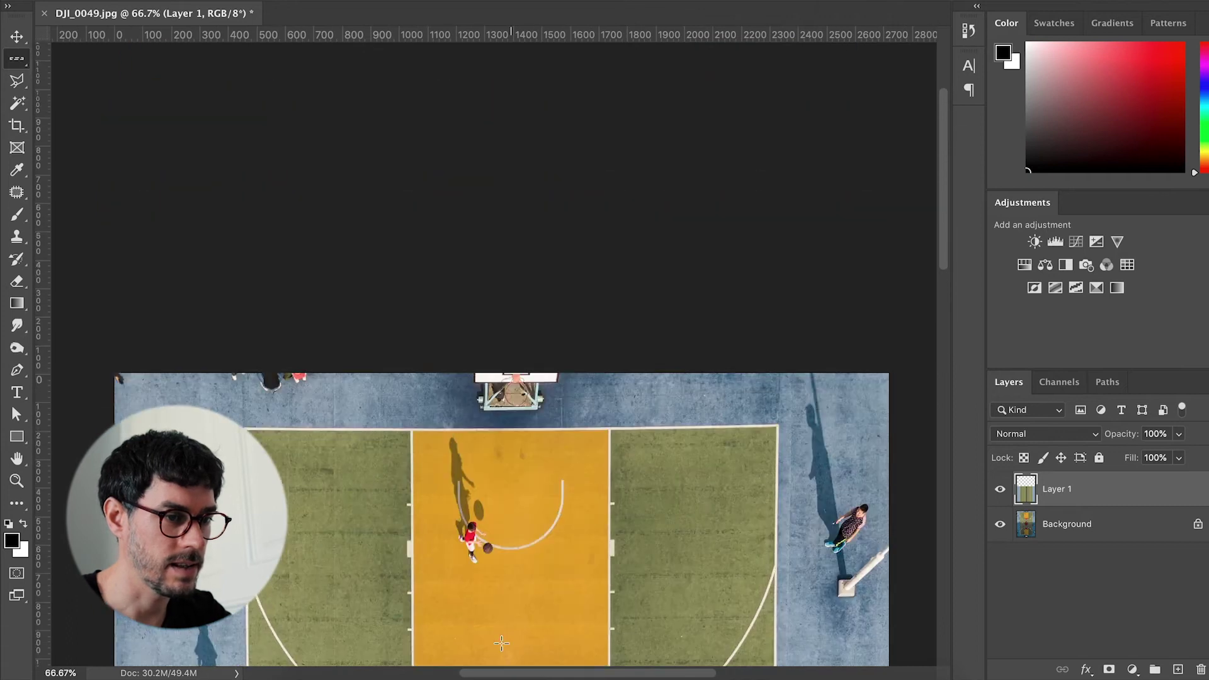
{"action": "scroll", "coordinate": [501, 642], "scroll_direction": "down", "scroll_amount": 2}
{"action": "scroll", "coordinate": [501, 642], "scroll_direction": "down", "scroll_amount": 1}
{"action": "scroll", "coordinate": [500, 642], "scroll_direction": "down", "scroll_amount": 3}
{"action": "key", "text": "ctrl+minus"}
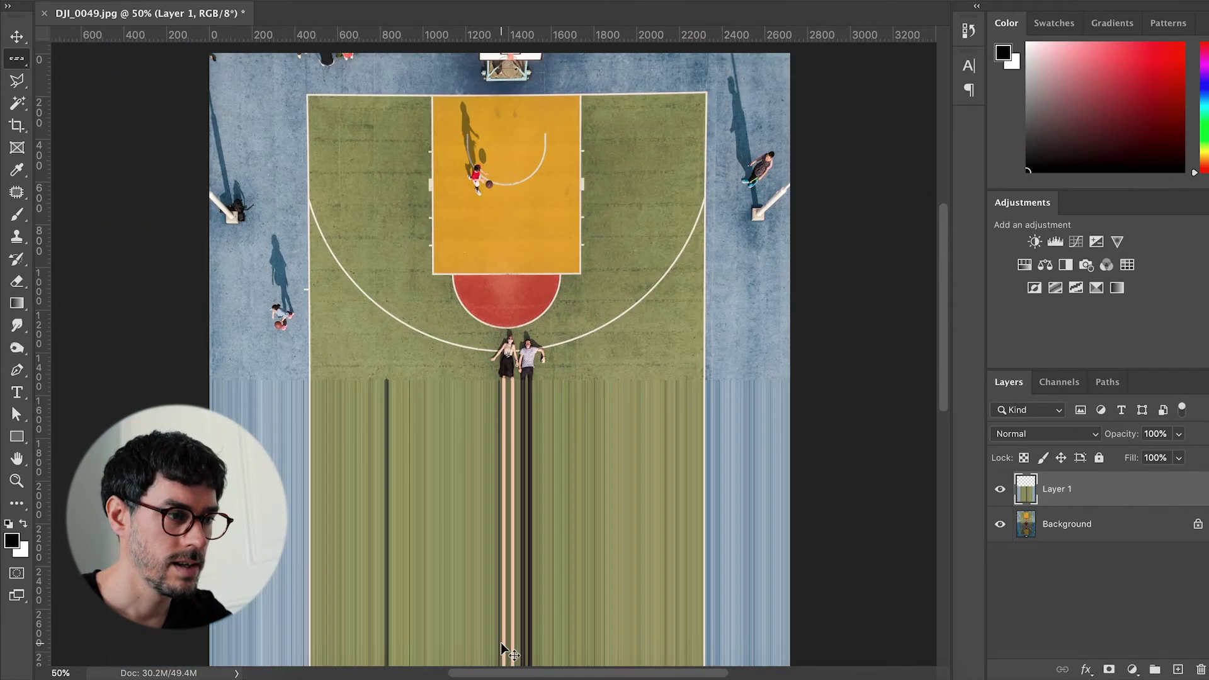
{"action": "key", "text": "ctrl+minus"}
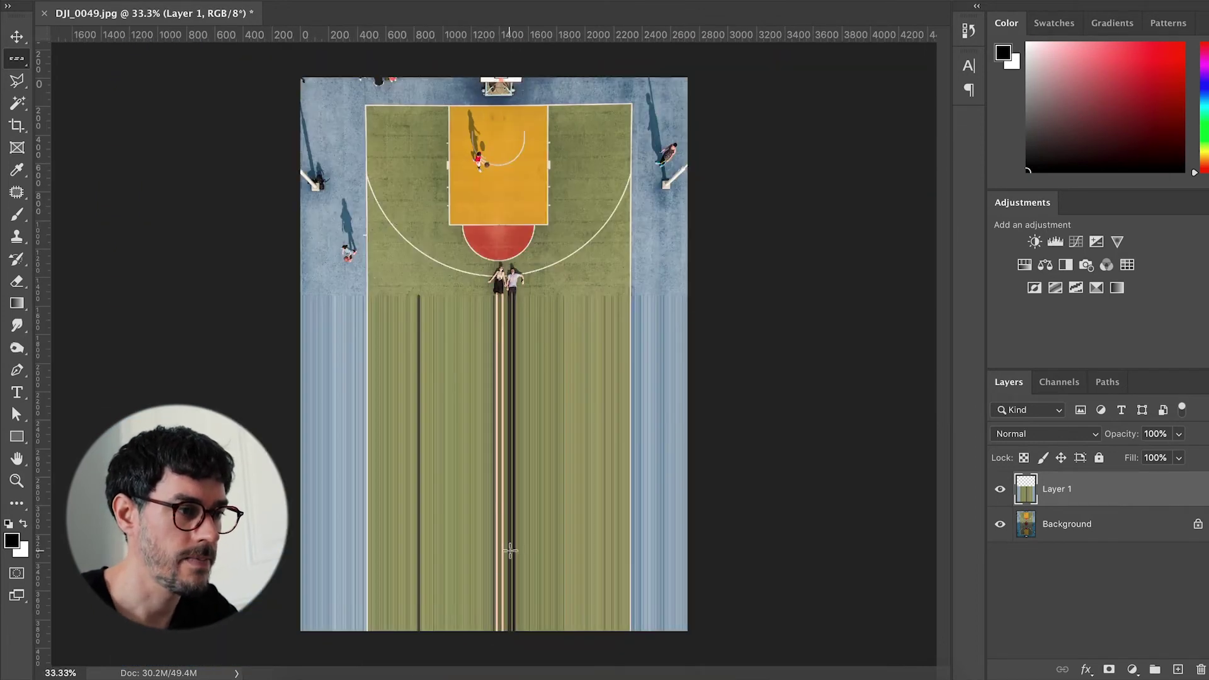
{"action": "left_click", "coordinate": [1044, 527]}
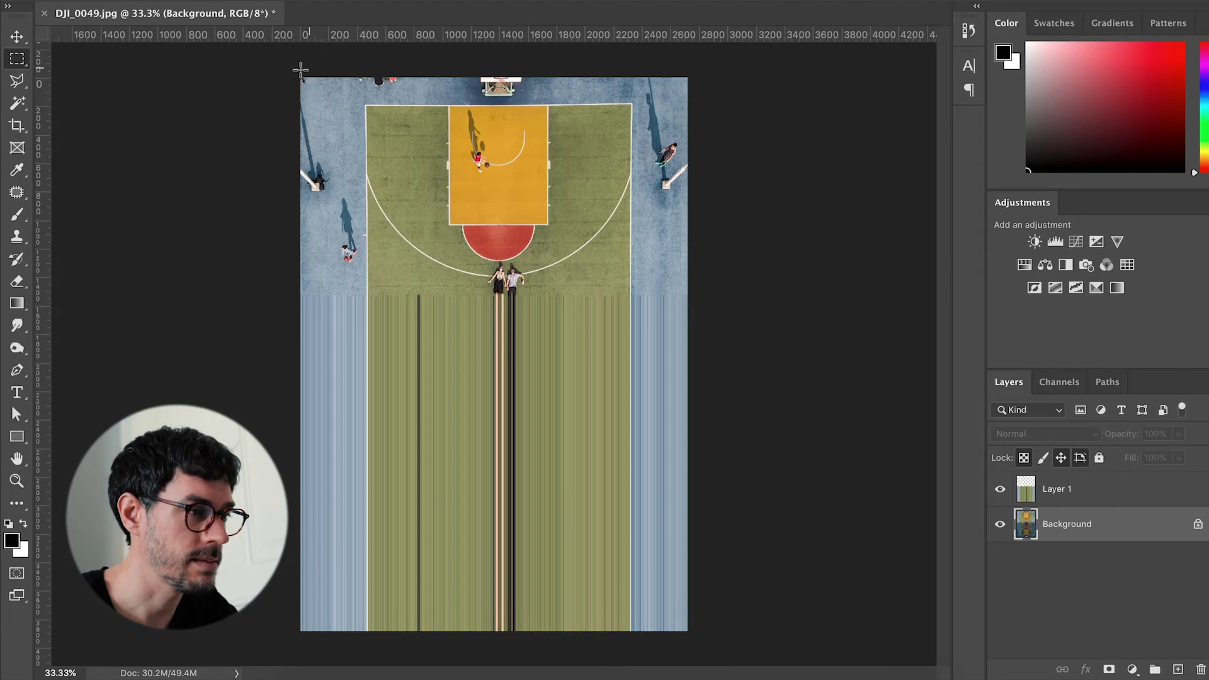
Step: Marquee the upper photo, then show Layer 1's streak bounds with the rulers visible
{"action": "mouse_move", "coordinate": [295, 70]}
{"action": "left_mouse_down"}
{"action": "mouse_move", "coordinate": [611, 250]}
{"action": "mouse_move", "coordinate": [716, 291]}
{"action": "left_mouse_up"}
{"action": "key", "text": "ctrl+plus"}
{"action": "key", "text": "ctrl+plus"}
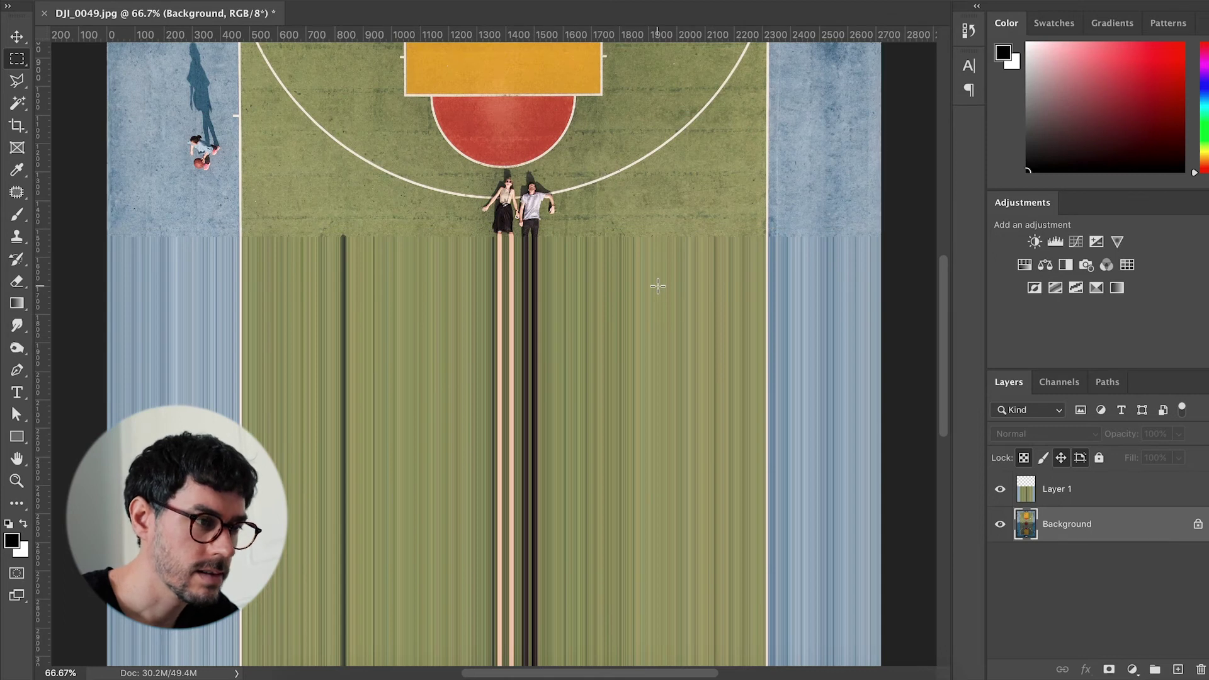
{"action": "key", "text": "ctrl+r"}
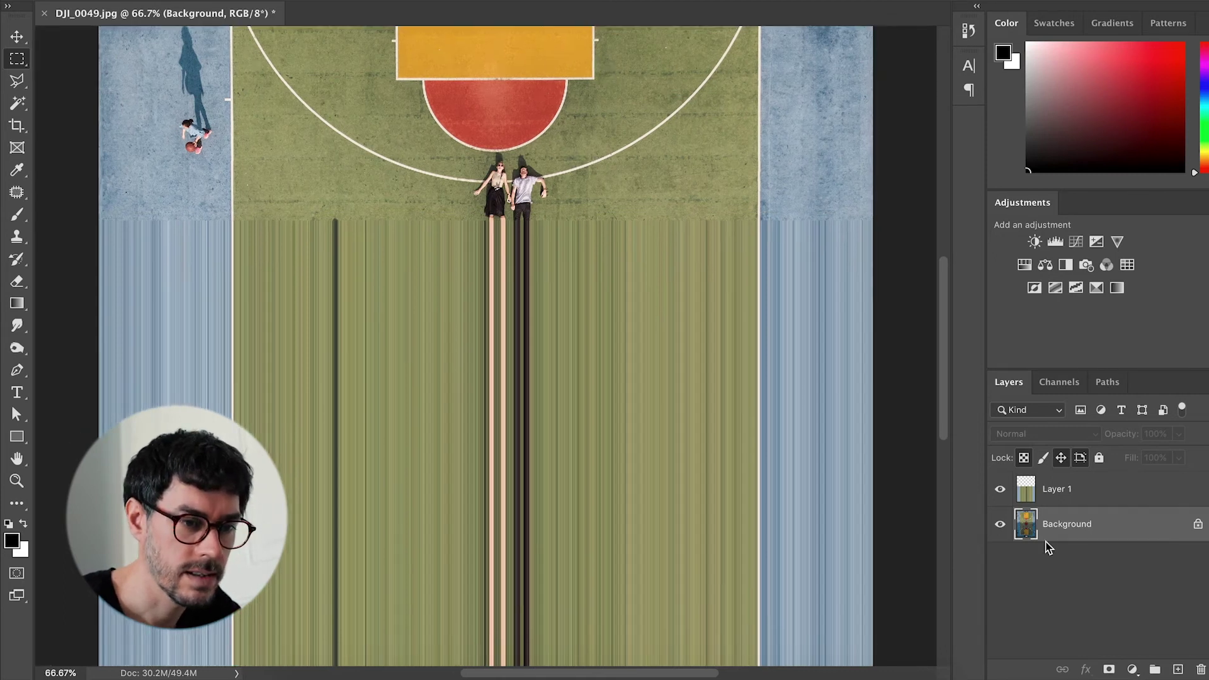
{"action": "left_click", "coordinate": [1022, 494]}
{"action": "key", "text": "ctrl+t"}
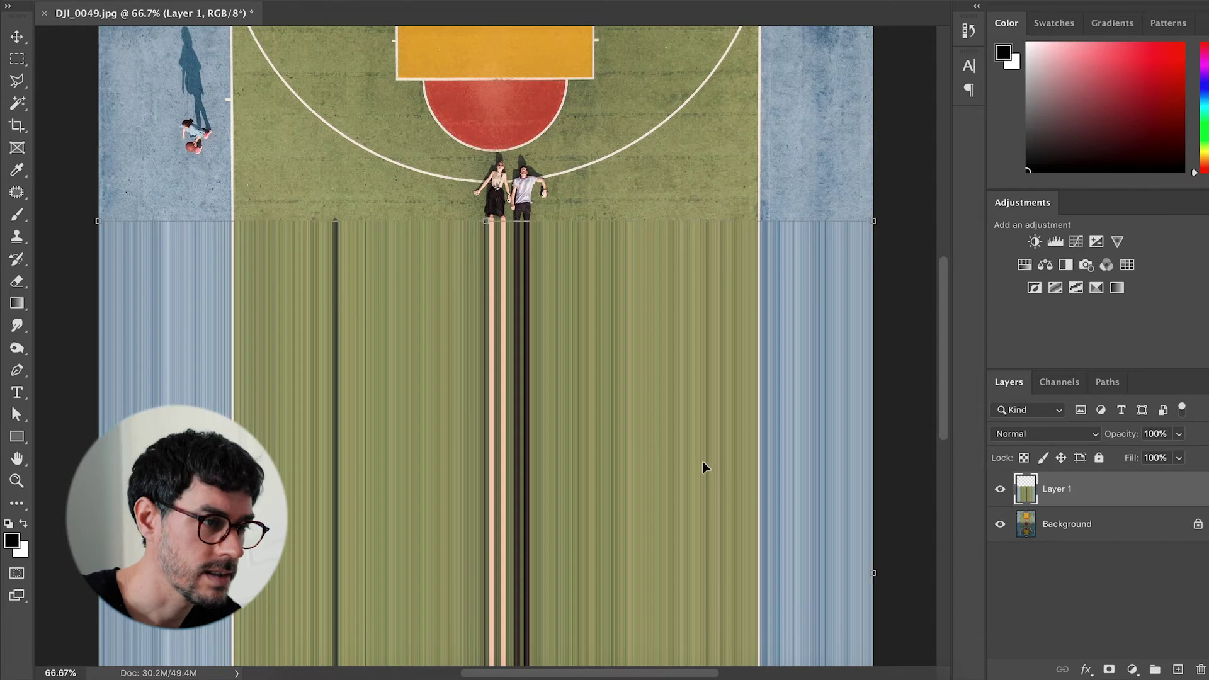
{"action": "key", "text": "ctrl+r"}
Step: Place a horizontal guide along the top of the streaks and reselect the Background layer
{"action": "left_click_drag", "start_coordinate": [582, 36], "coordinate": [596, 237]}
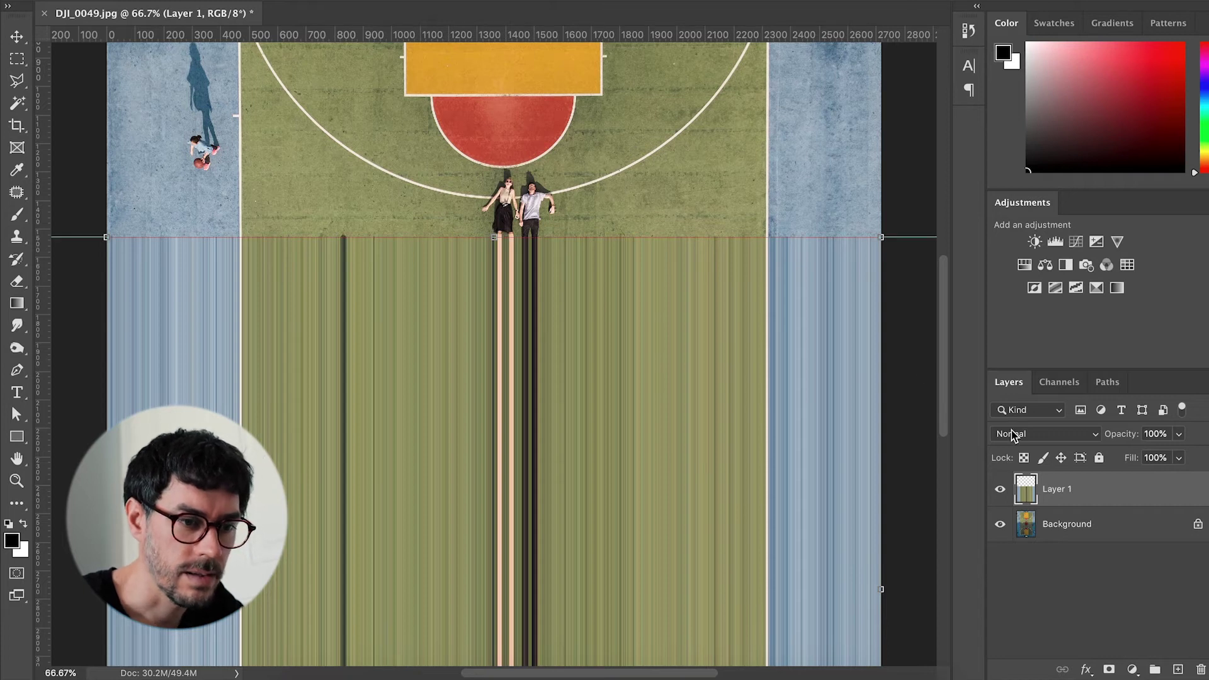
{"action": "key", "text": "m"}
{"action": "left_click", "coordinate": [1023, 532]}
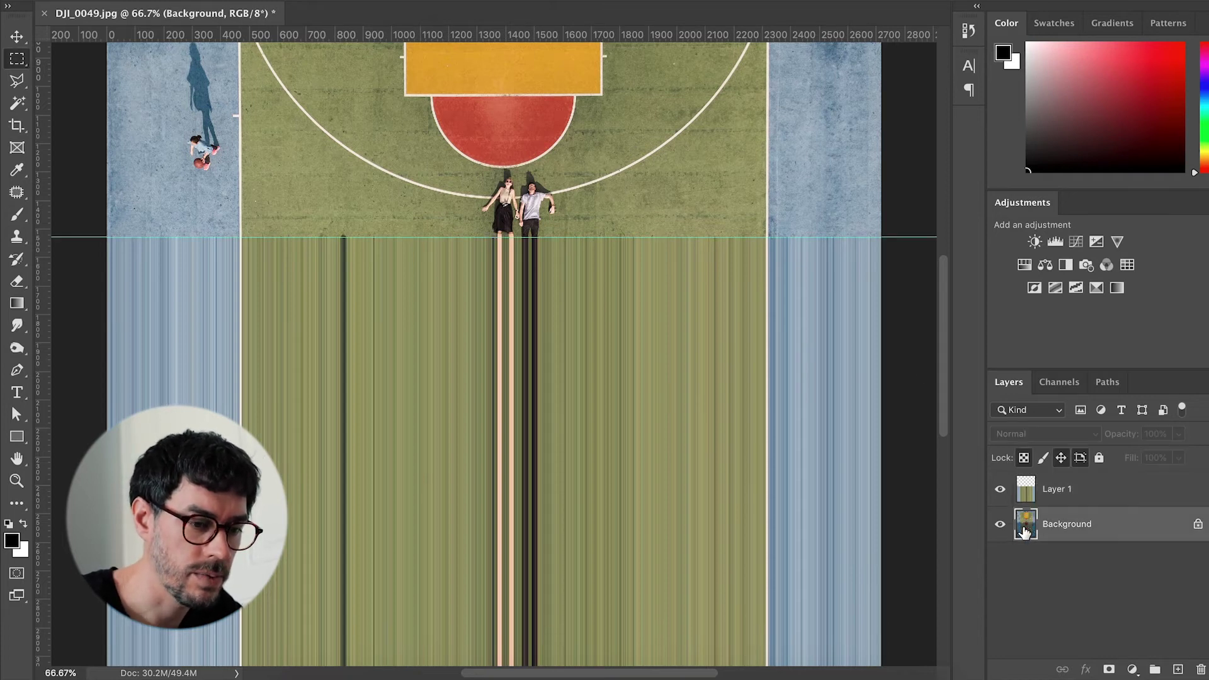
{"action": "key", "text": "ctrl+minus"}
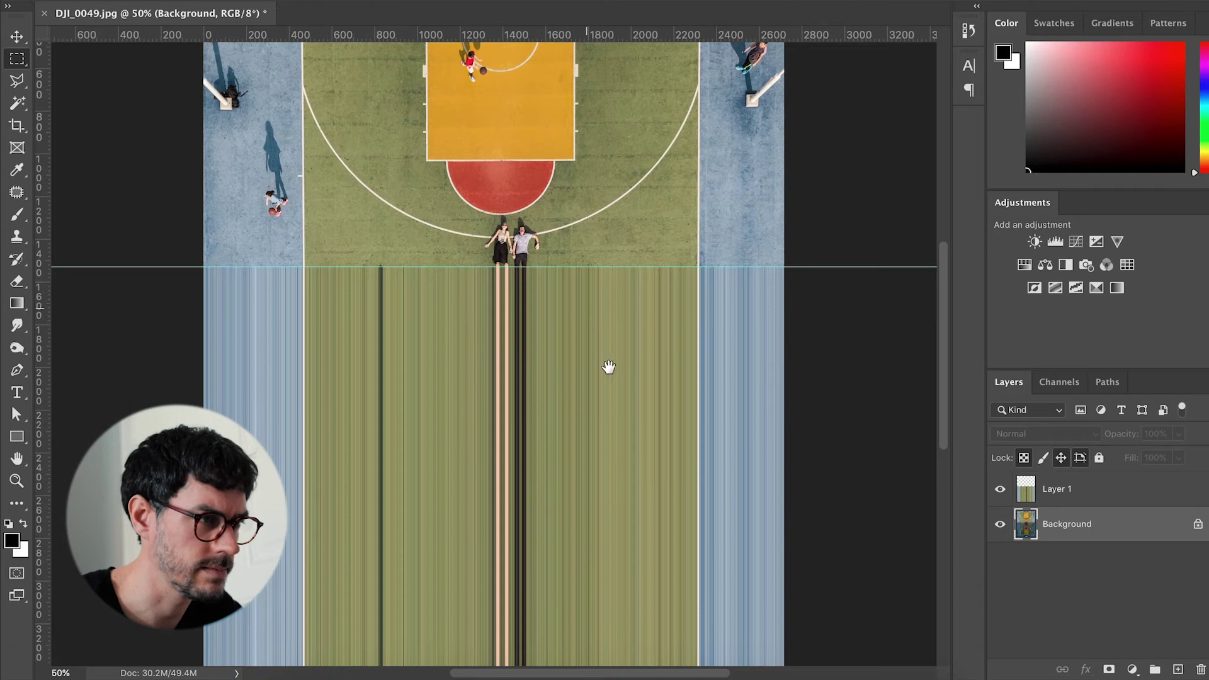
{"action": "scroll", "coordinate": [607, 364], "scroll_direction": "up", "scroll_amount": 3}
{"action": "scroll", "coordinate": [609, 399], "scroll_direction": "up", "scroll_amount": 3}
{"action": "scroll", "coordinate": [596, 480], "scroll_direction": "up", "scroll_amount": 1}
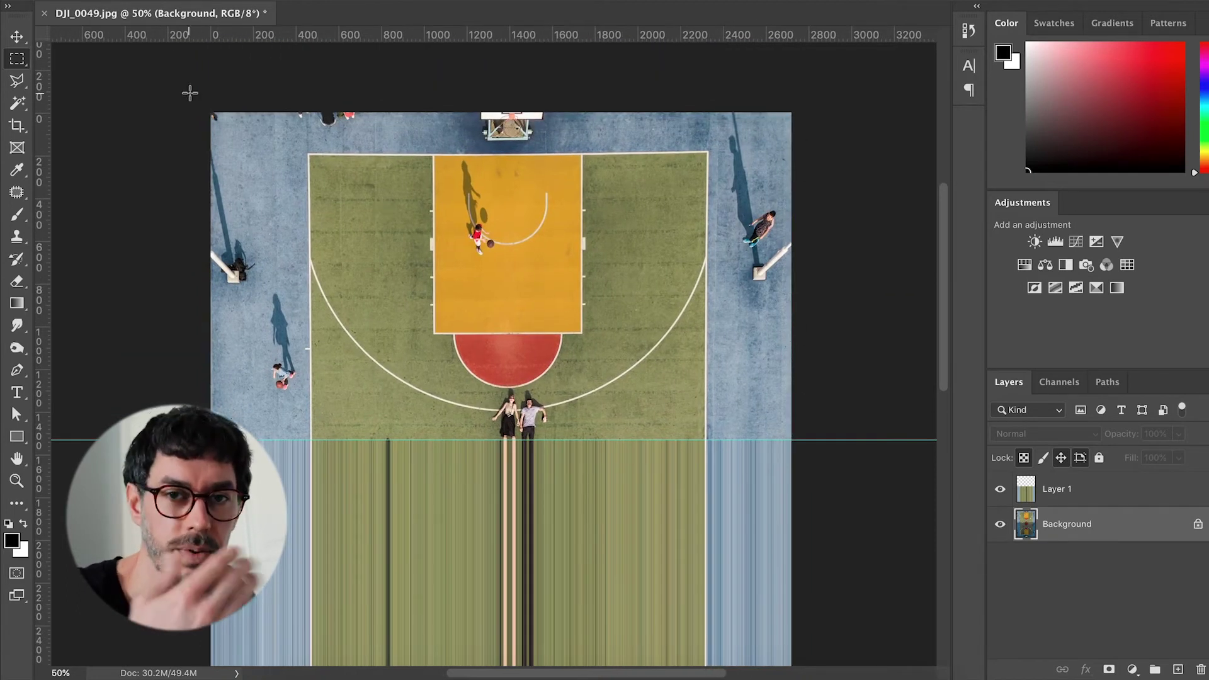
Step: Copy the court above the guide to a new top layer and drag it below the streaks
{"action": "mouse_move", "coordinate": [190, 93]}
{"action": "left_mouse_down"}
{"action": "mouse_move", "coordinate": [495, 353]}
{"action": "mouse_move", "coordinate": [804, 442]}
{"action": "left_mouse_up"}
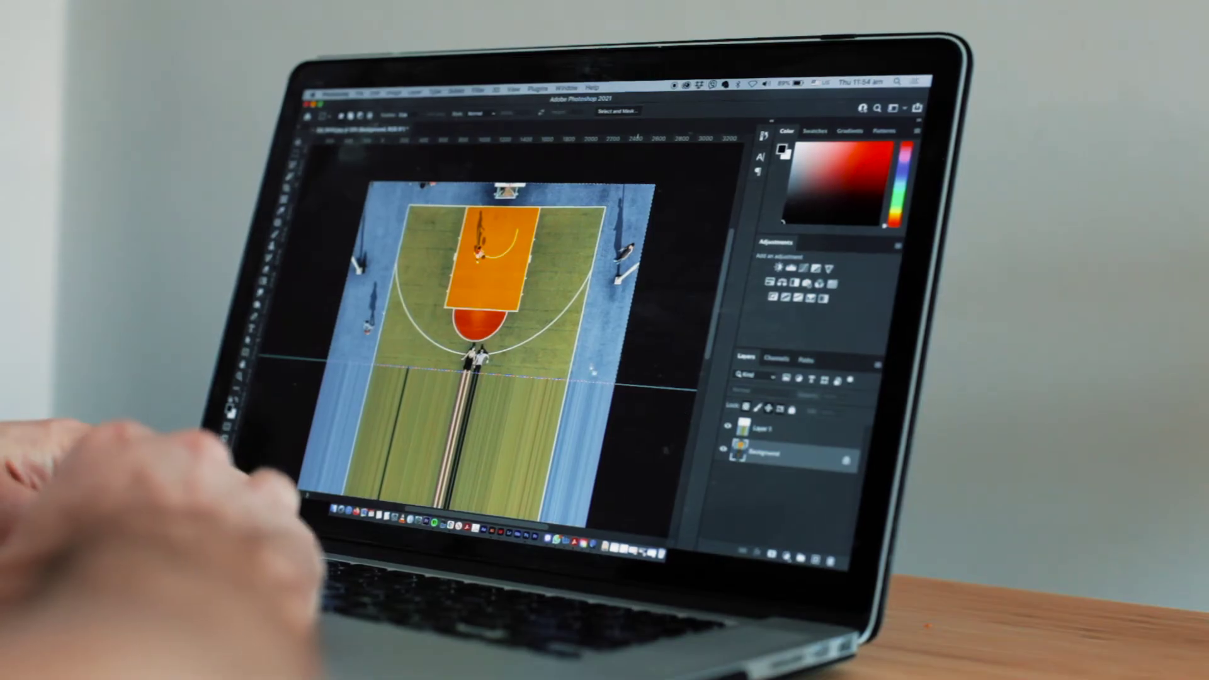
{"action": "key", "text": "ctrl+j"}
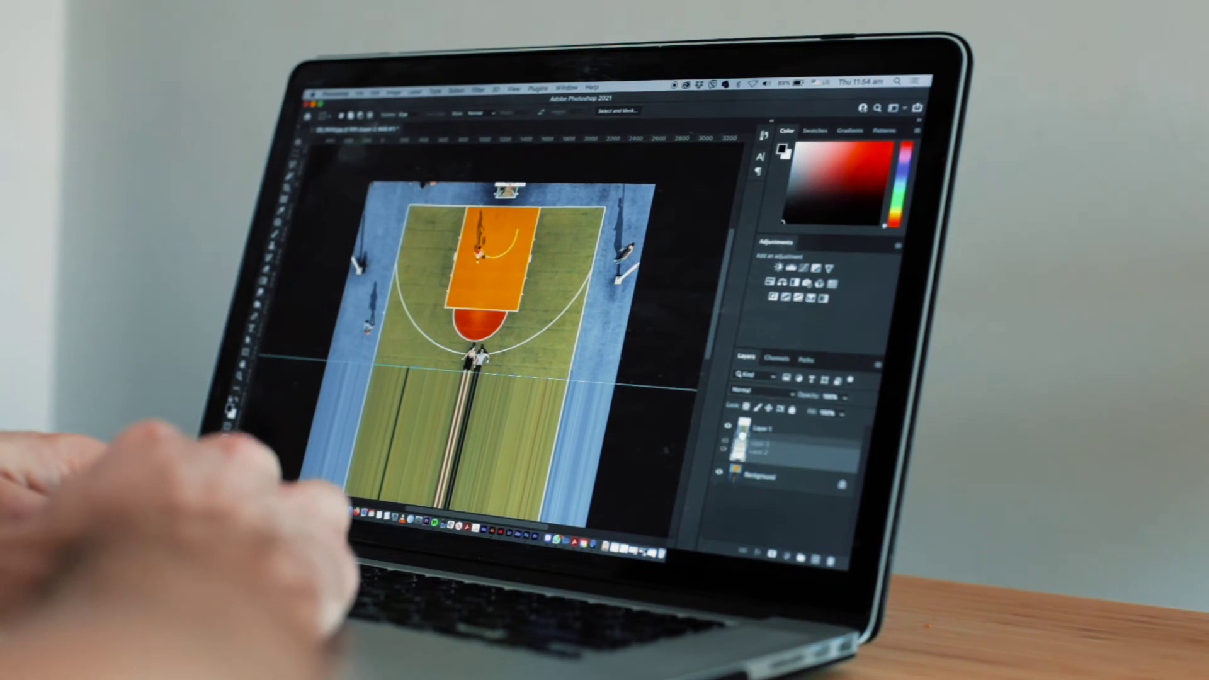
{"action": "key", "text": "ctrl+bracketright"}
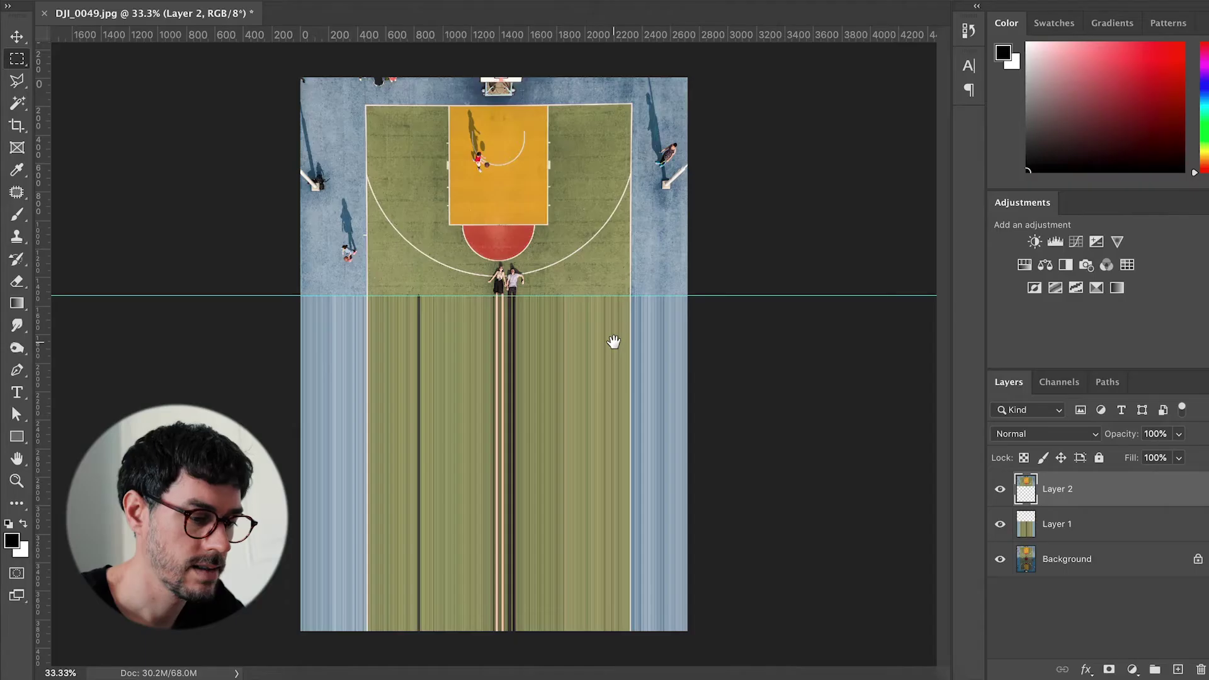
{"action": "key", "text": "v"}
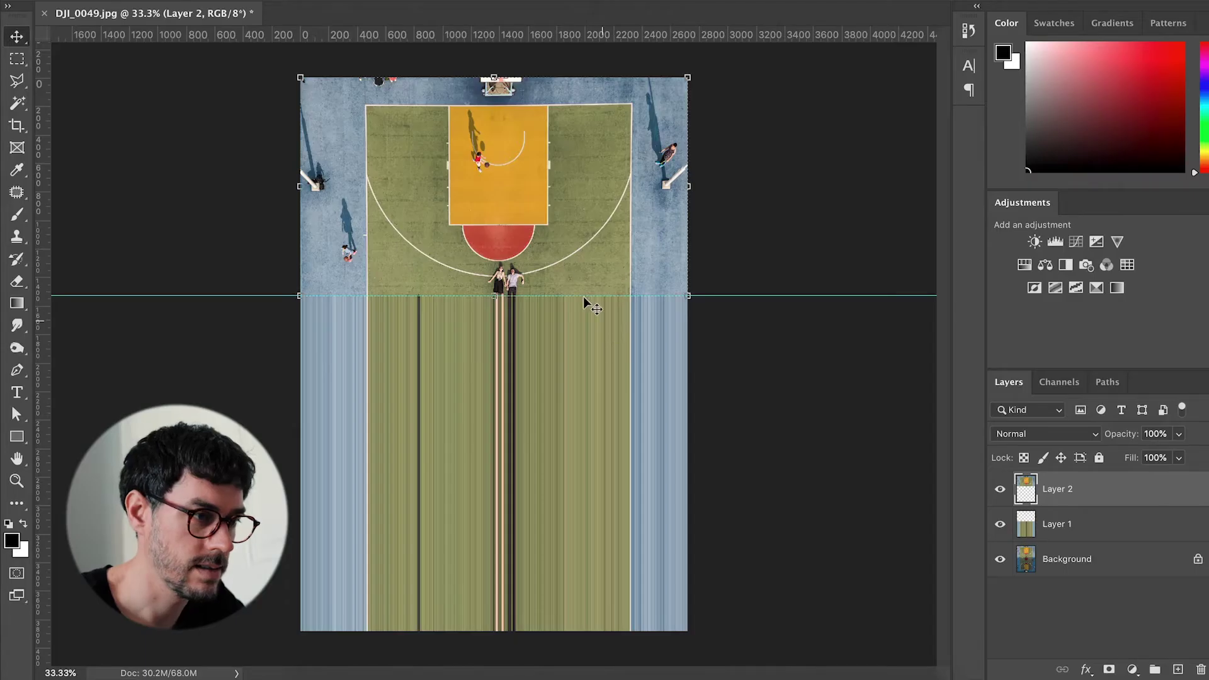
{"action": "mouse_move", "coordinate": [569, 270]}
{"action": "left_mouse_down"}
{"action": "mouse_move", "coordinate": [591, 537]}
{"action": "mouse_move", "coordinate": [588, 523]}
{"action": "left_mouse_up"}
Step: Rotate the court copy 180° and flip it horizontally to mirror the court, then hide guides
{"action": "key", "text": "ctrl+t"}
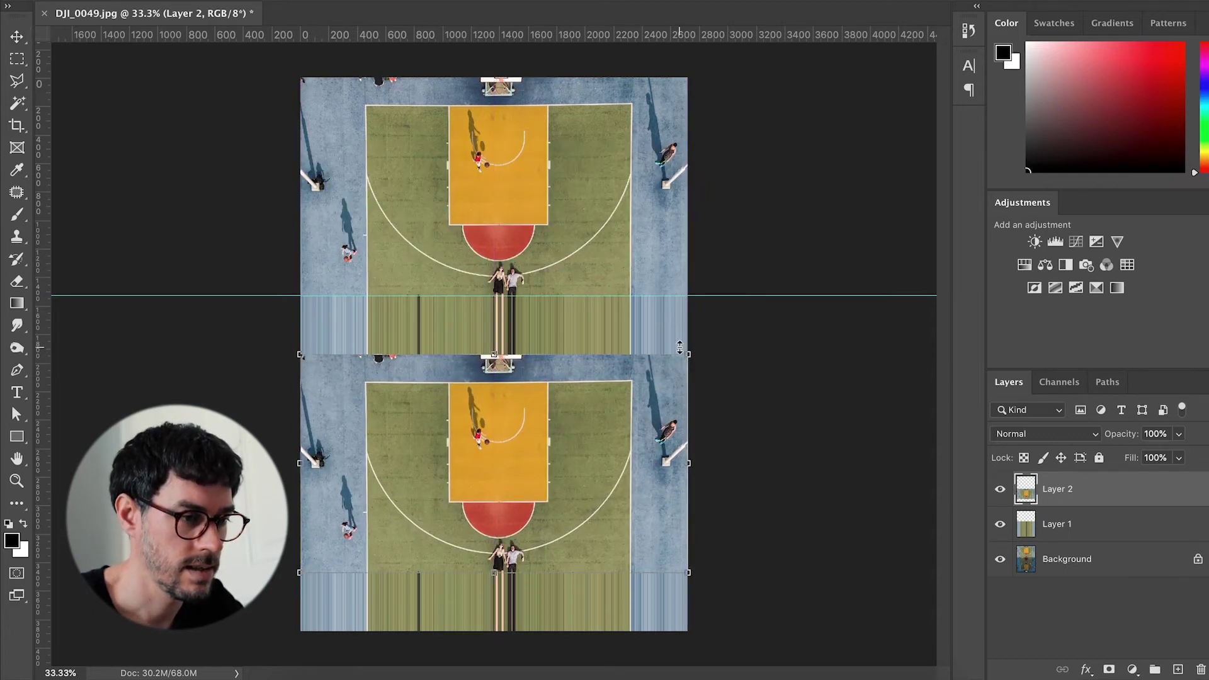
{"action": "left_click_drag", "start_coordinate": [676, 341], "coordinate": [359, 562]}
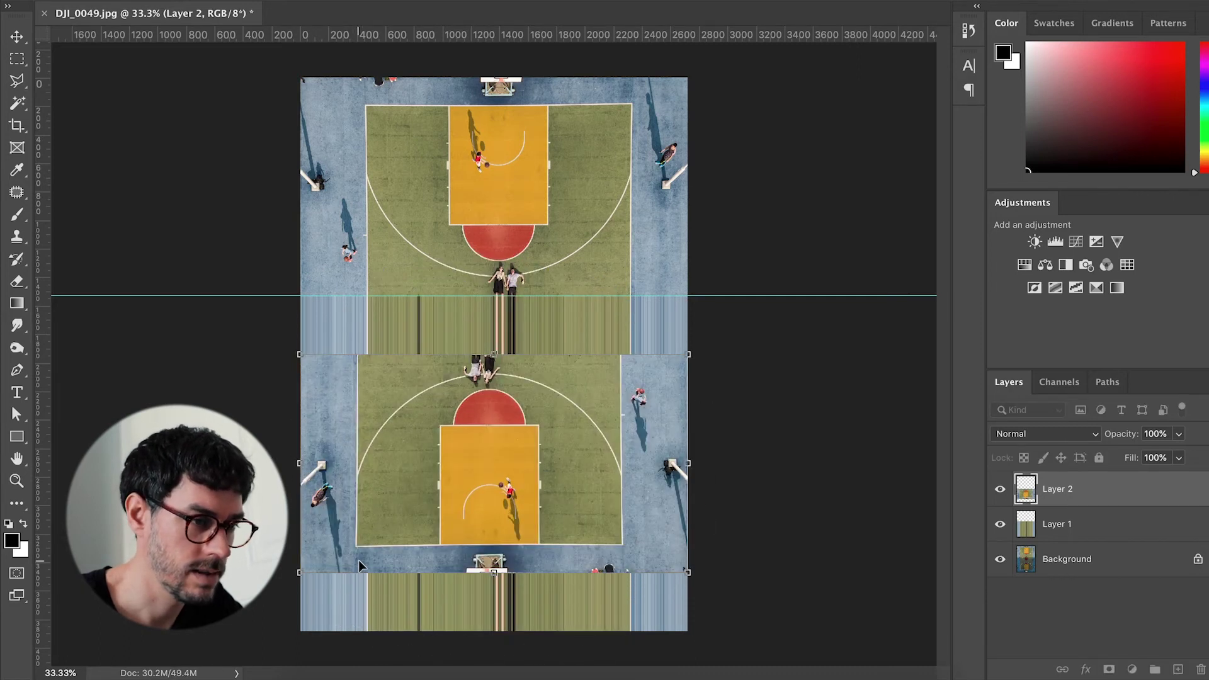
{"action": "key", "text": "Return"}
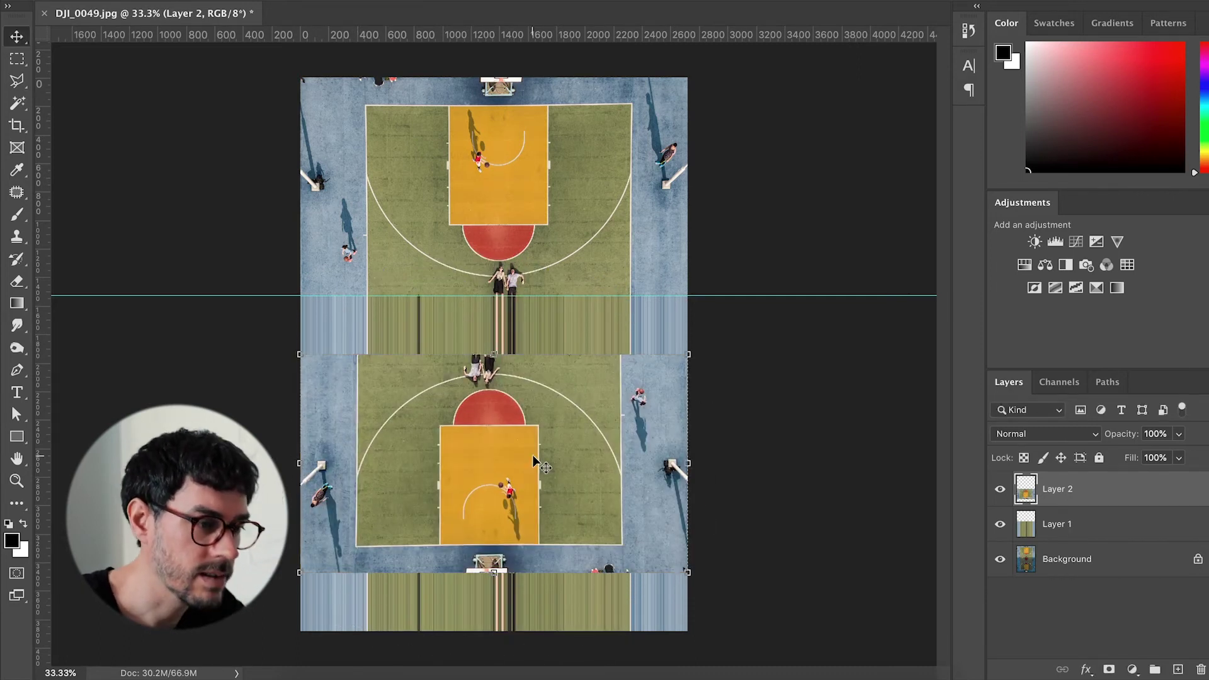
{"action": "right_click", "coordinate": [557, 448]}
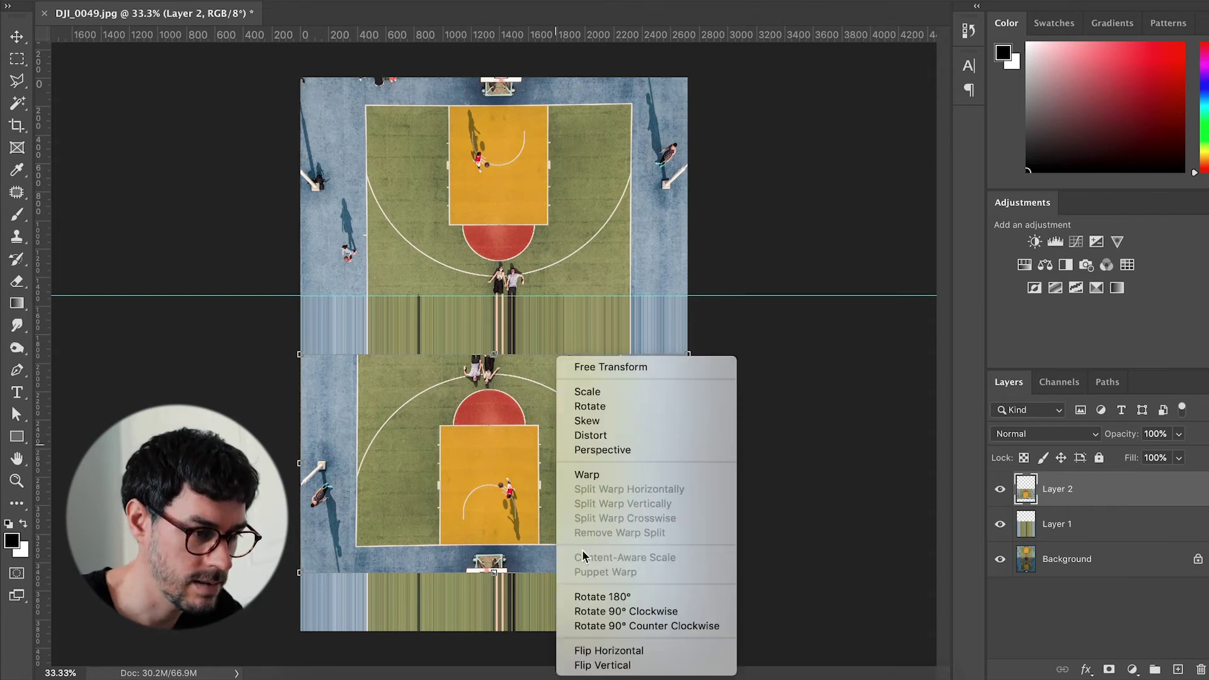
{"action": "left_click", "coordinate": [596, 650]}
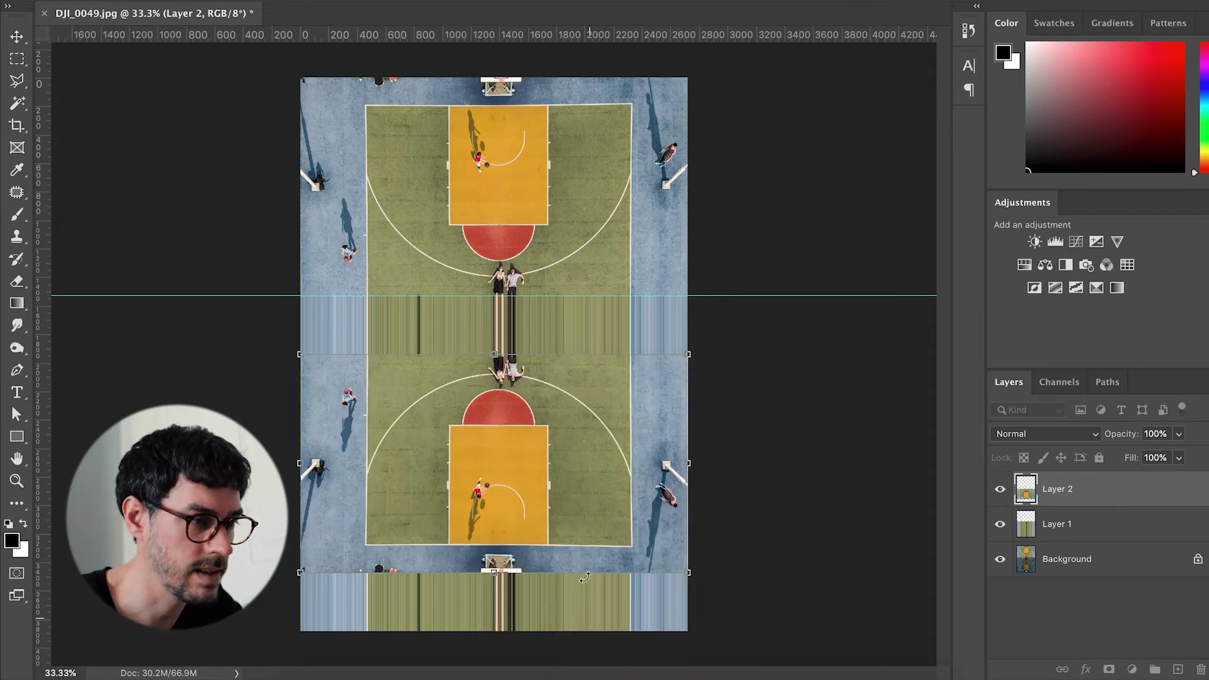
{"action": "key", "text": "ctrl+plus"}
{"action": "key", "text": "ctrl+plus"}
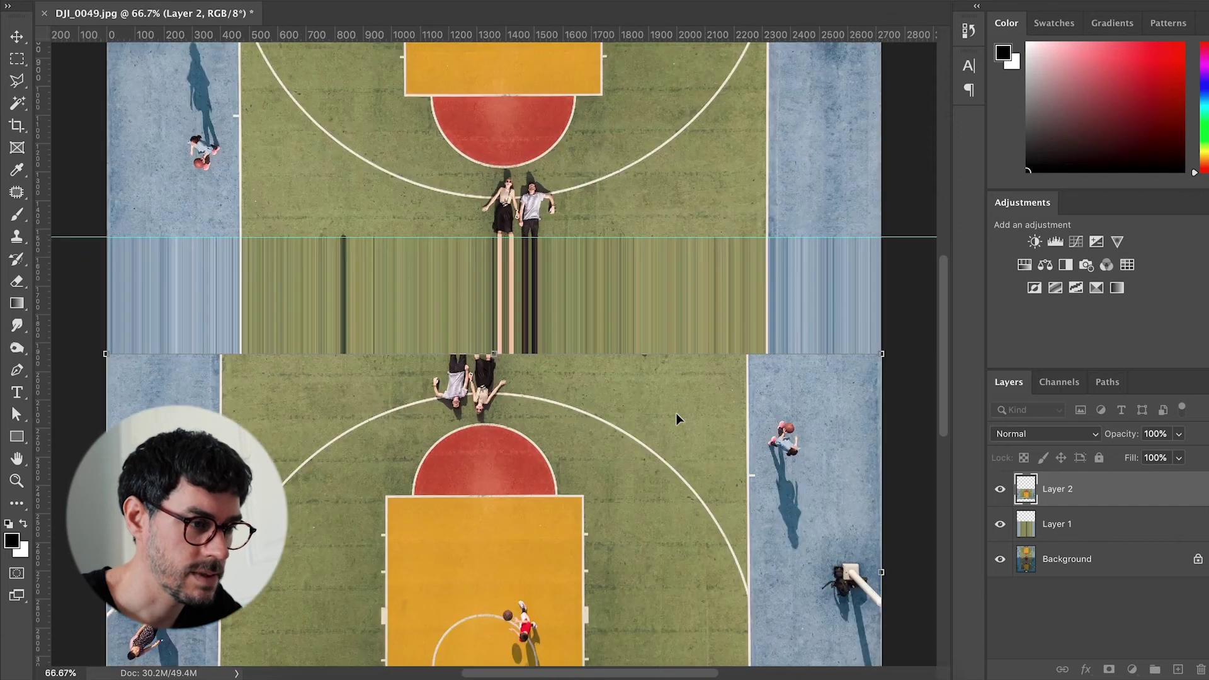
{"action": "key", "text": "ctrl+minus"}
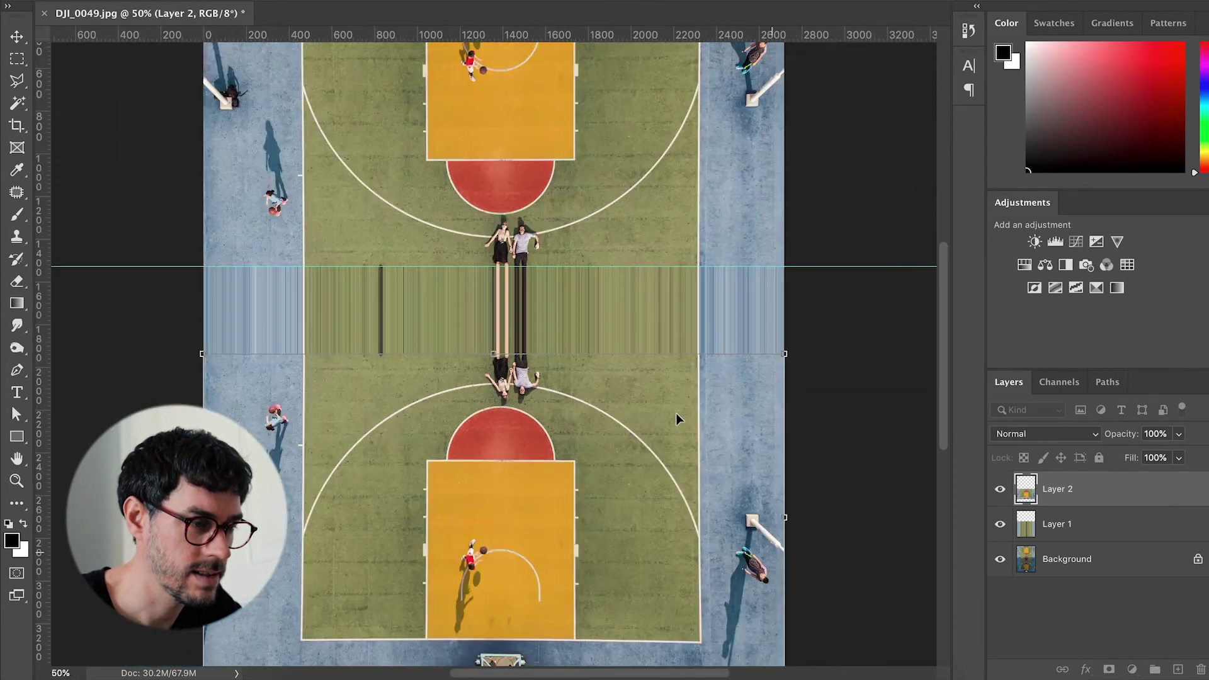
{"action": "key", "text": "ctrl+minus"}
{"action": "key", "text": "ctrl+semicolon"}
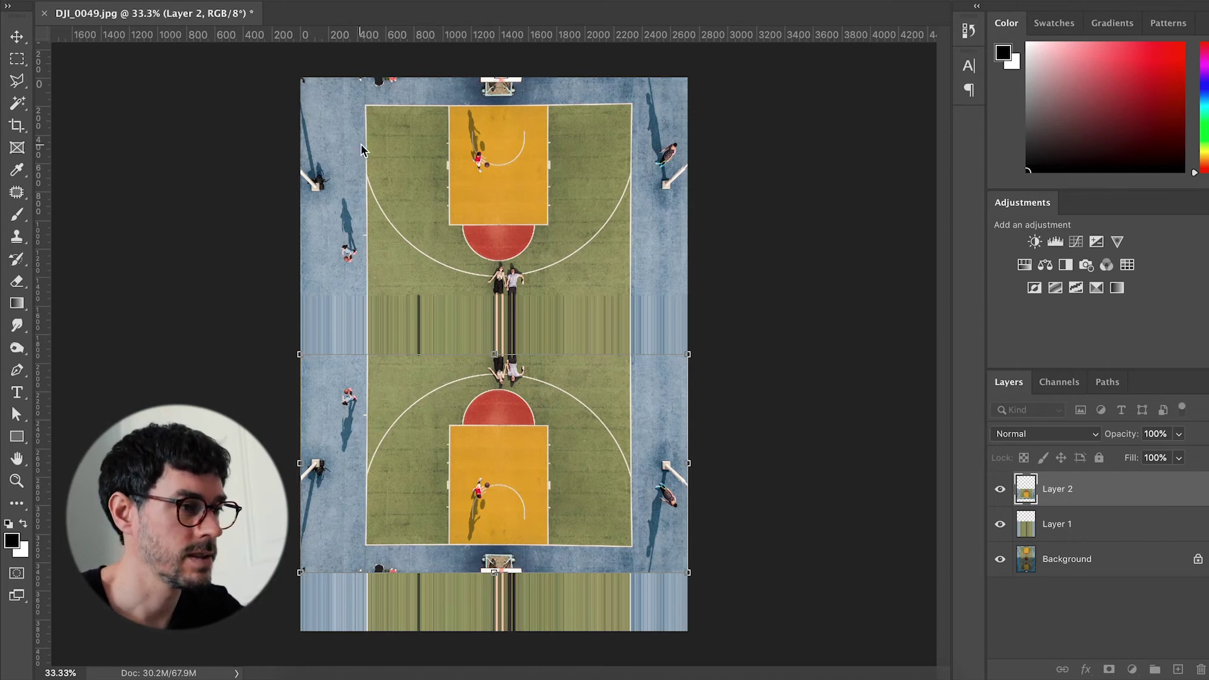
Step: Start a crop, shift the image down in the frame, and add a guide at its bottom edge
{"action": "key", "text": "Return"}
{"action": "key", "text": "c"}
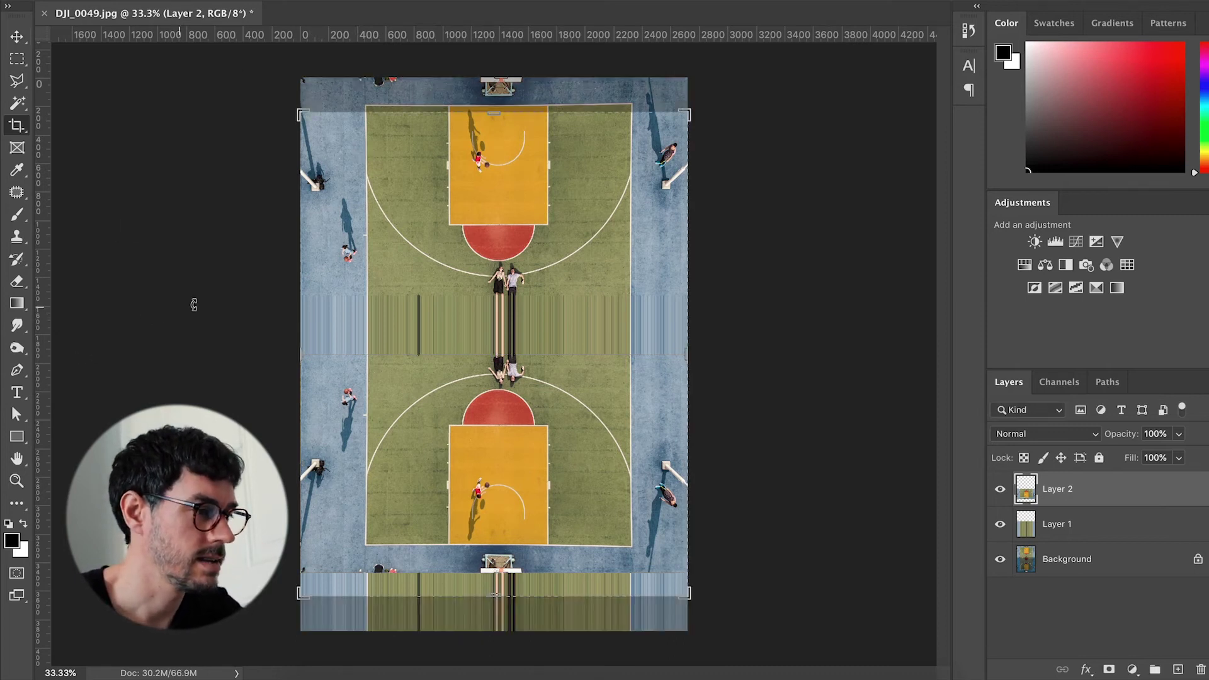
{"action": "left_click", "coordinate": [613, 315]}
{"action": "left_click_drag", "start_coordinate": [622, 320], "coordinate": [627, 362]}
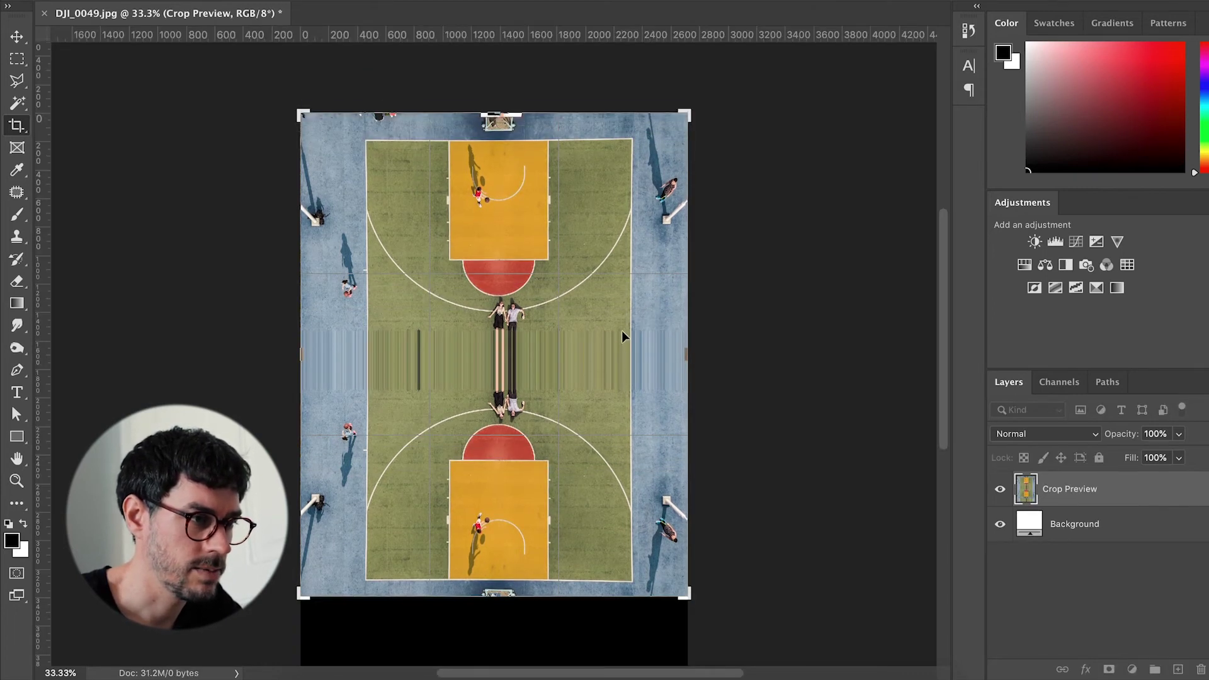
{"action": "left_click_drag", "start_coordinate": [602, 40], "coordinate": [625, 596]}
{"action": "key", "text": "ctrl"}
{"action": "key", "text": "ctrl+plus"}
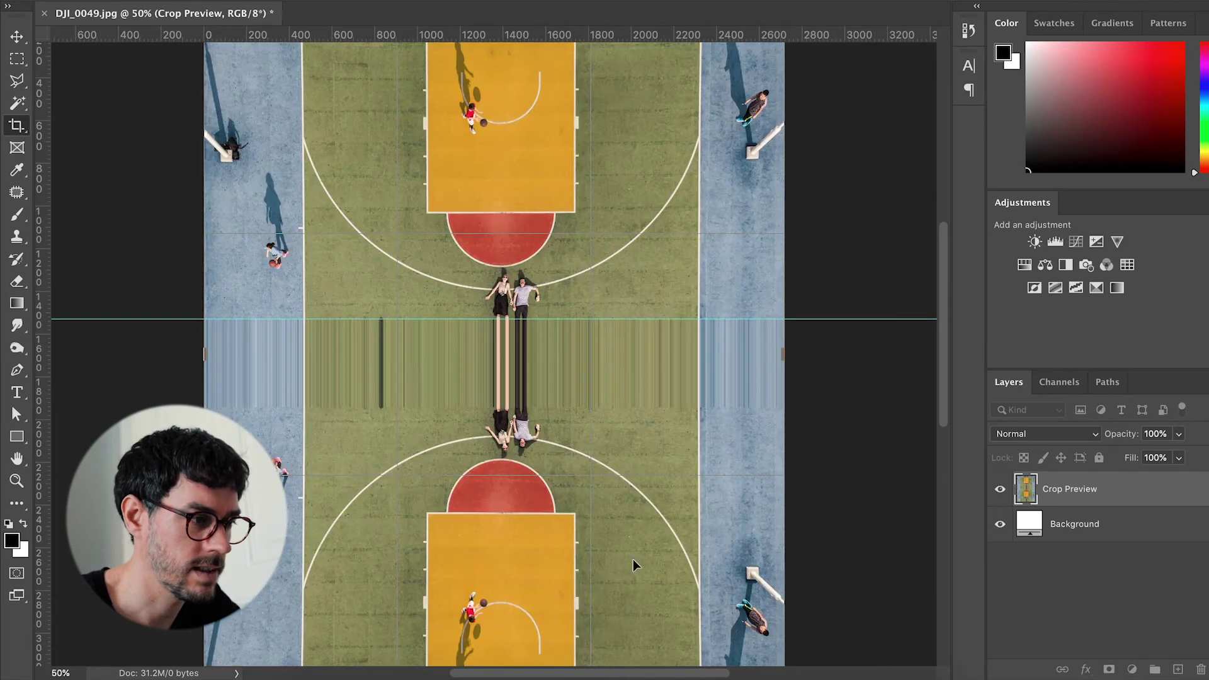
{"action": "left_click_drag", "start_coordinate": [653, 478], "coordinate": [651, 319]}
{"action": "key", "text": "ctrl+minus"}
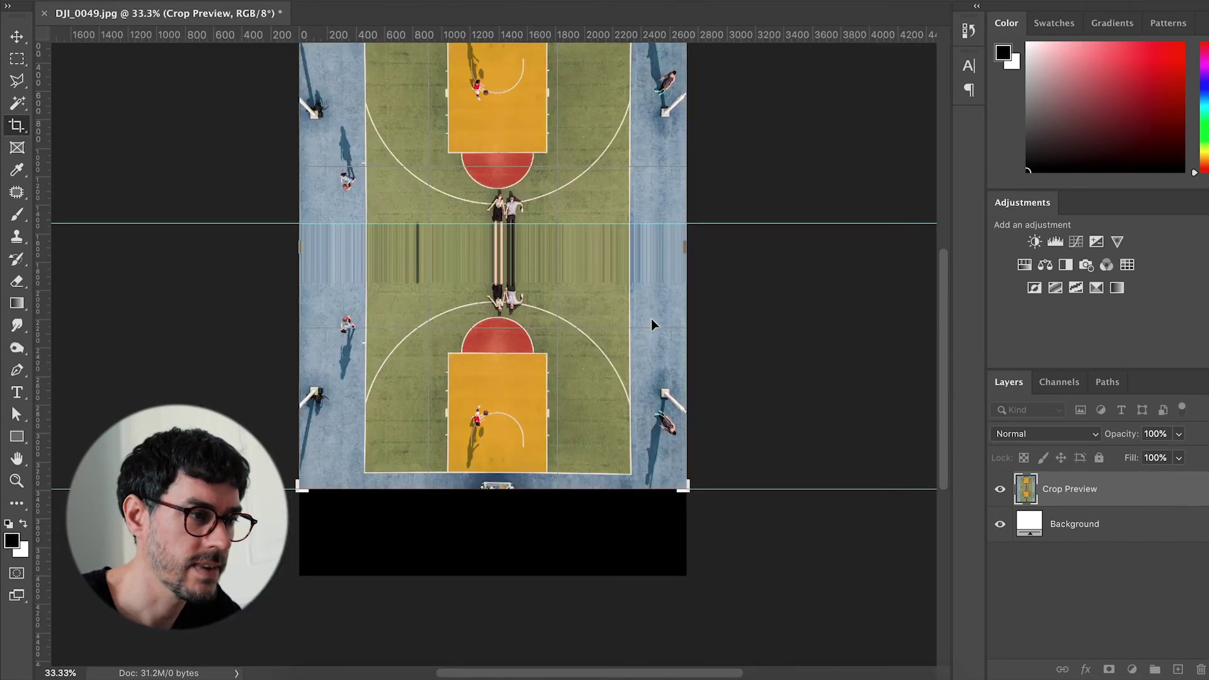
{"action": "mouse_move", "coordinate": [654, 395]}
{"action": "left_mouse_down"}
{"action": "mouse_move", "coordinate": [659, 477]}
{"action": "mouse_move", "coordinate": [643, 450]}
{"action": "left_mouse_up"}
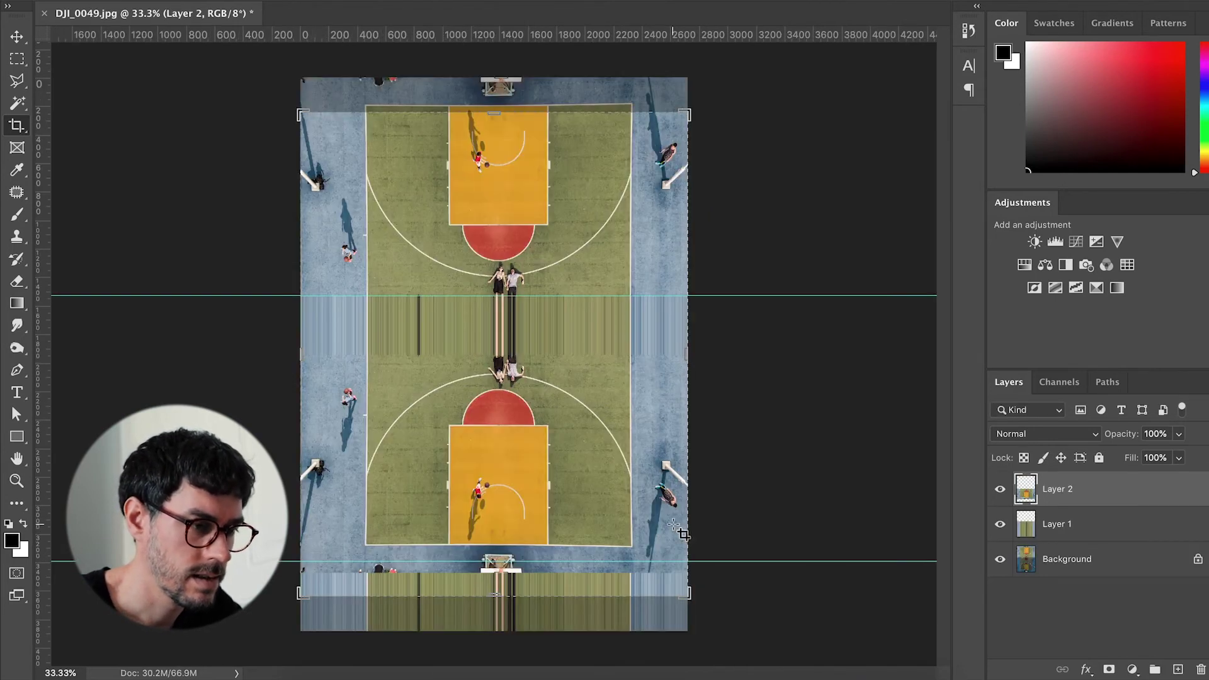
Step: Nudge the mirrored copy up, remove the upper guide, and apply the crop
{"action": "key", "text": "v"}
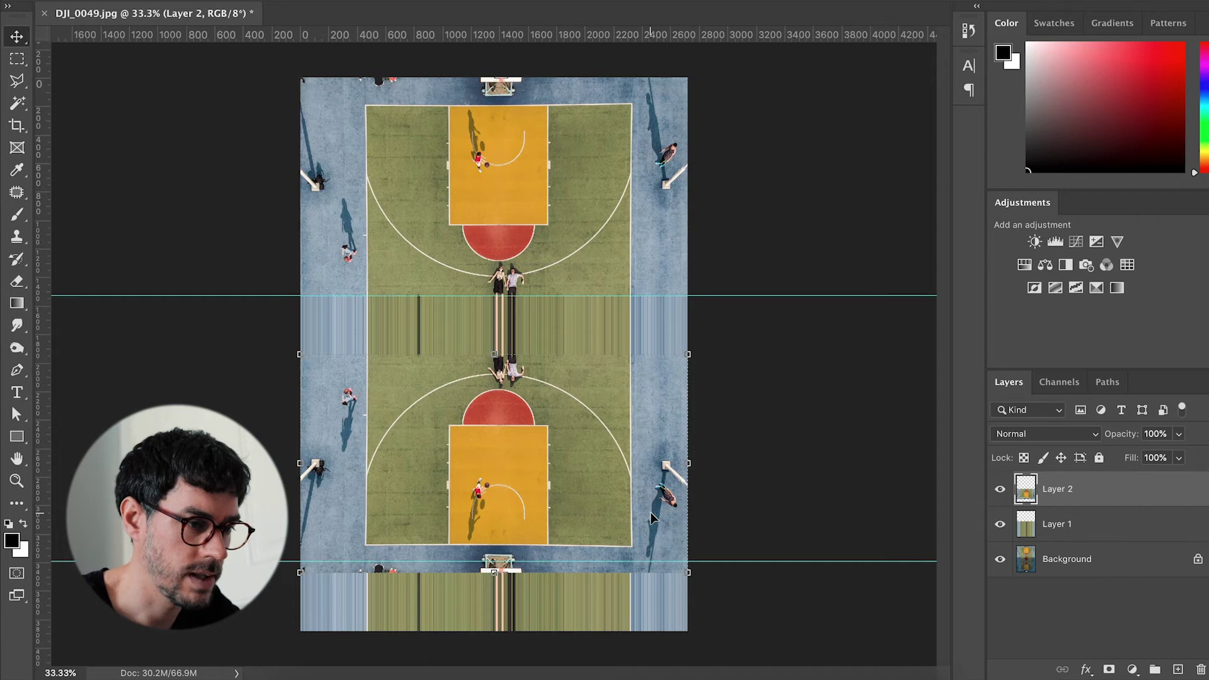
{"action": "left_click_drag", "start_coordinate": [653, 517], "coordinate": [653, 502]}
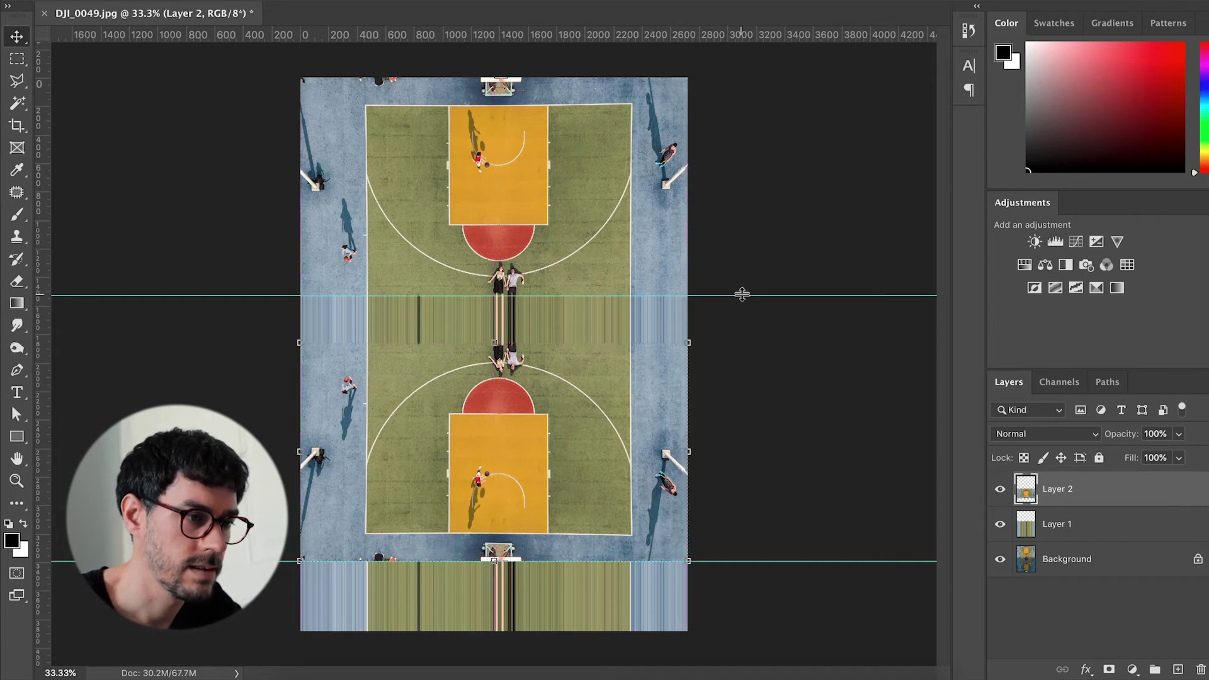
{"action": "left_click_drag", "start_coordinate": [741, 294], "coordinate": [742, 35]}
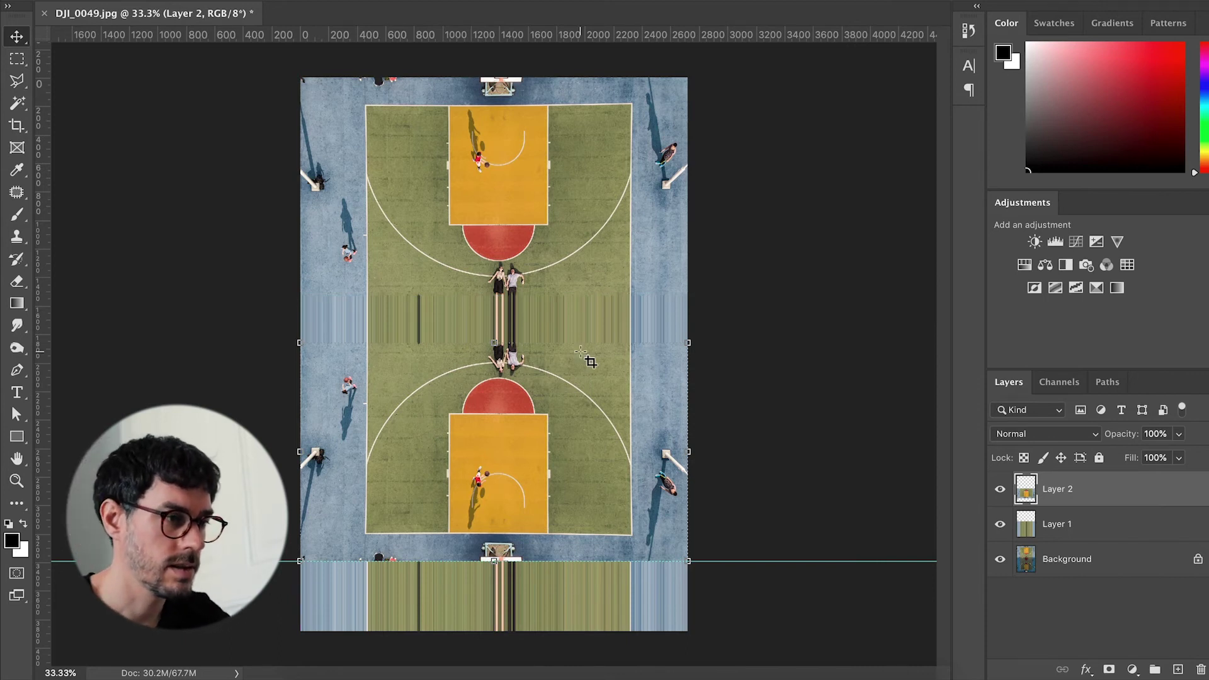
{"action": "key", "text": "c"}
{"action": "left_click_drag", "start_coordinate": [535, 210], "coordinate": [561, 240]}
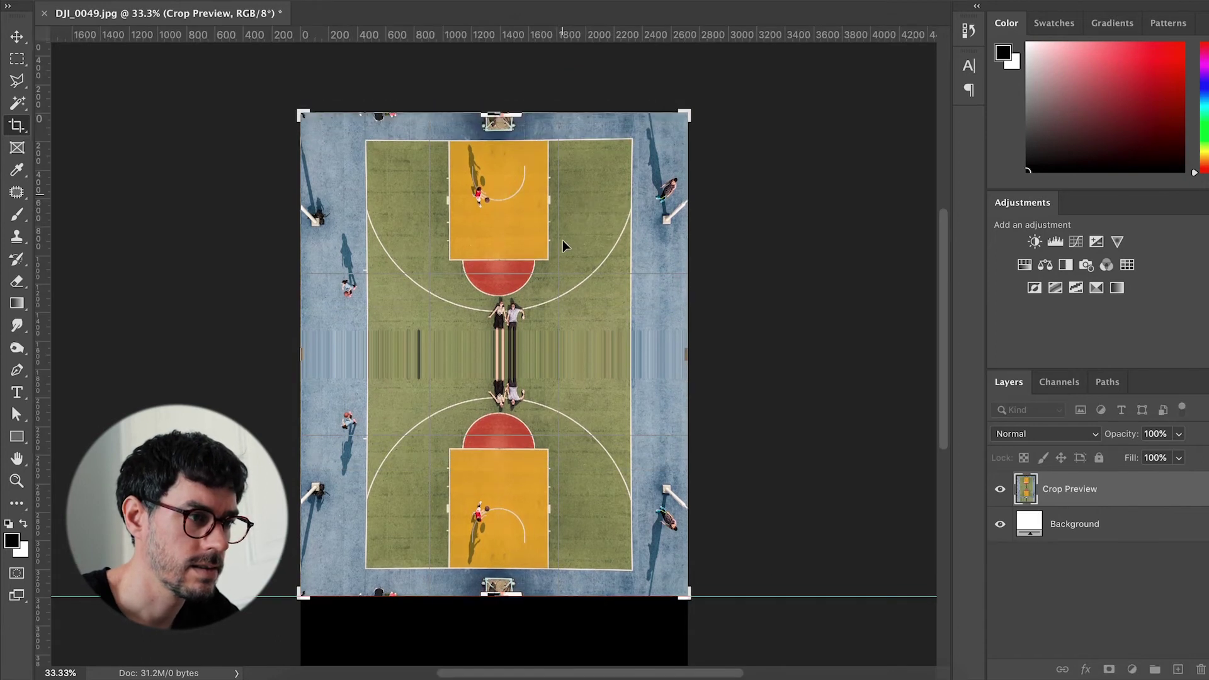
{"action": "key", "text": "Return"}
Step: View the image at 100%, pan down, and zoom to 200% on the lower court
{"action": "key", "text": "ctrl+1"}
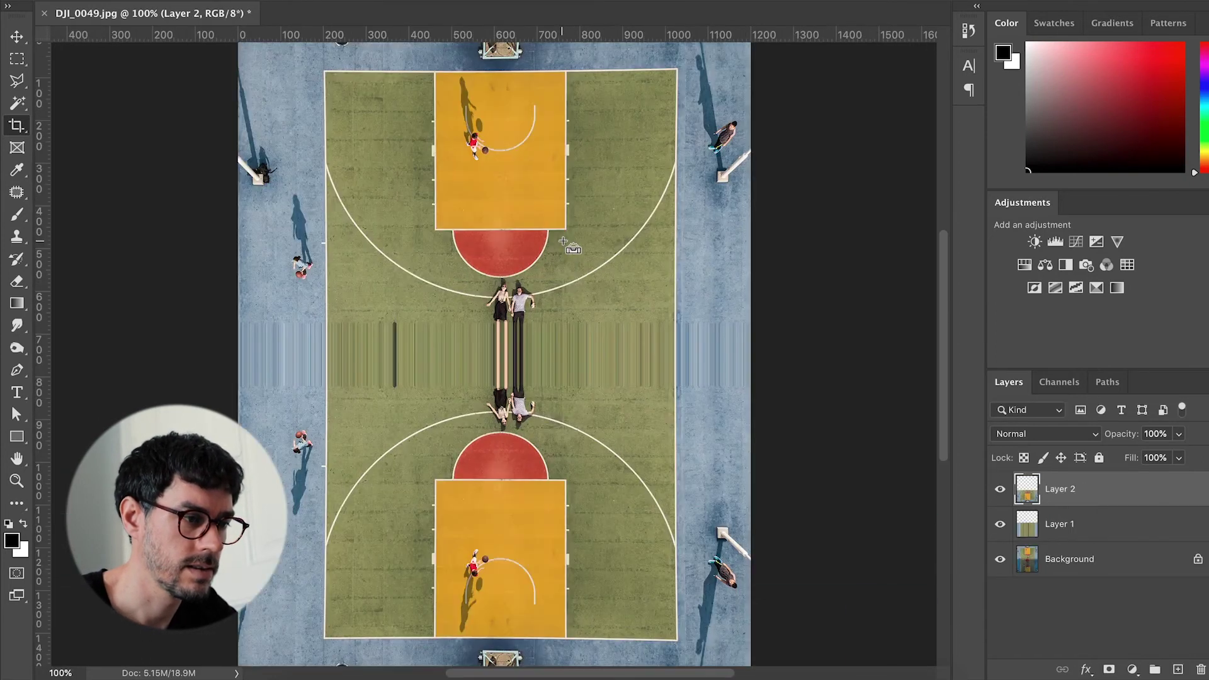
{"action": "scroll", "coordinate": [576, 252], "scroll_direction": "down", "scroll_amount": 3}
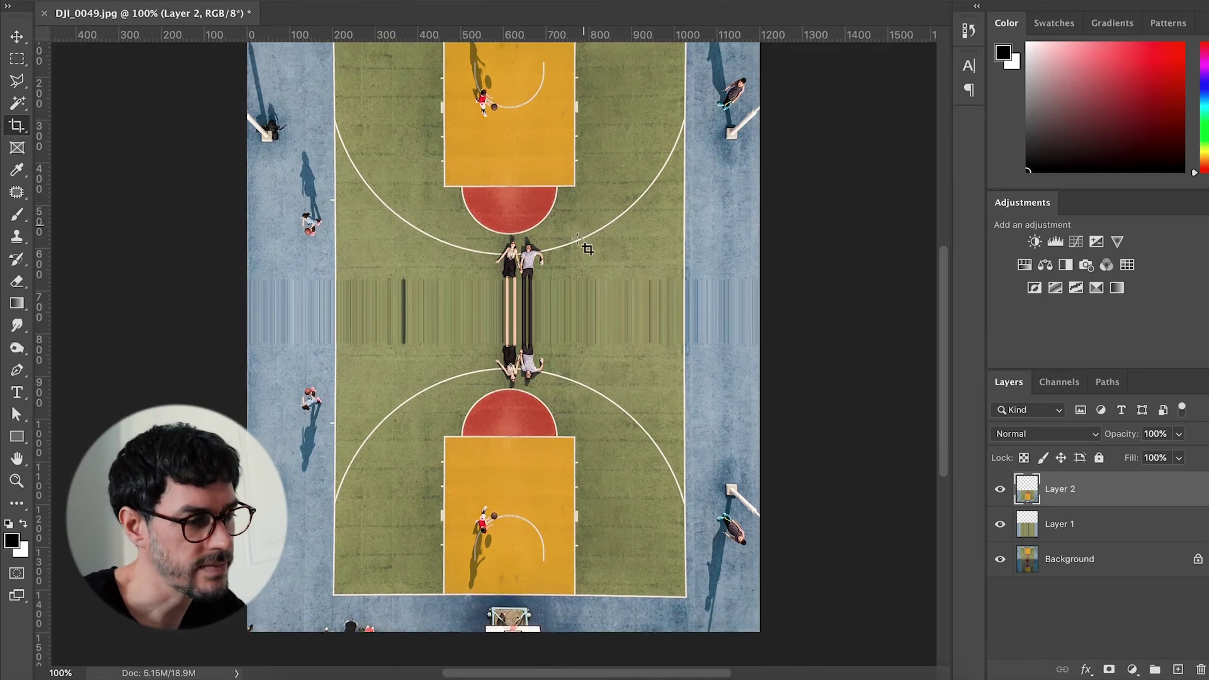
{"action": "left_click_drag", "start_coordinate": [586, 391], "coordinate": [597, 423]}
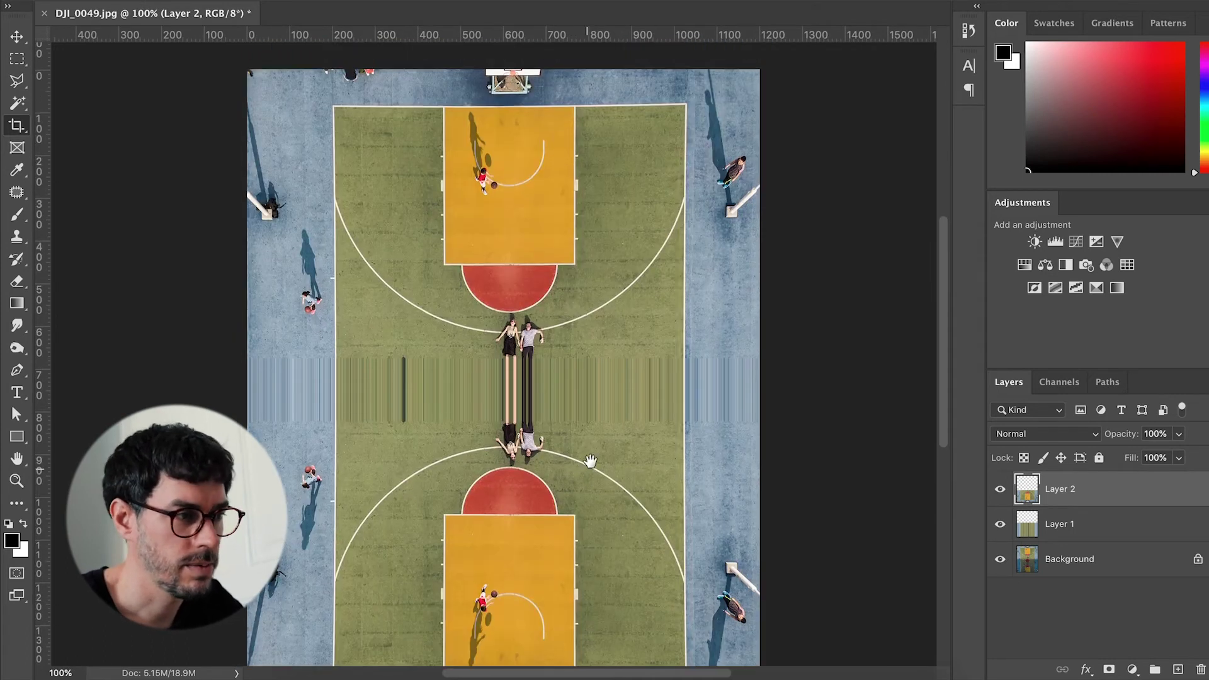
{"action": "scroll", "coordinate": [595, 413], "scroll_direction": "down", "scroll_amount": 3}
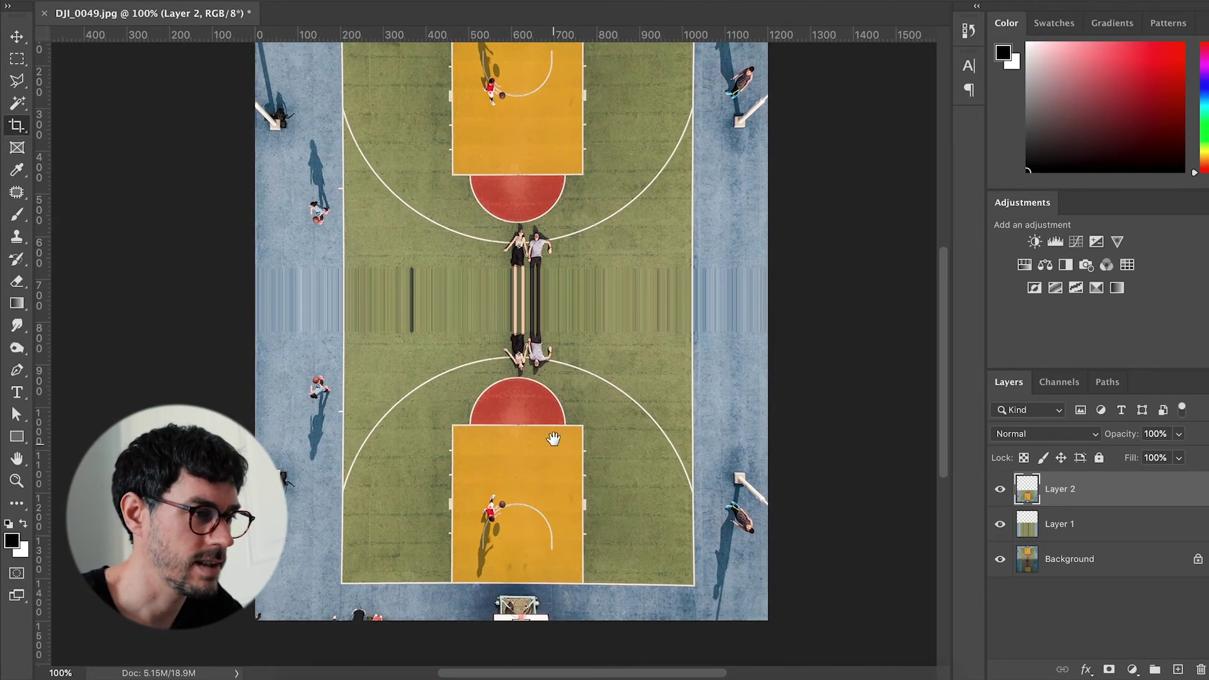
{"action": "scroll", "coordinate": [553, 439], "scroll_direction": "down", "scroll_amount": 2}
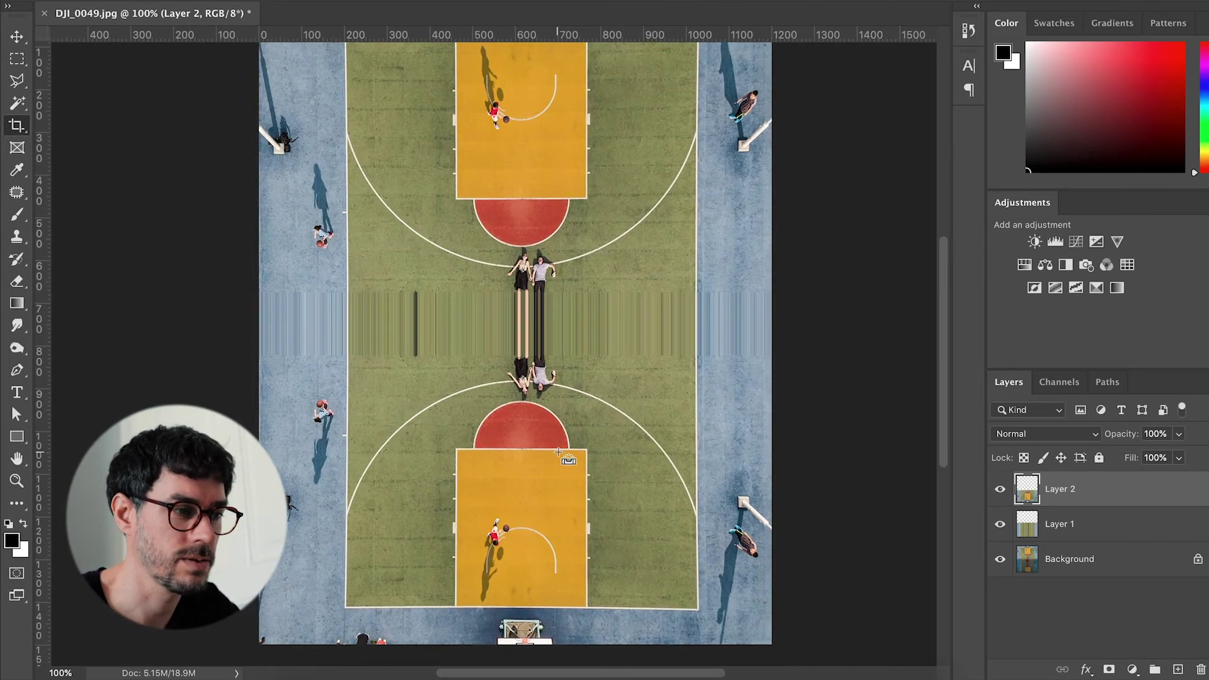
{"action": "key", "text": "ctrl+plus"}
{"action": "scroll", "coordinate": [557, 452], "scroll_direction": "down", "scroll_amount": 5}
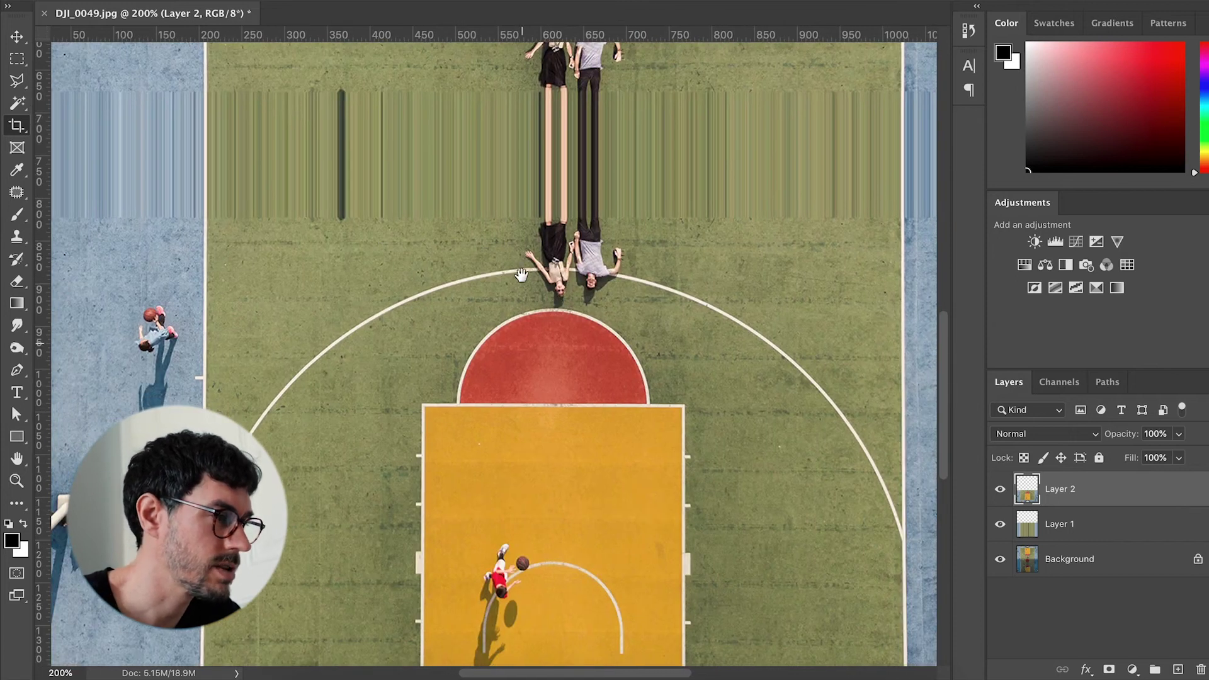
{"action": "scroll", "coordinate": [557, 452], "scroll_direction": "down", "scroll_amount": 2}
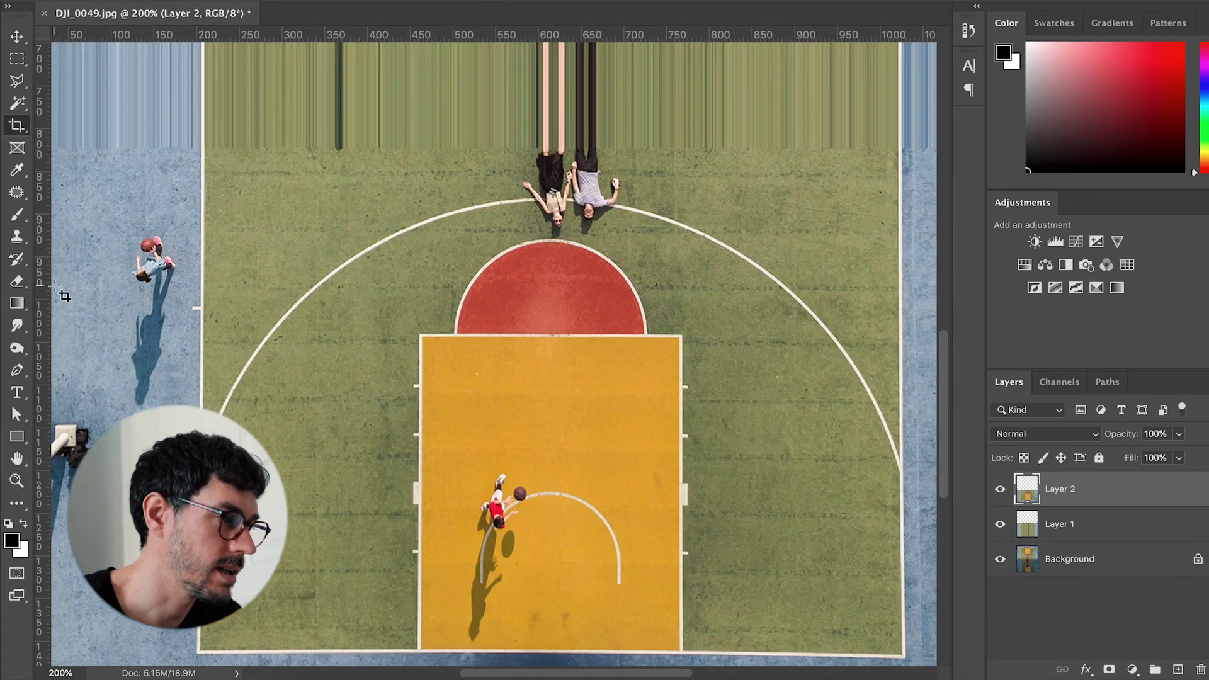
Step: Patch the left-sideline ball player onto the right sideline, deselect, and select the Background layer
{"action": "left_click", "coordinate": [17, 194]}
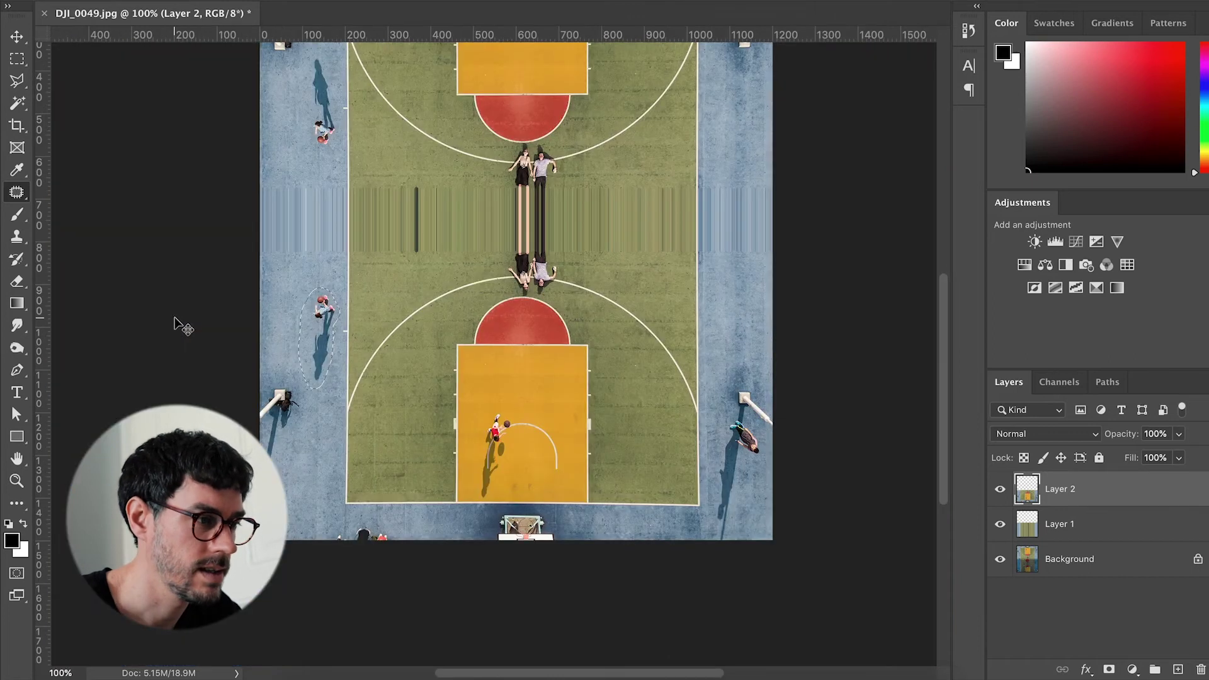
{"action": "scroll", "coordinate": [178, 323], "scroll_direction": "down", "scroll_amount": 3}
{"action": "scroll", "coordinate": [182, 352], "scroll_direction": "up", "scroll_amount": 1}
{"action": "left_click_drag", "start_coordinate": [186, 363], "coordinate": [179, 381]}
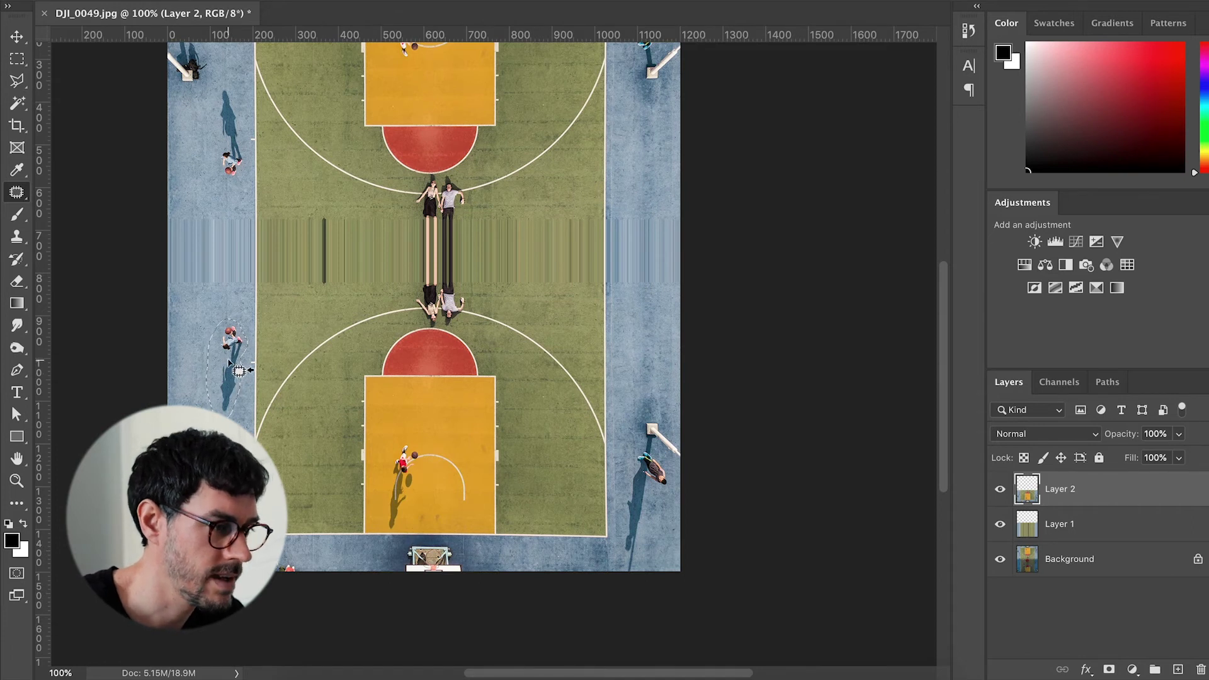
{"action": "mouse_move", "coordinate": [235, 372]}
{"action": "left_mouse_down"}
{"action": "mouse_move", "coordinate": [633, 274]}
{"action": "mouse_move", "coordinate": [634, 355]}
{"action": "left_mouse_up"}
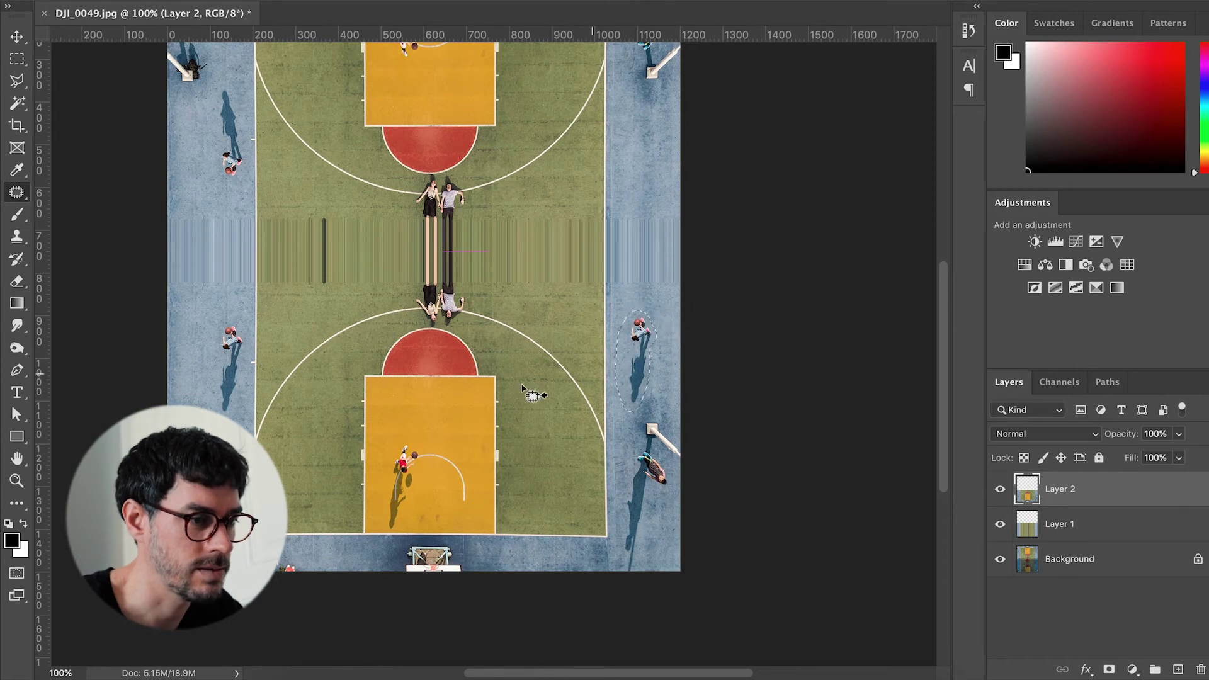
{"action": "left_click_drag", "start_coordinate": [501, 345], "coordinate": [498, 448]}
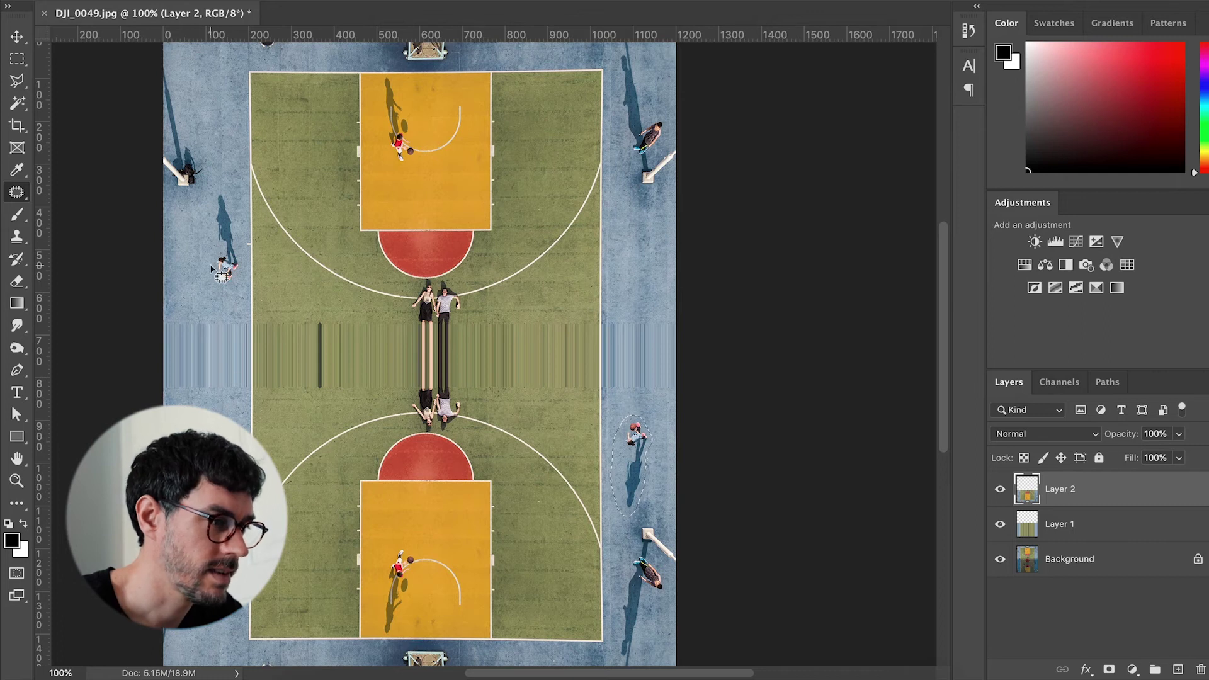
{"action": "key", "text": "ctrl+d"}
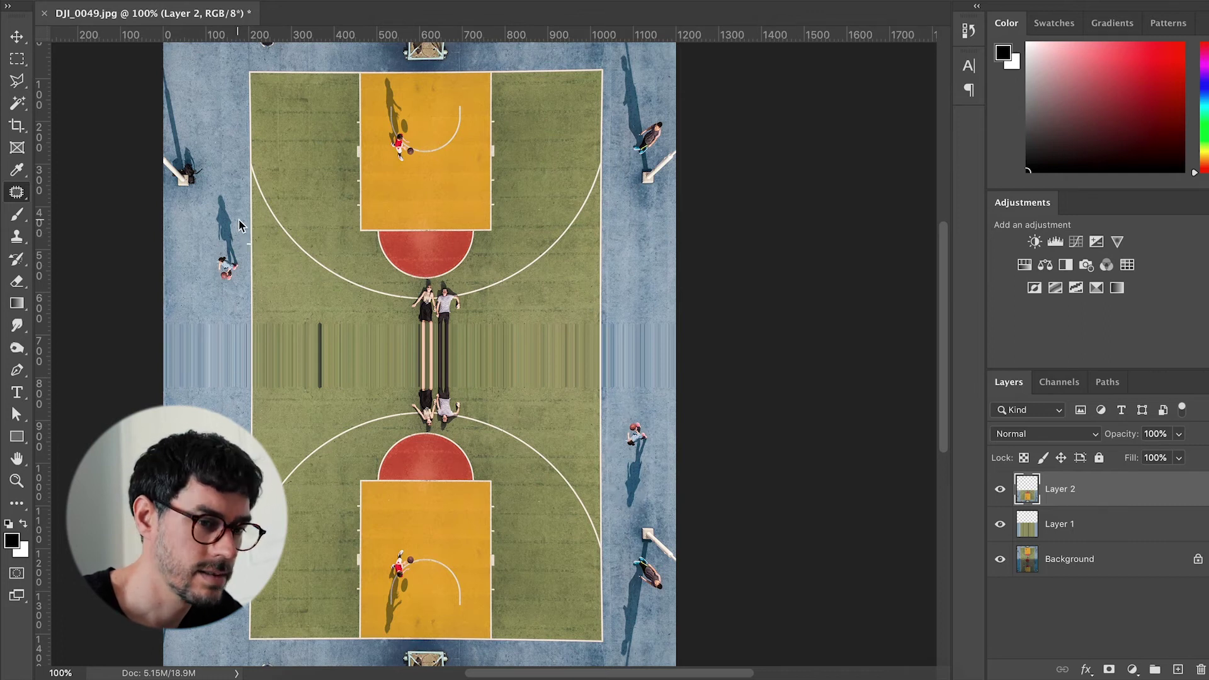
{"action": "left_click", "coordinate": [1039, 559]}
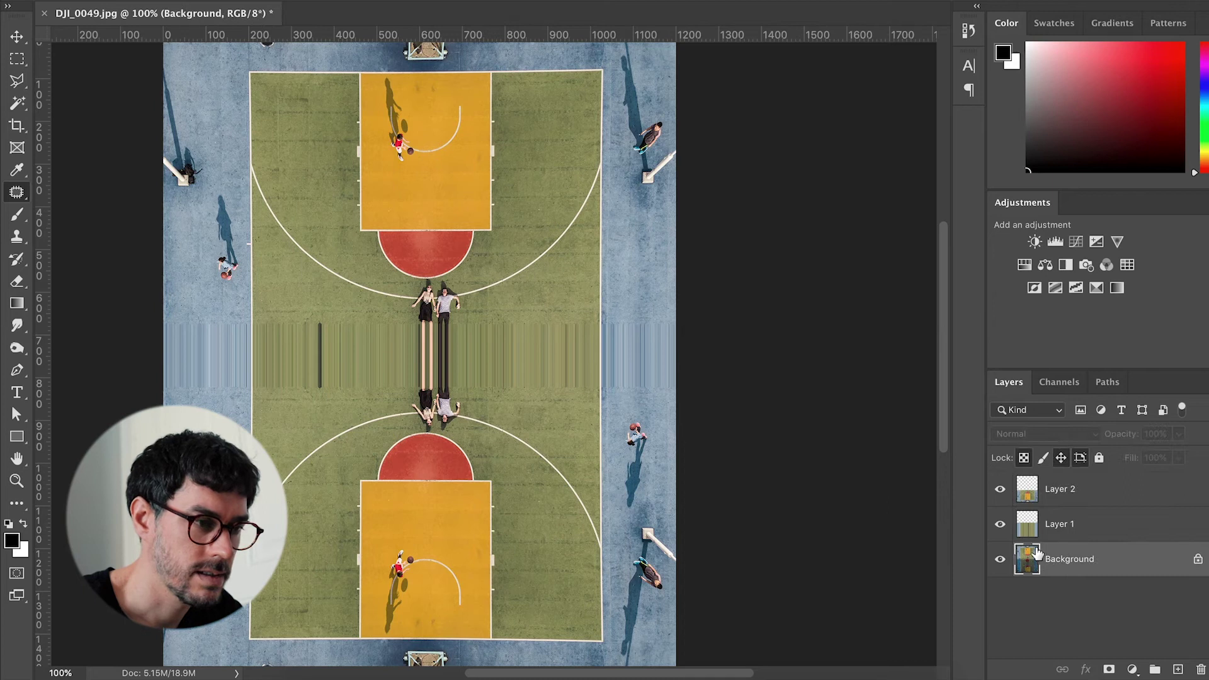
Step: Zoom and pan around the lower key to locate the ball and its shadow
{"action": "left_click_drag", "start_coordinate": [597, 494], "coordinate": [629, 403]}
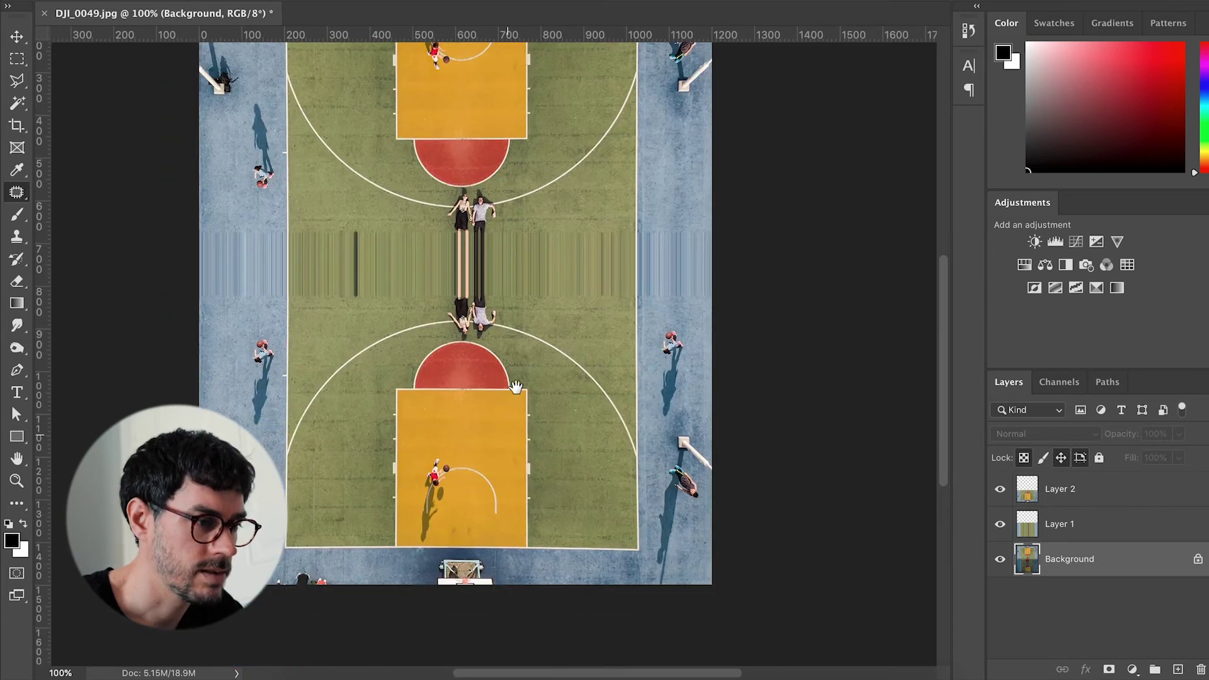
{"action": "key", "text": "ctrl+plus"}
{"action": "key", "text": "ctrl+plus"}
{"action": "left_click_drag", "start_coordinate": [478, 405], "coordinate": [508, 318]}
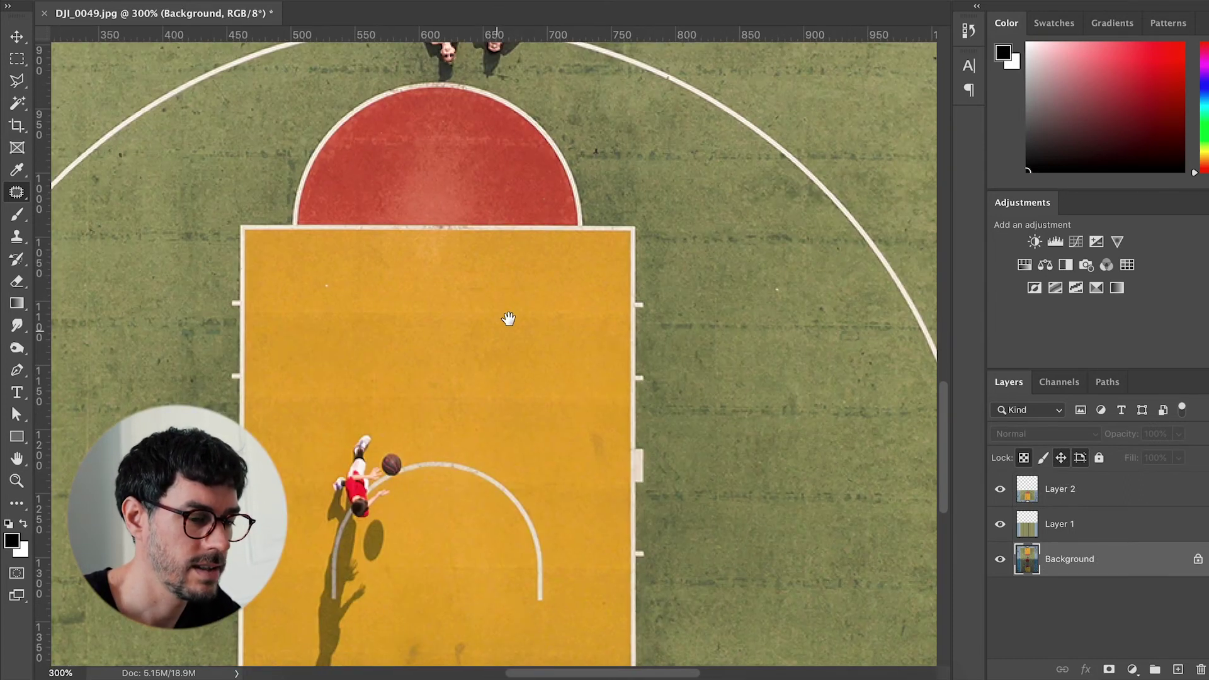
{"action": "key", "text": "ctrl+minus"}
{"action": "key", "text": "ctrl+minus"}
{"action": "key", "text": "ctrl+minus"}
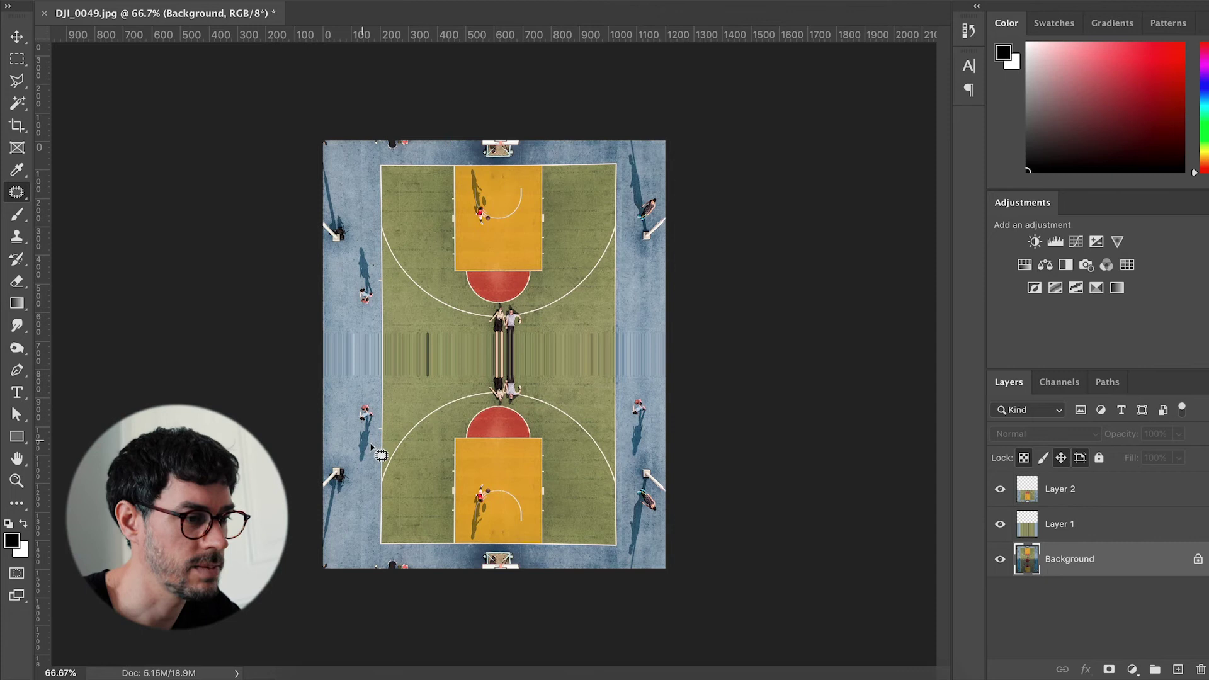
{"action": "scroll", "coordinate": [478, 433], "scroll_direction": "up", "scroll_amount": 1}
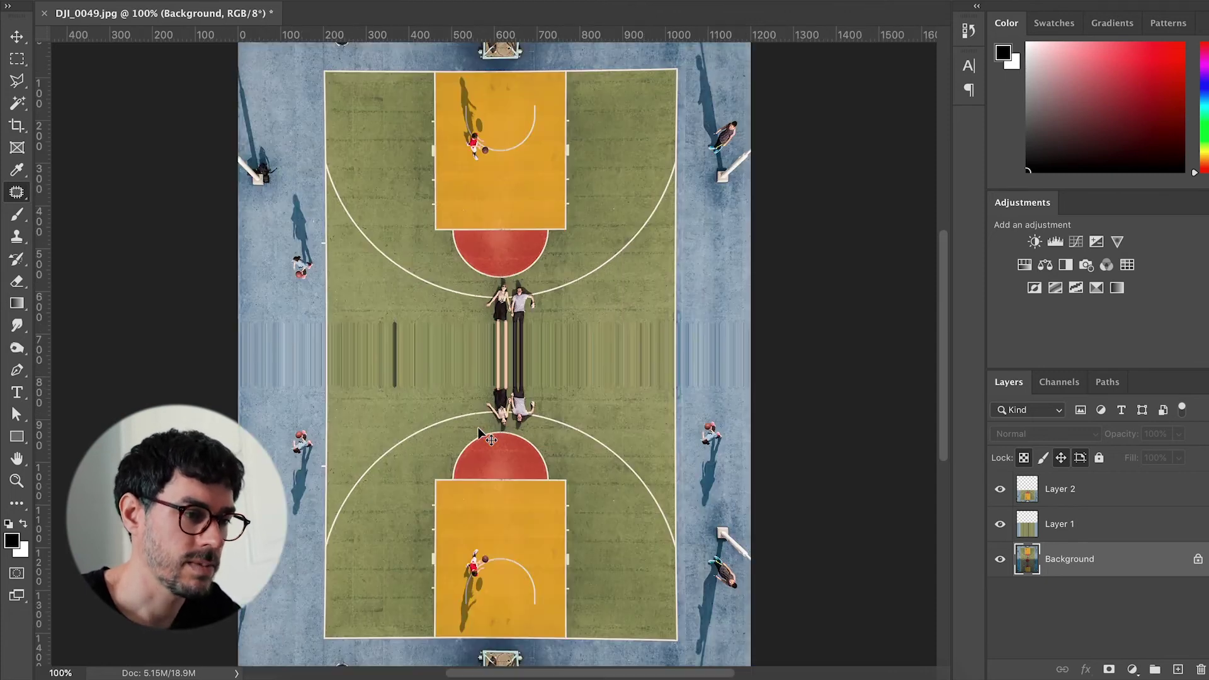
{"action": "scroll", "coordinate": [478, 429], "scroll_direction": "up", "scroll_amount": 1}
{"action": "scroll", "coordinate": [497, 415], "scroll_direction": "down", "scroll_amount": 1}
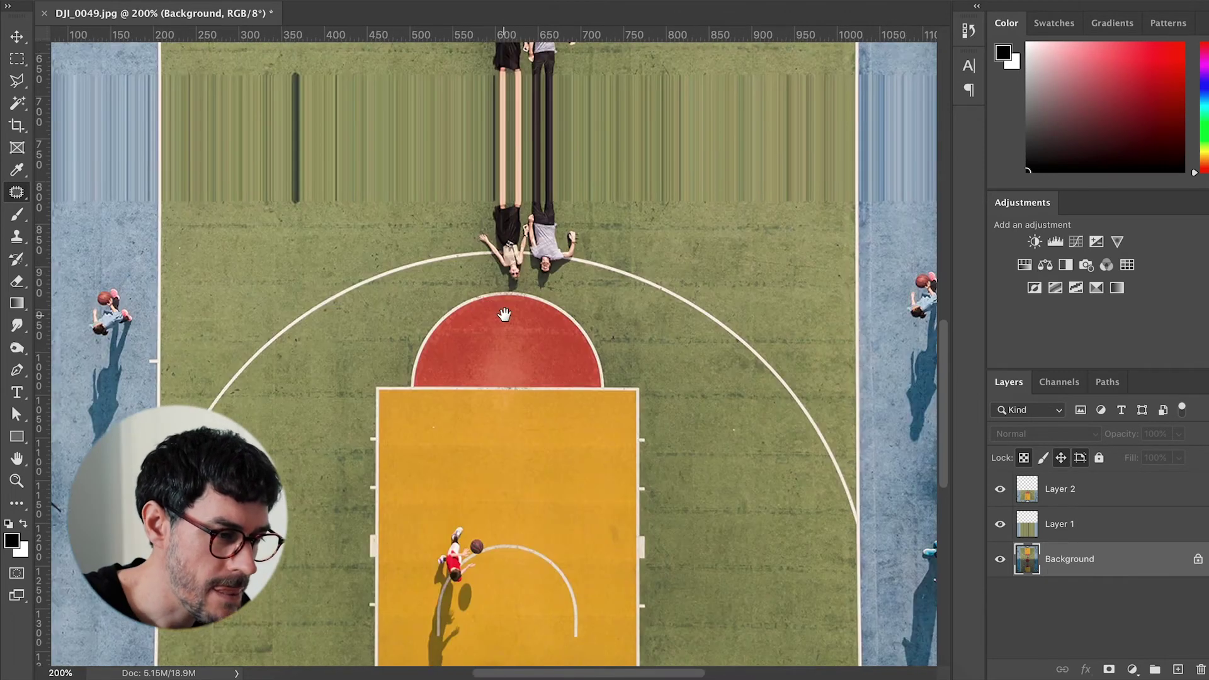
{"action": "scroll", "coordinate": [511, 409], "scroll_direction": "down", "scroll_amount": 3}
{"action": "scroll", "coordinate": [516, 434], "scroll_direction": "down", "scroll_amount": 1}
{"action": "scroll", "coordinate": [523, 427], "scroll_direction": "down", "scroll_amount": 1}
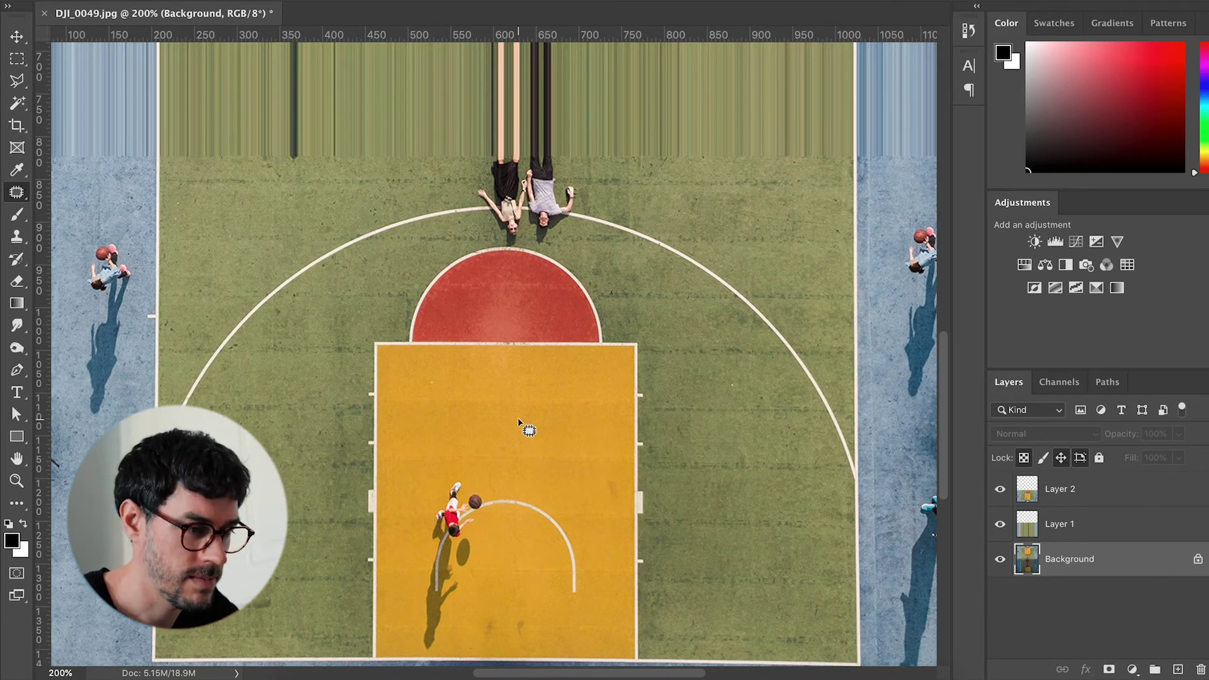
{"action": "scroll", "coordinate": [519, 422], "scroll_direction": "up", "scroll_amount": 1}
{"action": "scroll", "coordinate": [507, 251], "scroll_direction": "down", "scroll_amount": 2}
{"action": "scroll", "coordinate": [478, 362], "scroll_direction": "down", "scroll_amount": 1}
{"action": "scroll", "coordinate": [502, 275], "scroll_direction": "down", "scroll_amount": 2}
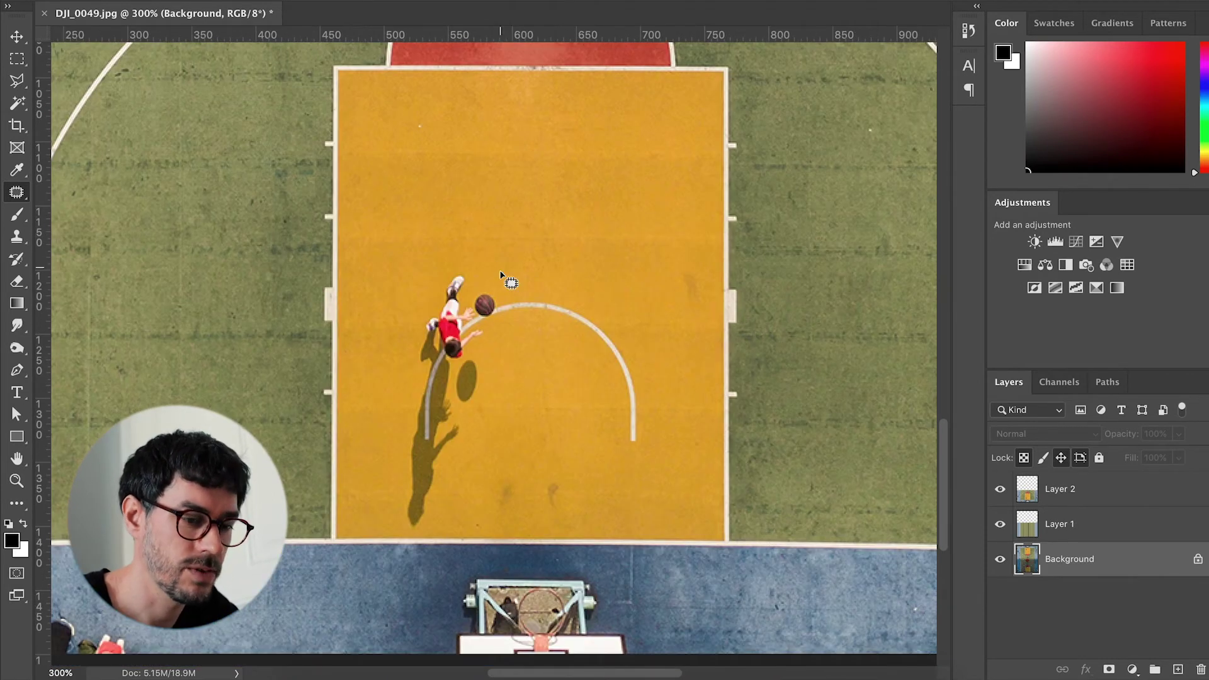
{"action": "scroll", "coordinate": [500, 274], "scroll_direction": "up", "scroll_amount": 2}
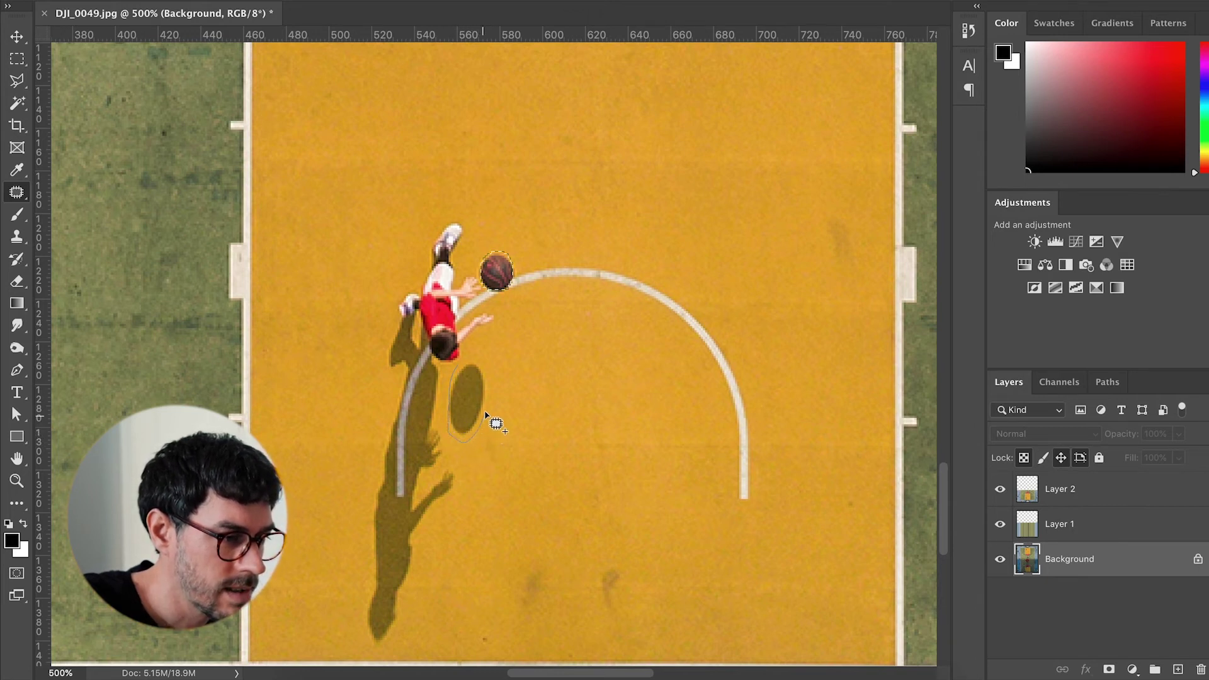
Step: Lasso the ball and its shadow with the Patch tool, then zoom back out
{"action": "left_click_drag", "start_coordinate": [460, 365], "coordinate": [465, 363]}
{"action": "key", "text": "ctrl+minus"}
{"action": "key", "text": "ctrl+minus"}
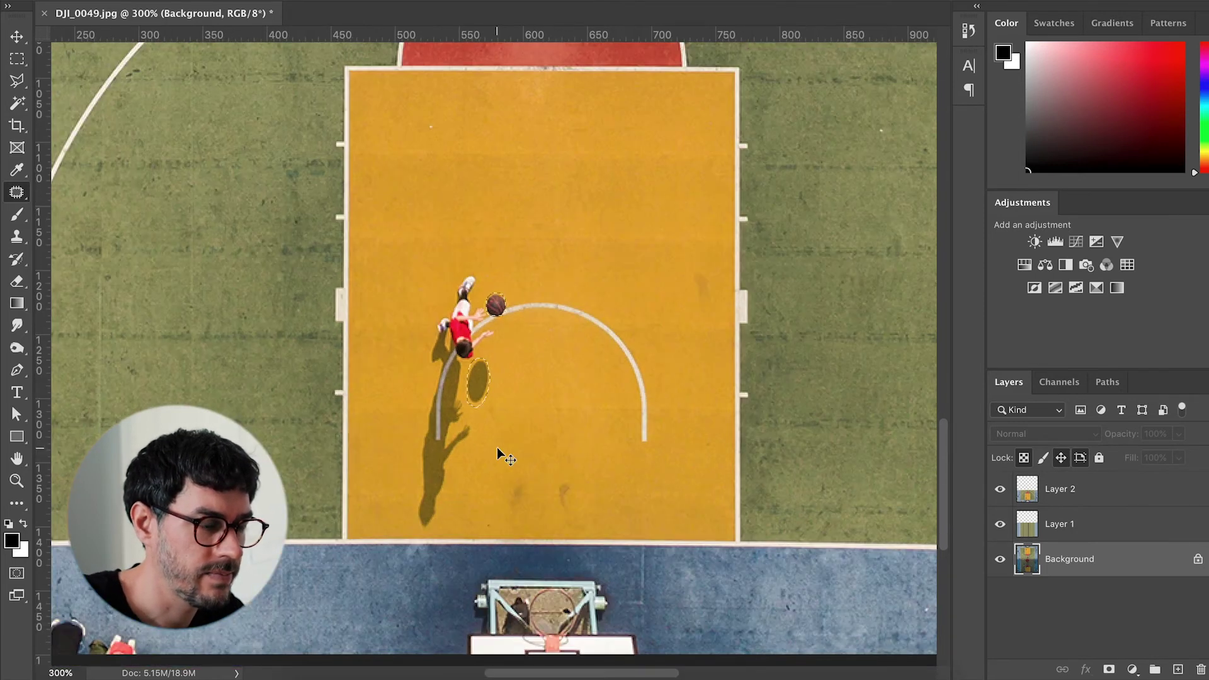
{"action": "left_click_drag", "start_coordinate": [499, 459], "coordinate": [386, 502]}
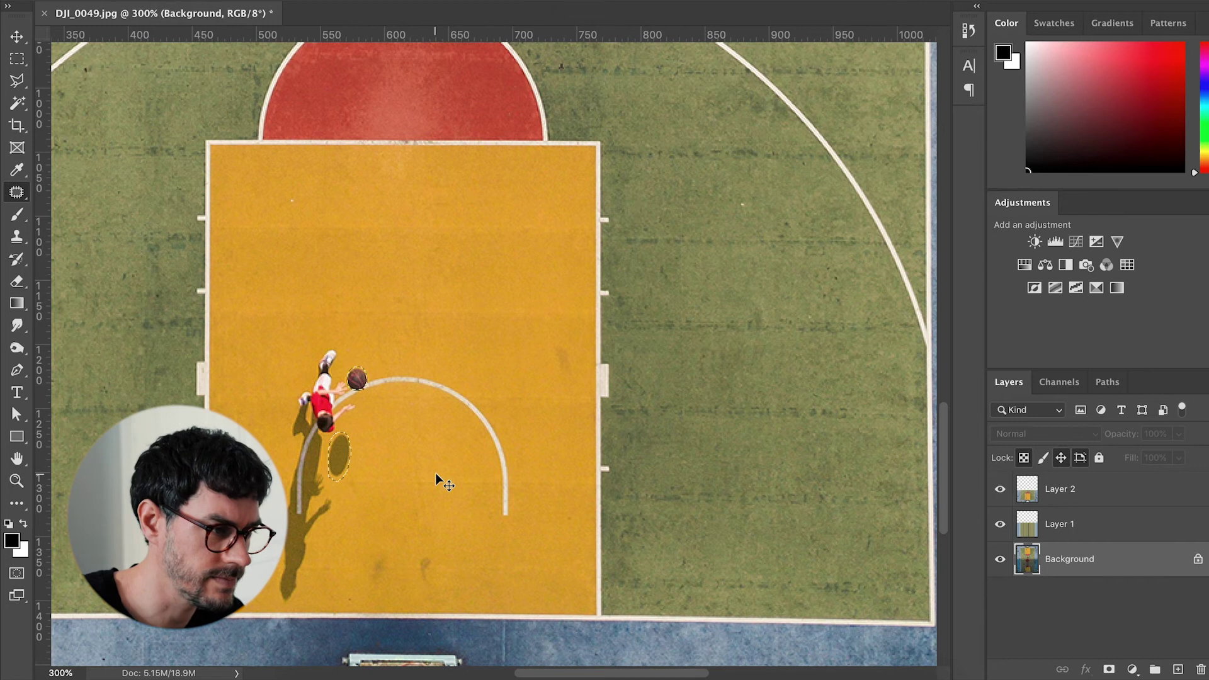
{"action": "key", "text": "ctrl+minus"}
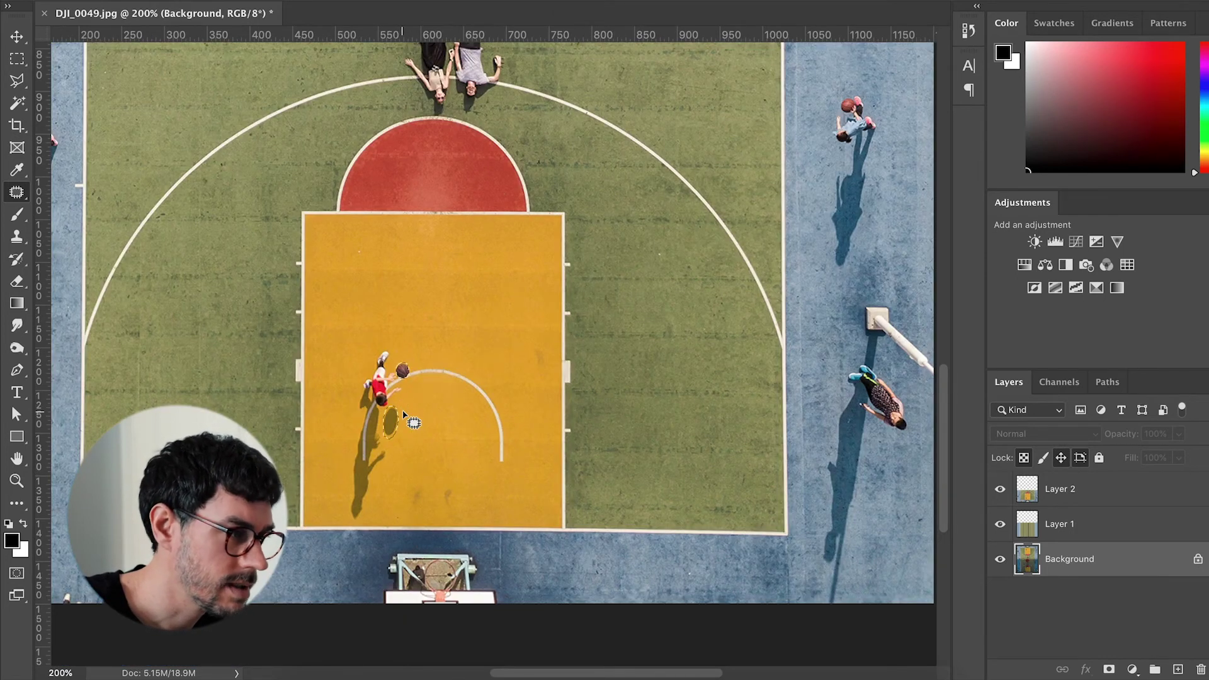
Step: On Layer 2, drag copies of the ball up-right along its arc in the key
{"action": "left_click", "coordinate": [1032, 497]}
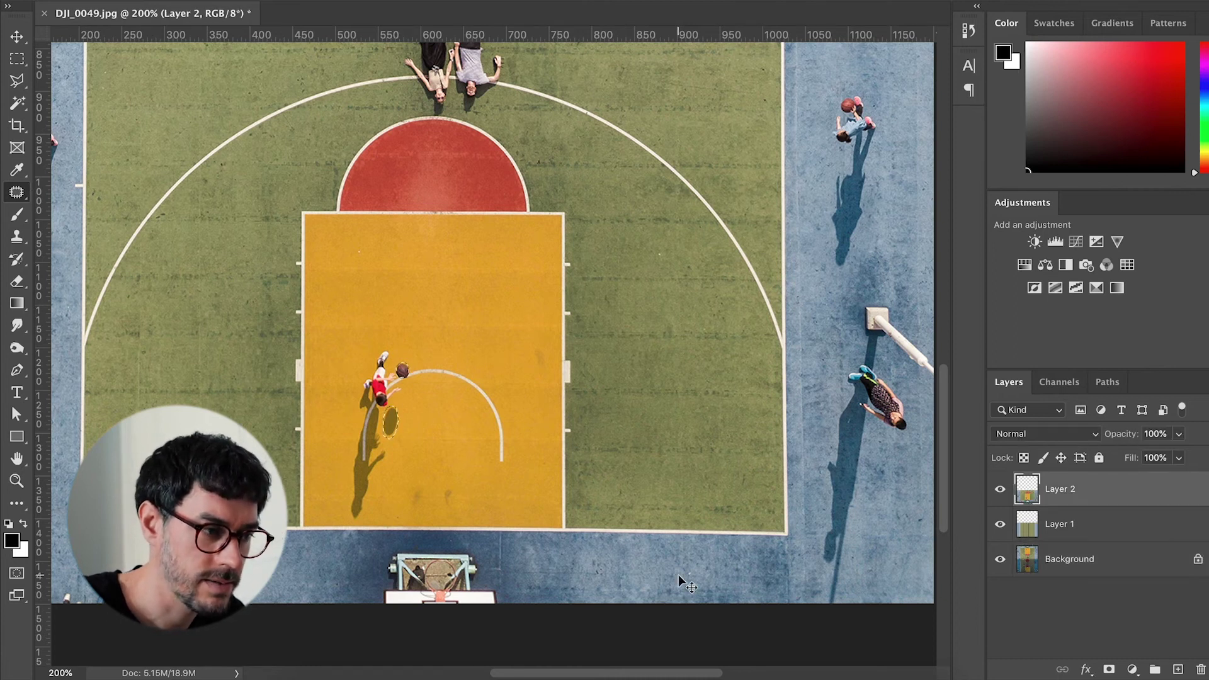
{"action": "key", "text": "ctrl+plus"}
{"action": "key", "text": "ctrl+plus"}
{"action": "scroll", "coordinate": [540, 564], "scroll_direction": "left", "scroll_amount": 3}
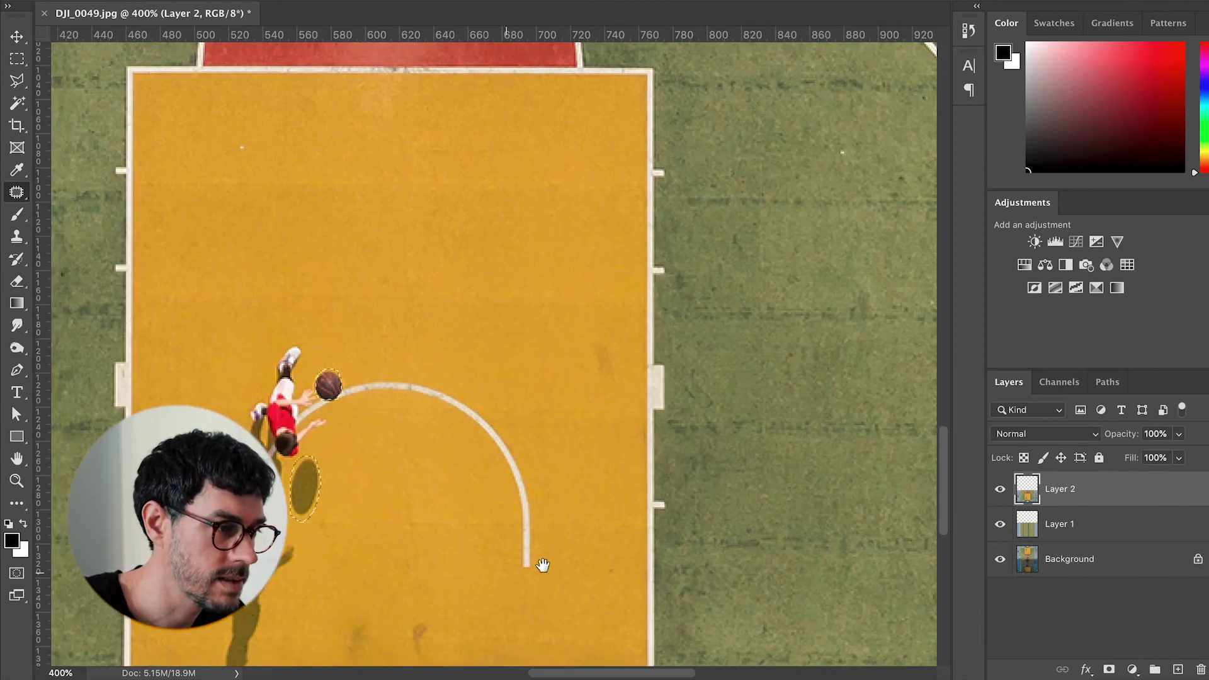
{"action": "left_click_drag", "start_coordinate": [339, 484], "coordinate": [379, 463]}
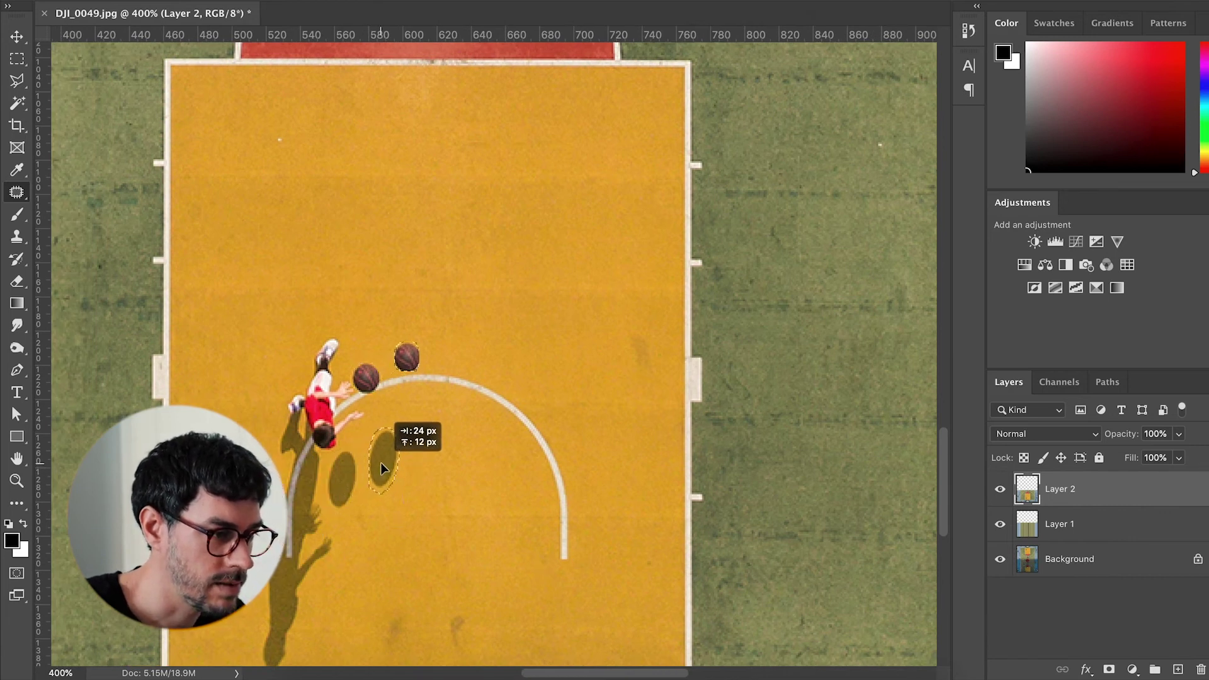
{"action": "left_click_drag", "start_coordinate": [380, 464], "coordinate": [422, 450]}
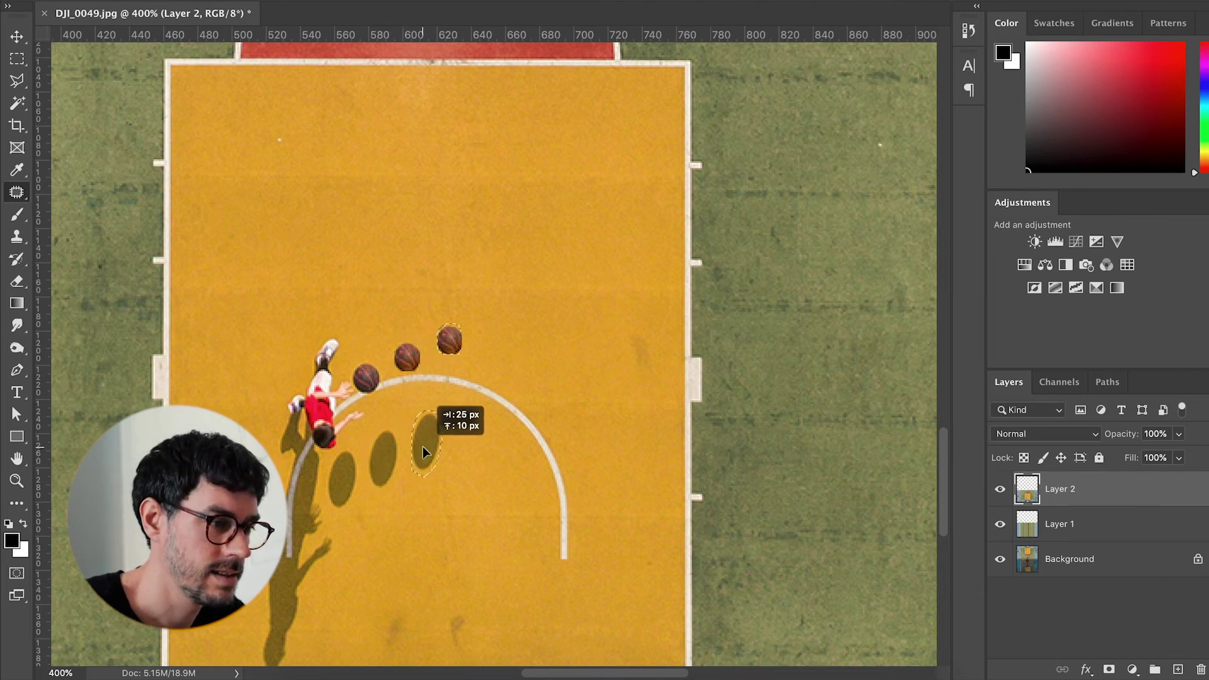
{"action": "left_click_drag", "start_coordinate": [422, 451], "coordinate": [423, 451]}
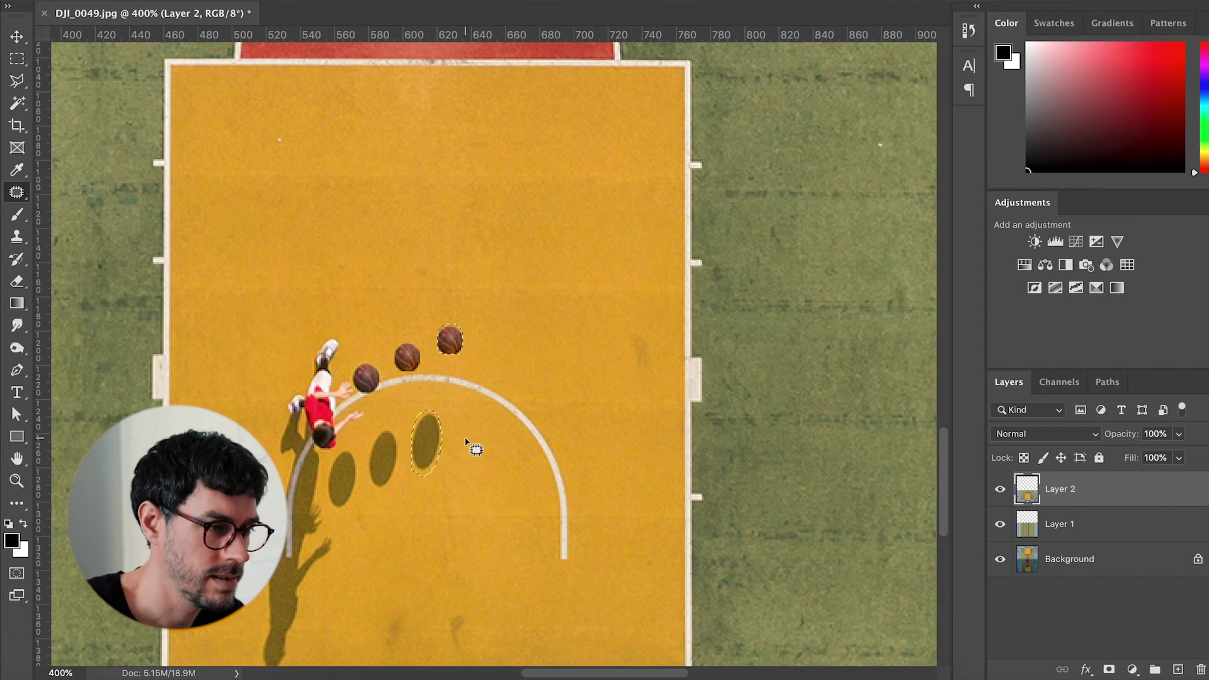
Step: Undo the two extra ball copies and zoom in on the player and ball
{"action": "key", "text": "ctrl+z"}
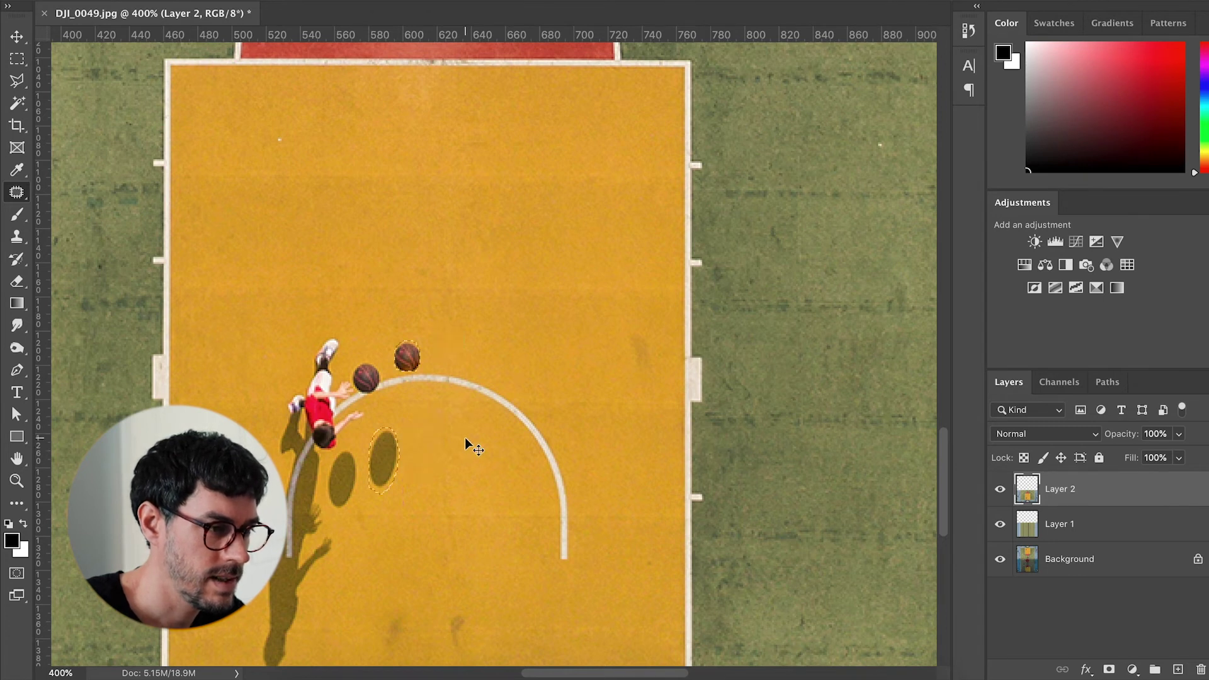
{"action": "key", "text": "ctrl+z"}
{"action": "key", "text": "ctrl+plus"}
{"action": "key", "text": "ctrl+plus"}
{"action": "key", "text": "ctrl+plus"}
{"action": "key", "text": "ctrl+plus"}
{"action": "key", "text": "ctrl+plus"}
{"action": "key", "text": "ctrl+plus"}
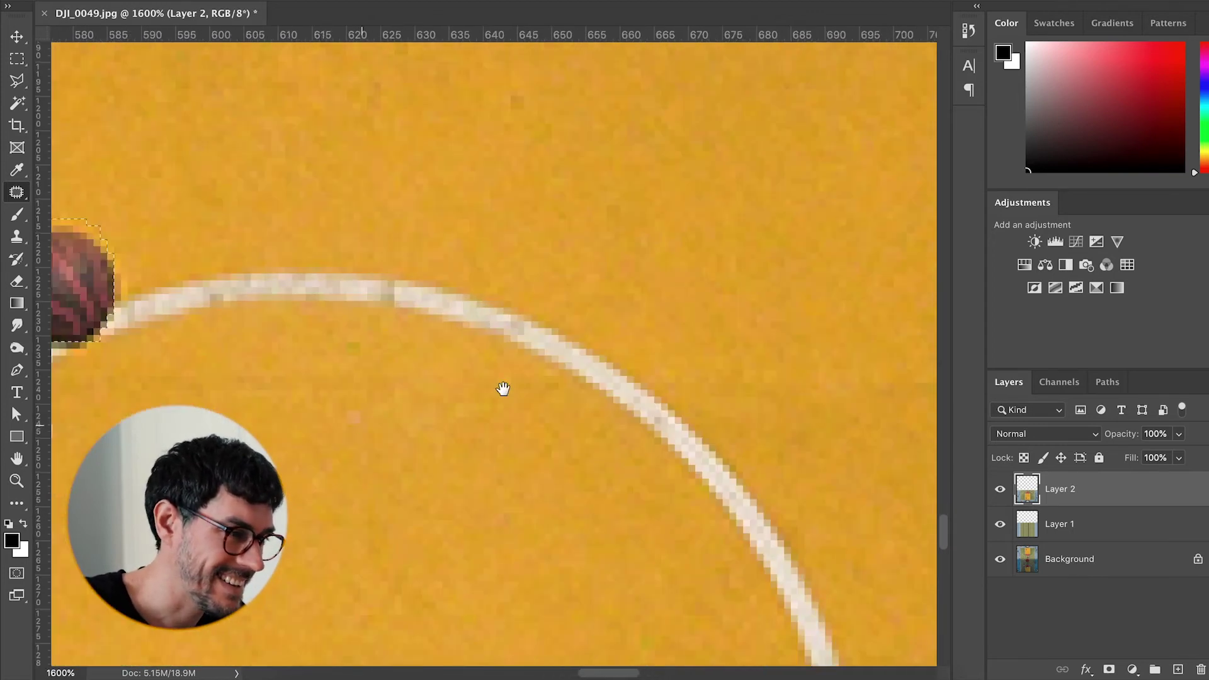
{"action": "scroll", "coordinate": [479, 372], "scroll_direction": "left", "scroll_amount": 5}
{"action": "scroll", "coordinate": [479, 372], "scroll_direction": "down", "scroll_amount": 1}
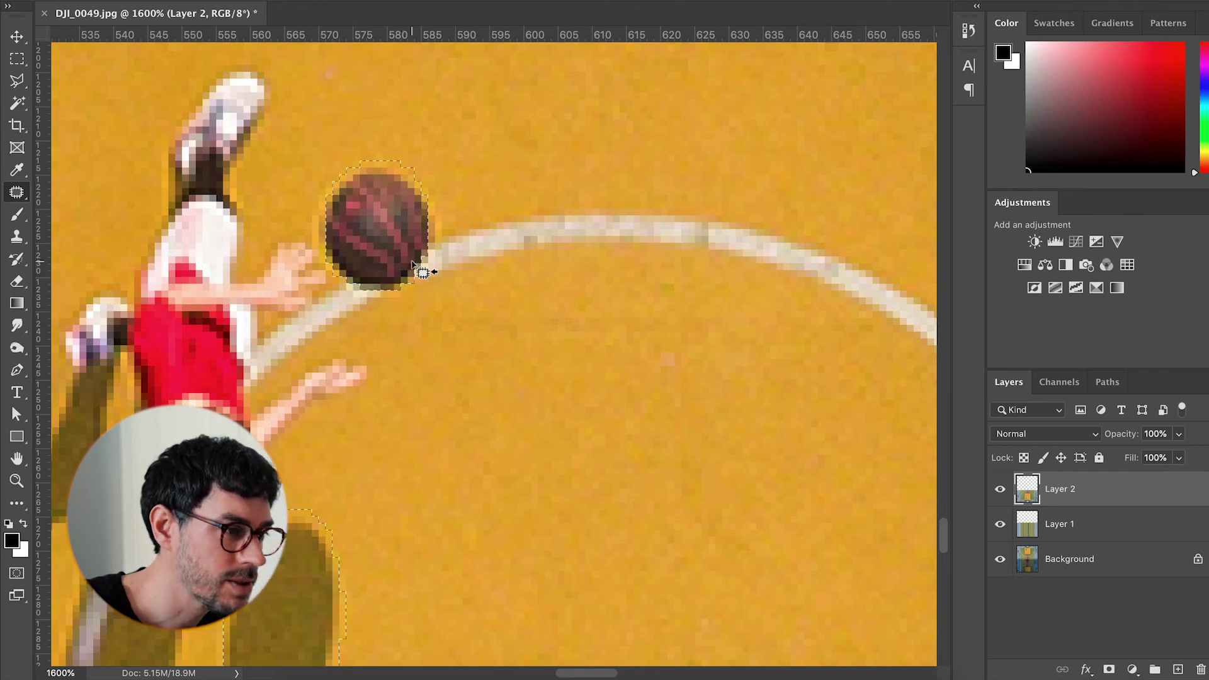
Step: Duplicate the ball and shadow twice up and right along the arc from the player
{"action": "key", "text": "ctrl+minus"}
{"action": "key", "text": "ctrl+minus"}
{"action": "key", "text": "ctrl+minus"}
{"action": "key", "text": "ctrl+minus"}
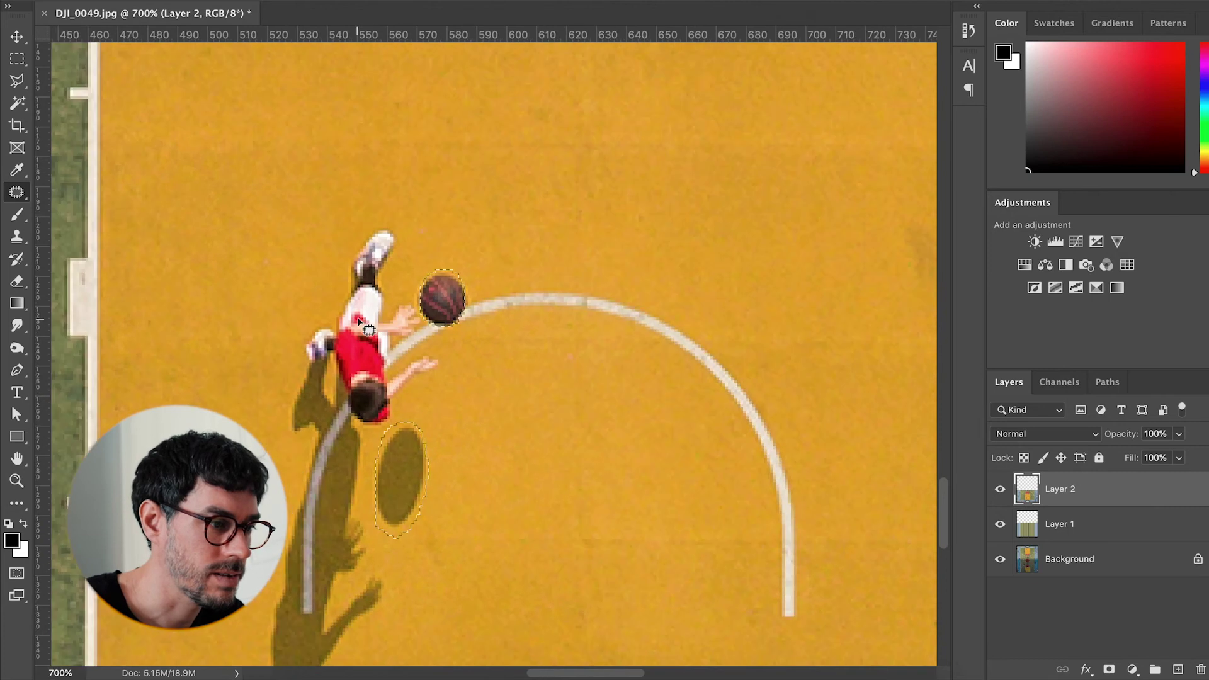
{"action": "scroll", "coordinate": [359, 322], "scroll_direction": "right", "scroll_amount": 3}
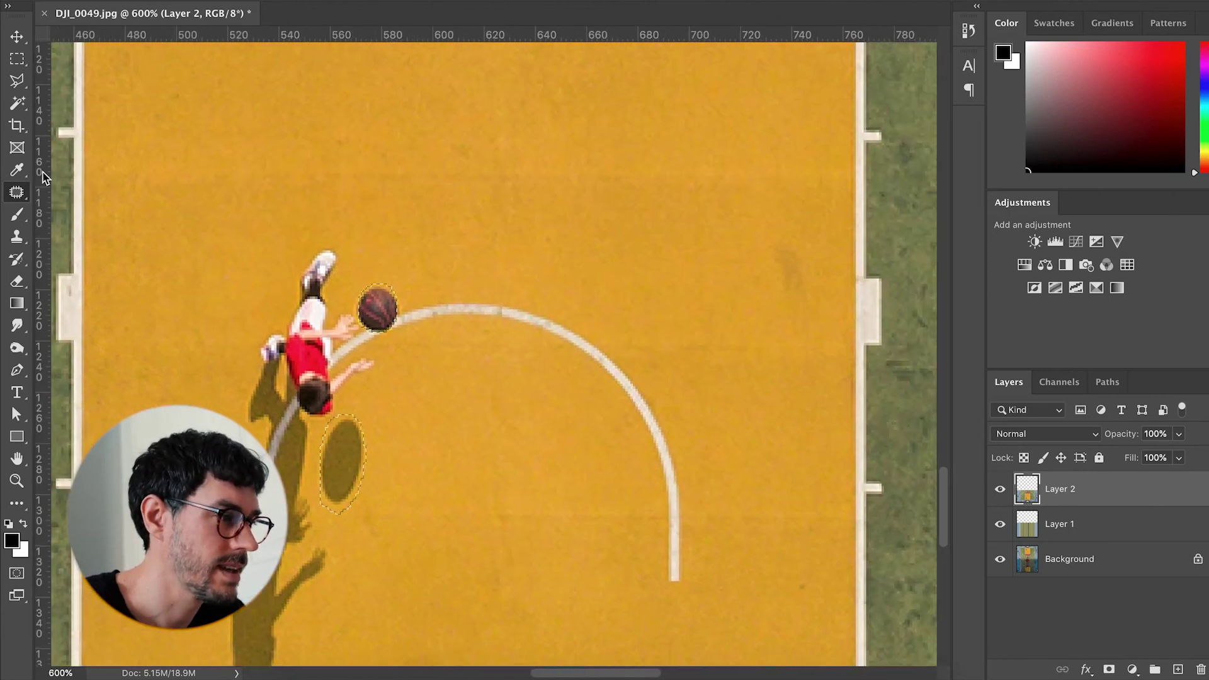
{"action": "mouse_move", "coordinate": [378, 312]}
{"action": "left_mouse_down"}
{"action": "mouse_move", "coordinate": [433, 291]}
{"action": "mouse_move", "coordinate": [443, 270]}
{"action": "left_mouse_up"}
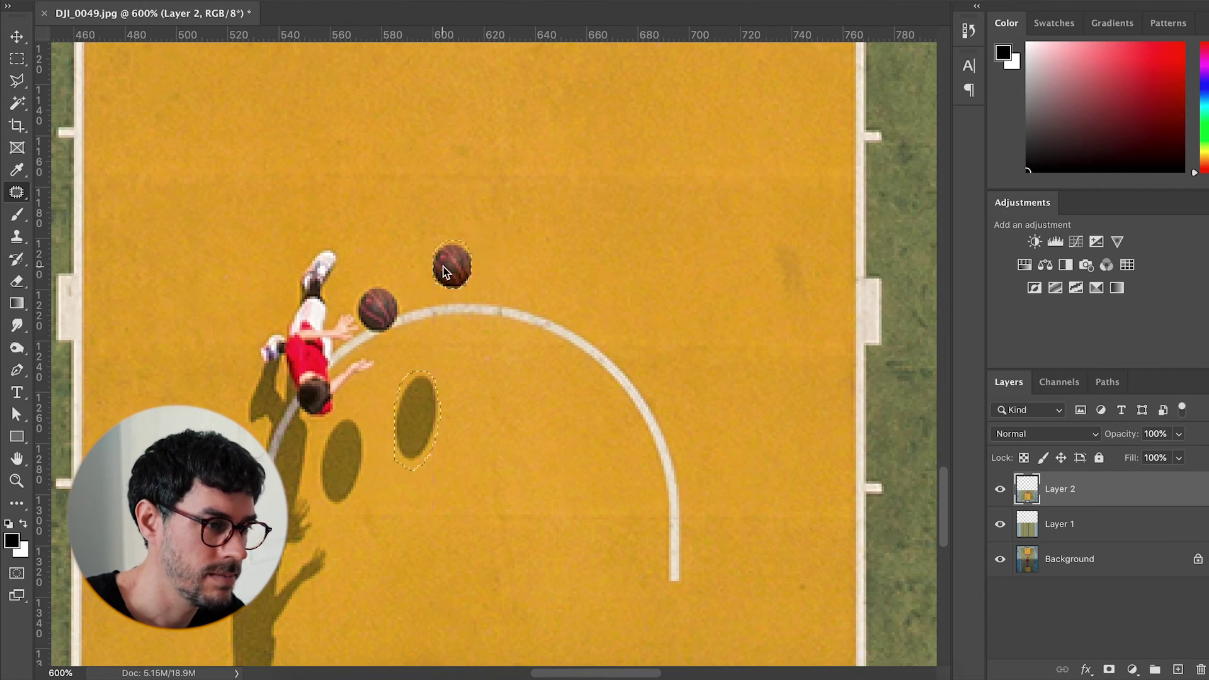
{"action": "key", "text": "ctrl+minus"}
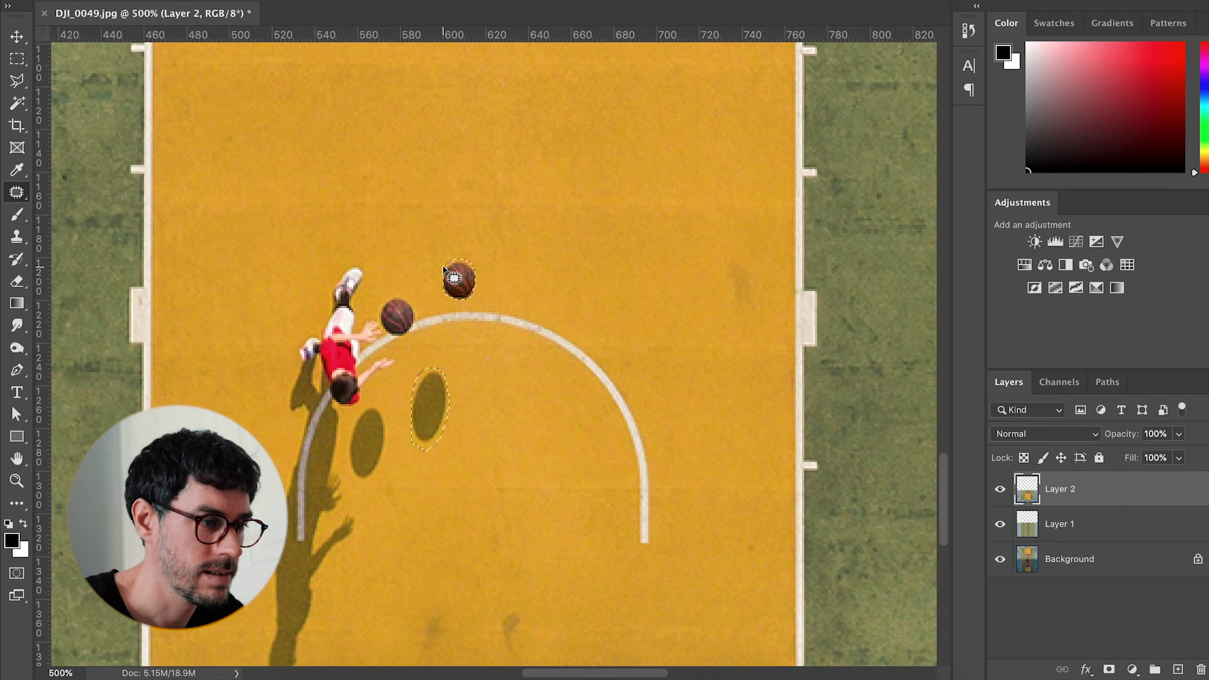
{"action": "left_click_drag", "start_coordinate": [473, 276], "coordinate": [529, 246]}
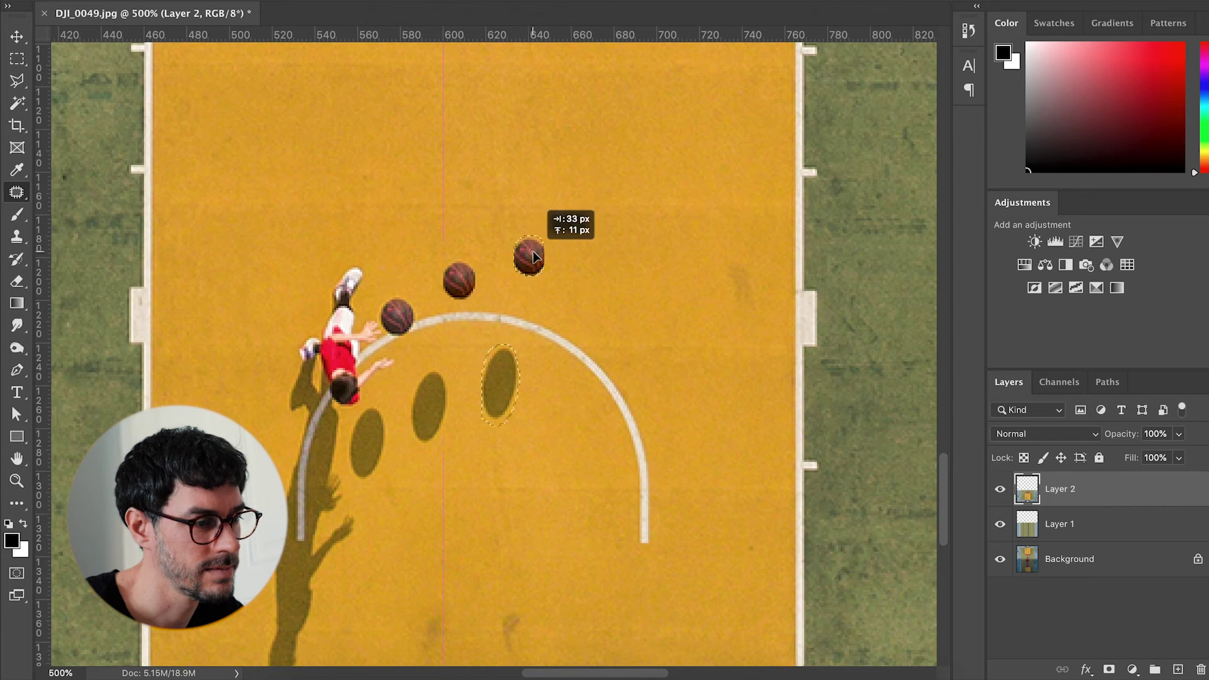
{"action": "left_click_drag", "start_coordinate": [529, 247], "coordinate": [527, 257]}
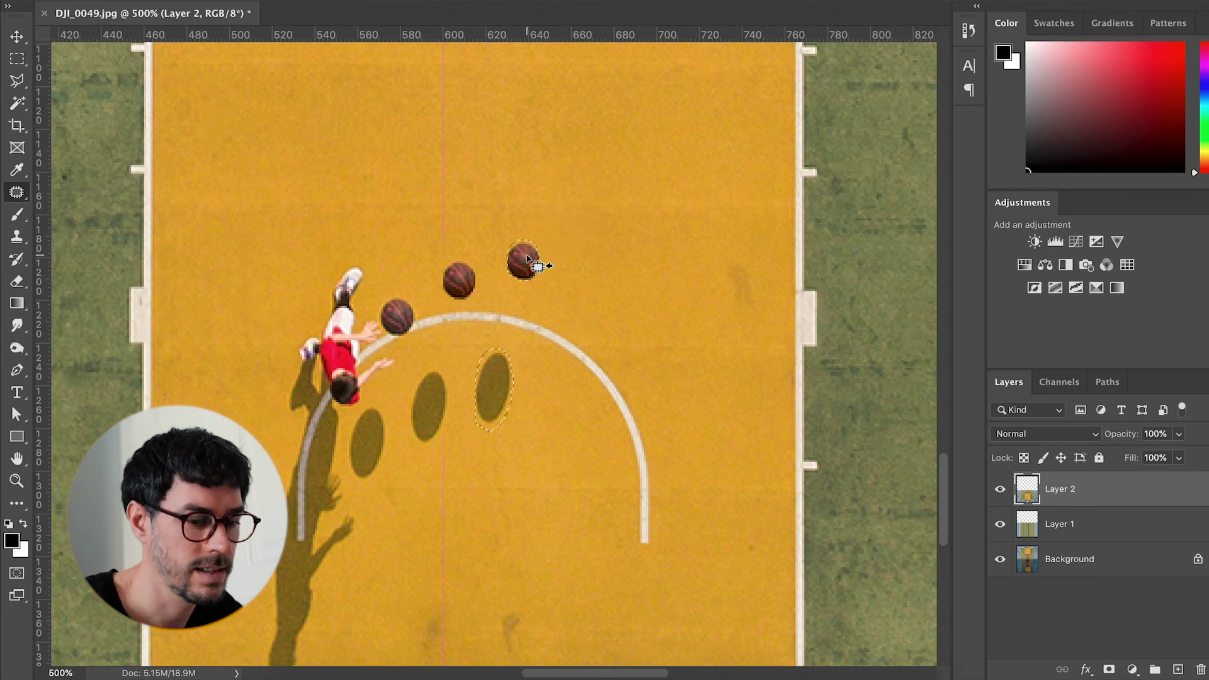
Step: Place more ball-and-shadow copies down the arc's right side, then view the whole court
{"action": "key", "text": "ctrl+minus"}
{"action": "left_click_drag", "start_coordinate": [522, 268], "coordinate": [576, 273]}
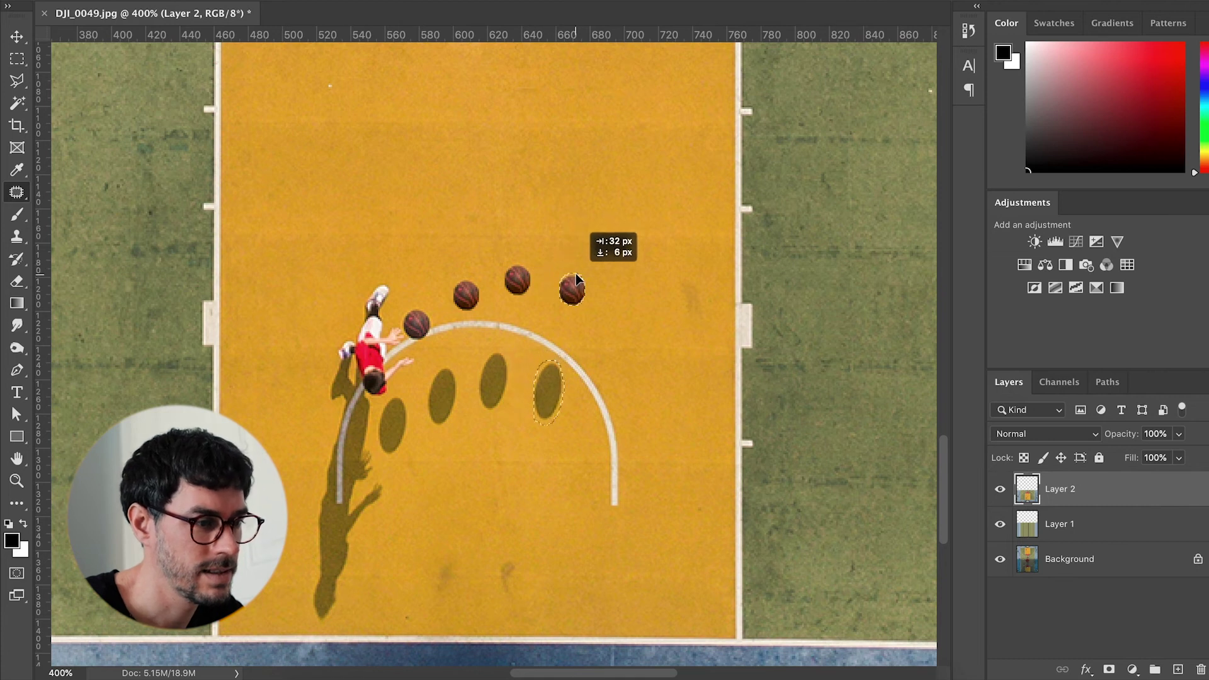
{"action": "left_click_drag", "start_coordinate": [575, 274], "coordinate": [618, 348]}
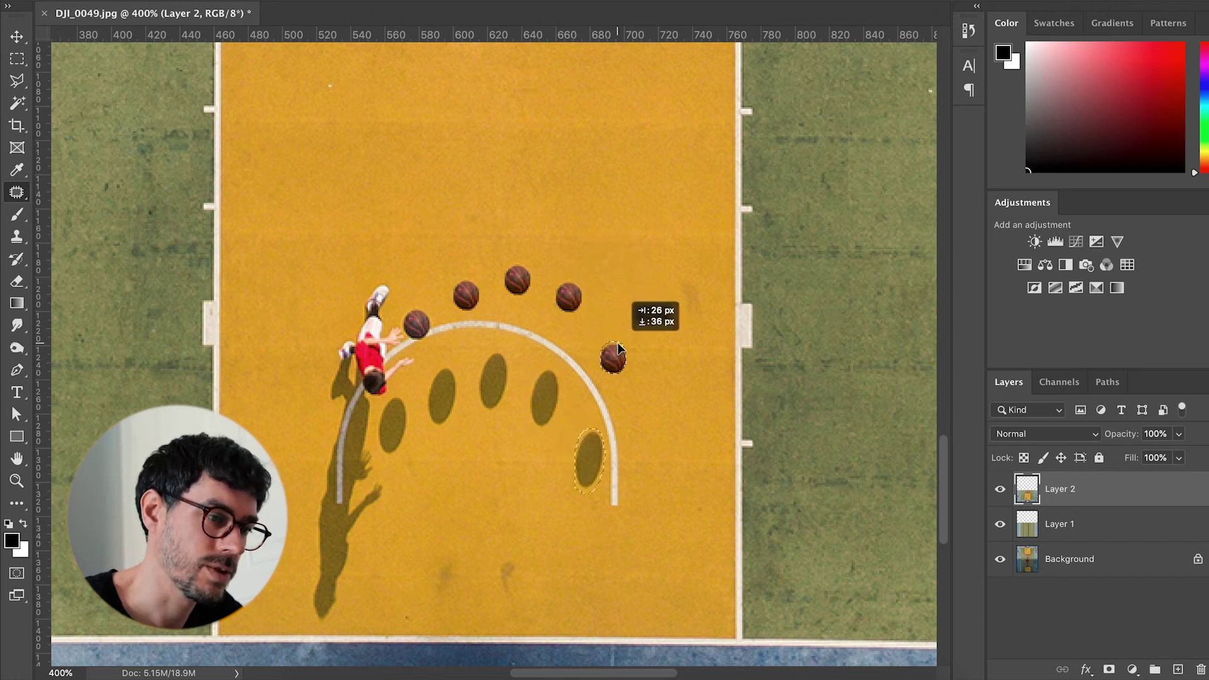
{"action": "mouse_move", "coordinate": [618, 348]}
{"action": "left_mouse_down"}
{"action": "mouse_move", "coordinate": [608, 336]}
{"action": "mouse_move", "coordinate": [632, 418]}
{"action": "mouse_move", "coordinate": [626, 395]}
{"action": "mouse_move", "coordinate": [666, 450]}
{"action": "mouse_move", "coordinate": [649, 467]}
{"action": "left_mouse_up"}
{"action": "scroll", "coordinate": [649, 467], "scroll_direction": "down", "scroll_amount": 3}
{"action": "scroll", "coordinate": [649, 467], "scroll_direction": "down", "scroll_amount": 3}
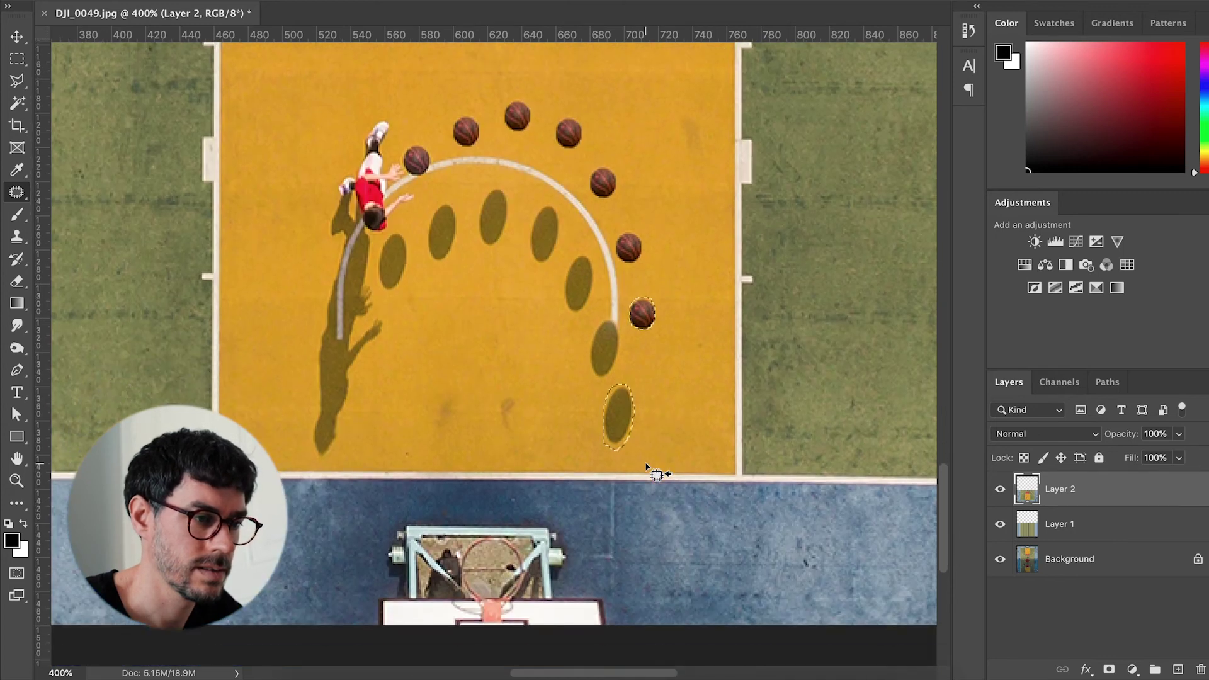
{"action": "key", "text": "ctrl+minus"}
{"action": "key", "text": "ctrl+minus"}
{"action": "key", "text": "ctrl+minus"}
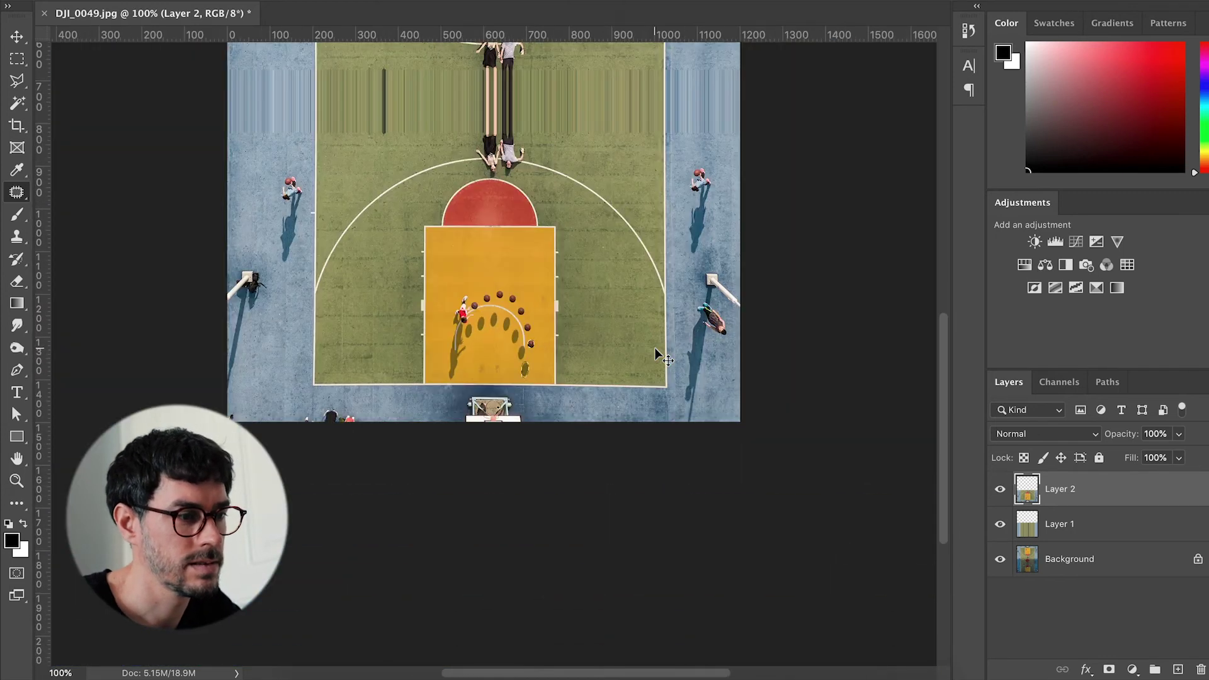
{"action": "key", "text": "ctrl+plus"}
{"action": "key", "text": "m"}
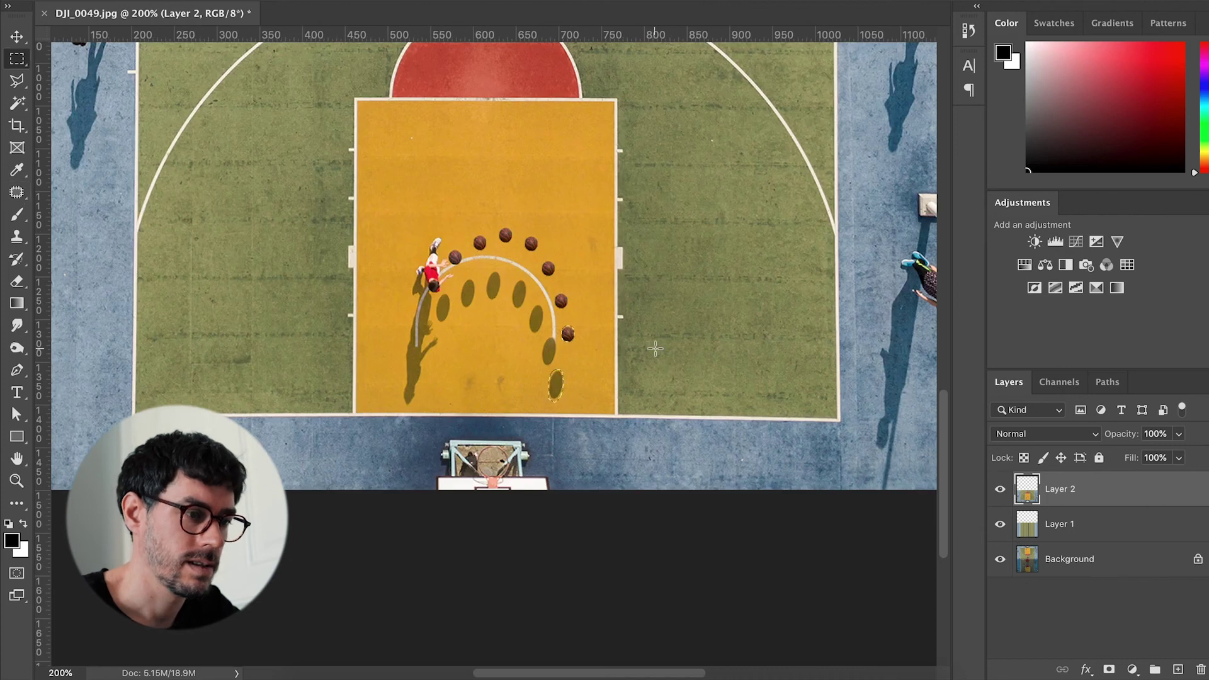
{"action": "key", "text": "ctrl+minus"}
{"action": "key", "text": "ctrl+minus"}
{"action": "key", "text": "ctrl+plus"}
{"action": "key", "text": "ctrl+plus"}
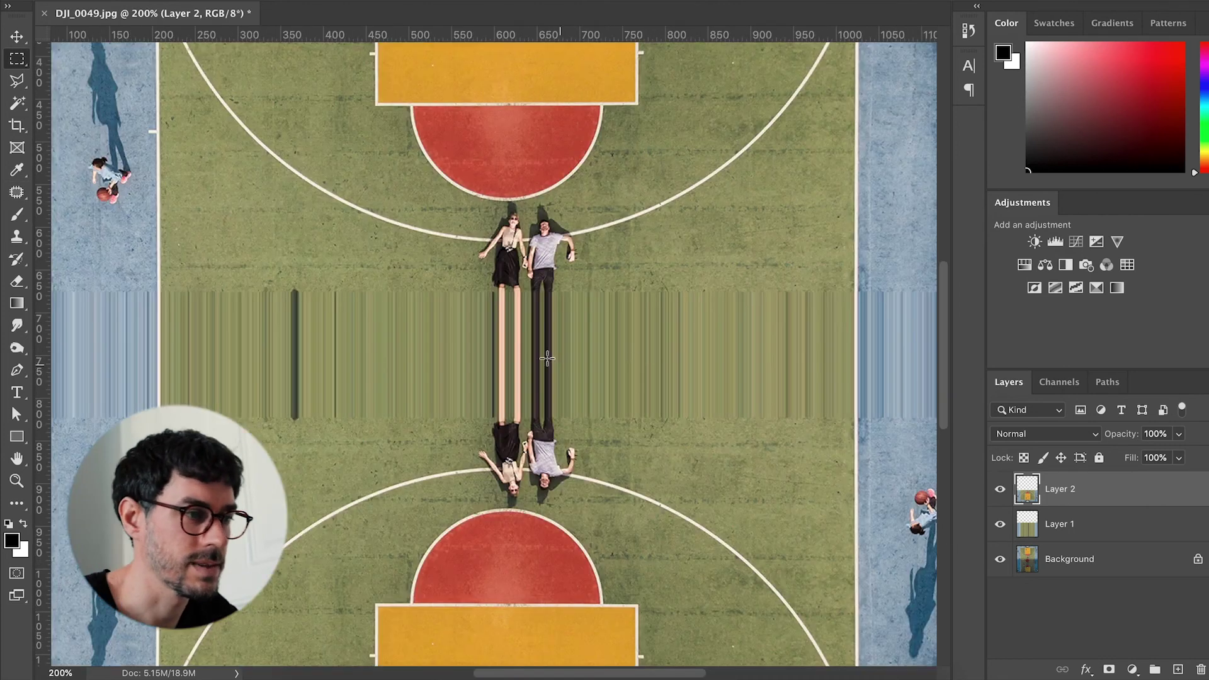
{"action": "left_click_drag", "start_coordinate": [588, 320], "coordinate": [545, 194]}
{"action": "mouse_move", "coordinate": [540, 426]}
{"action": "left_mouse_down"}
{"action": "mouse_move", "coordinate": [576, 297]}
{"action": "mouse_move", "coordinate": [676, 264]}
{"action": "left_mouse_up"}
{"action": "left_click_drag", "start_coordinate": [554, 236], "coordinate": [554, 470]}
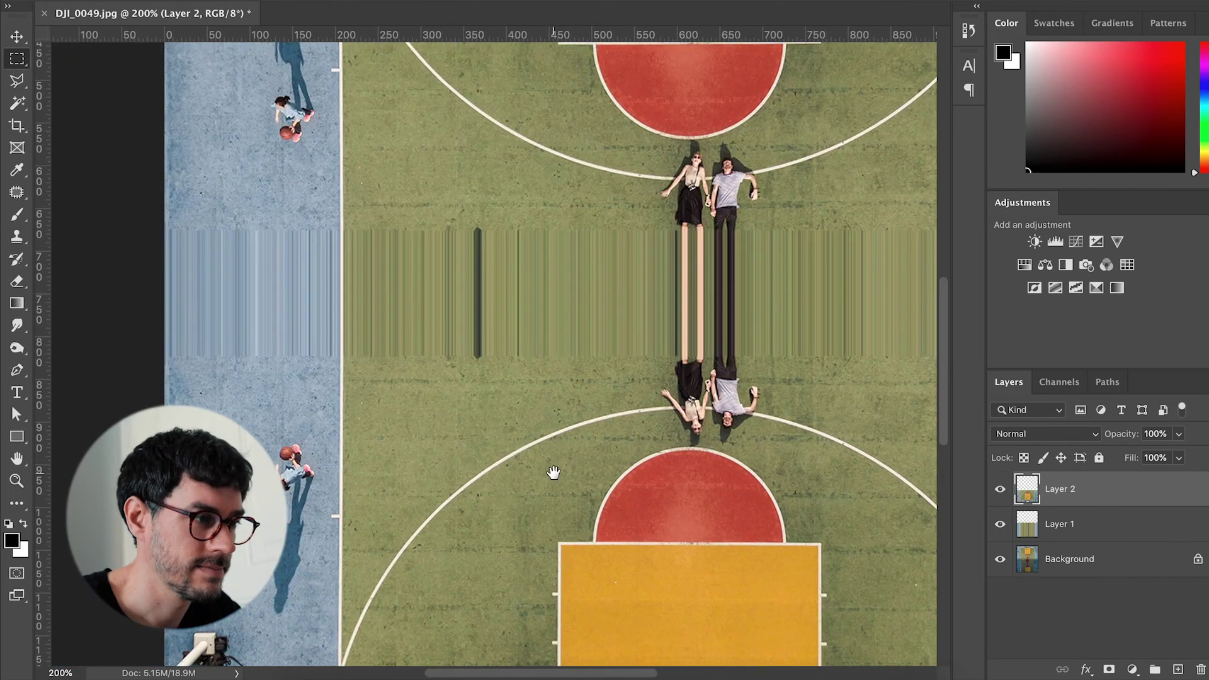
{"action": "left_click_drag", "start_coordinate": [584, 378], "coordinate": [553, 538]}
{"action": "left_click_drag", "start_coordinate": [591, 298], "coordinate": [579, 389]}
{"action": "scroll", "coordinate": [560, 277], "scroll_direction": "down", "scroll_amount": 3}
{"action": "scroll", "coordinate": [560, 277], "scroll_direction": "right", "scroll_amount": 3}
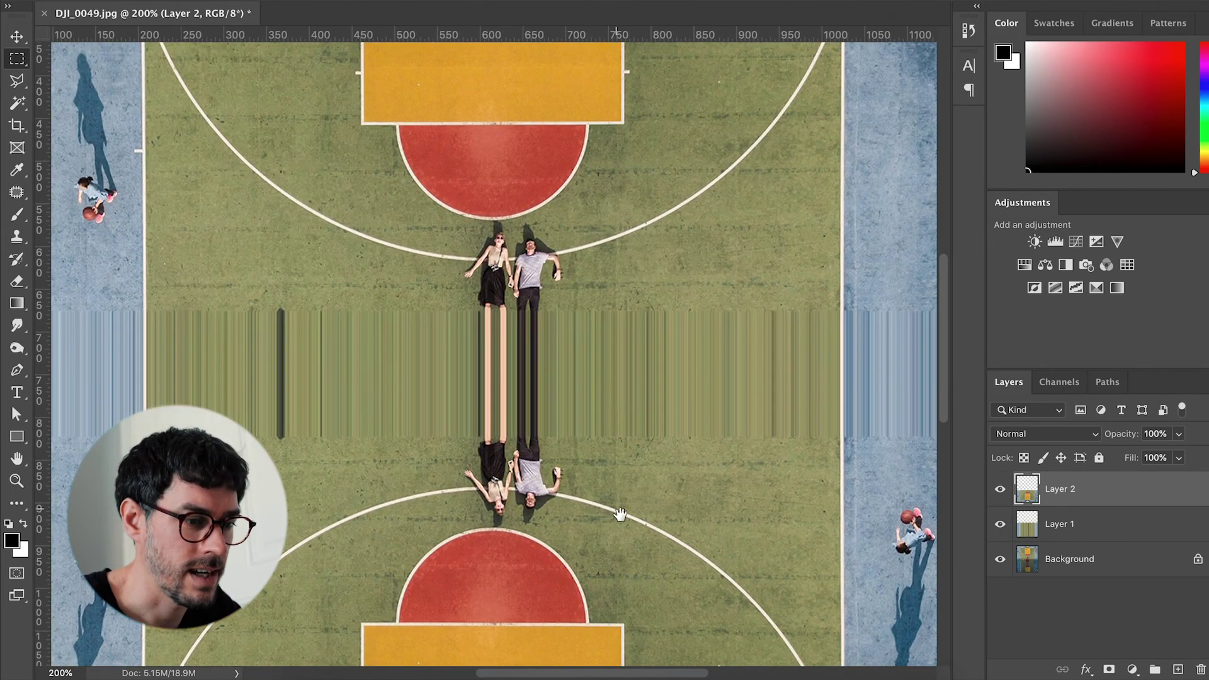
{"action": "scroll", "coordinate": [620, 514], "scroll_direction": "down", "scroll_amount": 3}
{"action": "scroll", "coordinate": [629, 346], "scroll_direction": "down", "scroll_amount": 2}
{"action": "scroll", "coordinate": [611, 359], "scroll_direction": "down", "scroll_amount": 1}
Step: Patch out the white speck on the green court beside the upper key, then deselect
{"action": "key", "text": "ctrl+plus"}
{"action": "key", "text": "ctrl+plus"}
{"action": "key", "text": "ctrl+plus"}
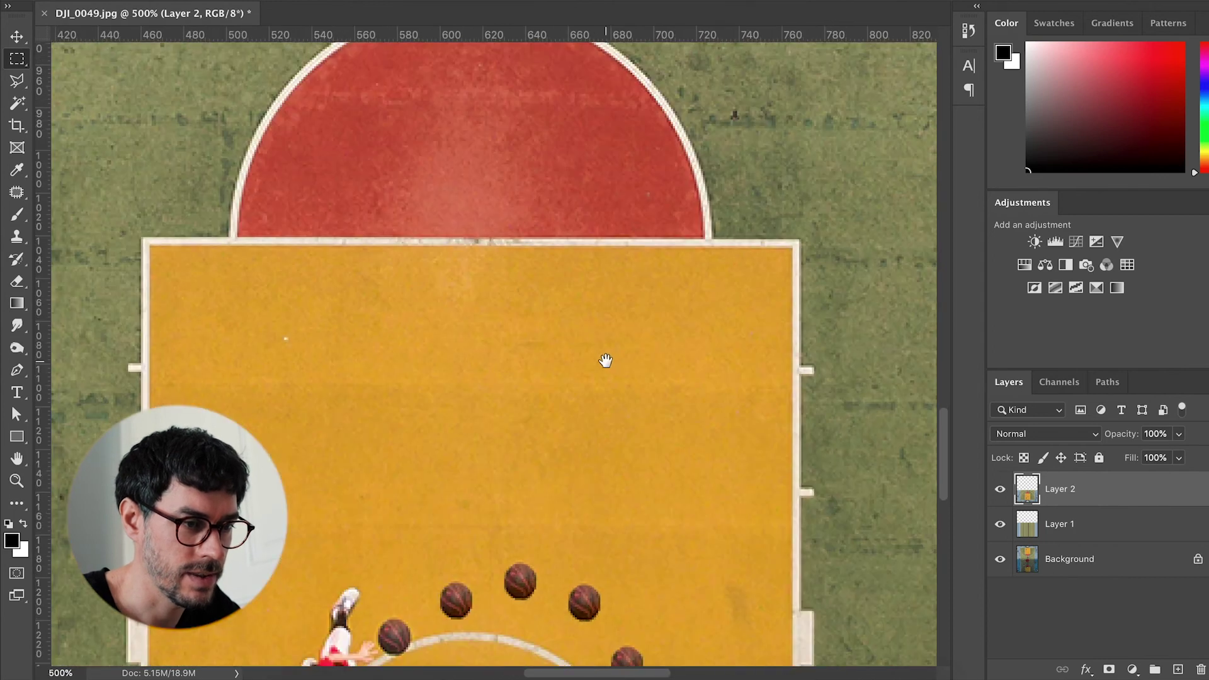
{"action": "left_click_drag", "start_coordinate": [605, 359], "coordinate": [337, 318]}
{"action": "scroll", "coordinate": [203, 207], "scroll_direction": "right", "scroll_amount": 2}
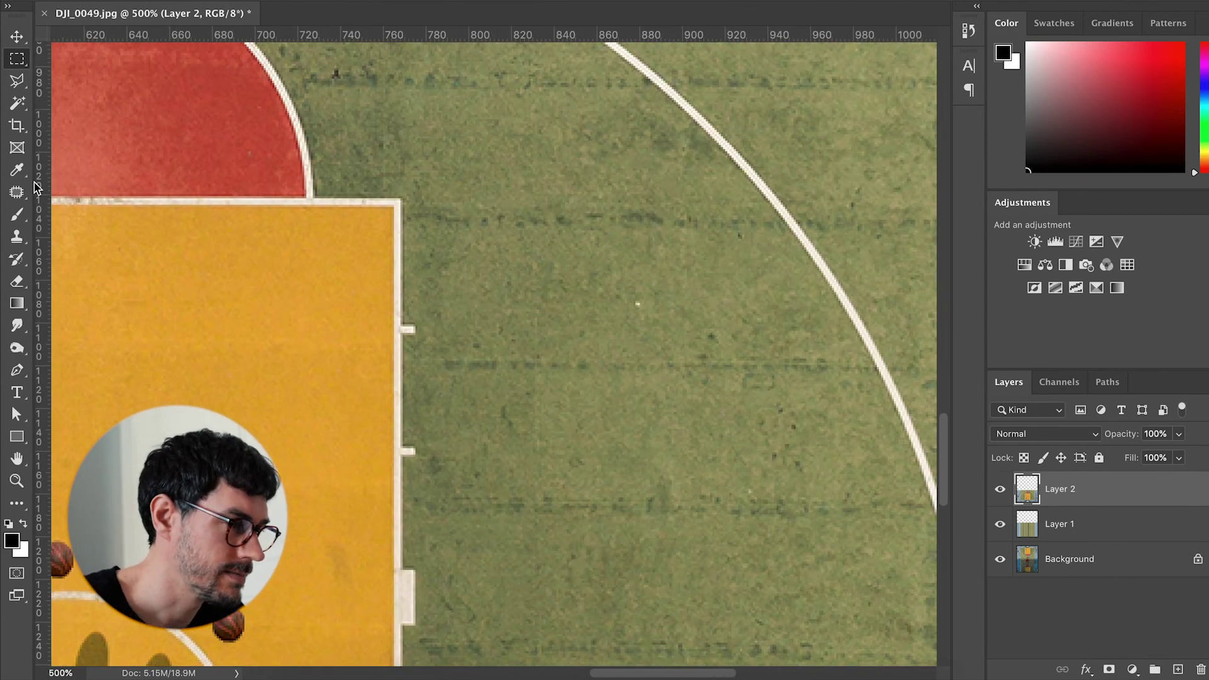
{"action": "left_click_drag", "start_coordinate": [17, 192], "coordinate": [75, 219]}
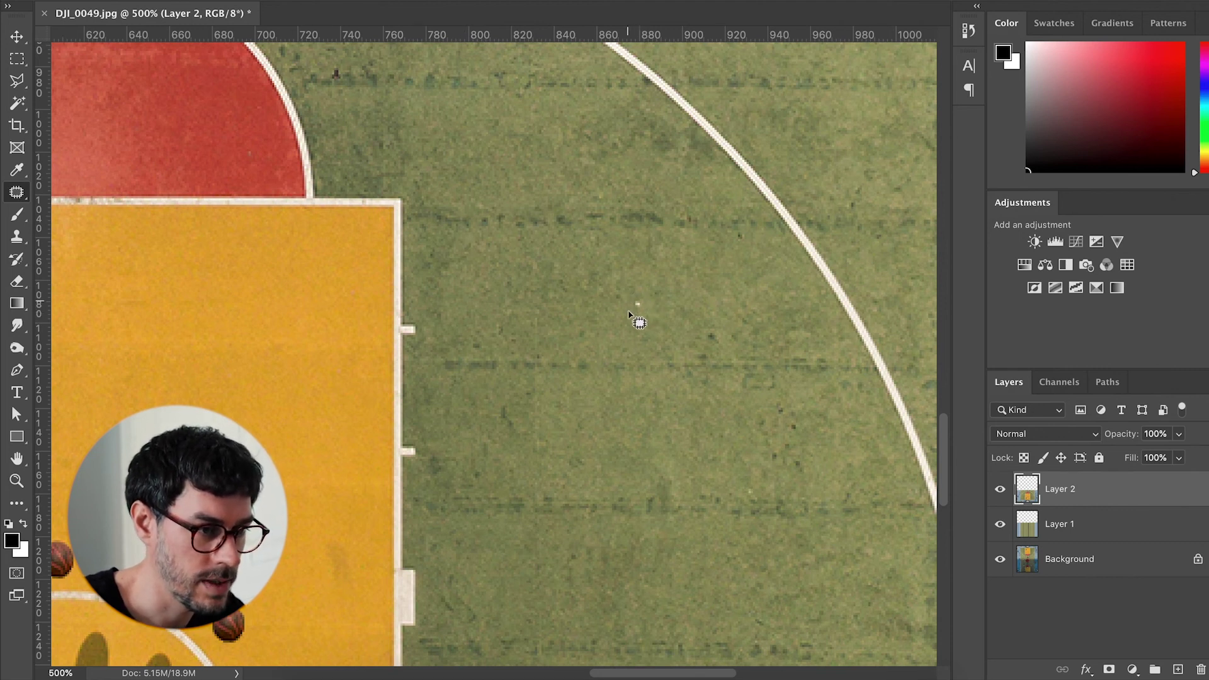
{"action": "key", "text": "ctrl+d"}
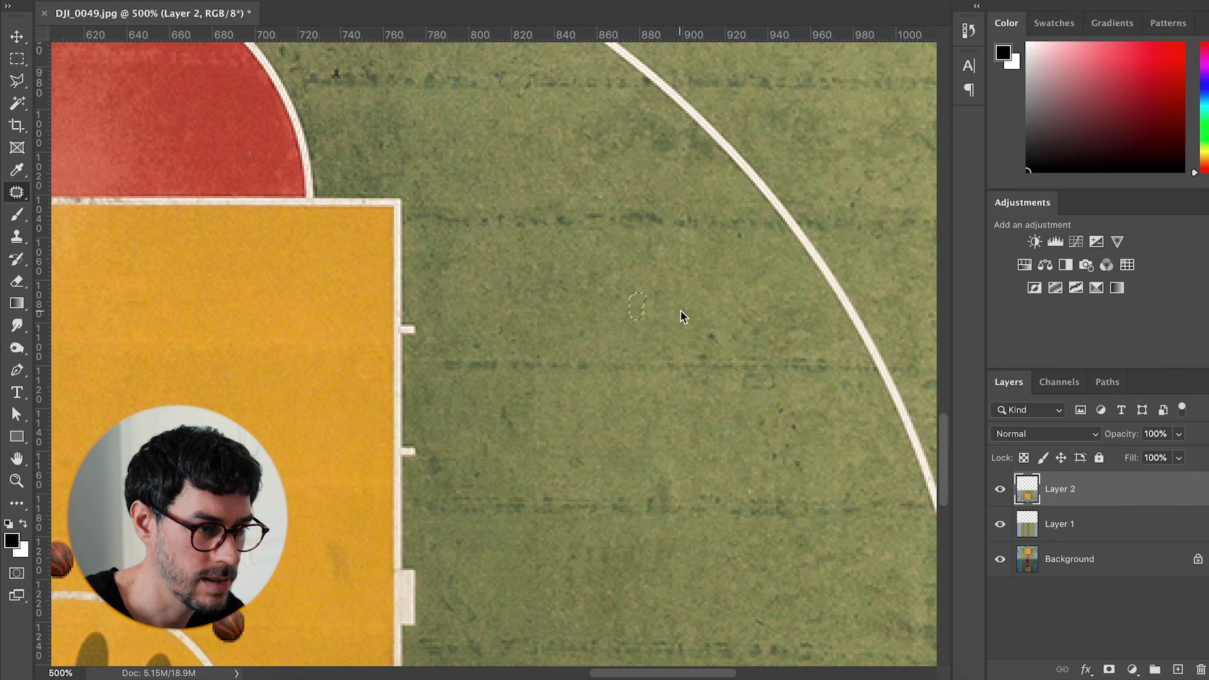
{"action": "left_click_drag", "start_coordinate": [640, 271], "coordinate": [555, 181]}
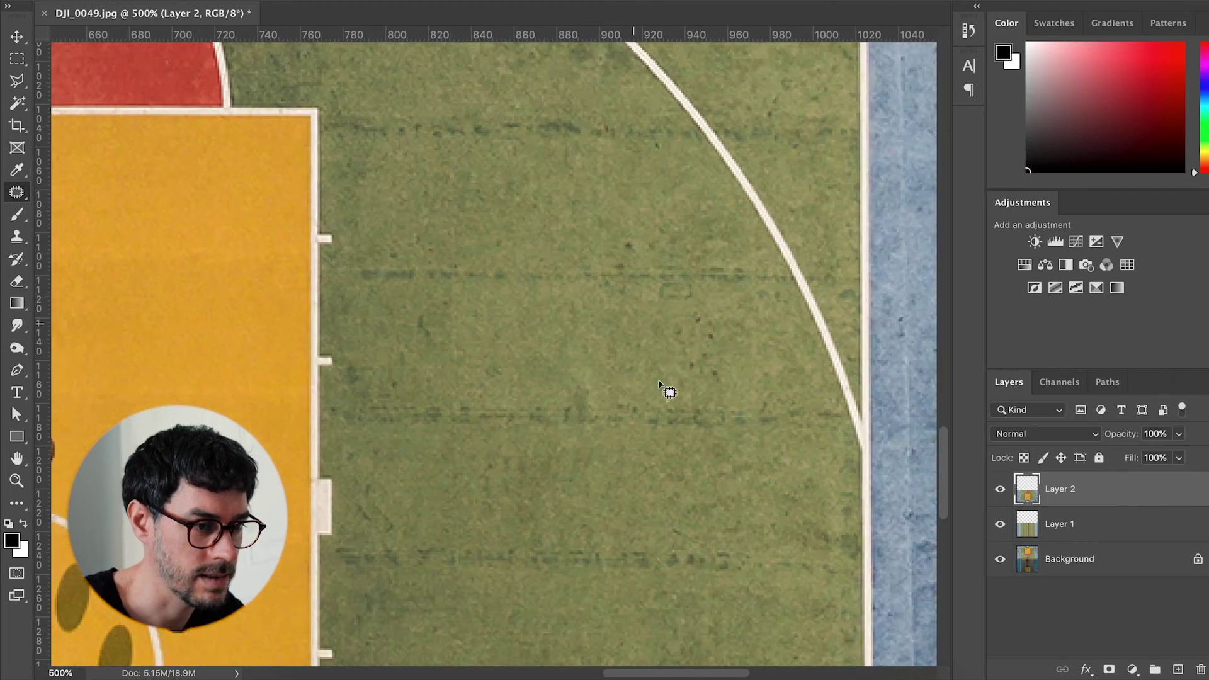
{"action": "scroll", "coordinate": [609, 429], "scroll_direction": "down", "scroll_amount": 5}
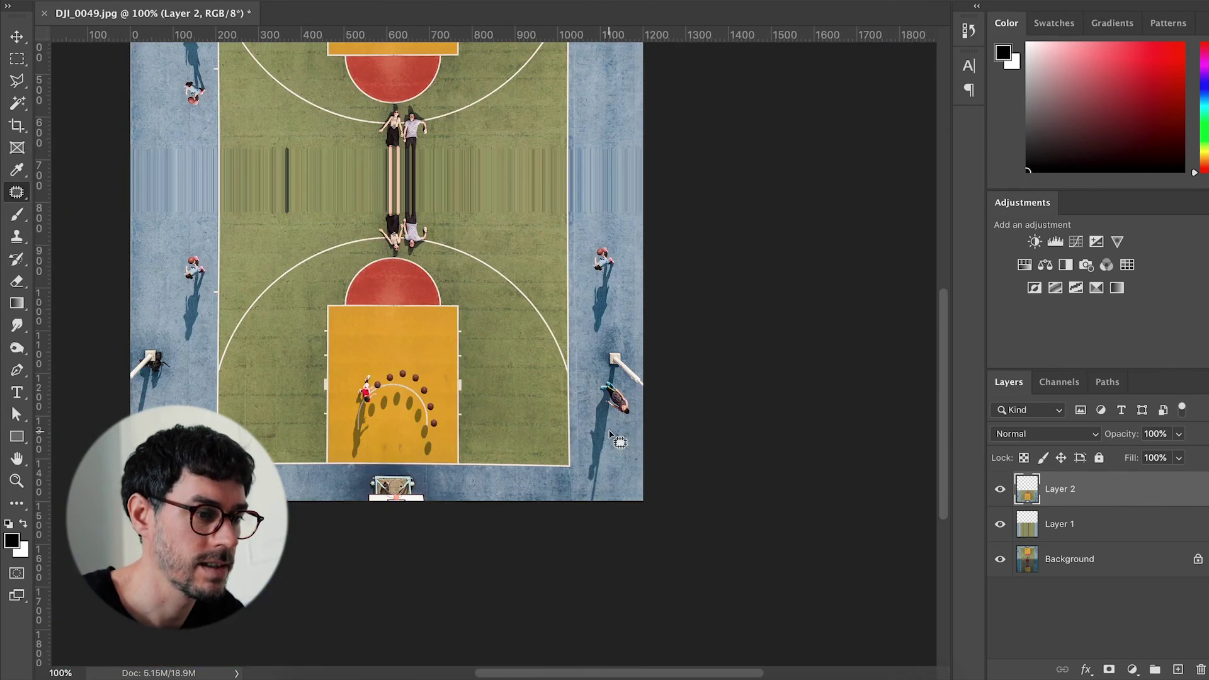
Step: Pan around the mirrored court from the top hoop down to the lower court
{"action": "left_click_drag", "start_coordinate": [562, 411], "coordinate": [655, 442]}
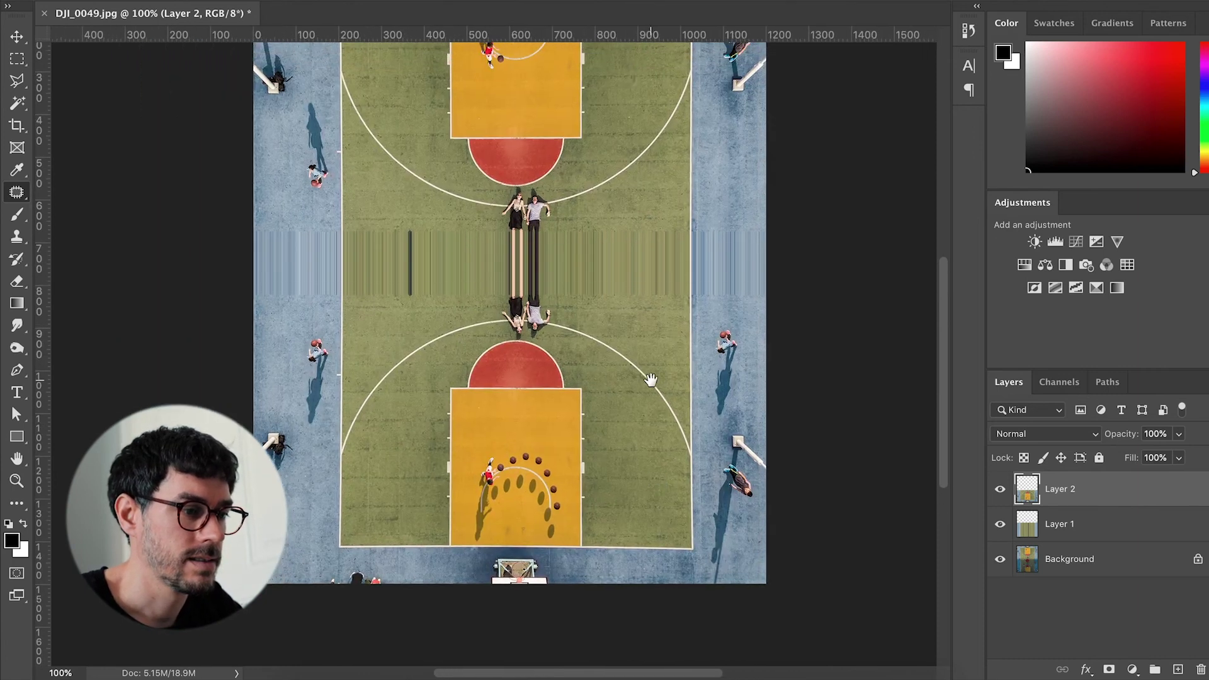
{"action": "scroll", "coordinate": [654, 443], "scroll_direction": "up", "scroll_amount": 2}
{"action": "scroll", "coordinate": [604, 424], "scroll_direction": "up", "scroll_amount": 2}
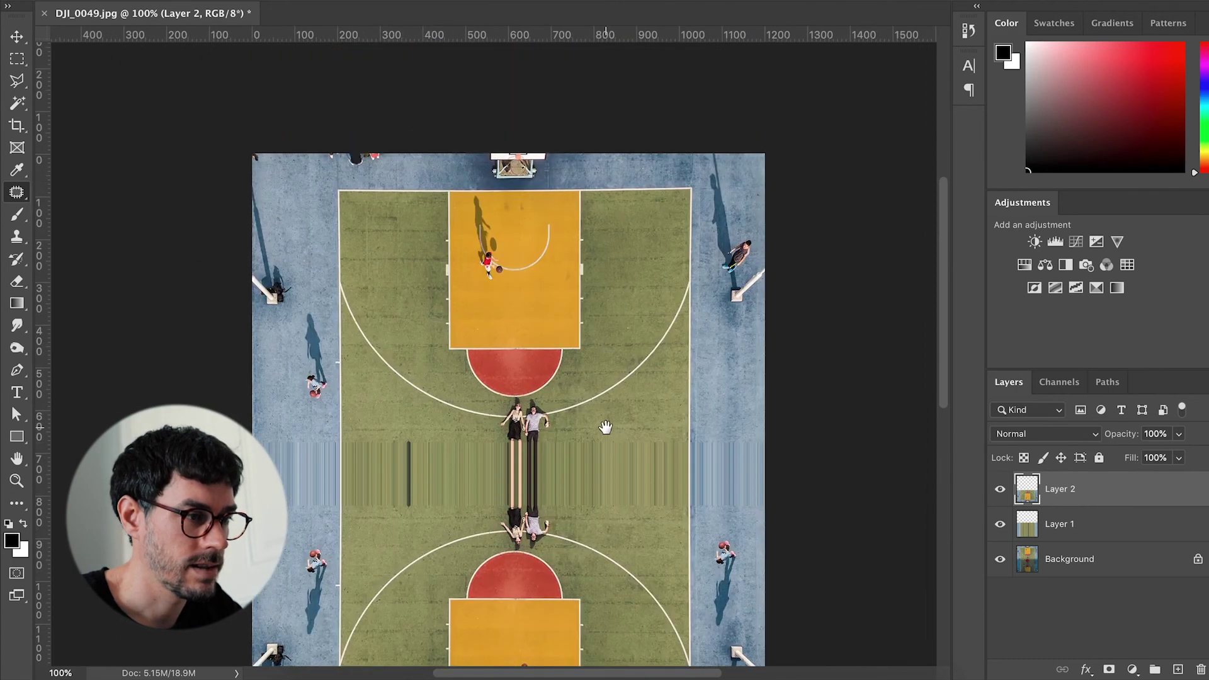
{"action": "left_click_drag", "start_coordinate": [604, 423], "coordinate": [638, 378]}
{"action": "scroll", "coordinate": [640, 378], "scroll_direction": "down", "scroll_amount": 3}
{"action": "scroll", "coordinate": [628, 270], "scroll_direction": "down", "scroll_amount": 2}
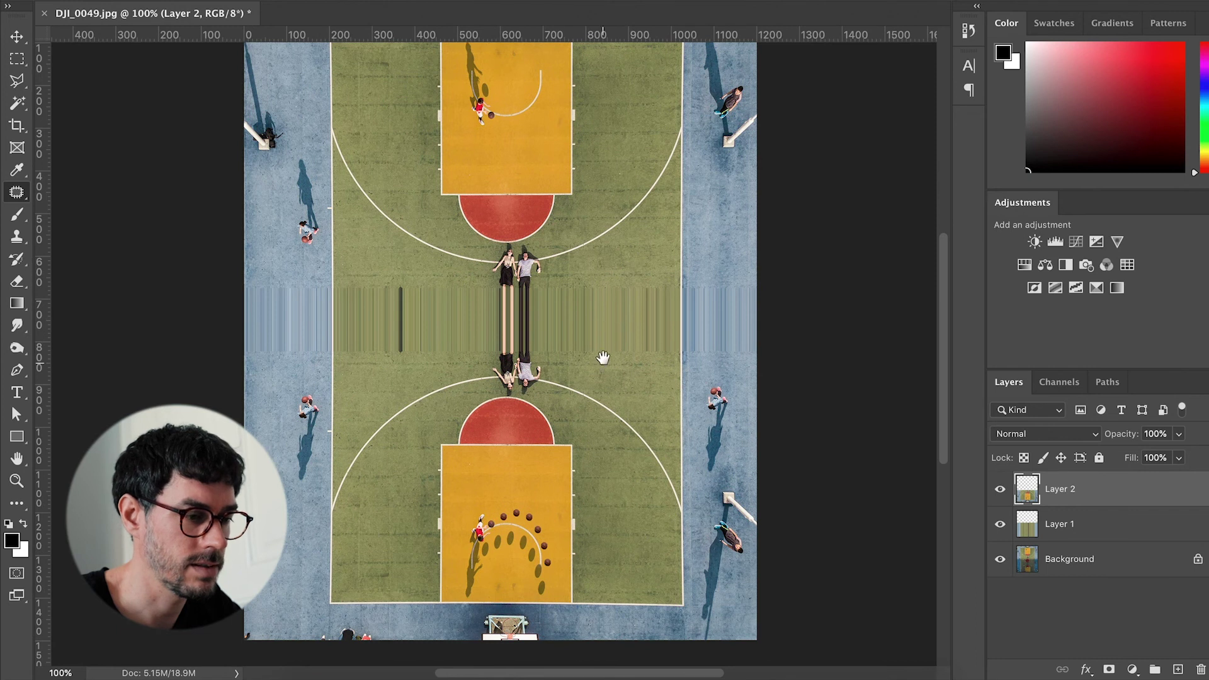
{"action": "left_click_drag", "start_coordinate": [527, 437], "coordinate": [540, 392]}
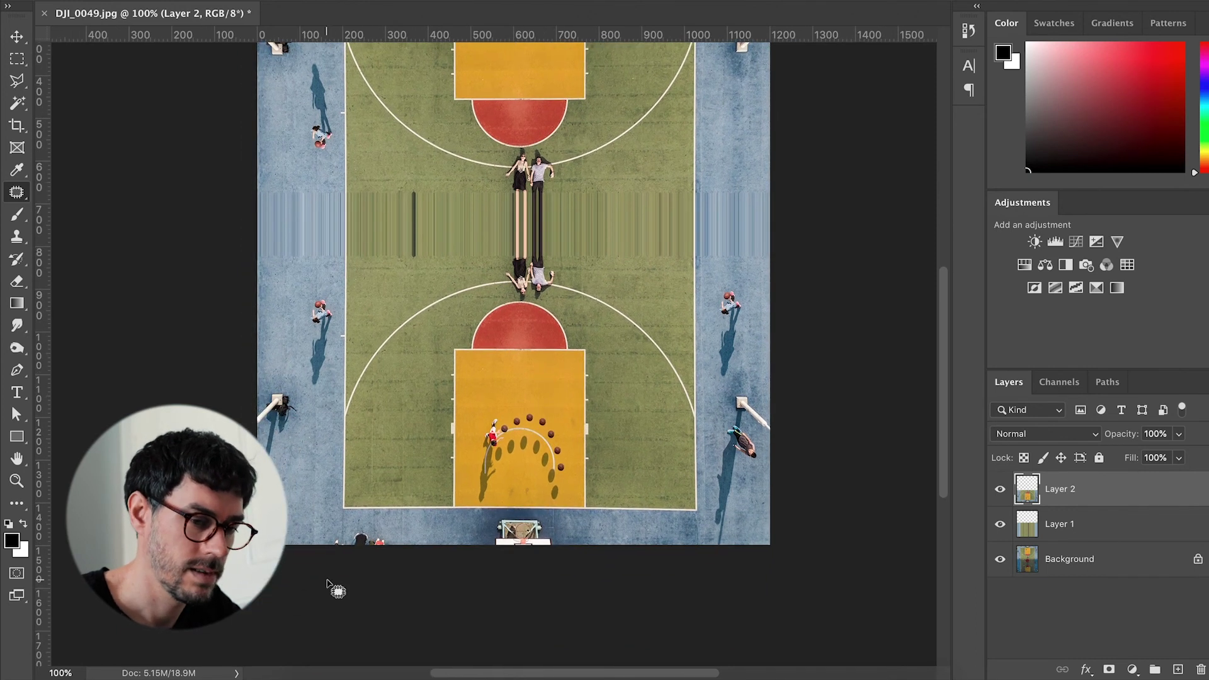
Step: Zoom in on the bottom-left edge and patch out the partly cropped person there
{"action": "key", "text": "ctrl+plus"}
{"action": "key", "text": "ctrl+plus"}
{"action": "scroll", "coordinate": [504, 289], "scroll_direction": "down", "scroll_amount": 1}
{"action": "scroll", "coordinate": [401, 375], "scroll_direction": "down", "scroll_amount": 5}
{"action": "scroll", "coordinate": [401, 374], "scroll_direction": "left", "scroll_amount": 3}
{"action": "scroll", "coordinate": [396, 340], "scroll_direction": "down", "scroll_amount": 3}
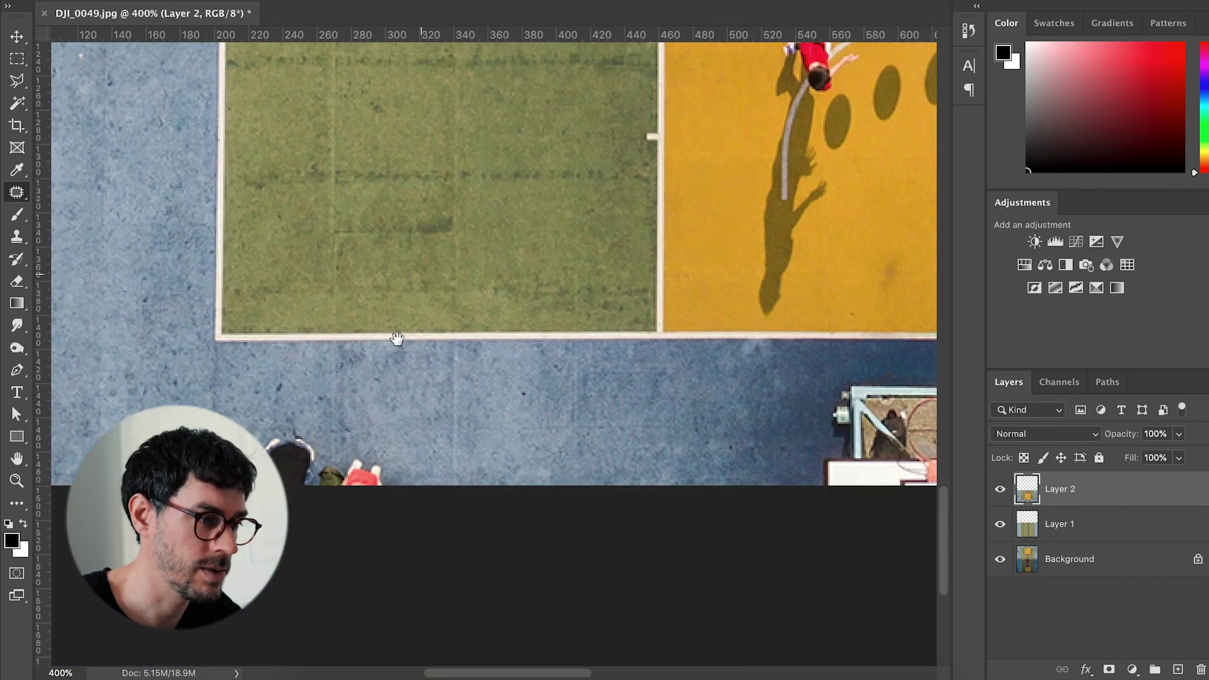
{"action": "key", "text": "ctrl+plus"}
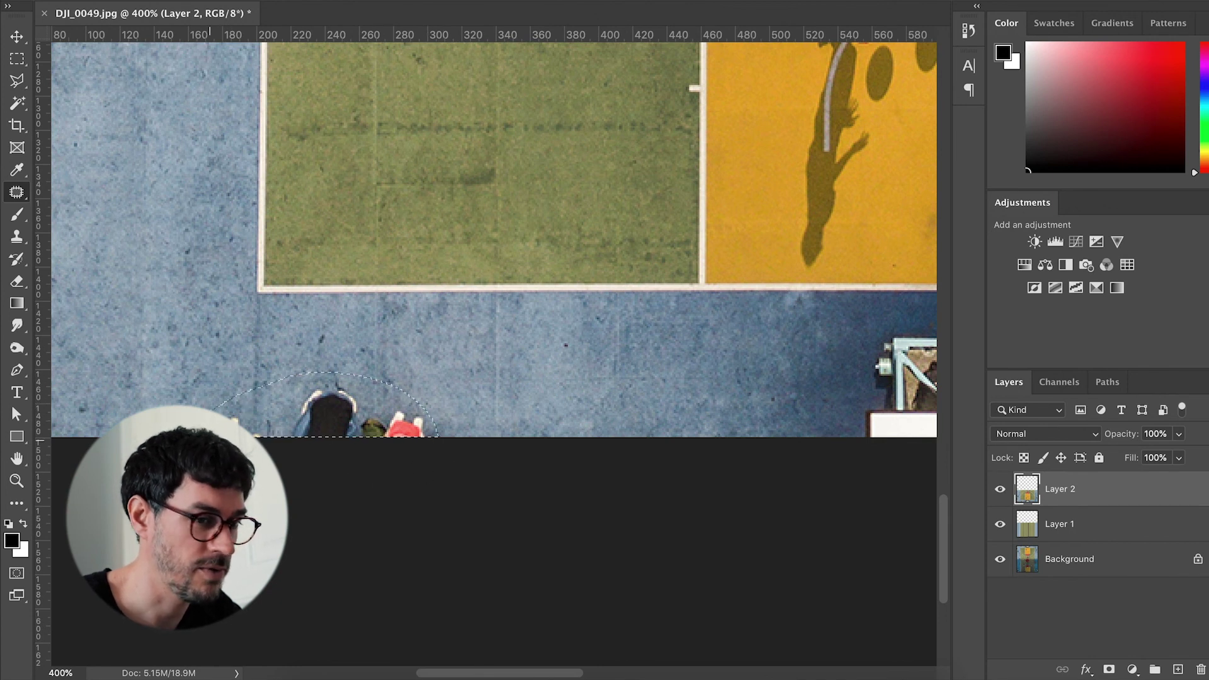
{"action": "left_click_drag", "start_coordinate": [254, 389], "coordinate": [552, 422]}
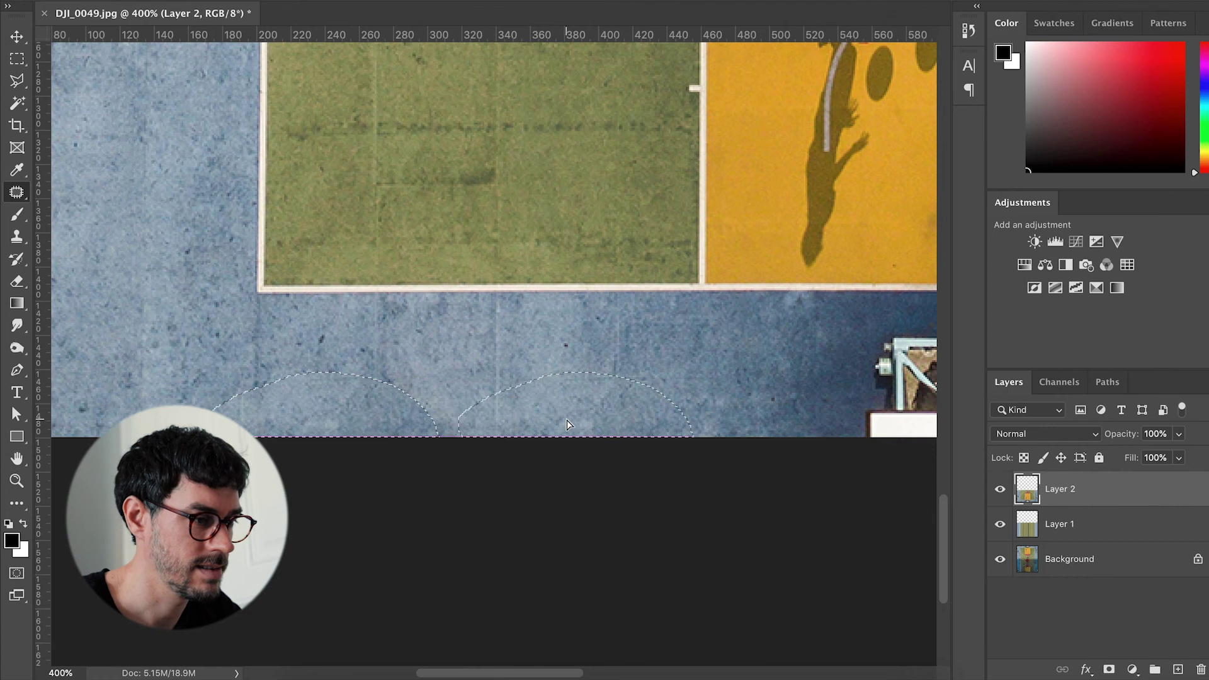
Step: Bring the rest of the court back into view and make the Background layer active
{"action": "scroll", "coordinate": [481, 344], "scroll_direction": "down", "scroll_amount": 5}
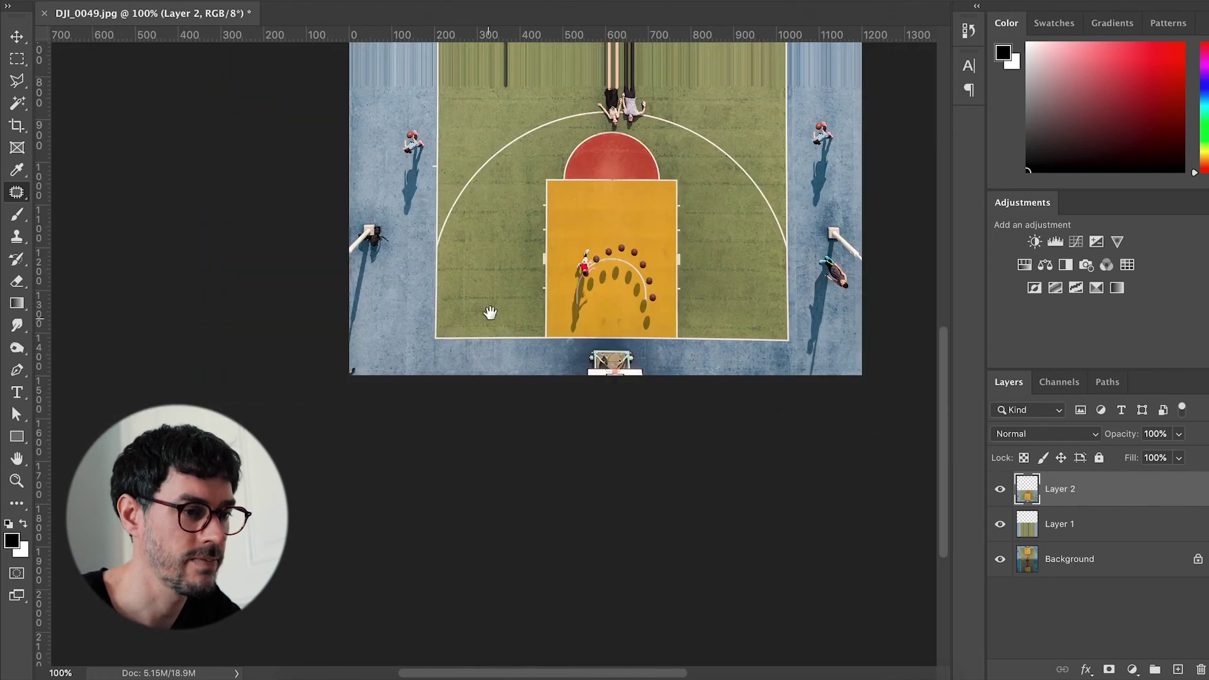
{"action": "left_click_drag", "start_coordinate": [484, 339], "coordinate": [483, 454]}
{"action": "scroll", "coordinate": [484, 454], "scroll_direction": "up", "scroll_amount": 1}
{"action": "scroll", "coordinate": [485, 382], "scroll_direction": "up", "scroll_amount": 2}
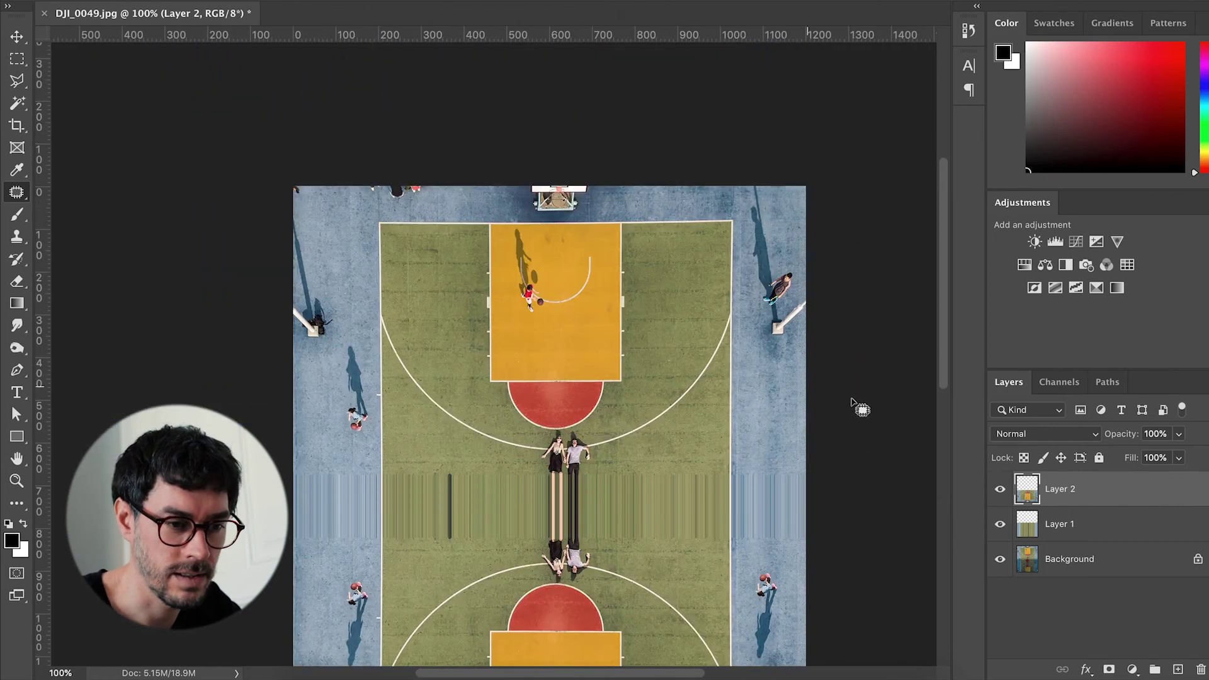
{"action": "left_click", "coordinate": [1036, 554]}
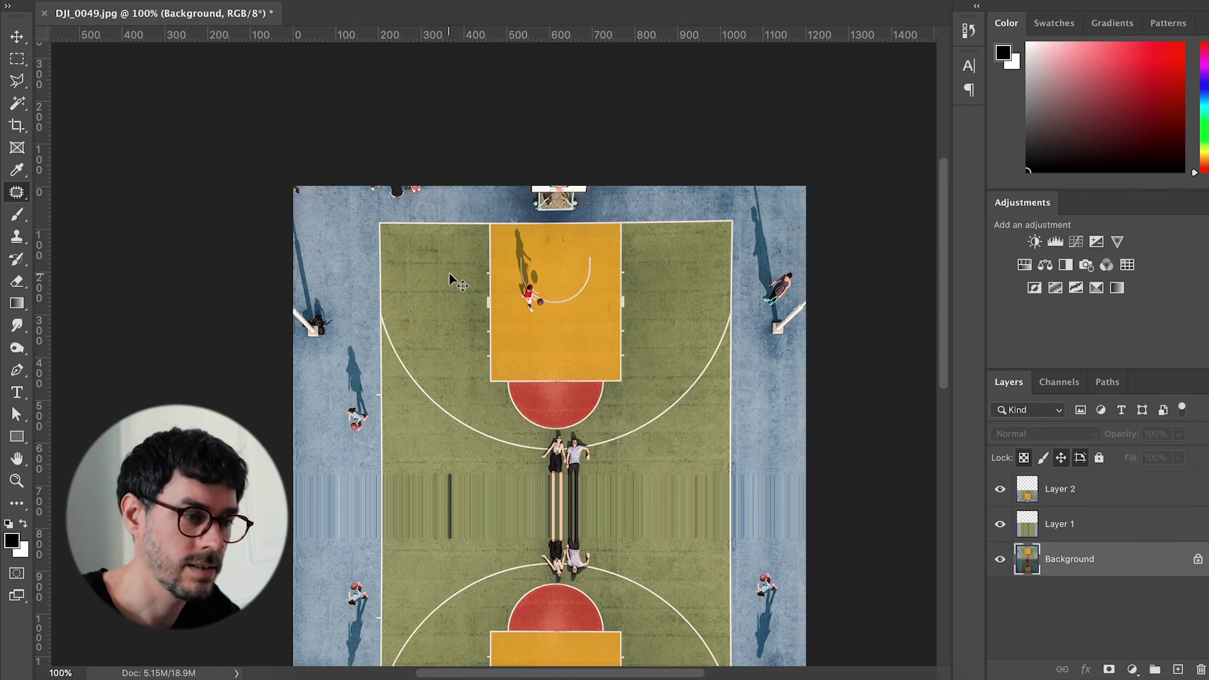
Step: At 400%, lasso the cut-off figures along the top edge and content-aware fill them to blue surface
{"action": "key", "text": "ctrl+plus"}
{"action": "left_click_drag", "start_coordinate": [351, 197], "coordinate": [437, 518]}
{"action": "key", "text": "ctrl+plus"}
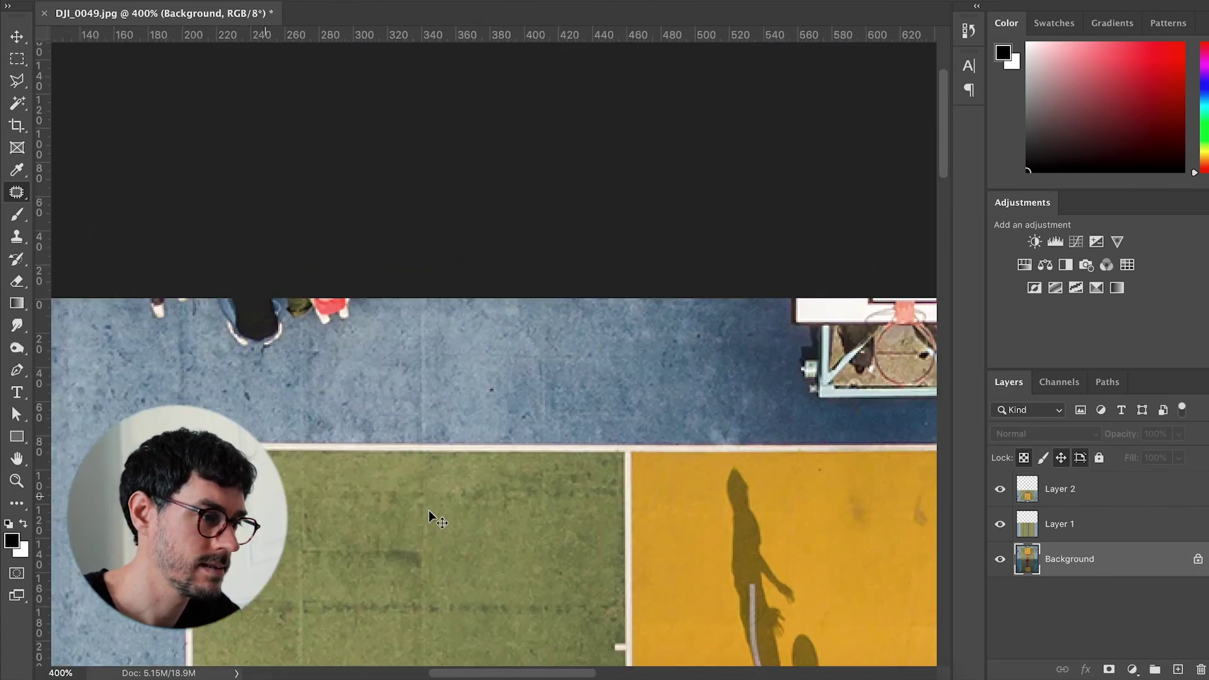
{"action": "scroll", "coordinate": [377, 346], "scroll_direction": "left", "scroll_amount": 3}
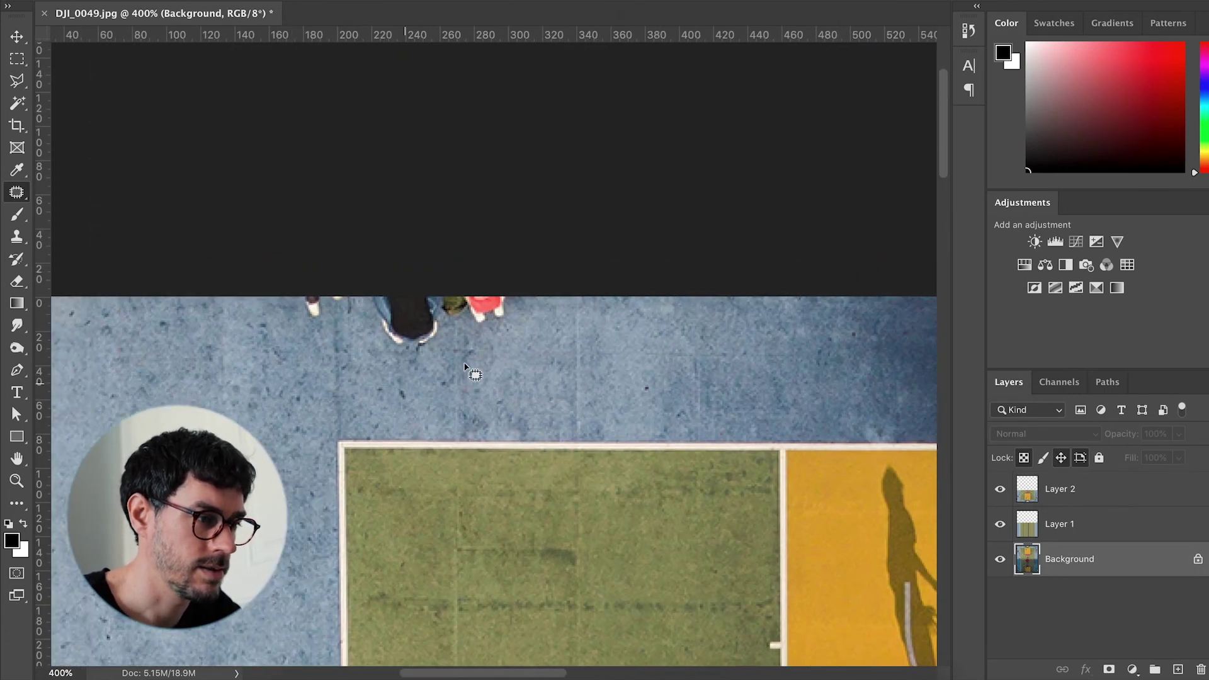
{"action": "mouse_move", "coordinate": [394, 380]}
{"action": "left_mouse_down"}
{"action": "mouse_move", "coordinate": [471, 370]}
{"action": "mouse_move", "coordinate": [515, 342]}
{"action": "mouse_move", "coordinate": [567, 351]}
{"action": "left_mouse_up"}
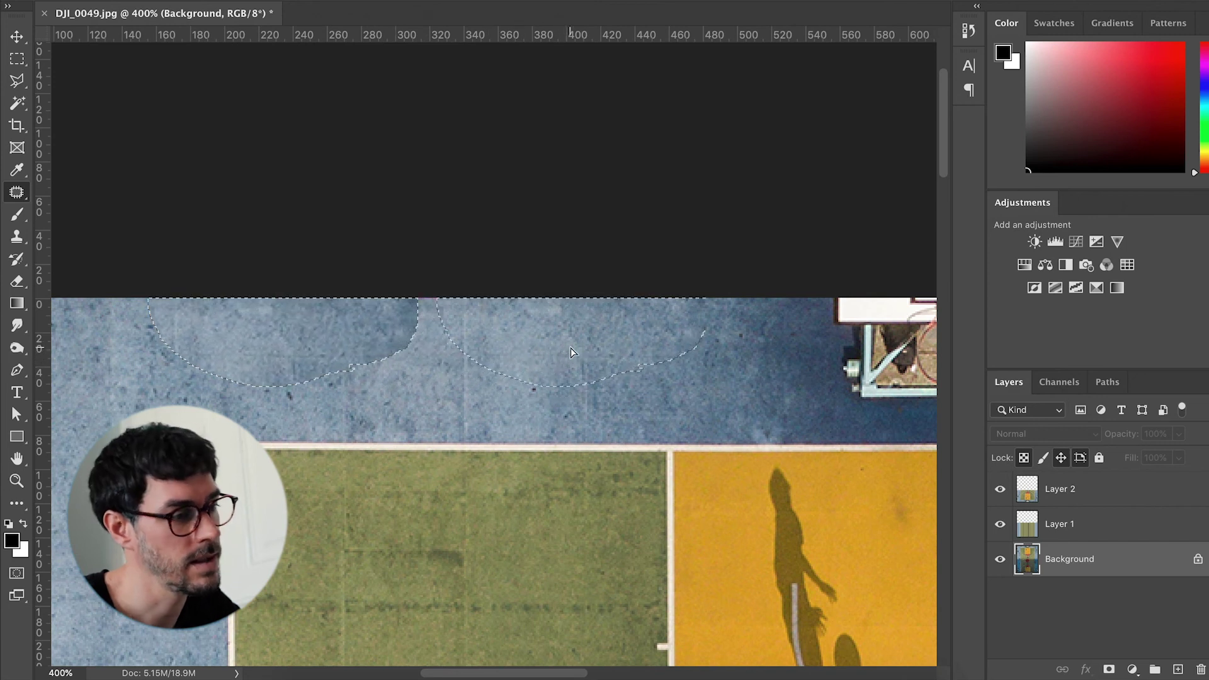
{"action": "key", "text": "ctrl+d"}
{"action": "key", "text": "ctrl+minus"}
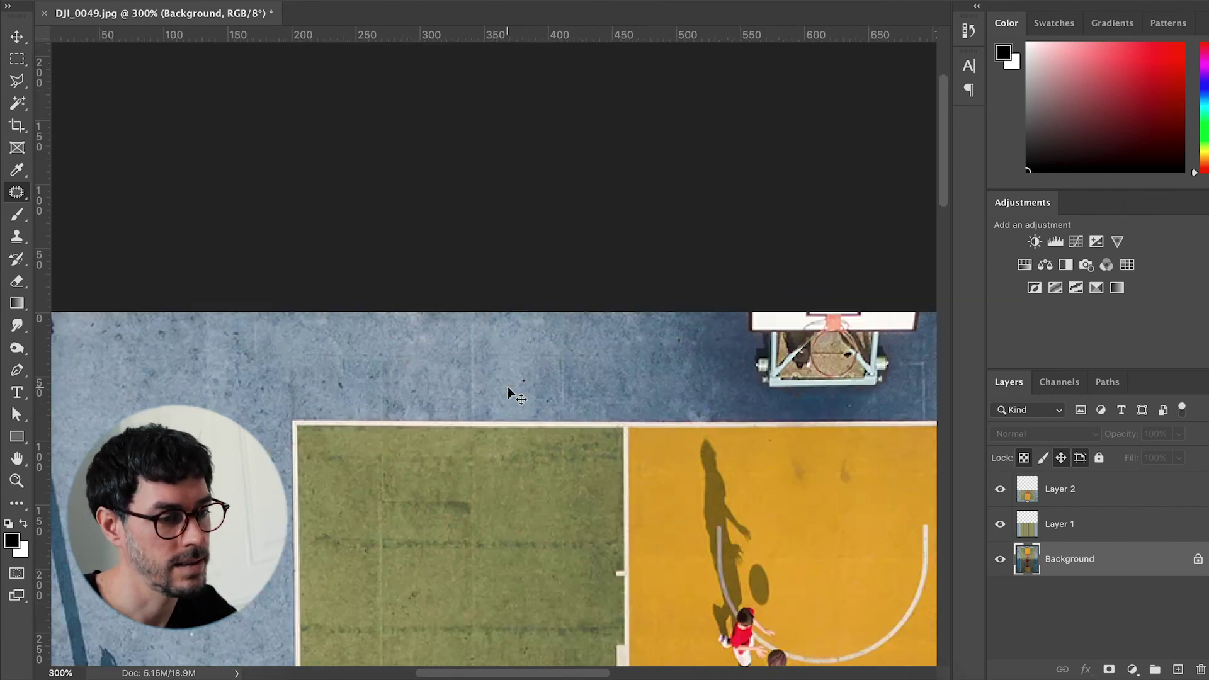
{"action": "key", "text": "ctrl+0"}
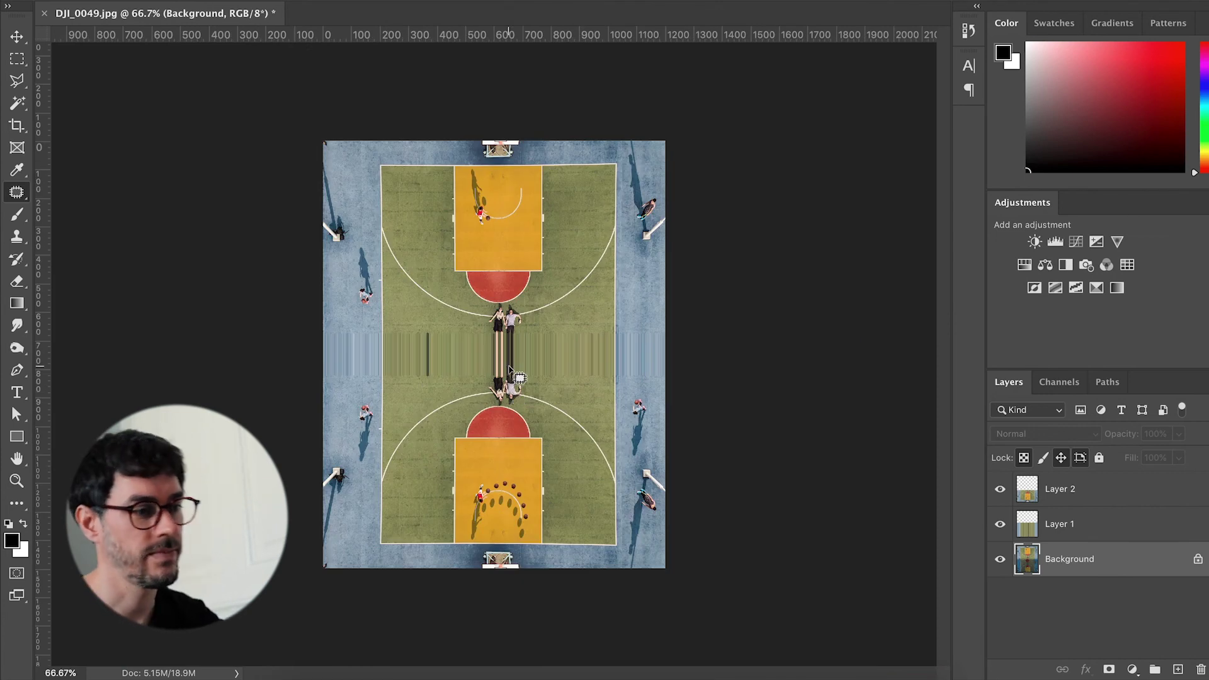
{"action": "key", "text": "ctrl+1"}
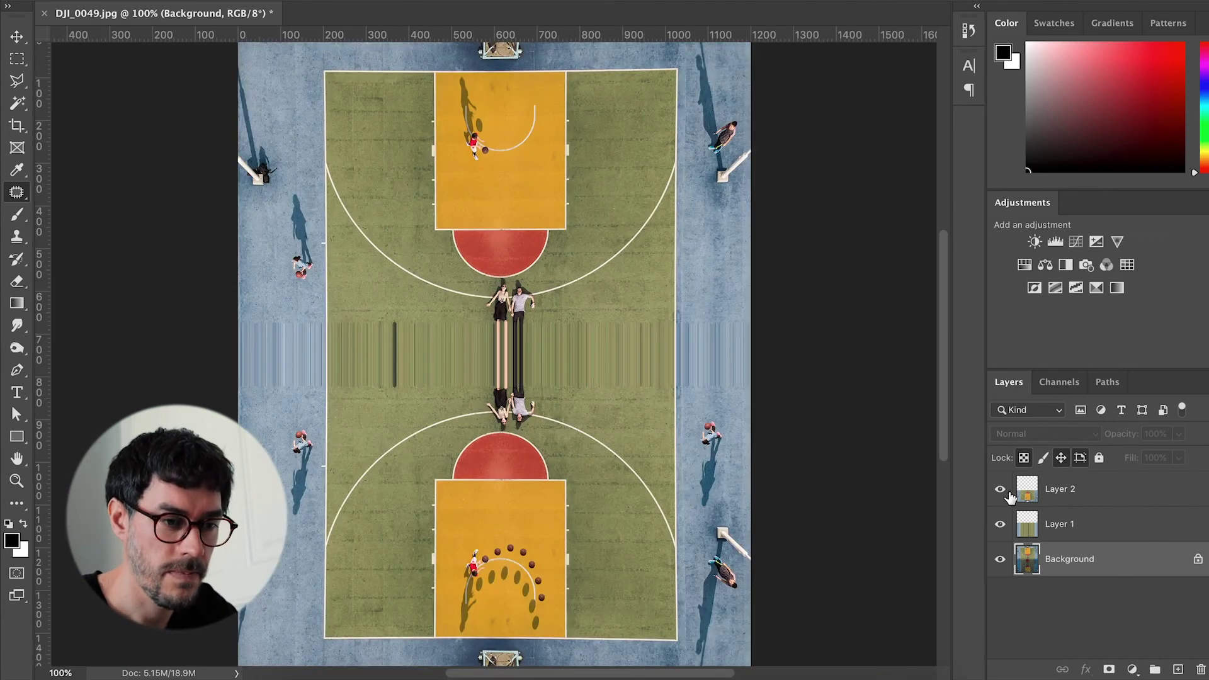
Step: With Layer 2 active, save the layered file as DJI_0049 ig.psd
{"action": "left_click", "coordinate": [1024, 495]}
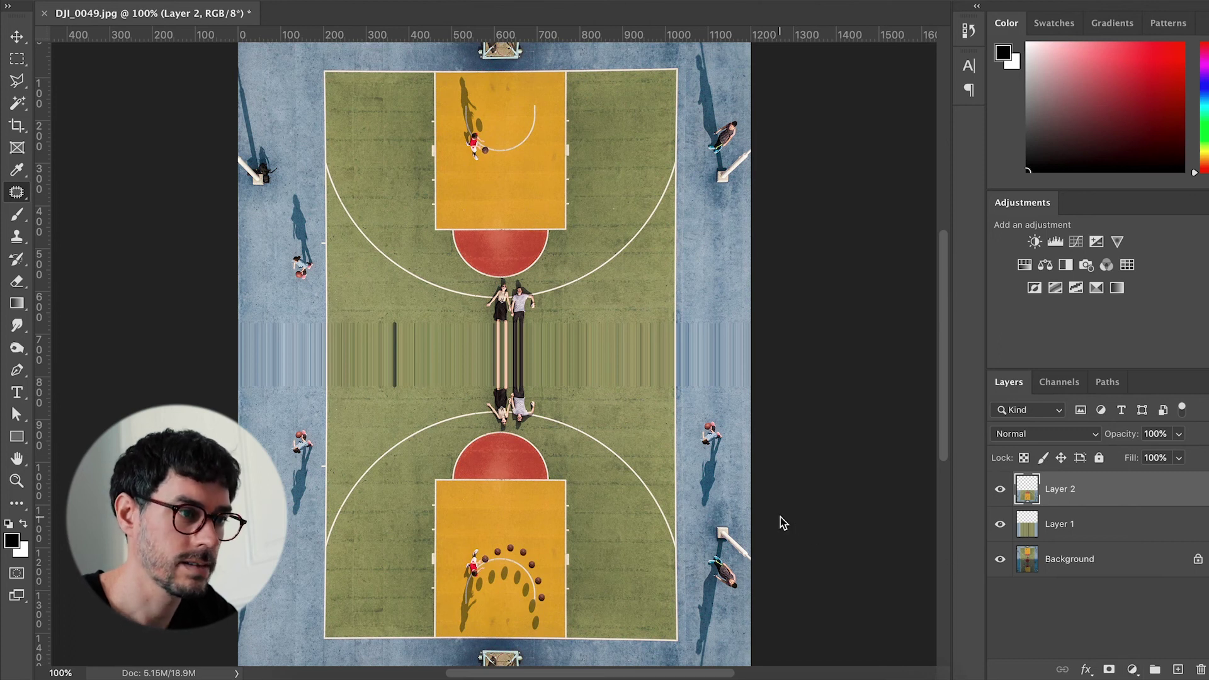
{"action": "key", "text": "ctrl+s"}
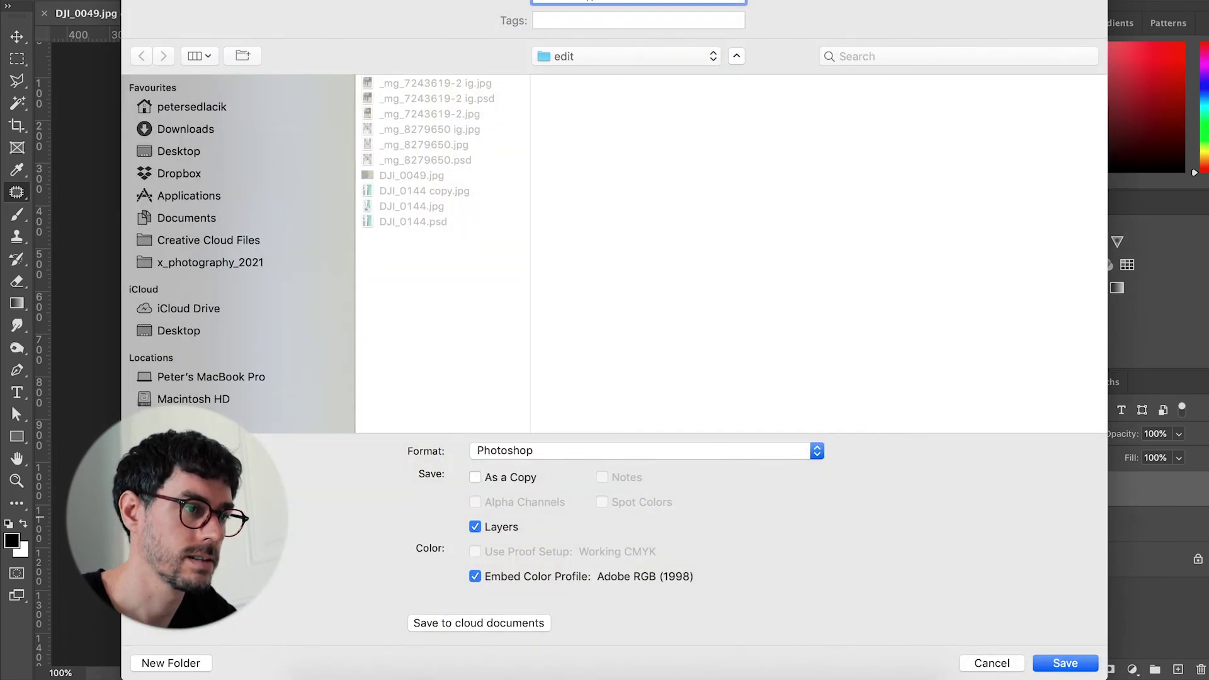
{"action": "key", "text": "Return"}
{"action": "key", "text": "Return"}
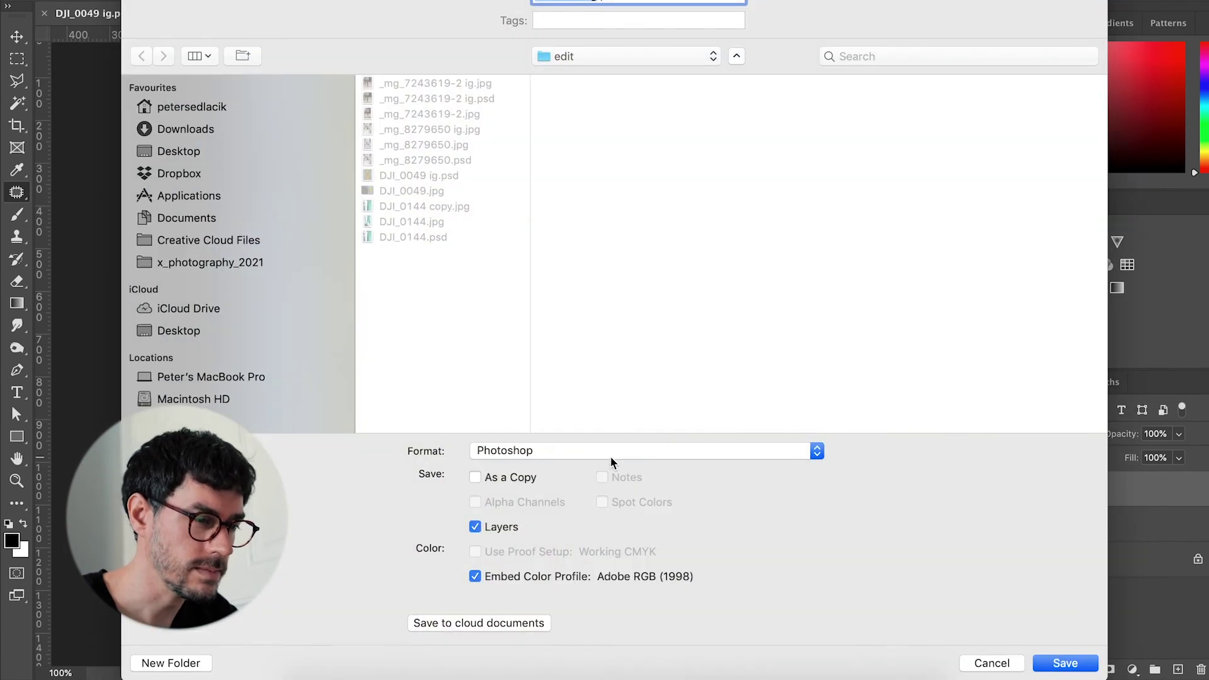
Step: Save a JPEG copy, DJI_0049 ig.jpg, at maximum quality 12
{"action": "left_click", "coordinate": [610, 455]}
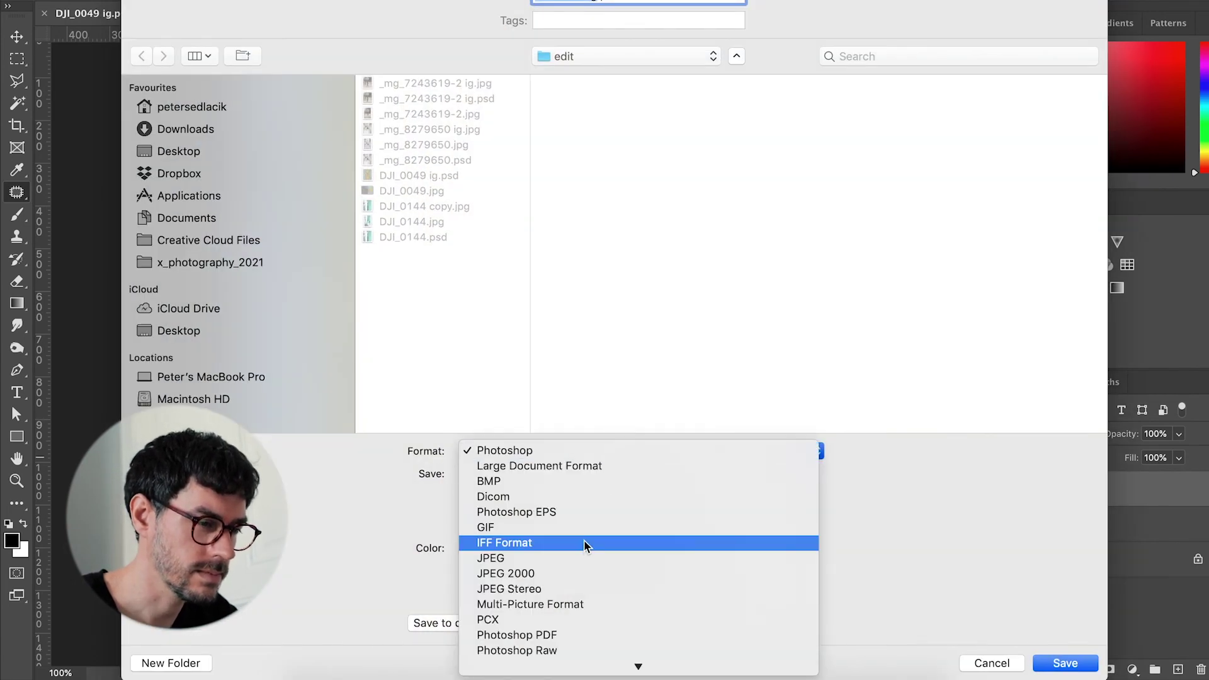
{"action": "left_click", "coordinate": [581, 558]}
{"action": "key", "text": "Return"}
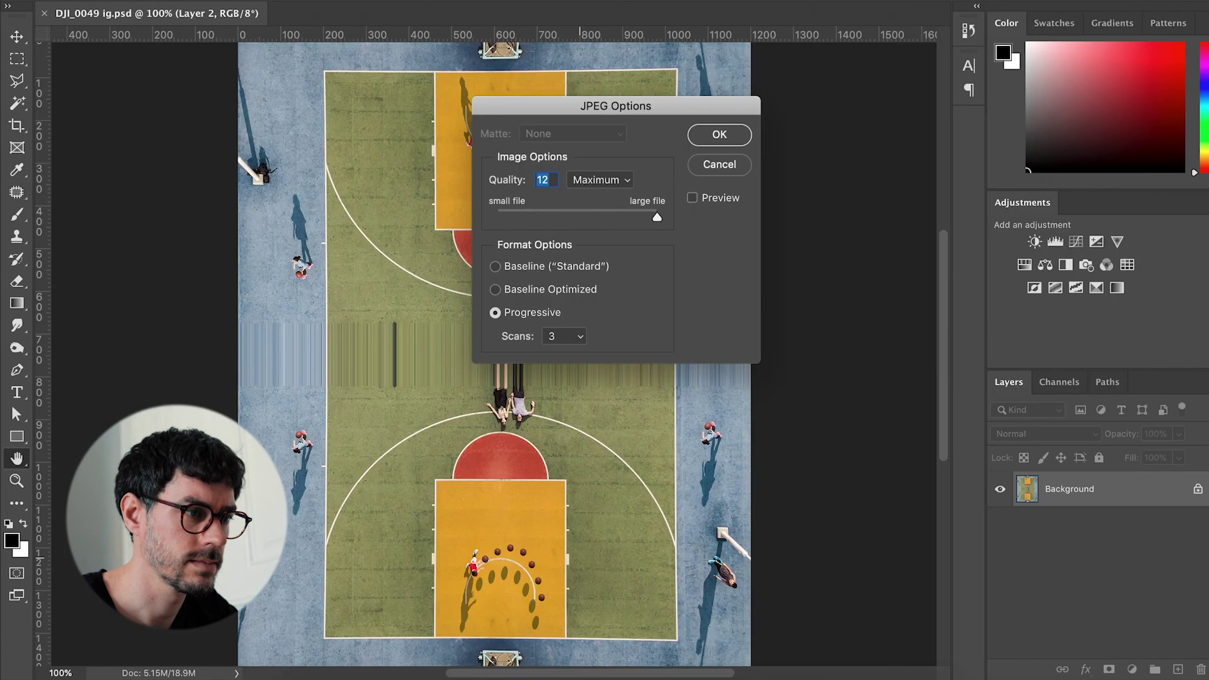
{"action": "key", "text": "Return"}
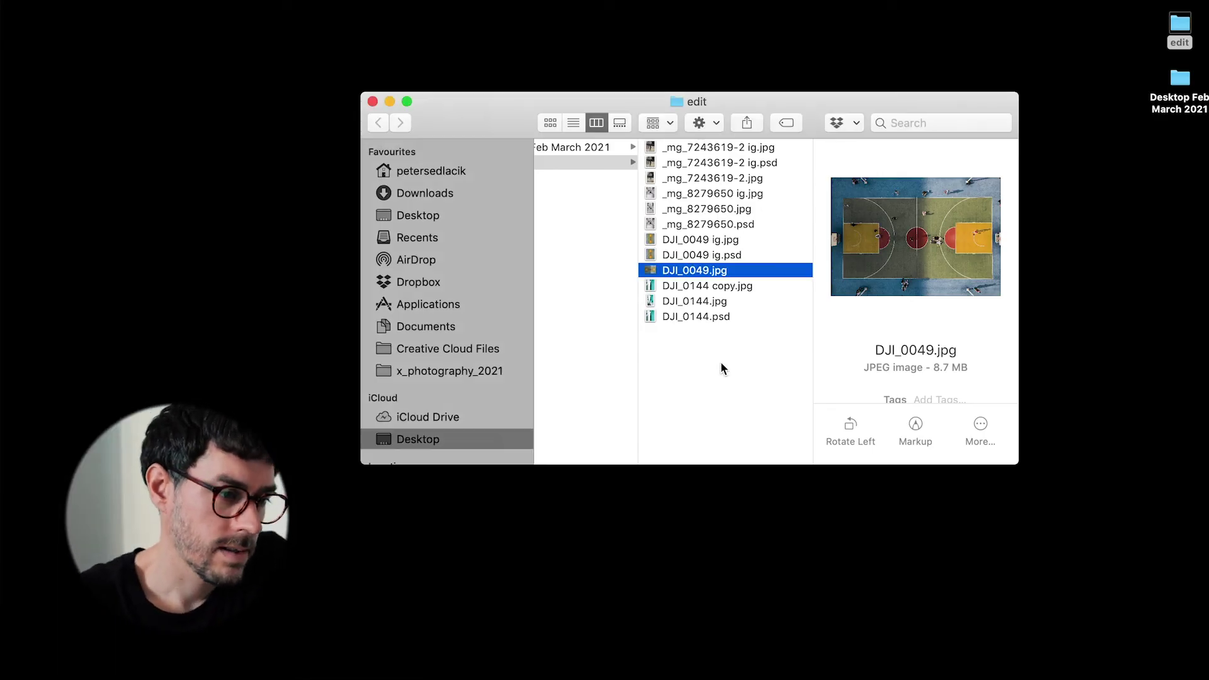
Step: Quick Look the edited street photo full size, raising screen brightness
{"action": "left_click", "coordinate": [734, 163]}
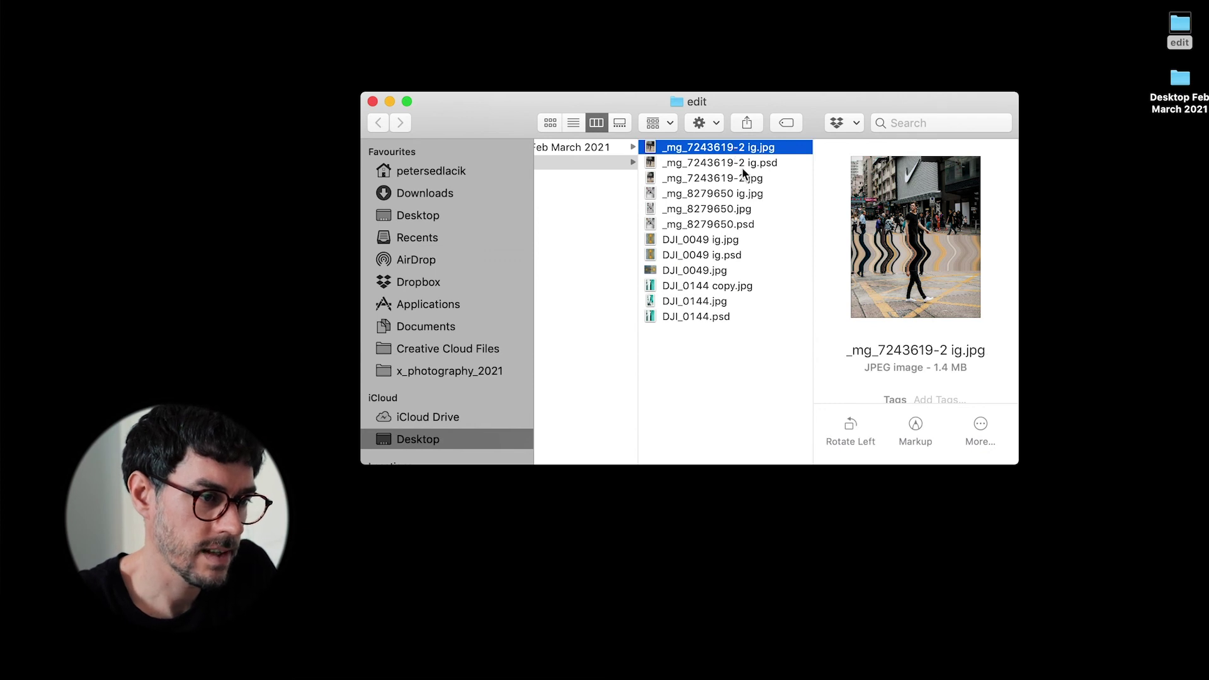
{"action": "key", "text": "space"}
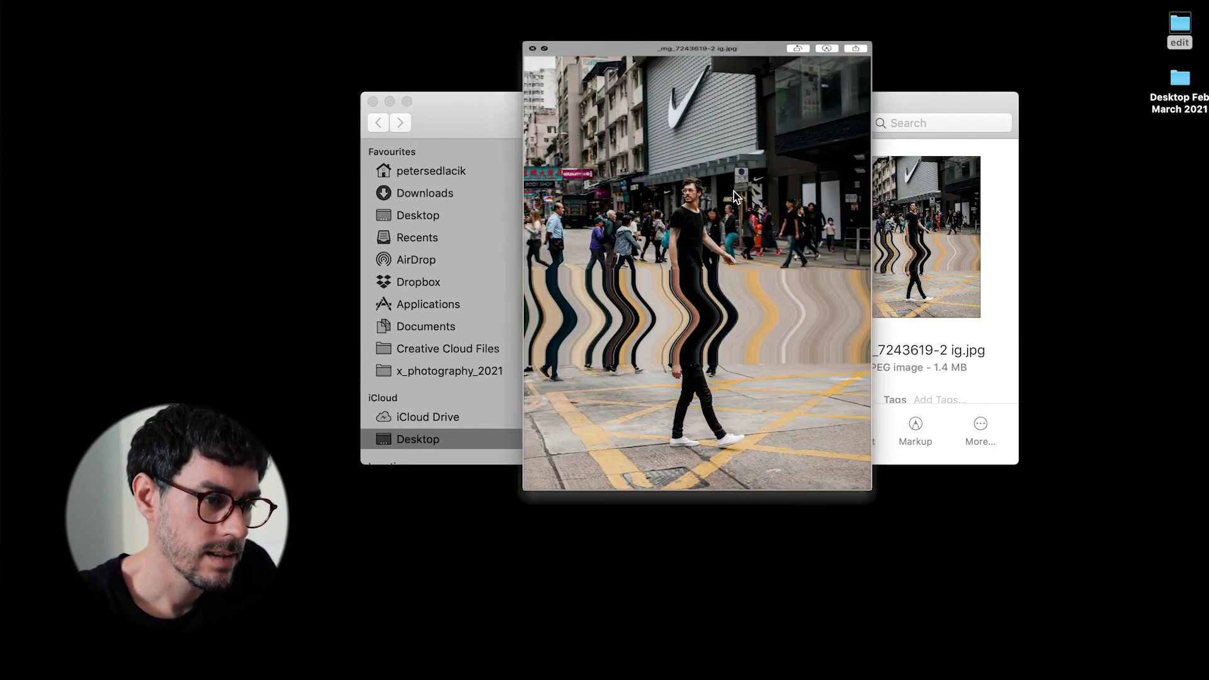
{"action": "key", "text": "F1"}
{"action": "key", "text": "F2"}
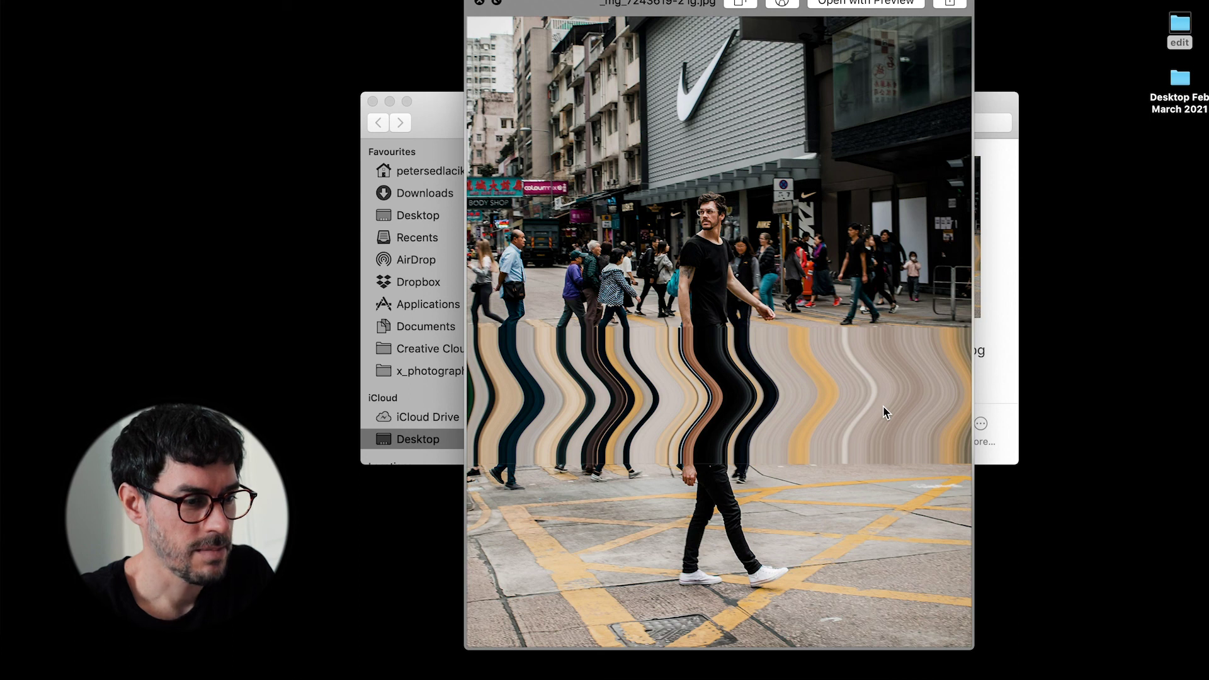
{"action": "key", "text": "space"}
Step: Preview the original and edited SLOW images
{"action": "key", "text": "Down"}
{"action": "key", "text": "Down"}
{"action": "key", "text": "Down"}
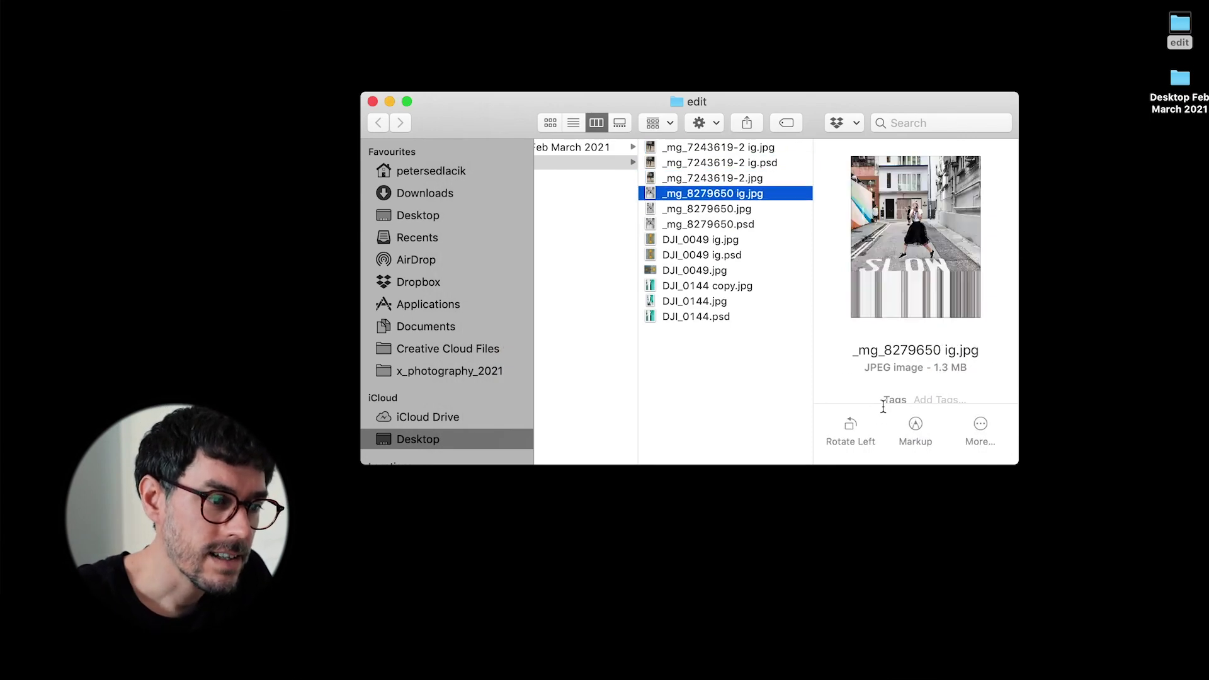
{"action": "key", "text": "Down"}
{"action": "key", "text": "space"}
{"action": "key", "text": "Up"}
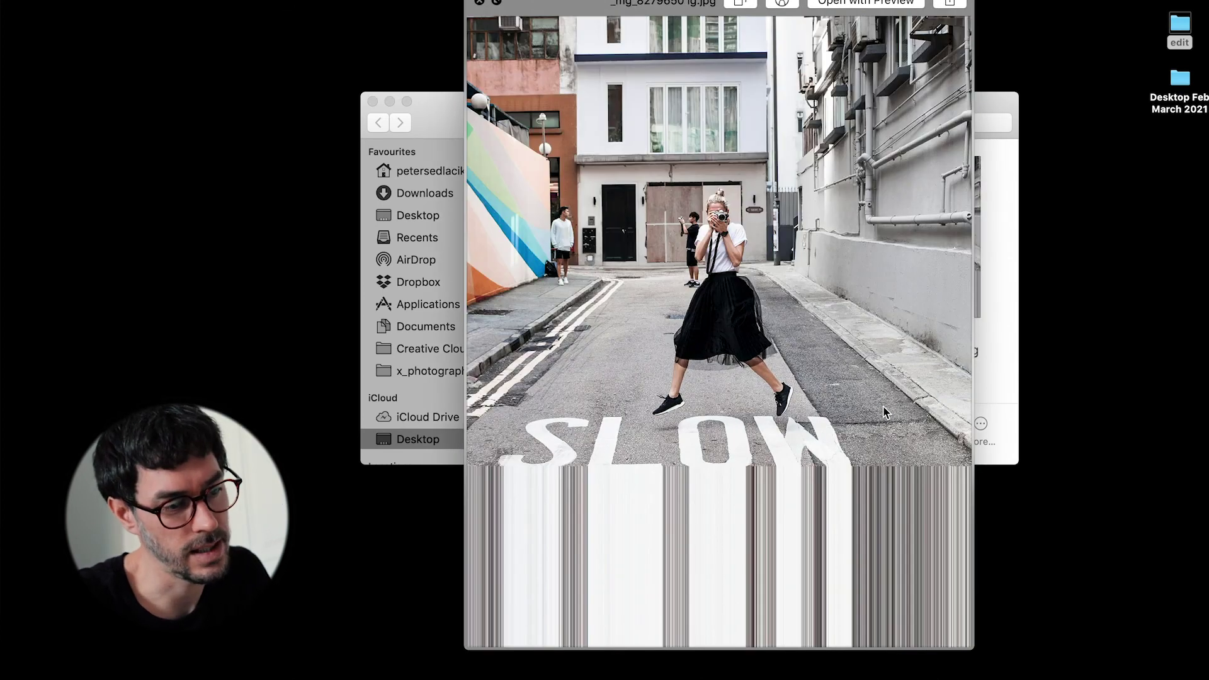
{"action": "key", "text": "space"}
Step: Preview the finished mirrored-court JPEG
{"action": "key", "text": "Down"}
{"action": "key", "text": "Down"}
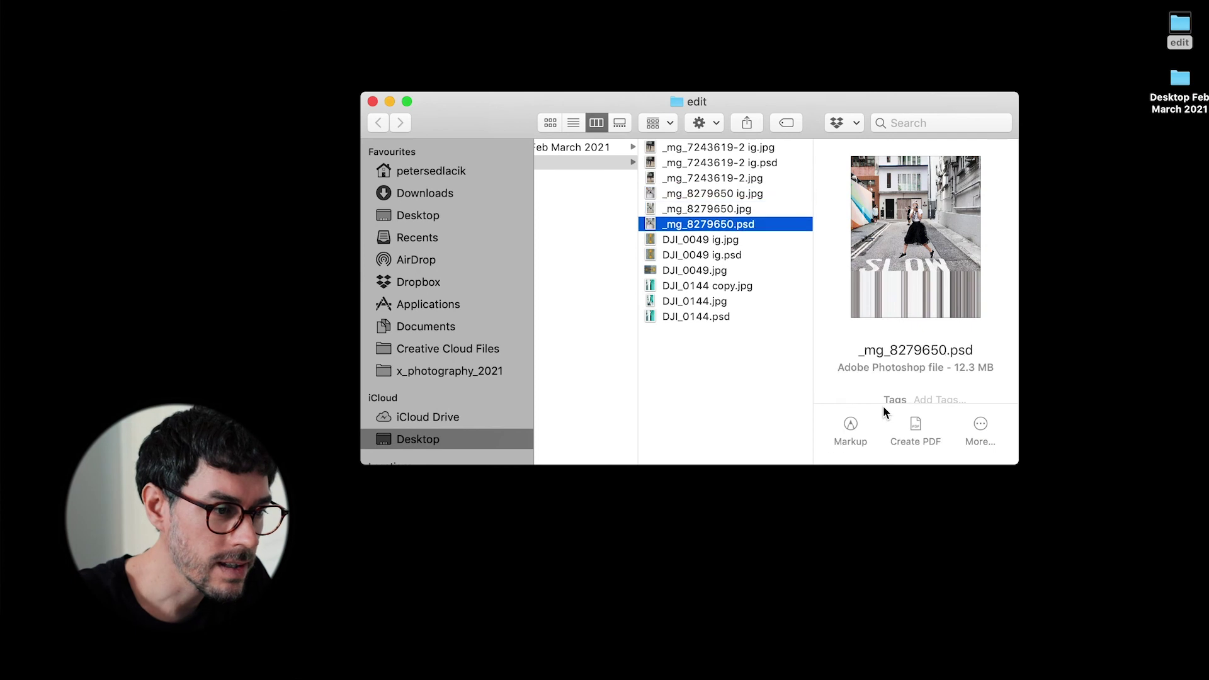
{"action": "key", "text": "Down"}
{"action": "key", "text": "Down"}
{"action": "key", "text": "Up"}
{"action": "key", "text": "space"}
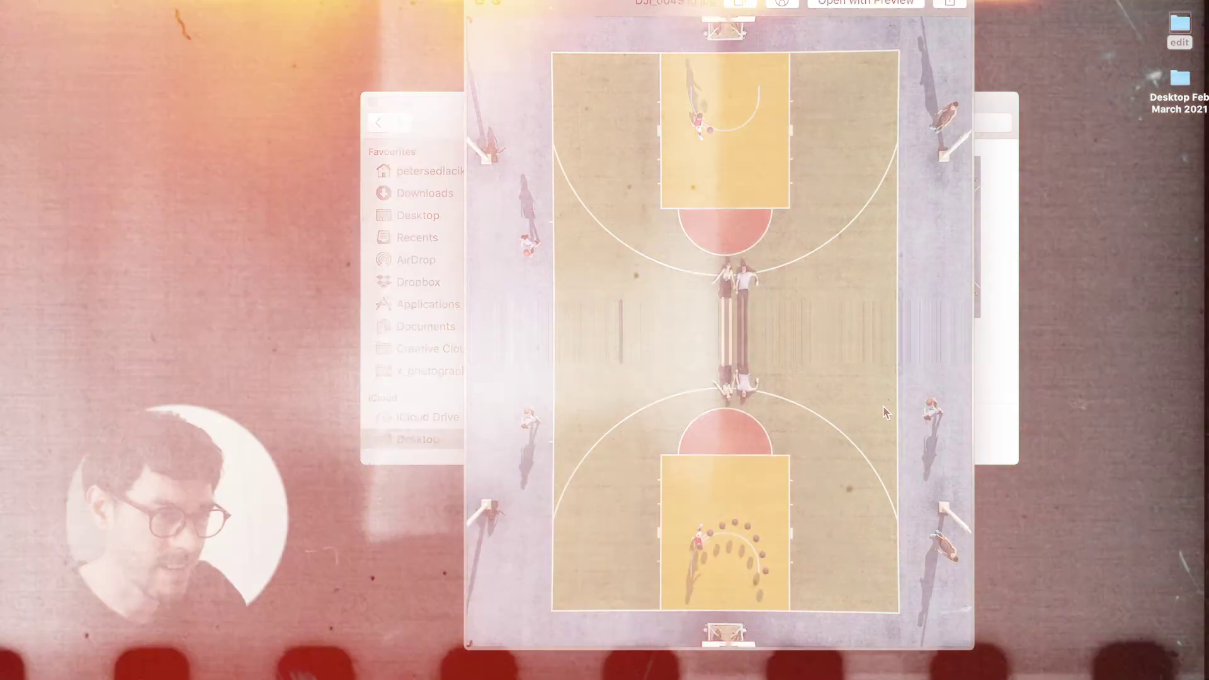
{"action": "key", "text": "space"}
Step: Compare the edited pool image DJI_0144.psd with the original DJI_0144.jpg
{"action": "key", "text": "Down"}
{"action": "key", "text": "Down"}
{"action": "key", "text": "Down"}
{"action": "key", "text": "Down"}
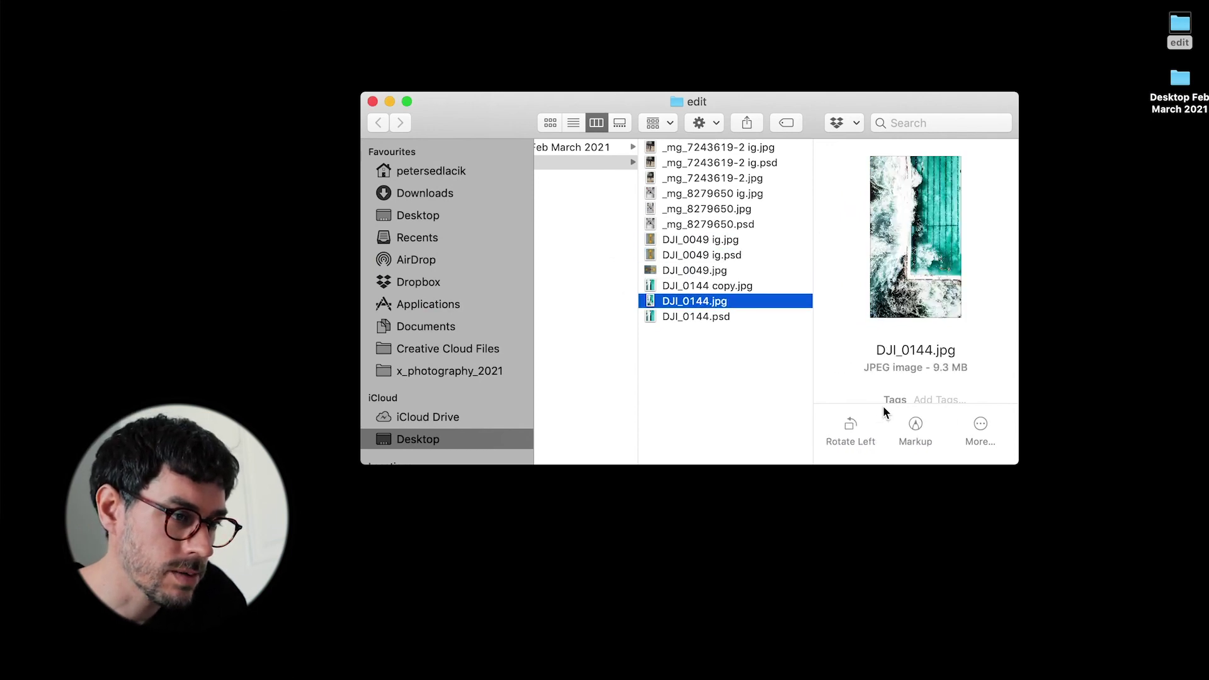
{"action": "key", "text": "Down"}
{"action": "key", "text": "space"}
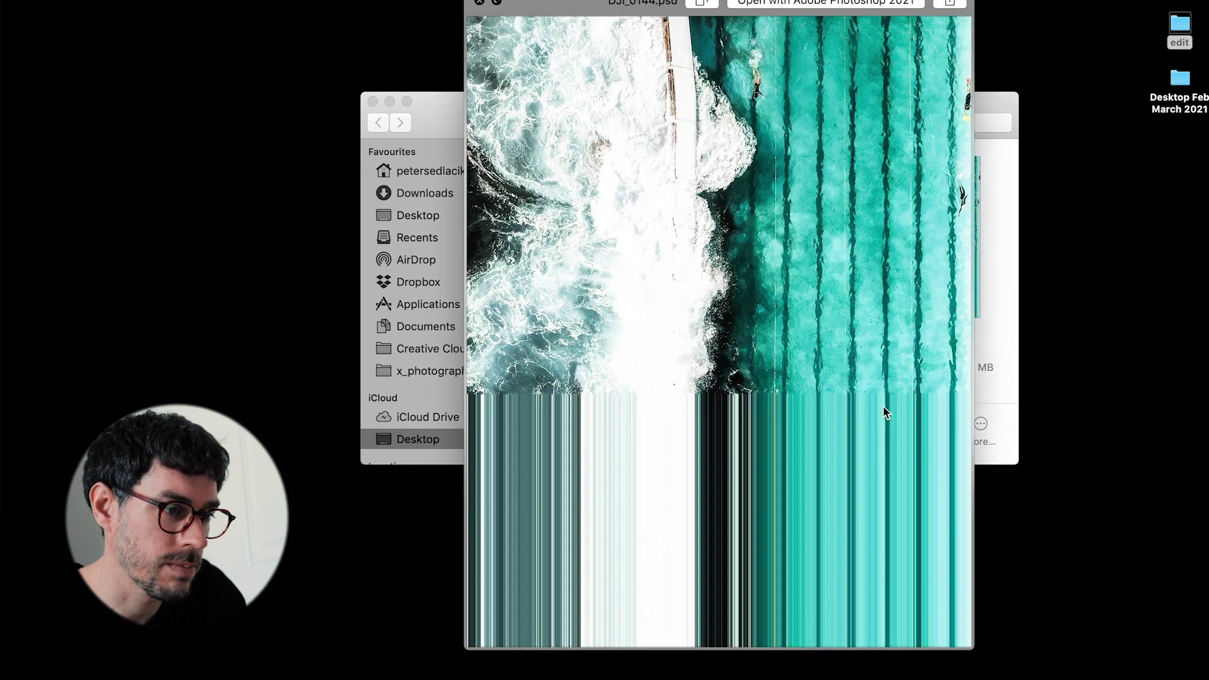
{"action": "key", "text": "Up"}
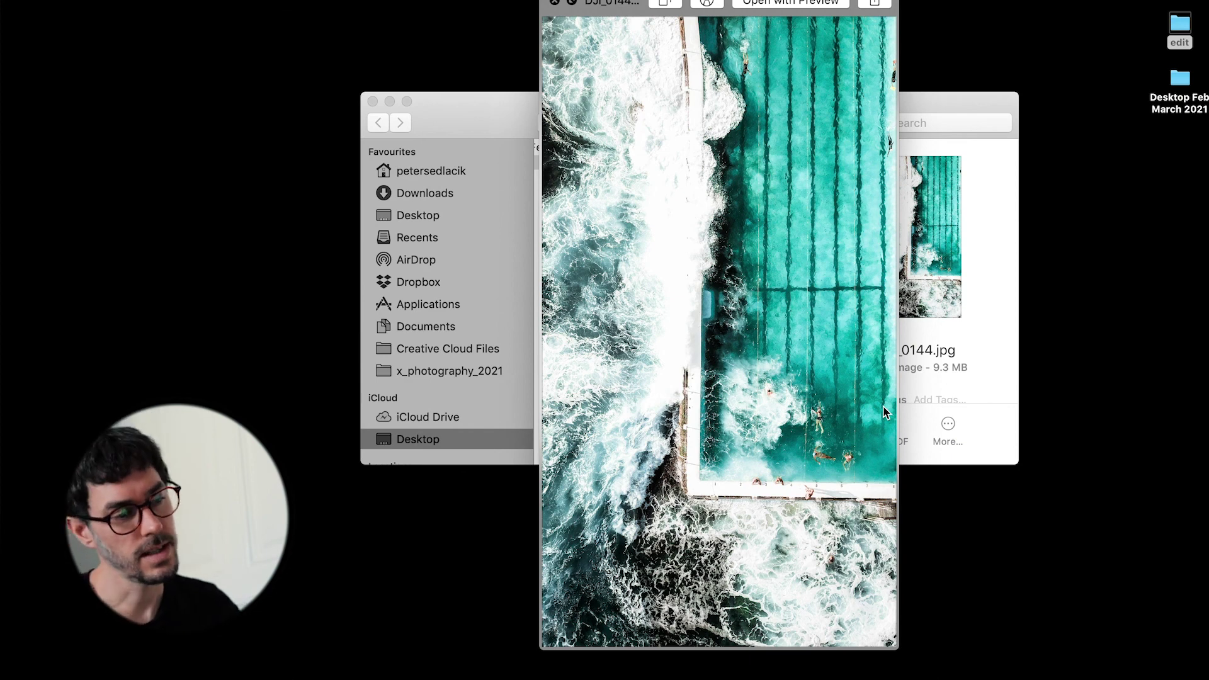
{"action": "key", "text": "Down"}
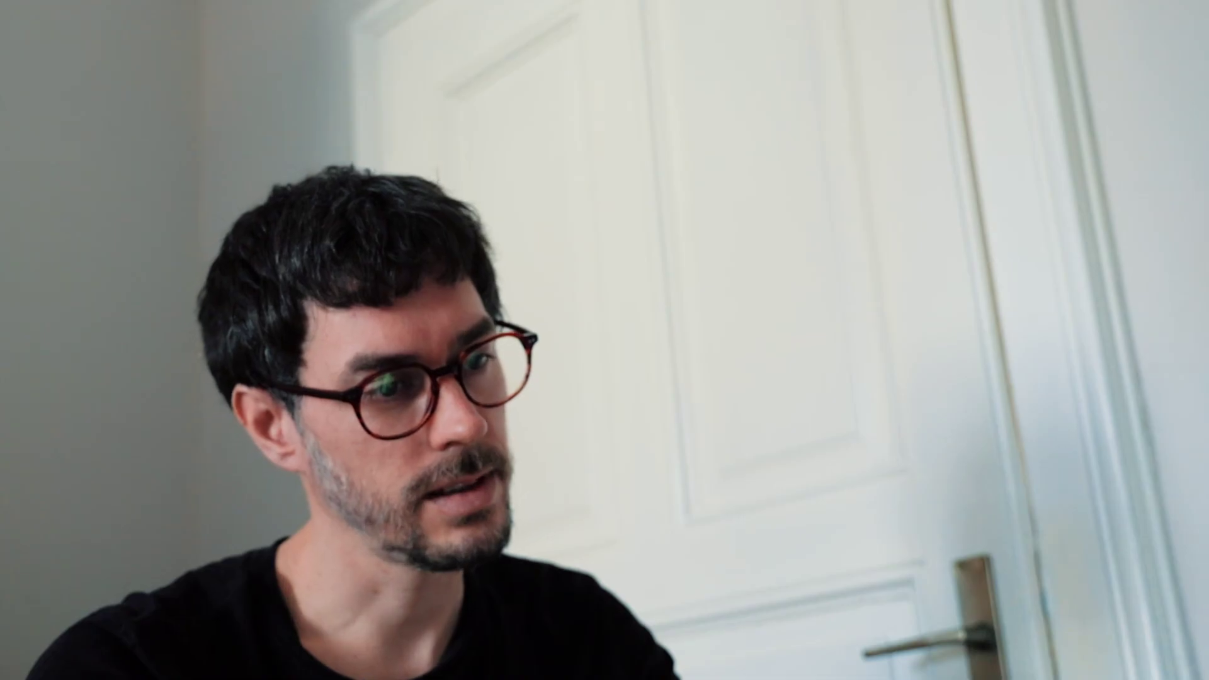